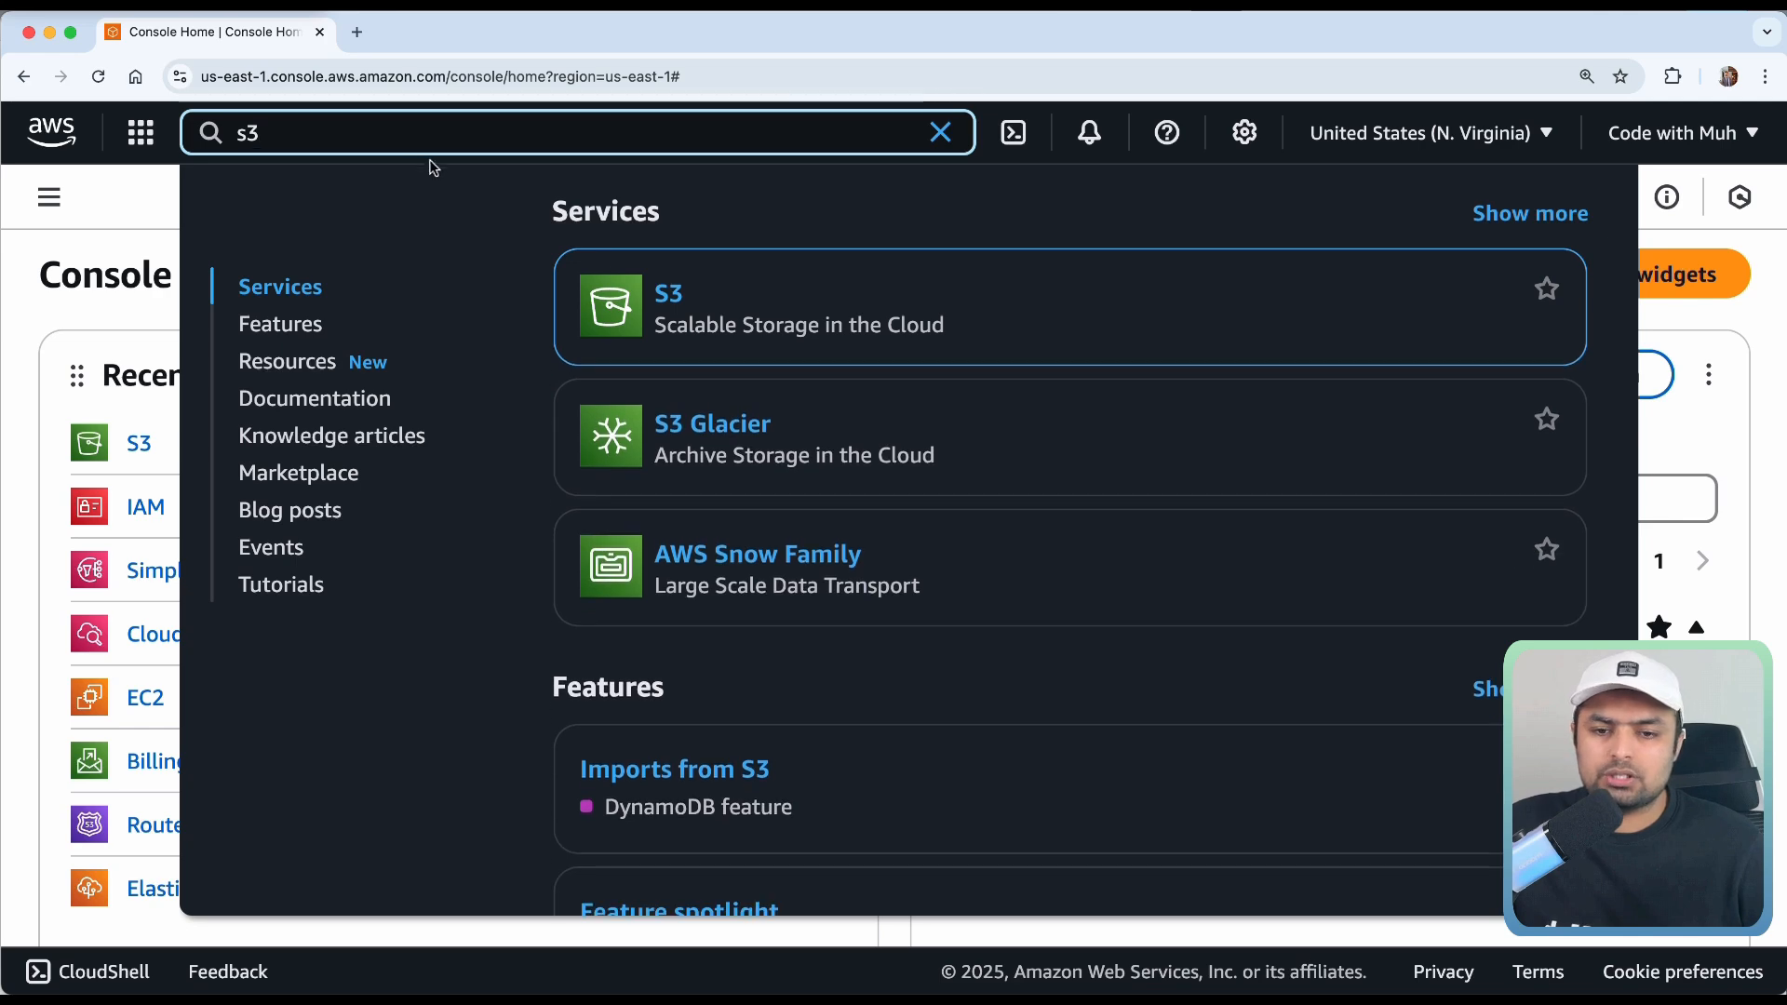
Open the Amazon S3 service from the console search results.
{"action": "left_click", "coordinate": [674, 297]}
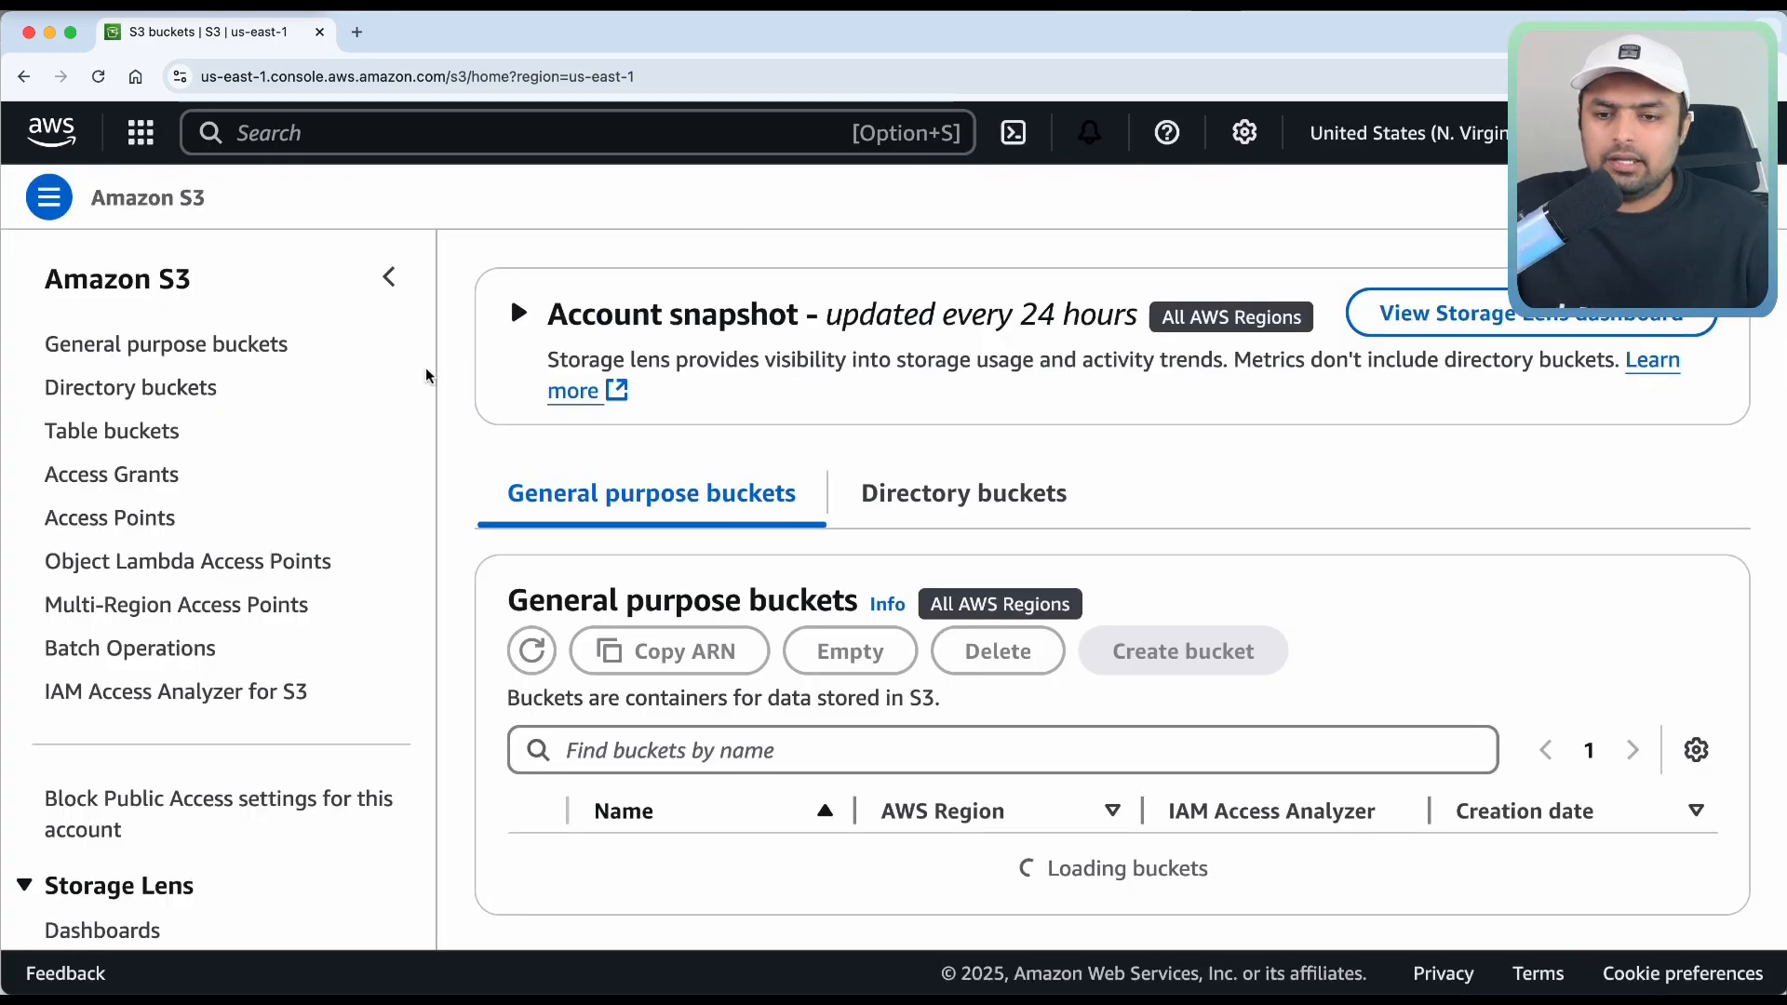
Scroll through the General purpose buckets list, which shows only codewithmuh2.
{"action": "scroll", "coordinate": [714, 357], "scroll_direction": "down", "scroll_amount": 1}
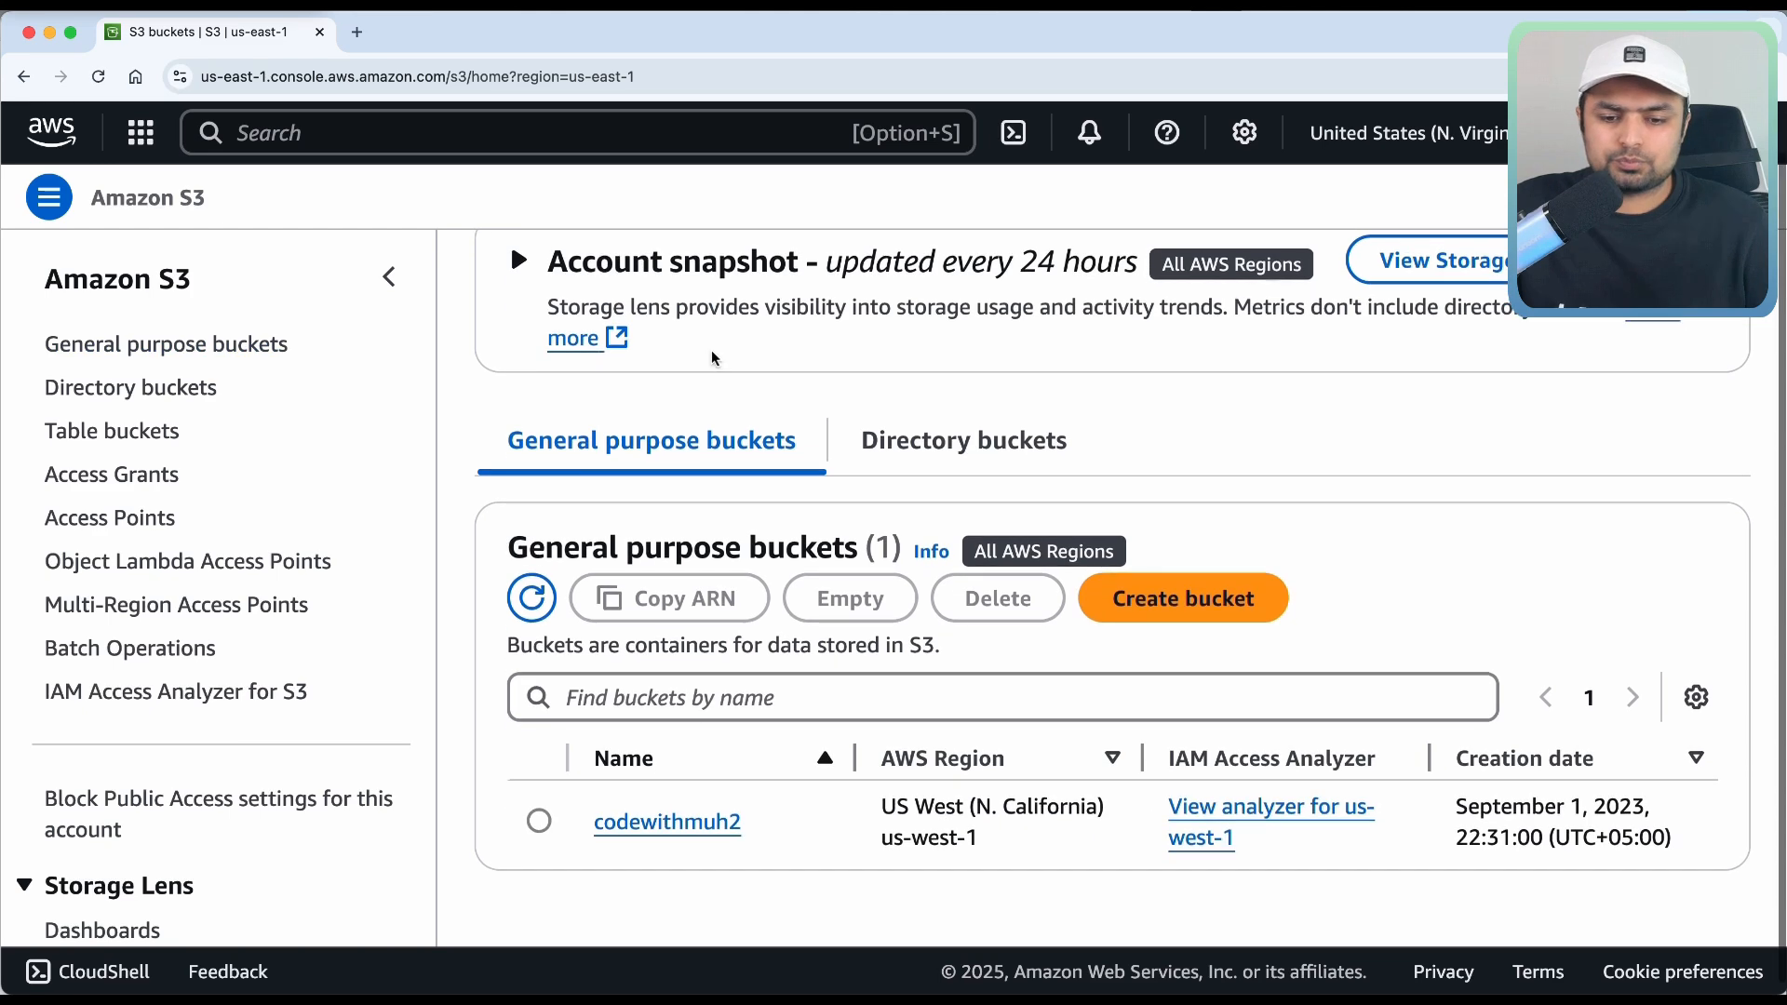
{"action": "scroll", "coordinate": [1126, 506], "scroll_direction": "up", "scroll_amount": 1}
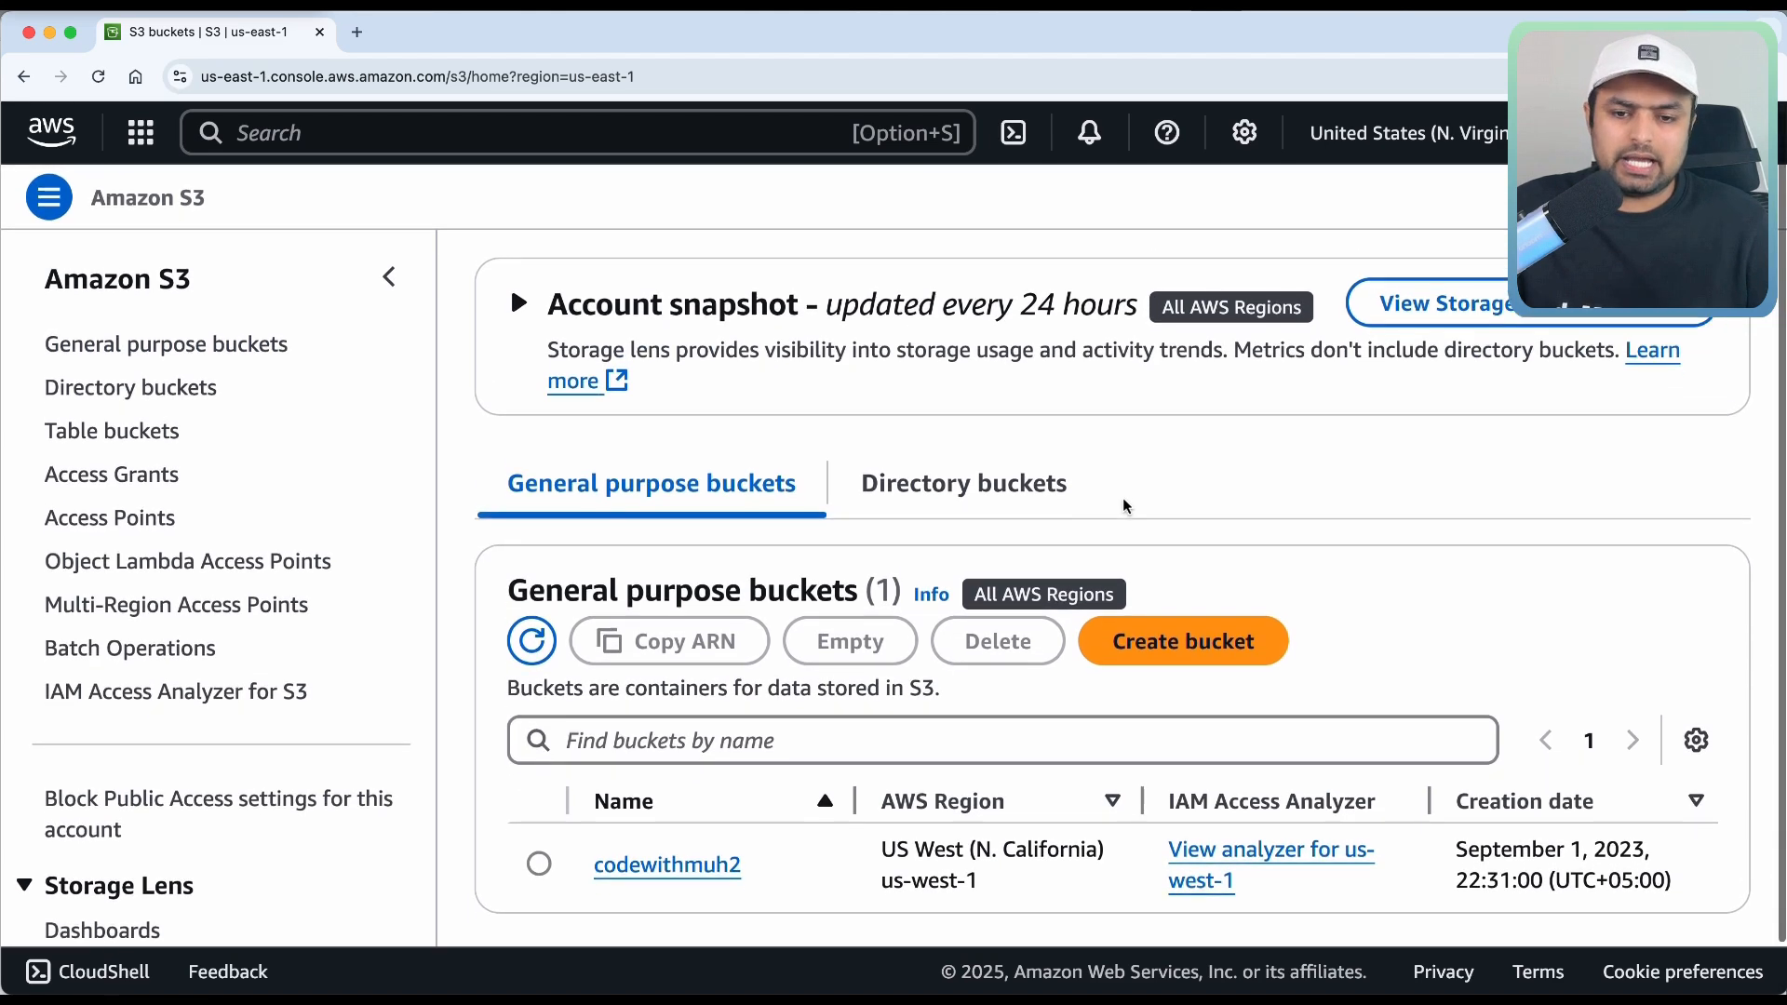
{"action": "scroll", "coordinate": [1126, 506], "scroll_direction": "down", "scroll_amount": 1}
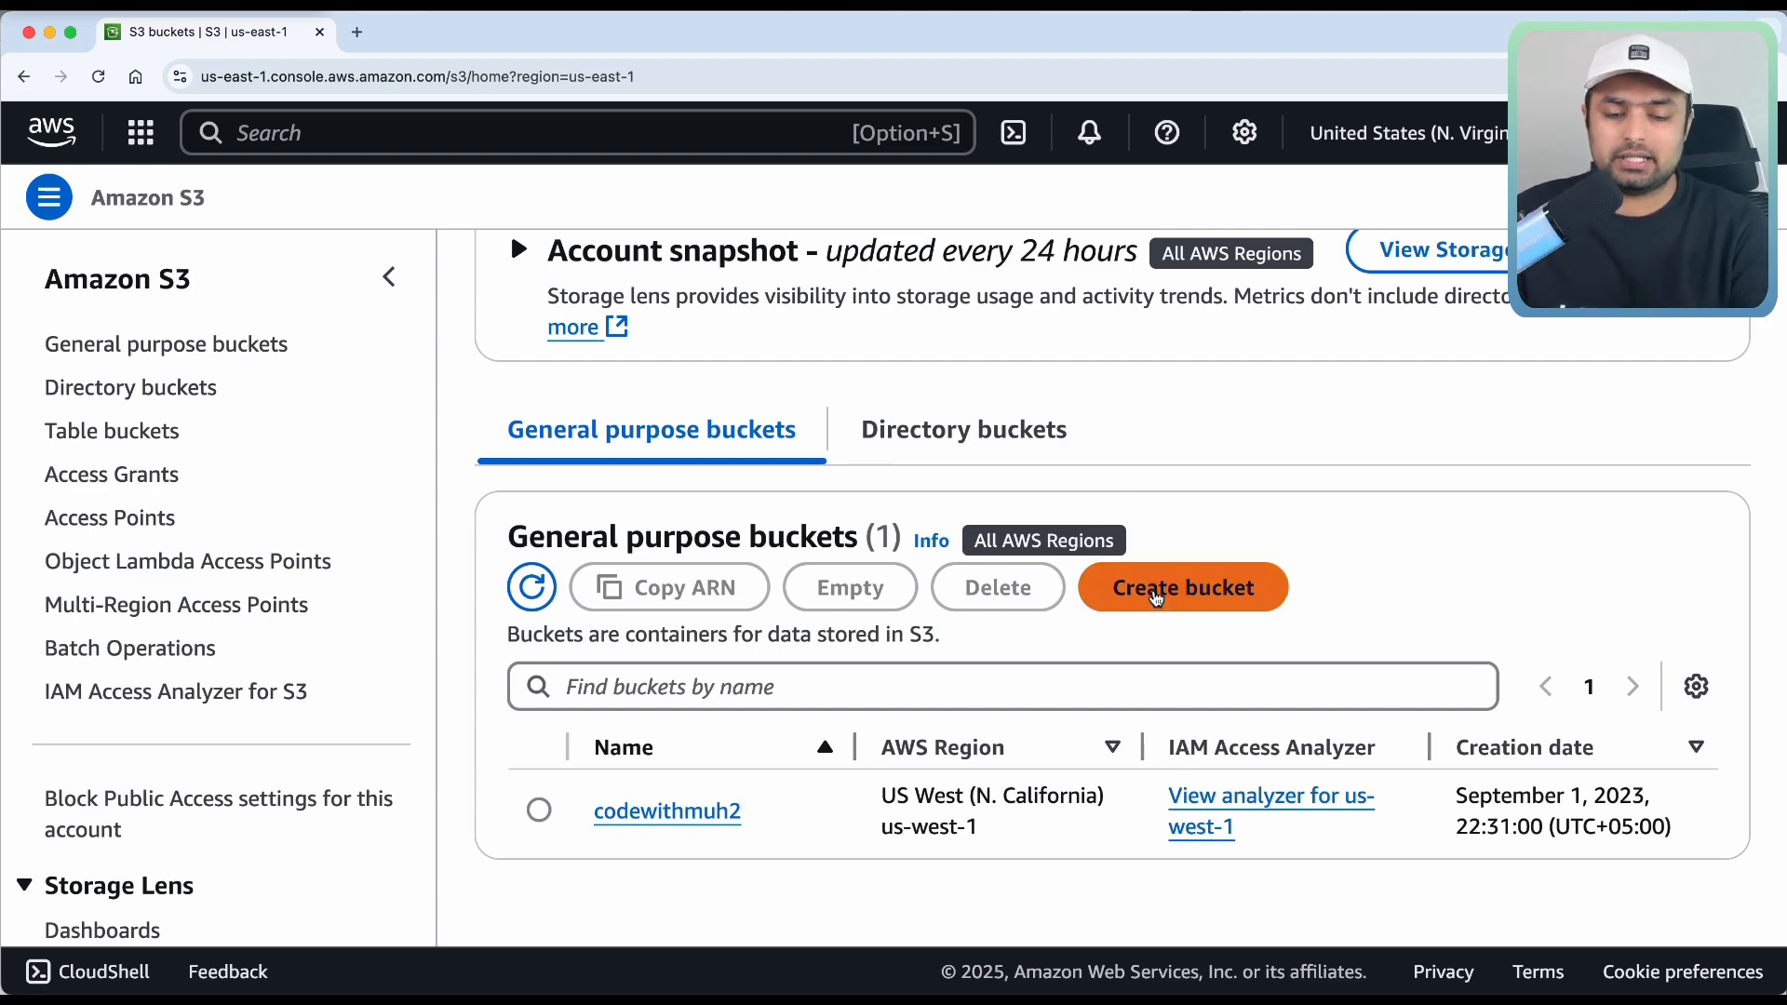
Start a new general purpose bucket and name it codewithmuh-s3-devops.
{"action": "left_click", "coordinate": [1152, 592]}
{"action": "scroll", "coordinate": [689, 456], "scroll_direction": "down", "scroll_amount": 3}
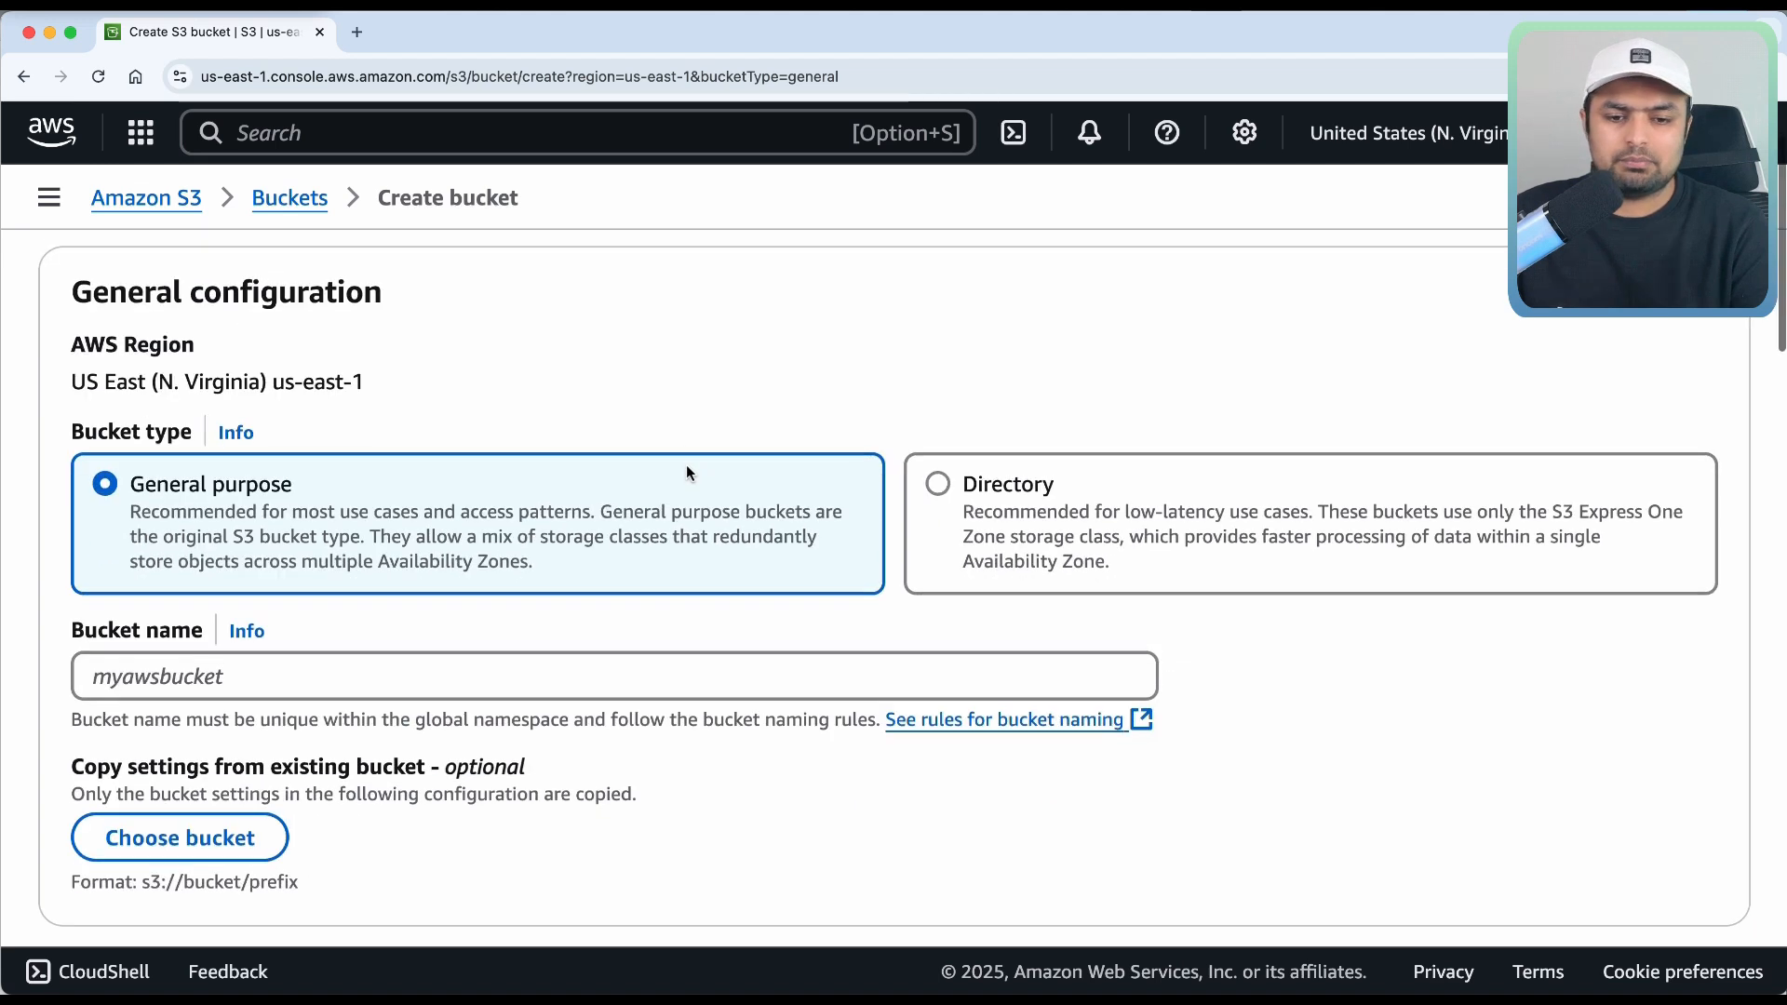
{"action": "left_click", "coordinate": [556, 563]}
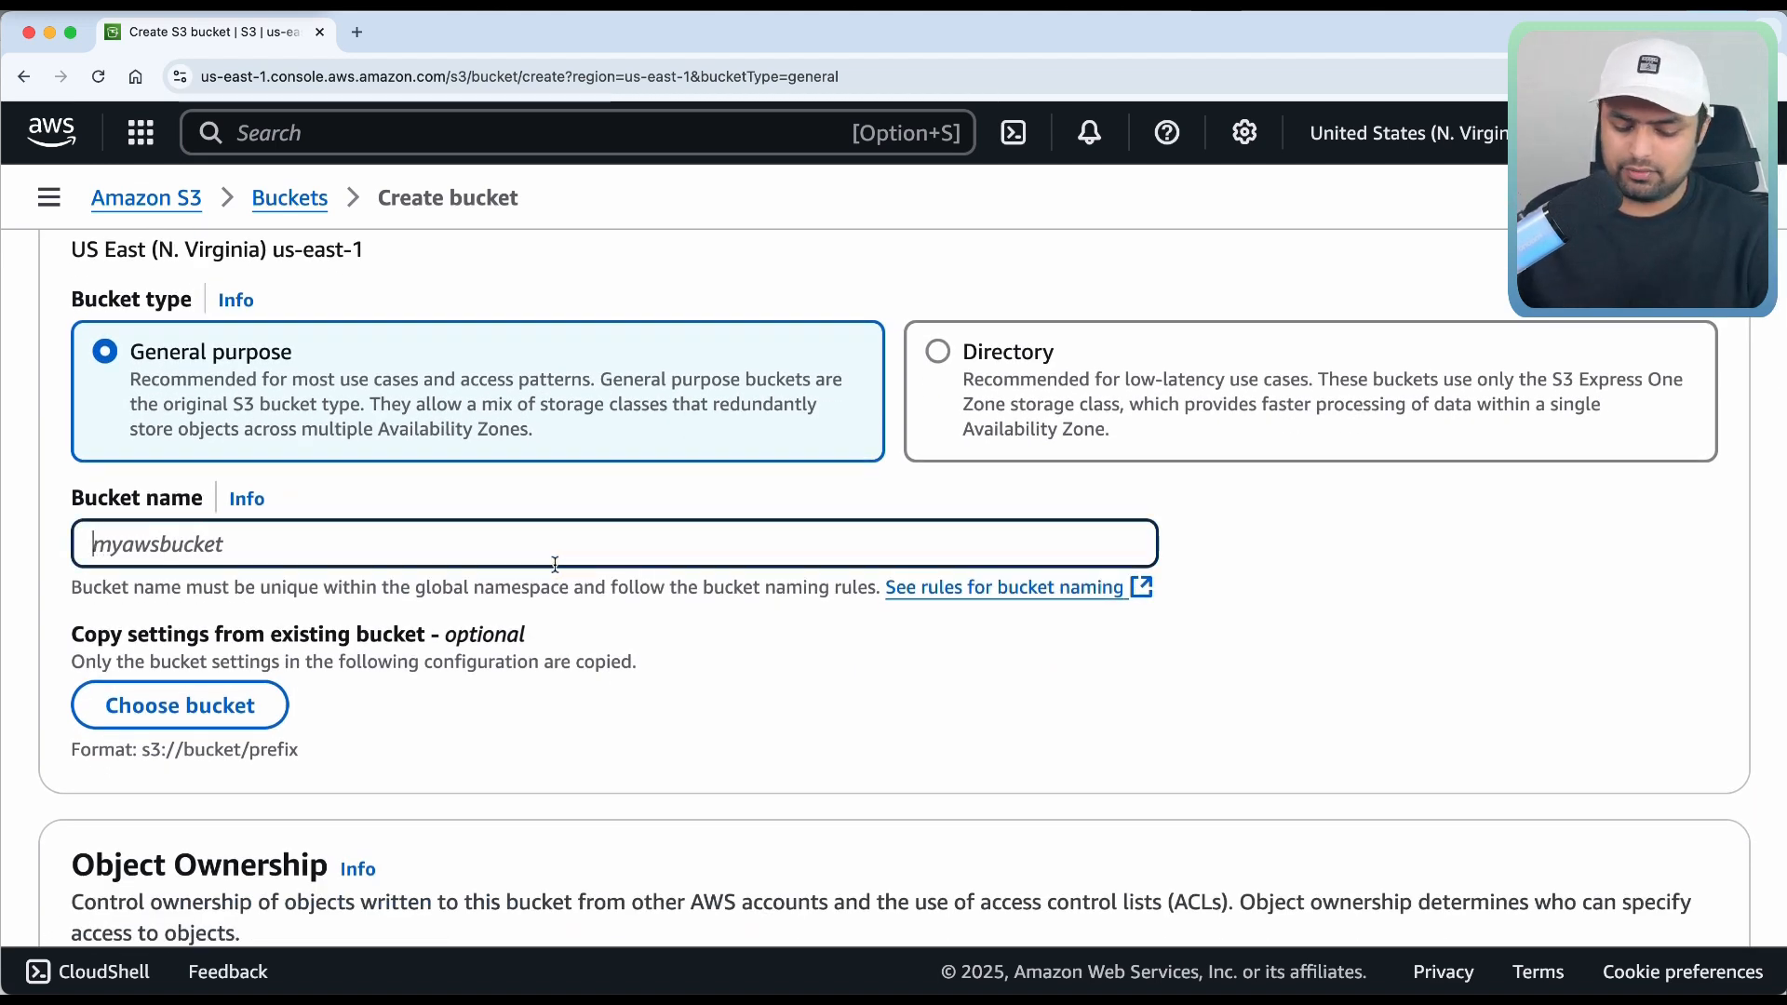
{"action": "type", "text": "codewithmuh-s3-devops"}
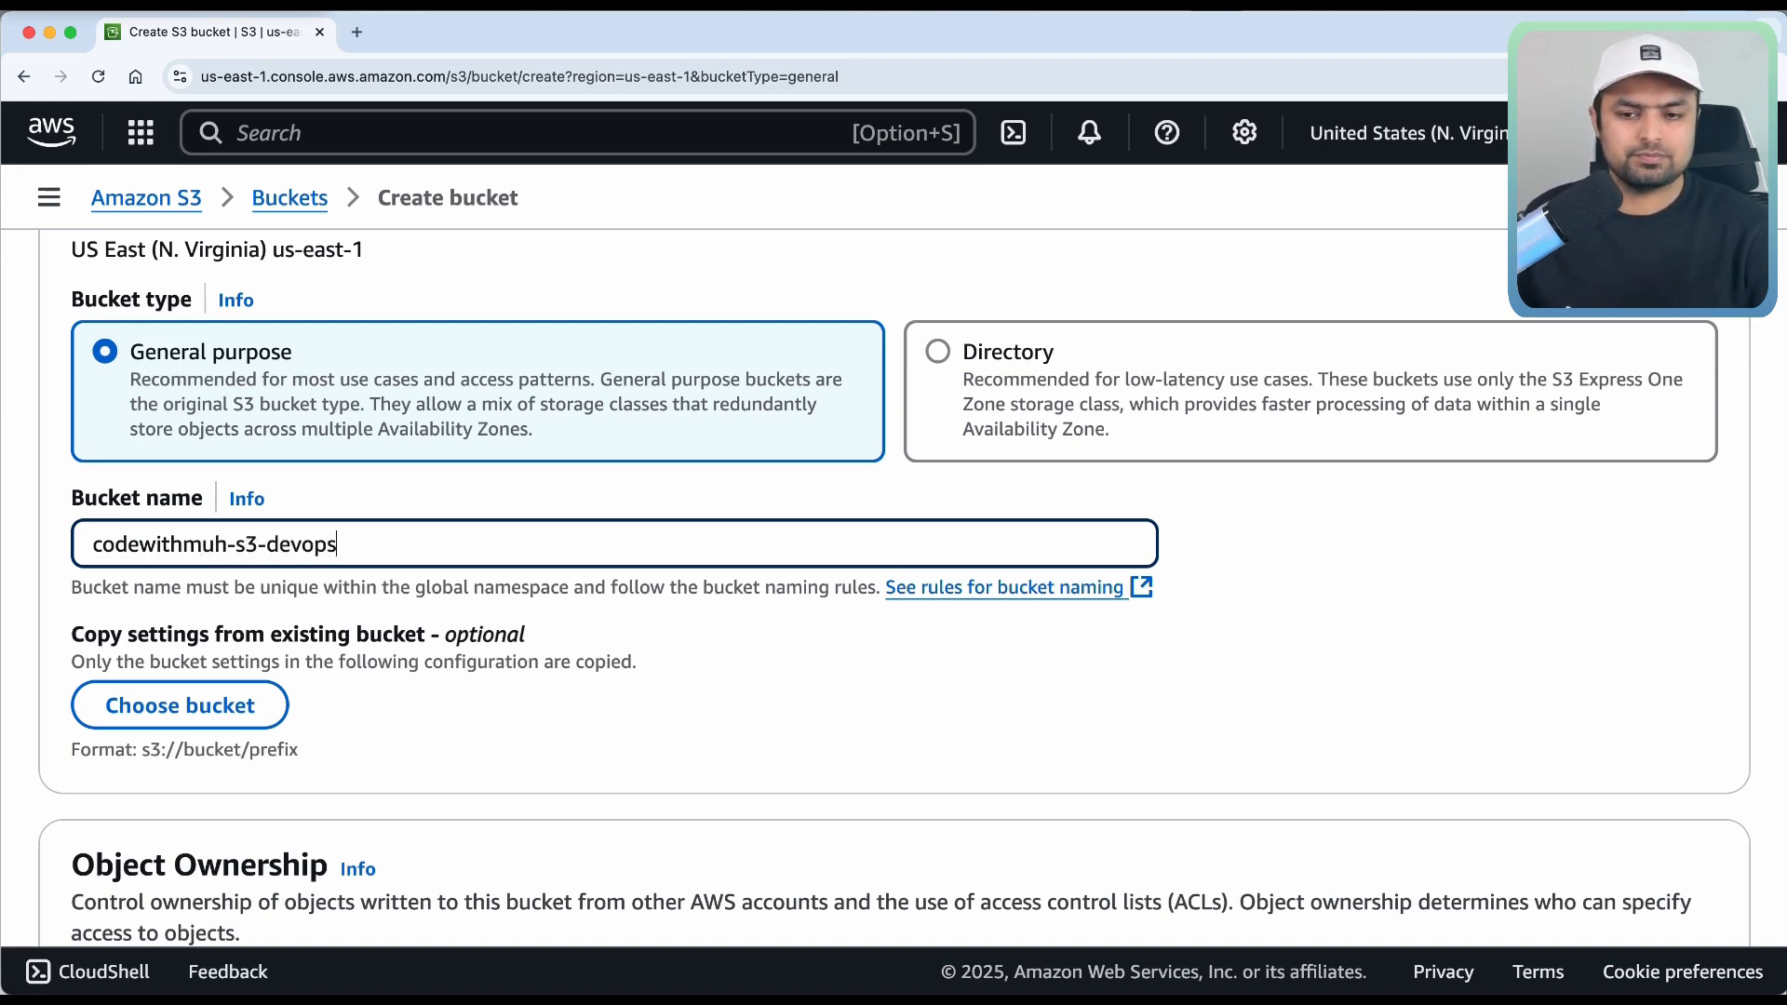
Keep all default bucket settings and create the bucket.
{"action": "scroll", "coordinate": [804, 498], "scroll_direction": "down", "scroll_amount": 2}
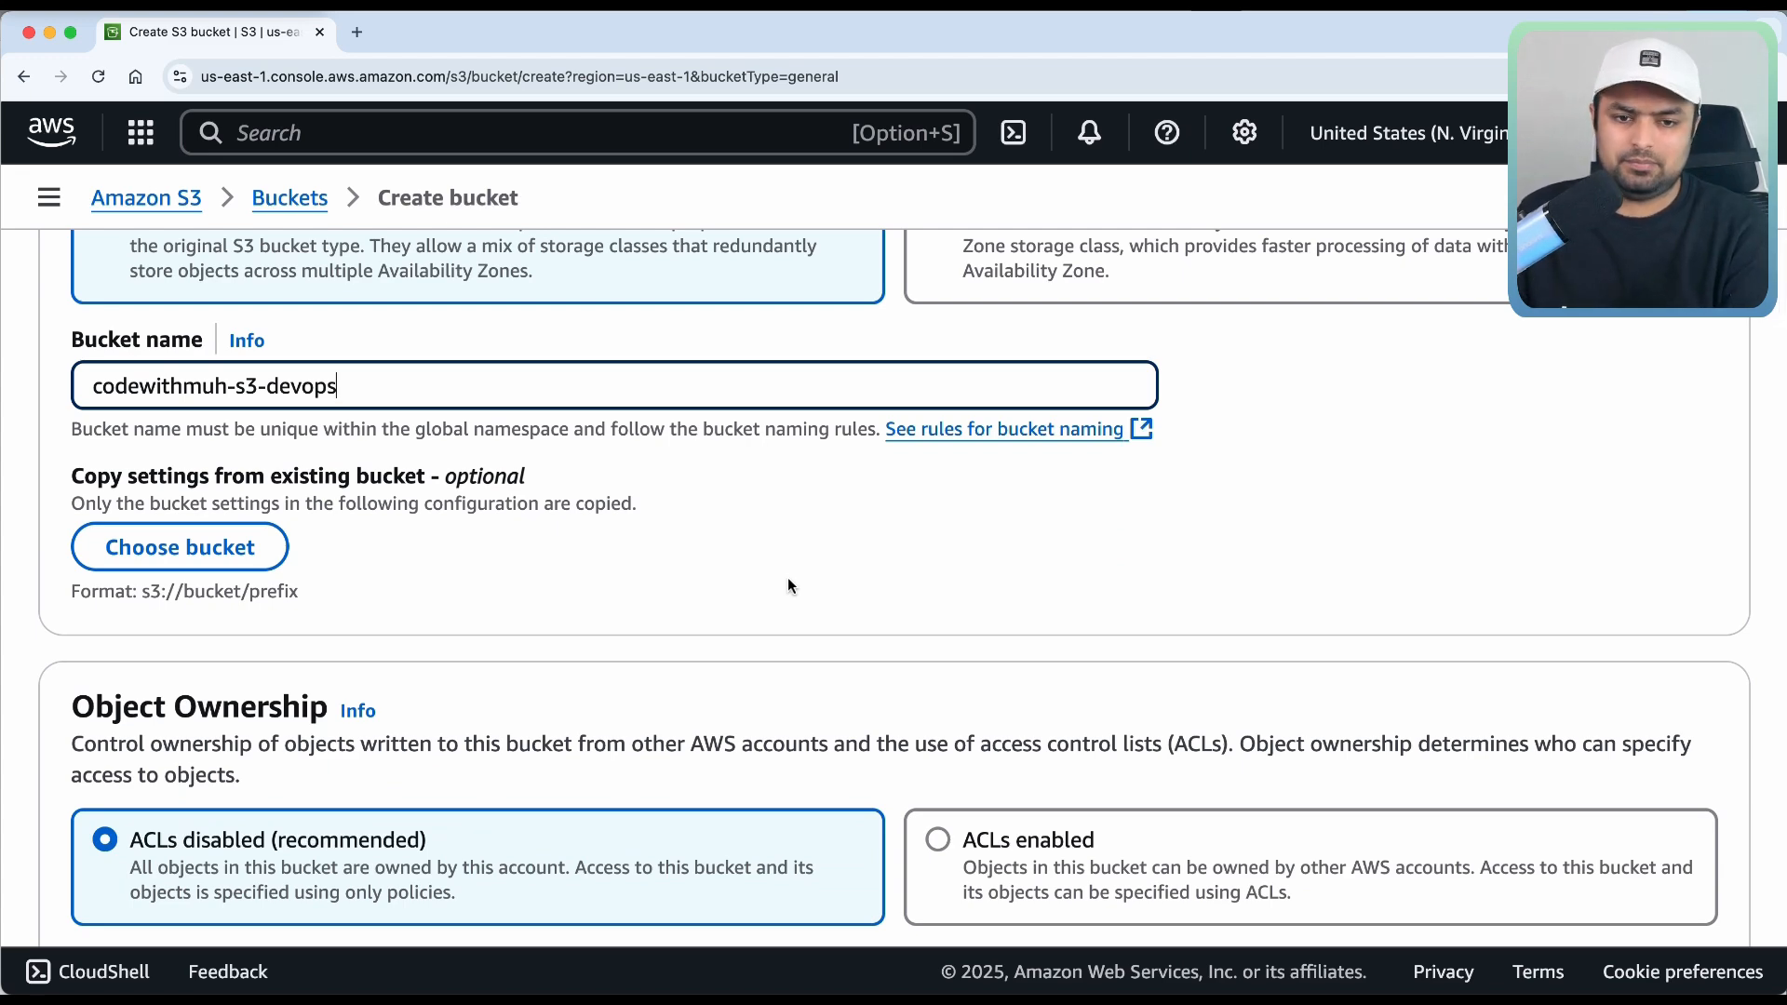
{"action": "scroll", "coordinate": [778, 631], "scroll_direction": "up", "scroll_amount": 2}
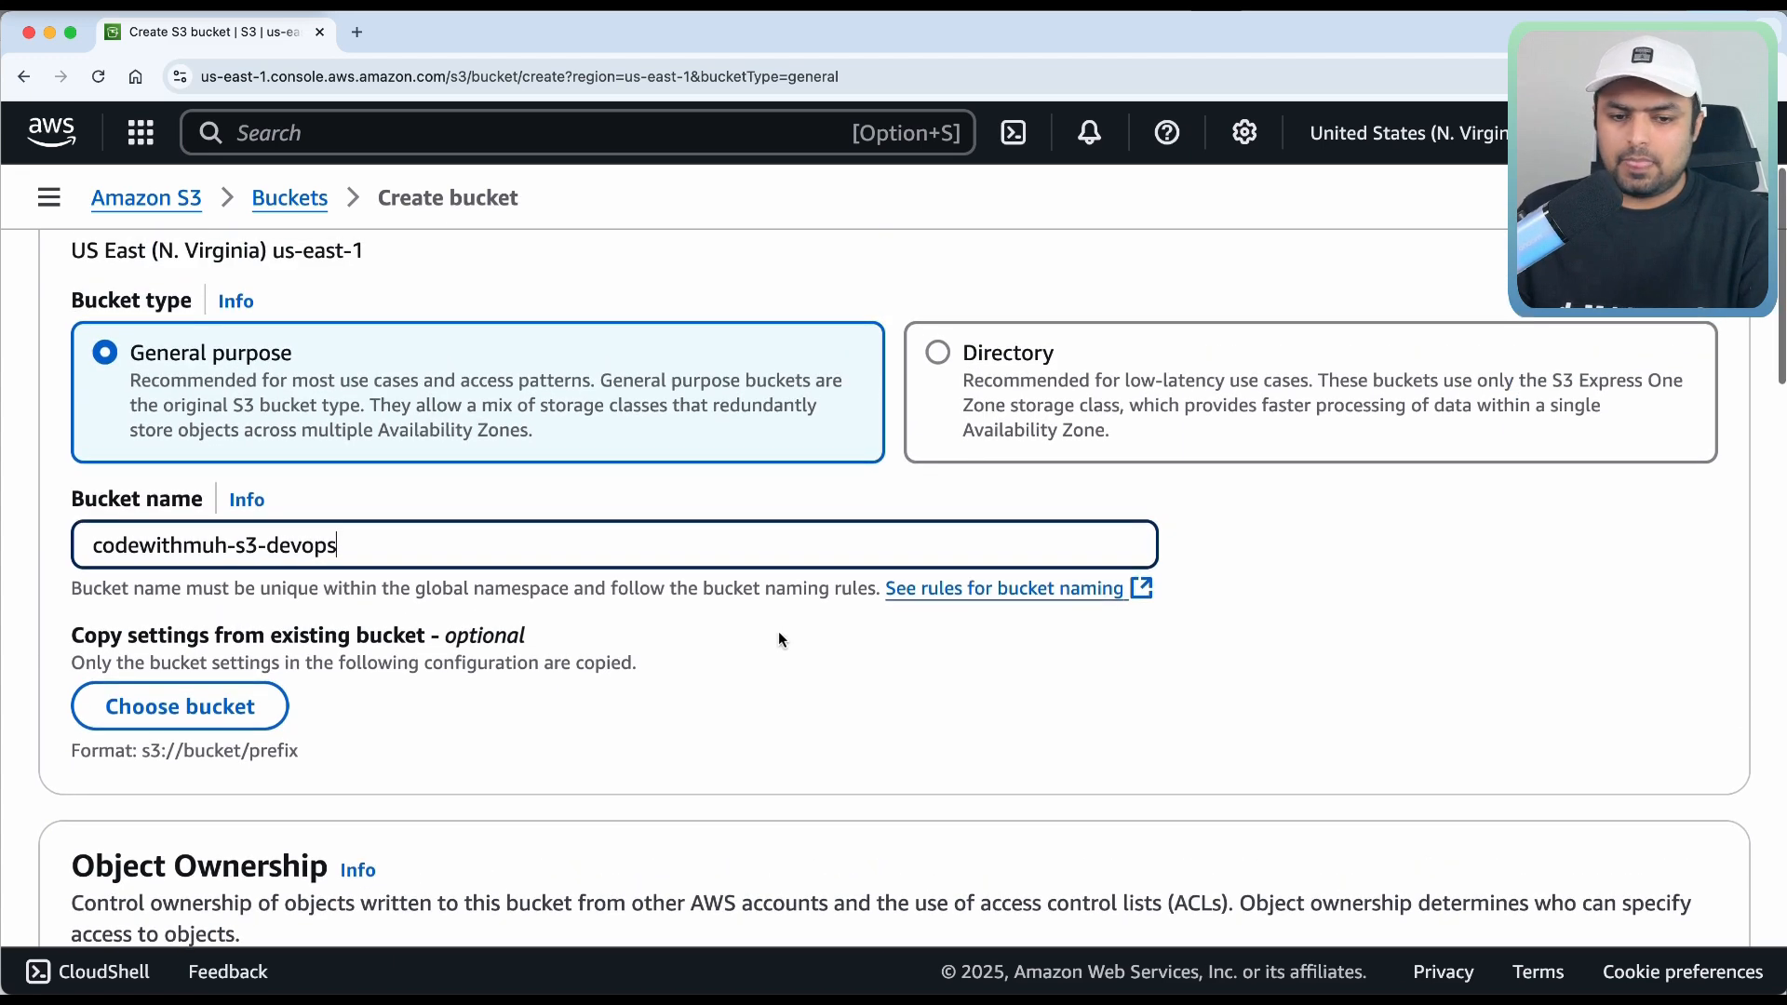
{"action": "scroll", "coordinate": [778, 639], "scroll_direction": "down", "scroll_amount": 1}
{"action": "scroll", "coordinate": [778, 639], "scroll_direction": "up", "scroll_amount": 1}
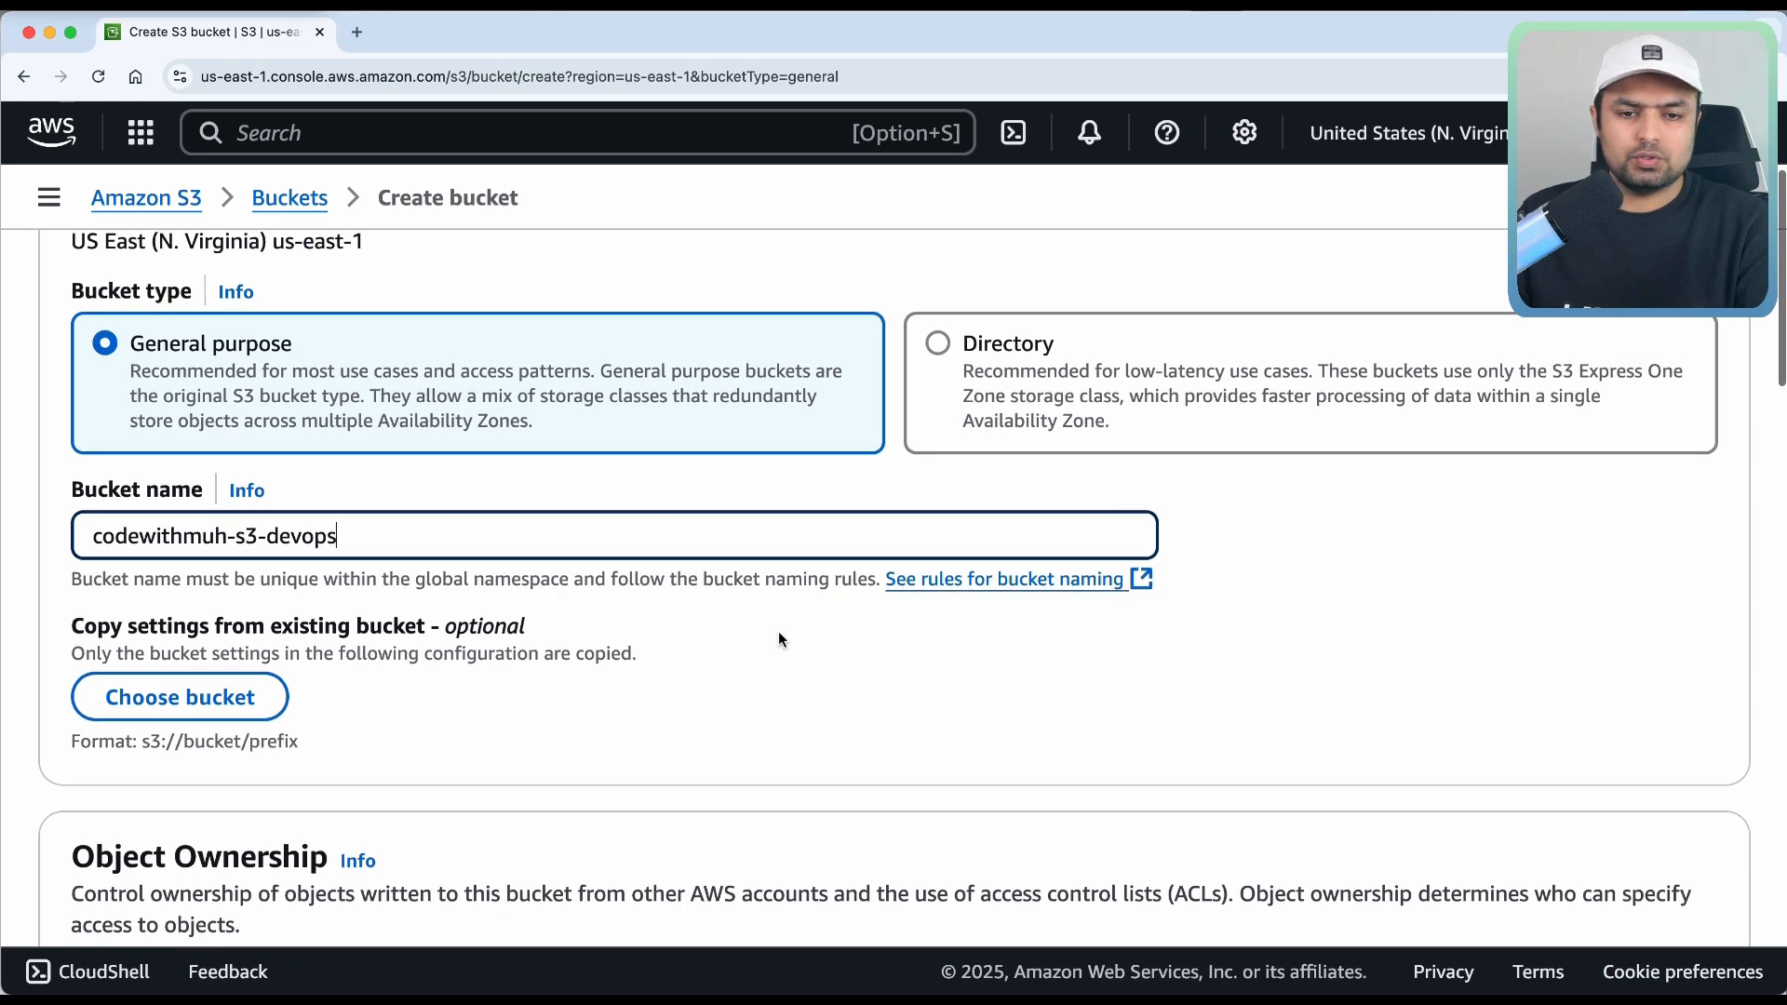
{"action": "scroll", "coordinate": [778, 632], "scroll_direction": "down", "scroll_amount": 7}
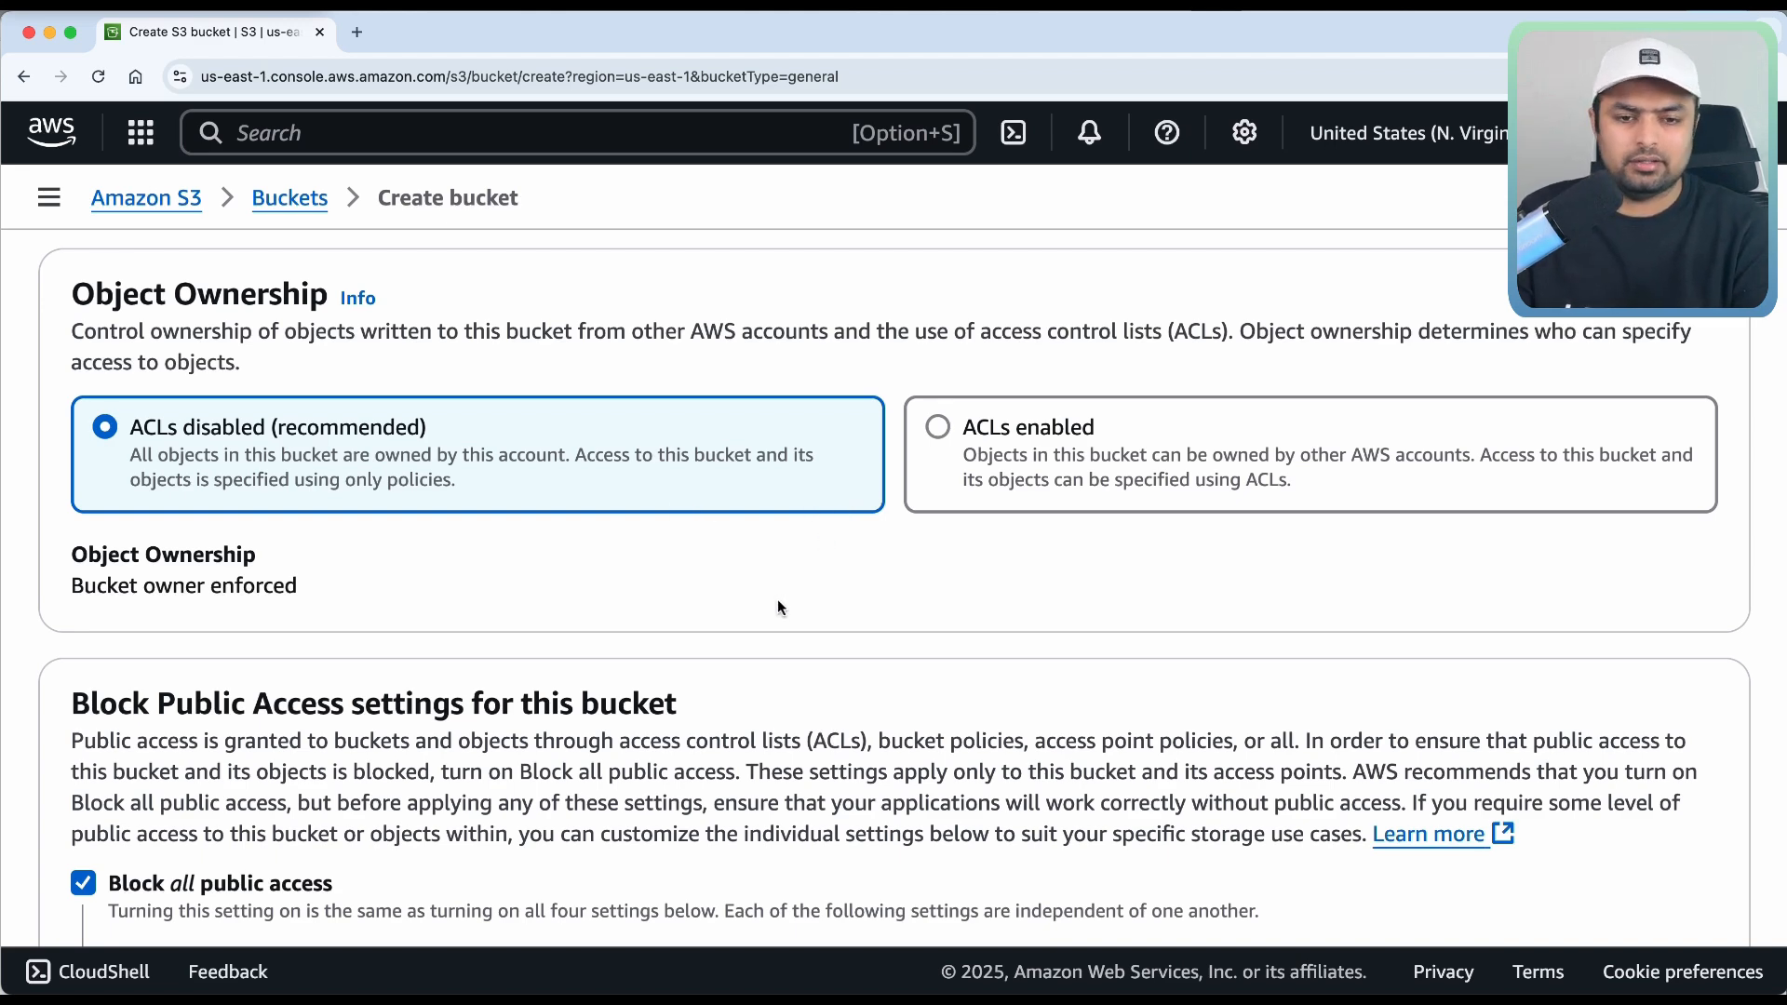
{"action": "scroll", "coordinate": [778, 607], "scroll_direction": "down", "scroll_amount": 5}
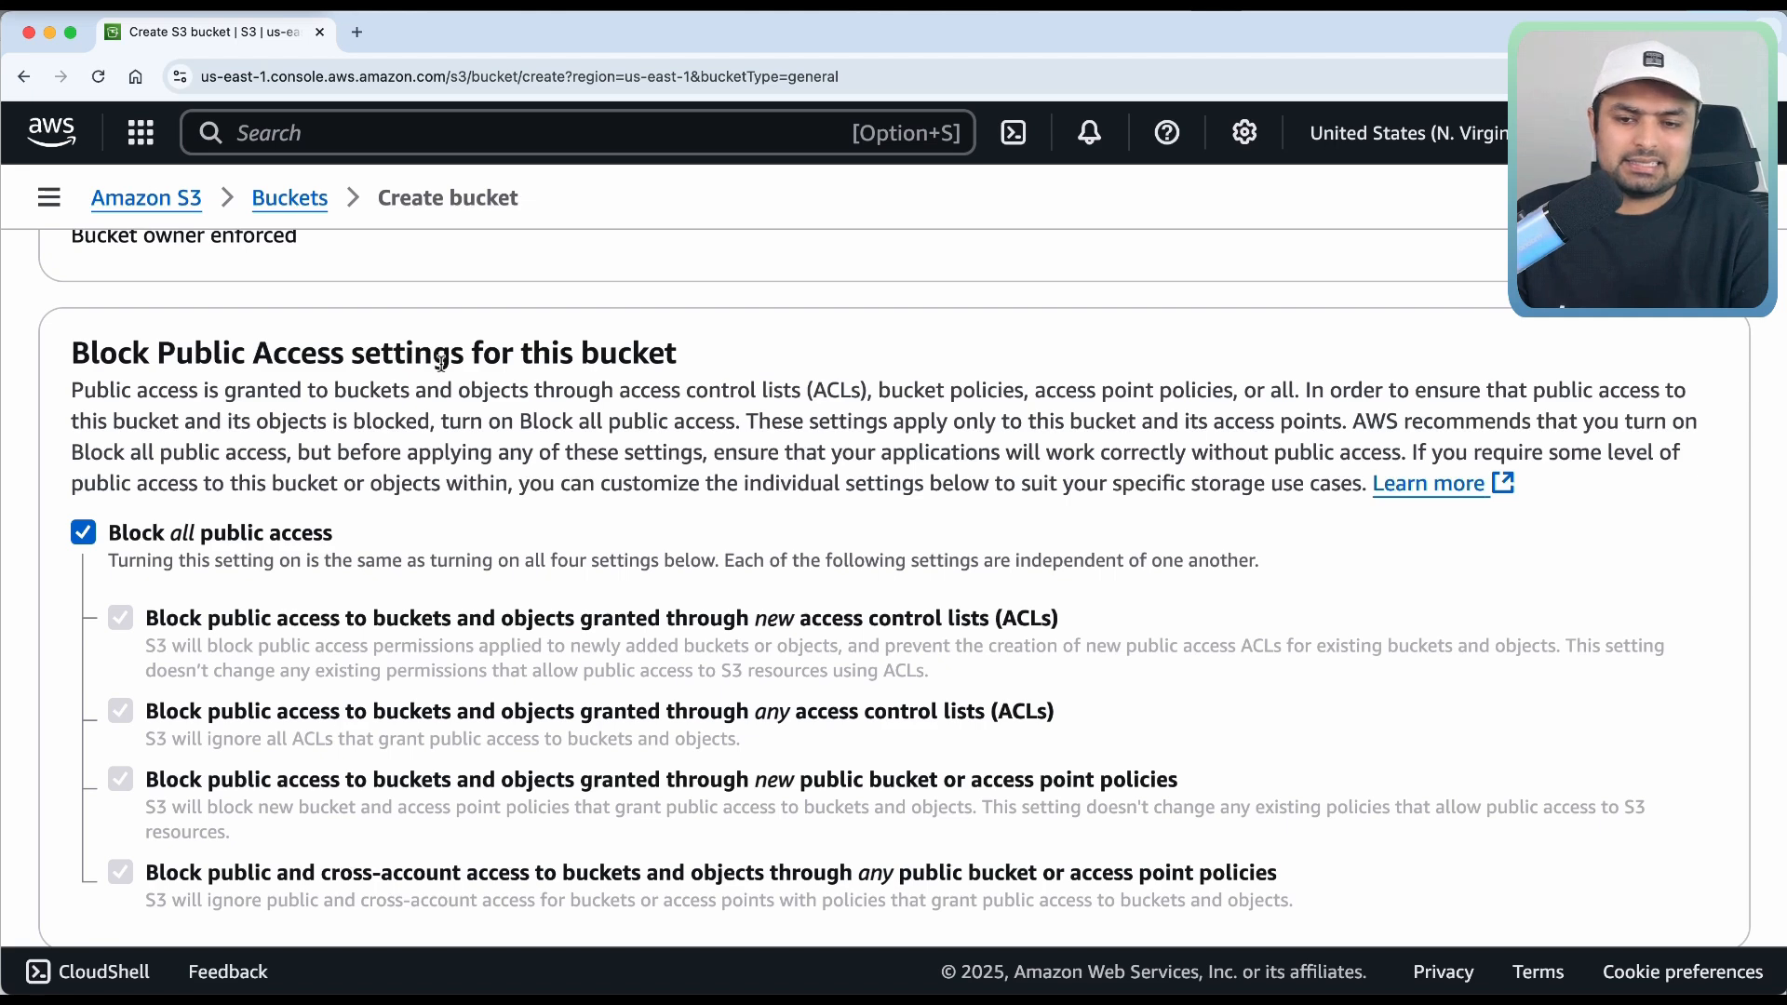
{"action": "scroll", "coordinate": [502, 419], "scroll_direction": "down", "scroll_amount": 3}
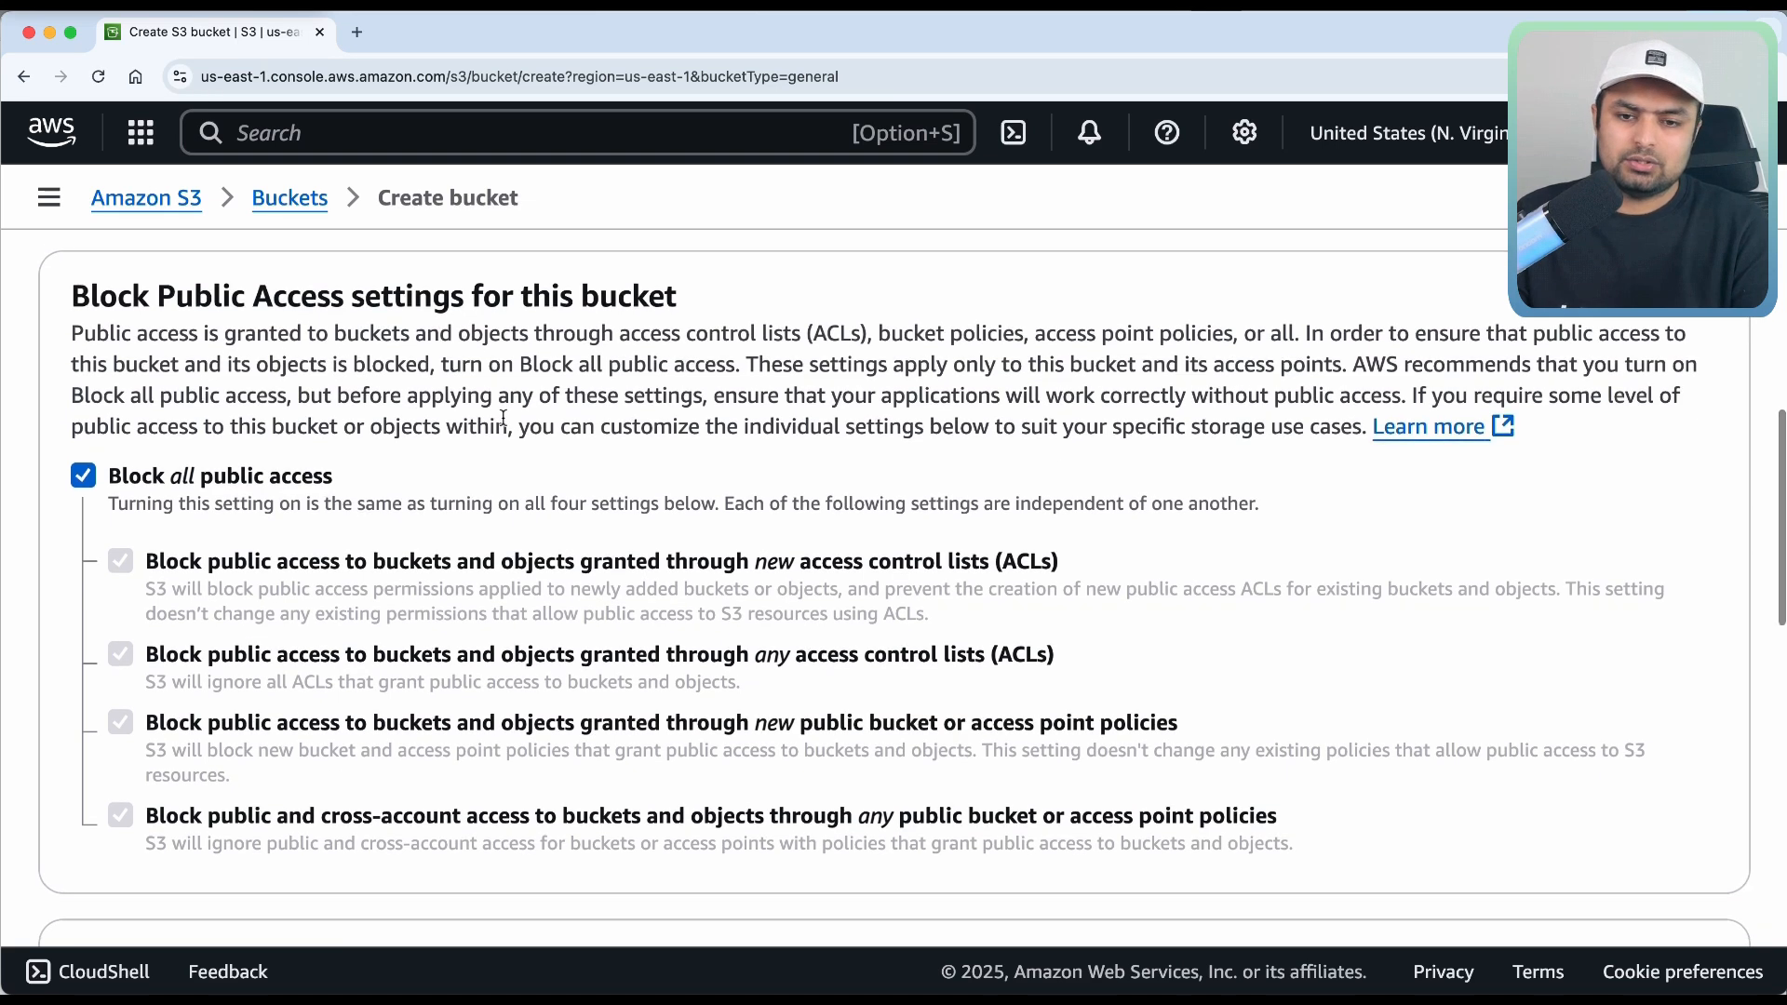
{"action": "scroll", "coordinate": [502, 425], "scroll_direction": "up", "scroll_amount": 1}
{"action": "scroll", "coordinate": [502, 426], "scroll_direction": "down", "scroll_amount": 6}
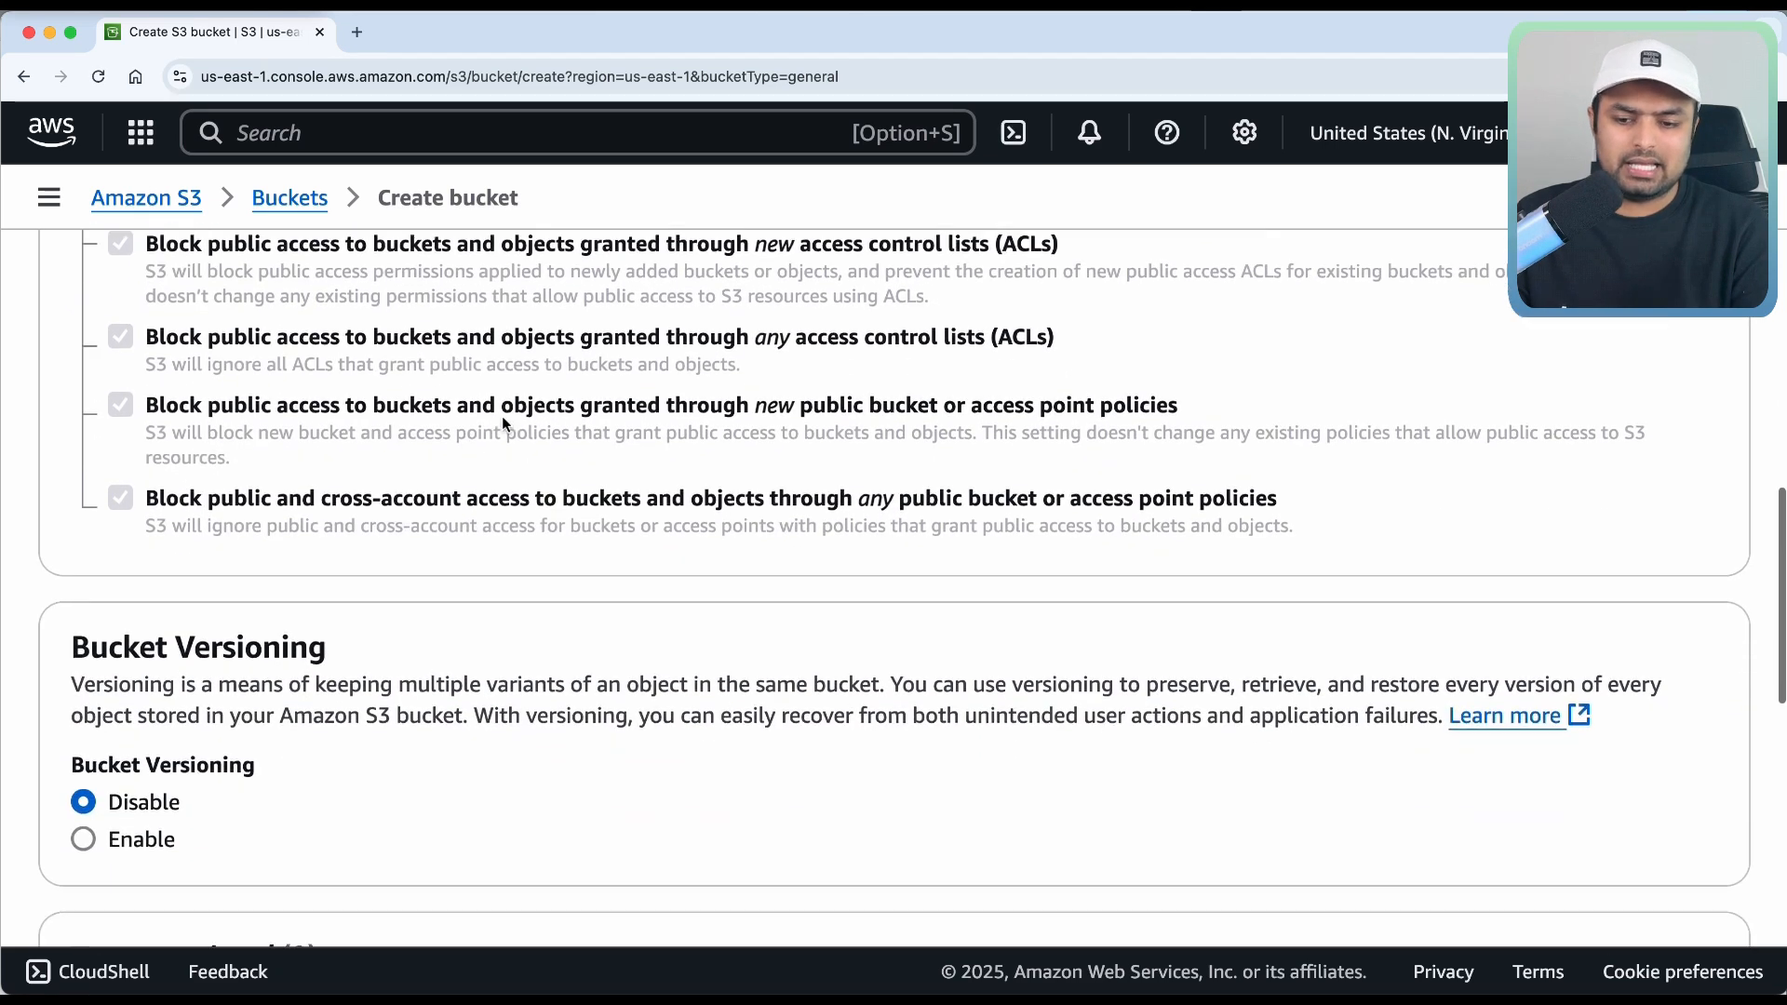
{"action": "scroll", "coordinate": [500, 419], "scroll_direction": "down", "scroll_amount": 1}
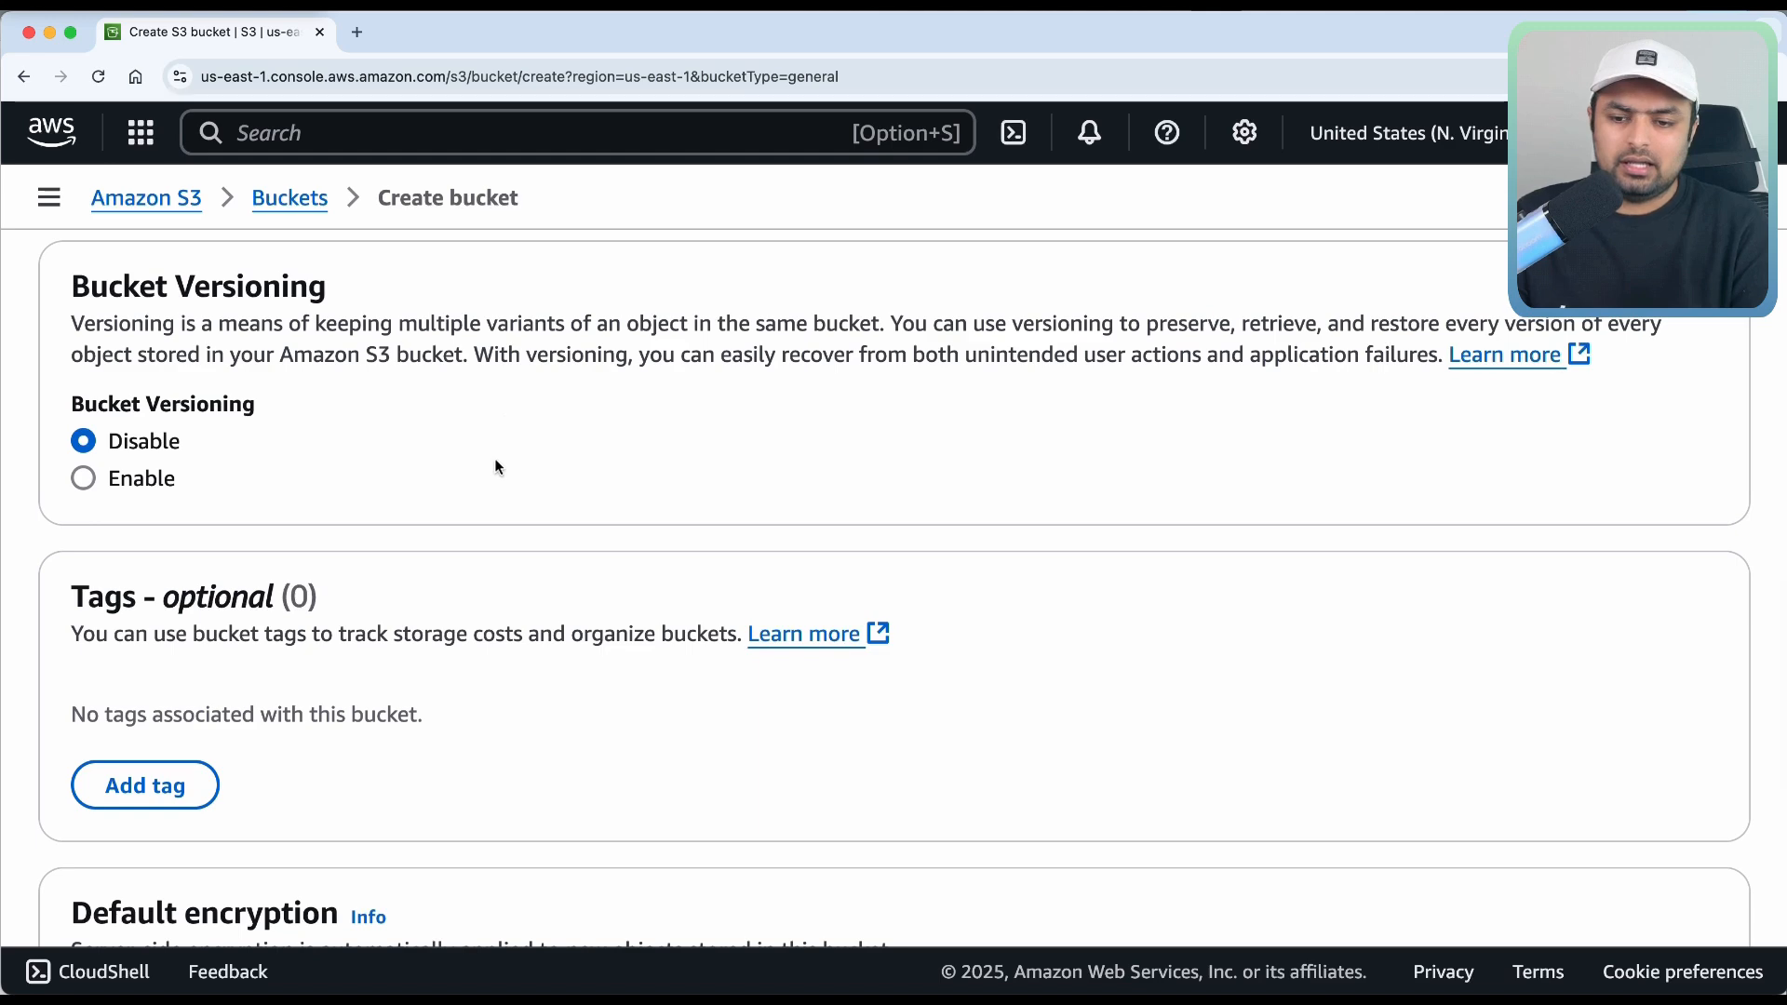
{"action": "scroll", "coordinate": [495, 458], "scroll_direction": "down", "scroll_amount": 5}
{"action": "scroll", "coordinate": [494, 462], "scroll_direction": "down", "scroll_amount": 4}
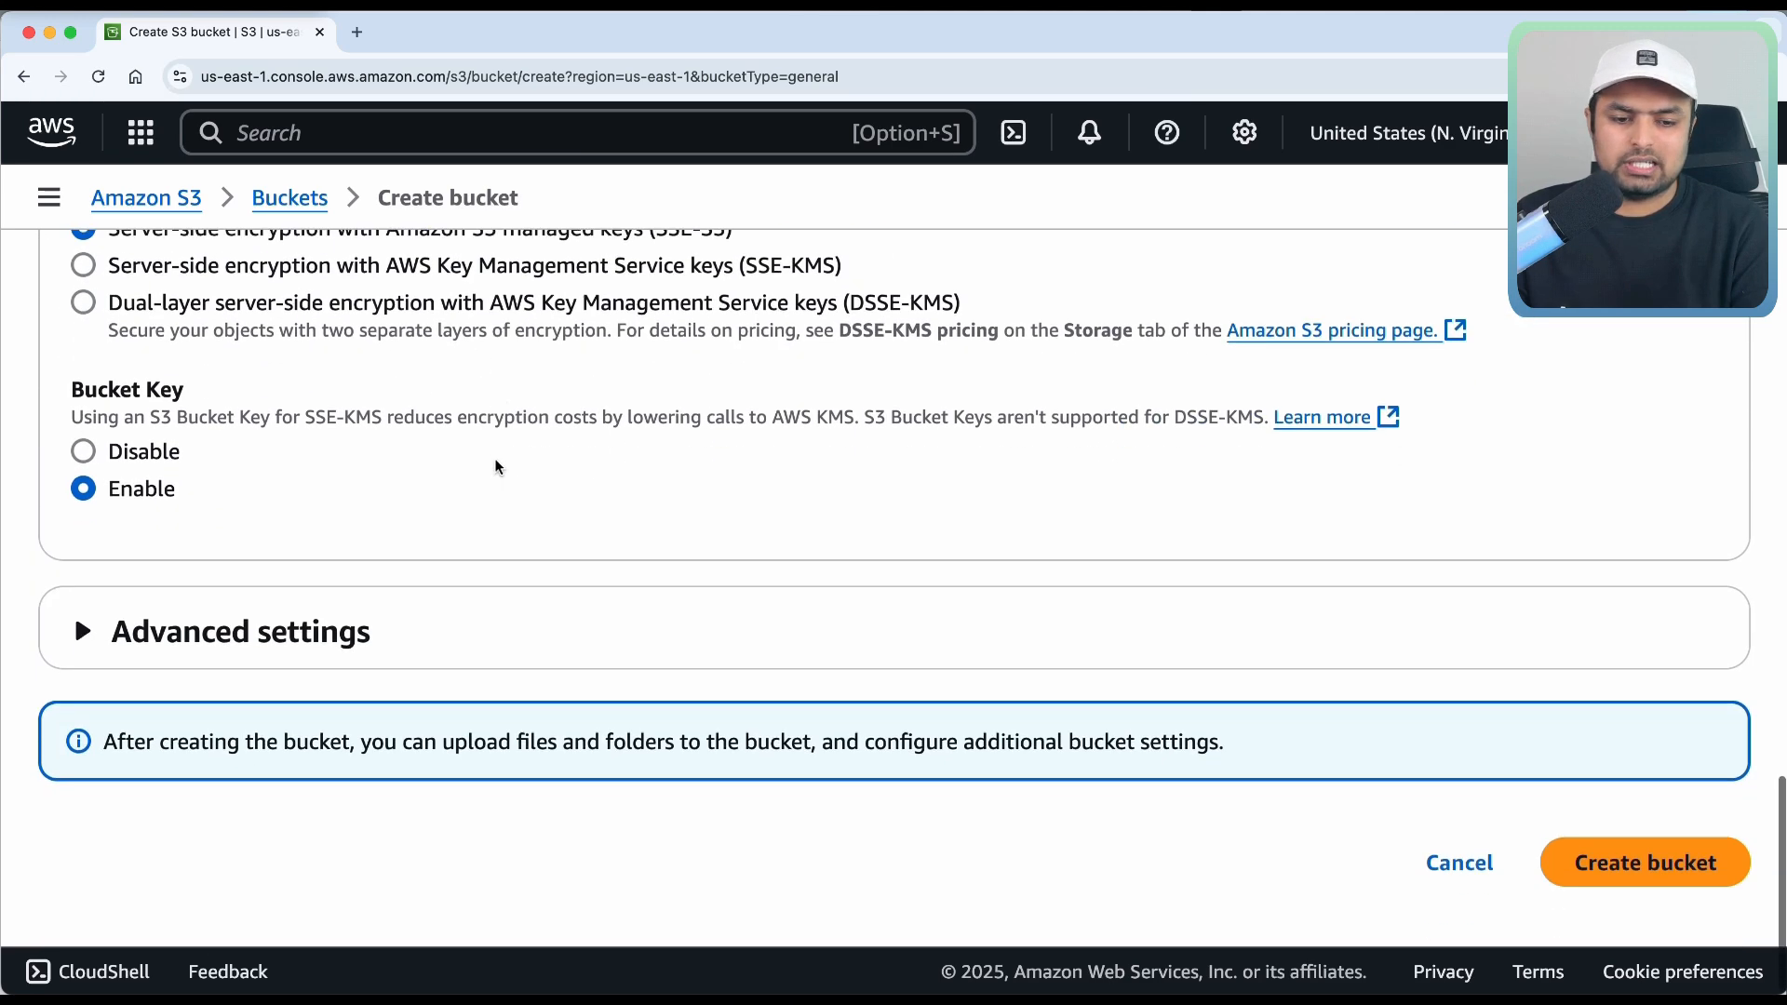
{"action": "left_click", "coordinate": [1603, 867]}
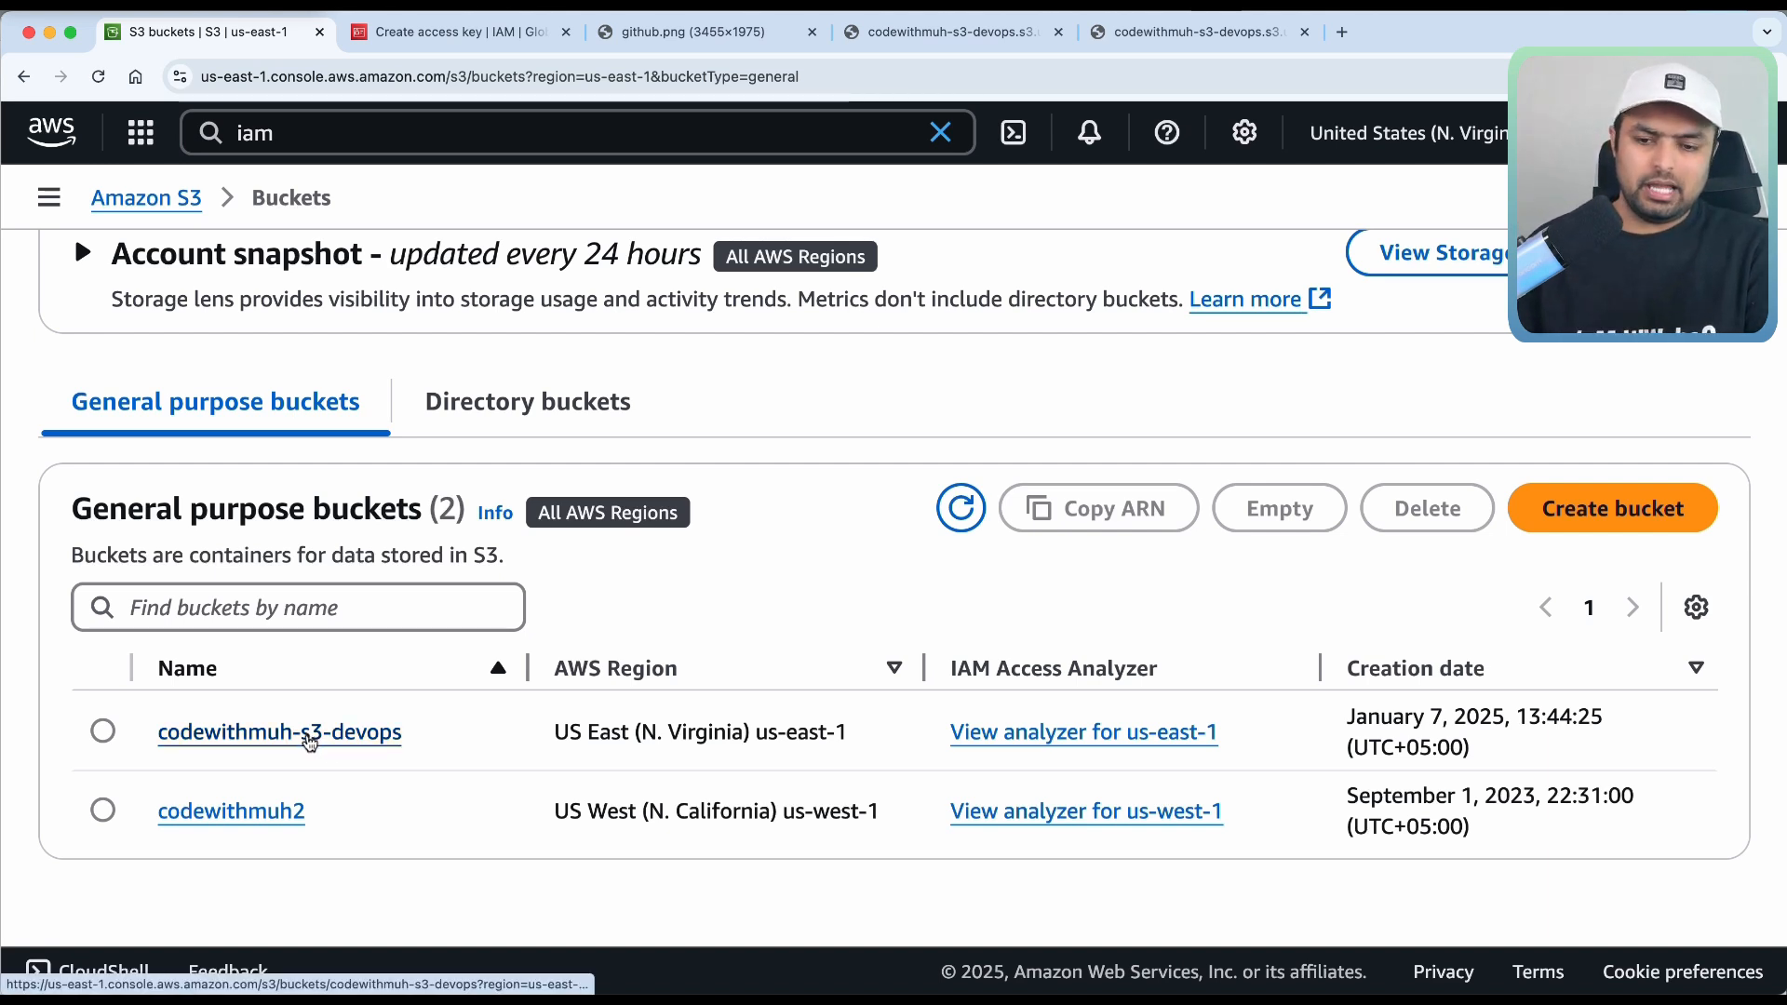
Open the codewithmuh-s3-devops bucket to view its github.png object.
{"action": "left_click", "coordinate": [307, 736]}
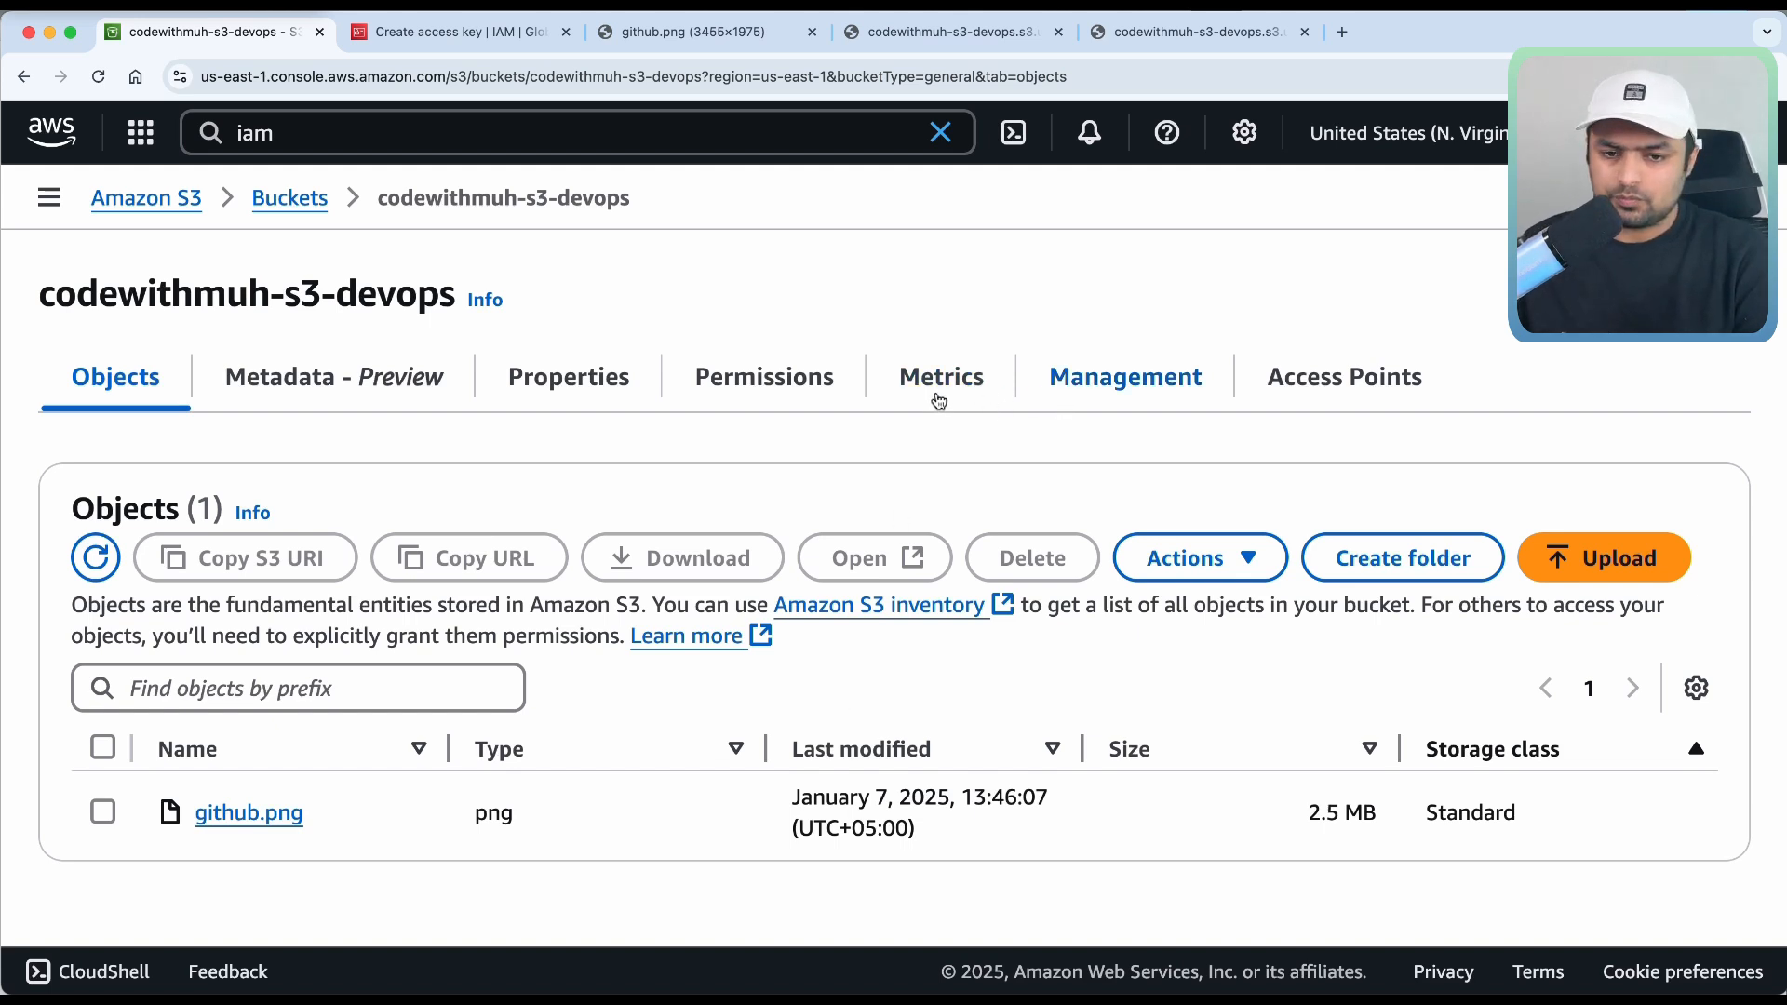
Check the Management tab, then scroll Properties down to the empty Event notifications section.
{"action": "left_click", "coordinate": [1125, 378]}
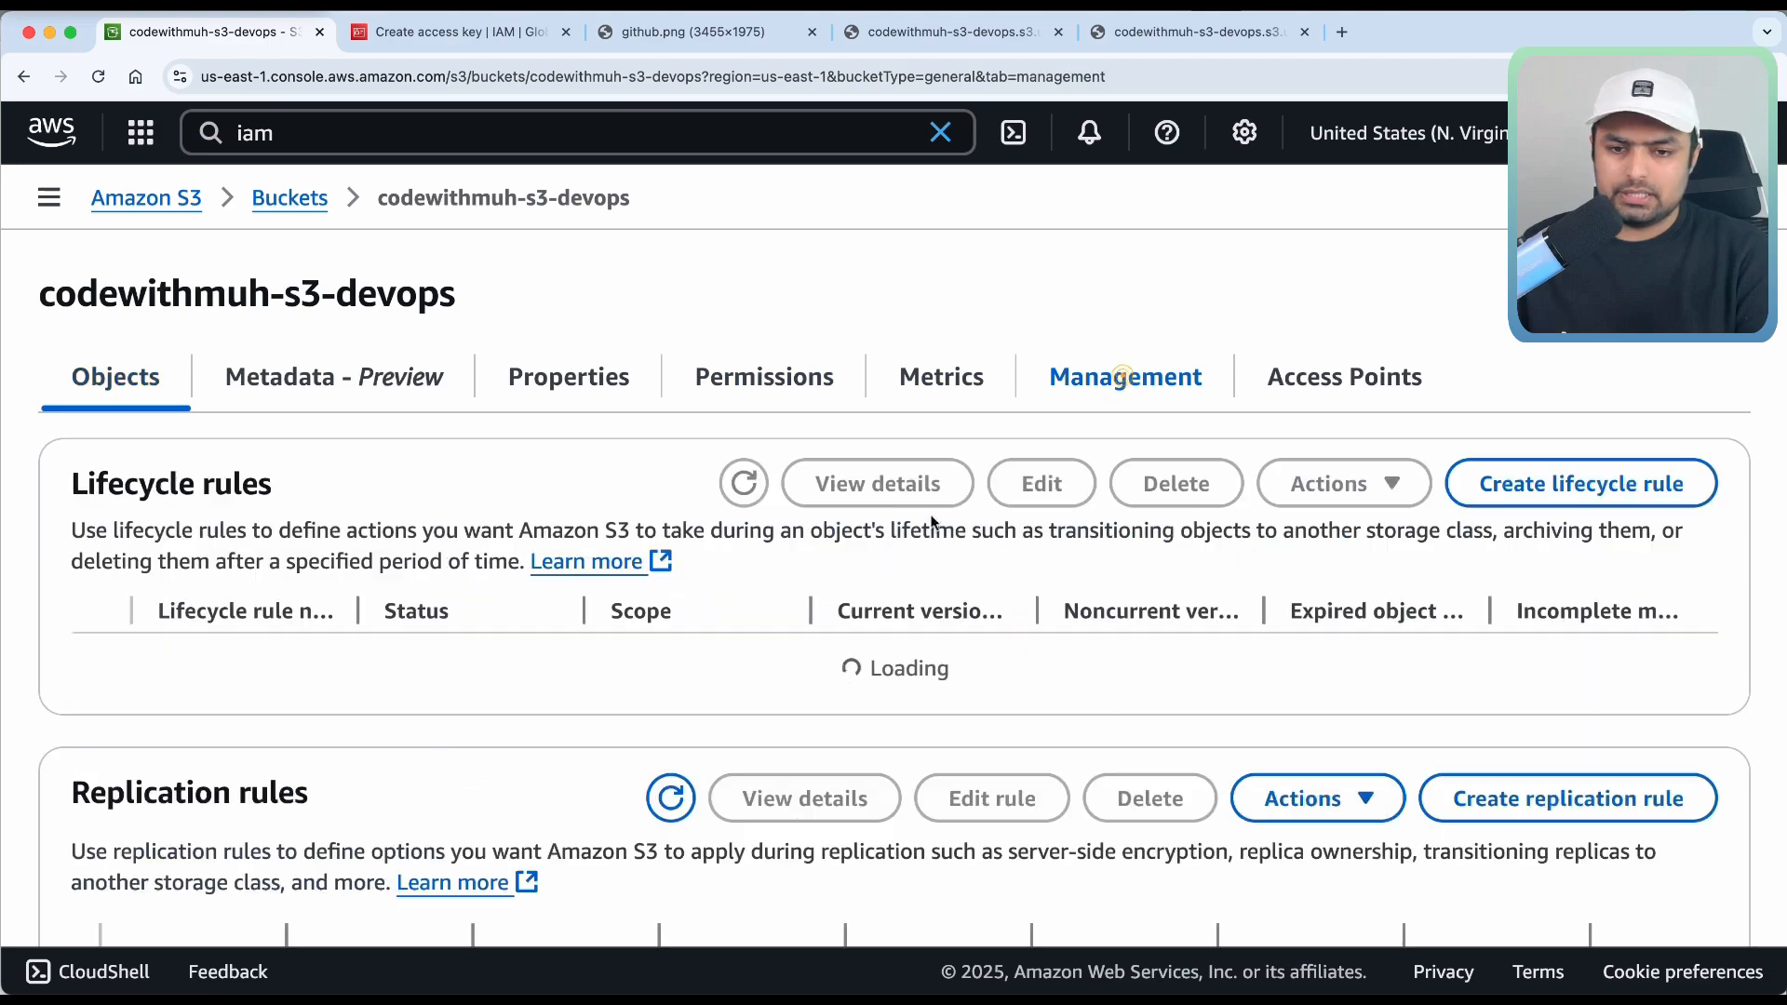
{"action": "scroll", "coordinate": [892, 559], "scroll_direction": "down", "scroll_amount": 10}
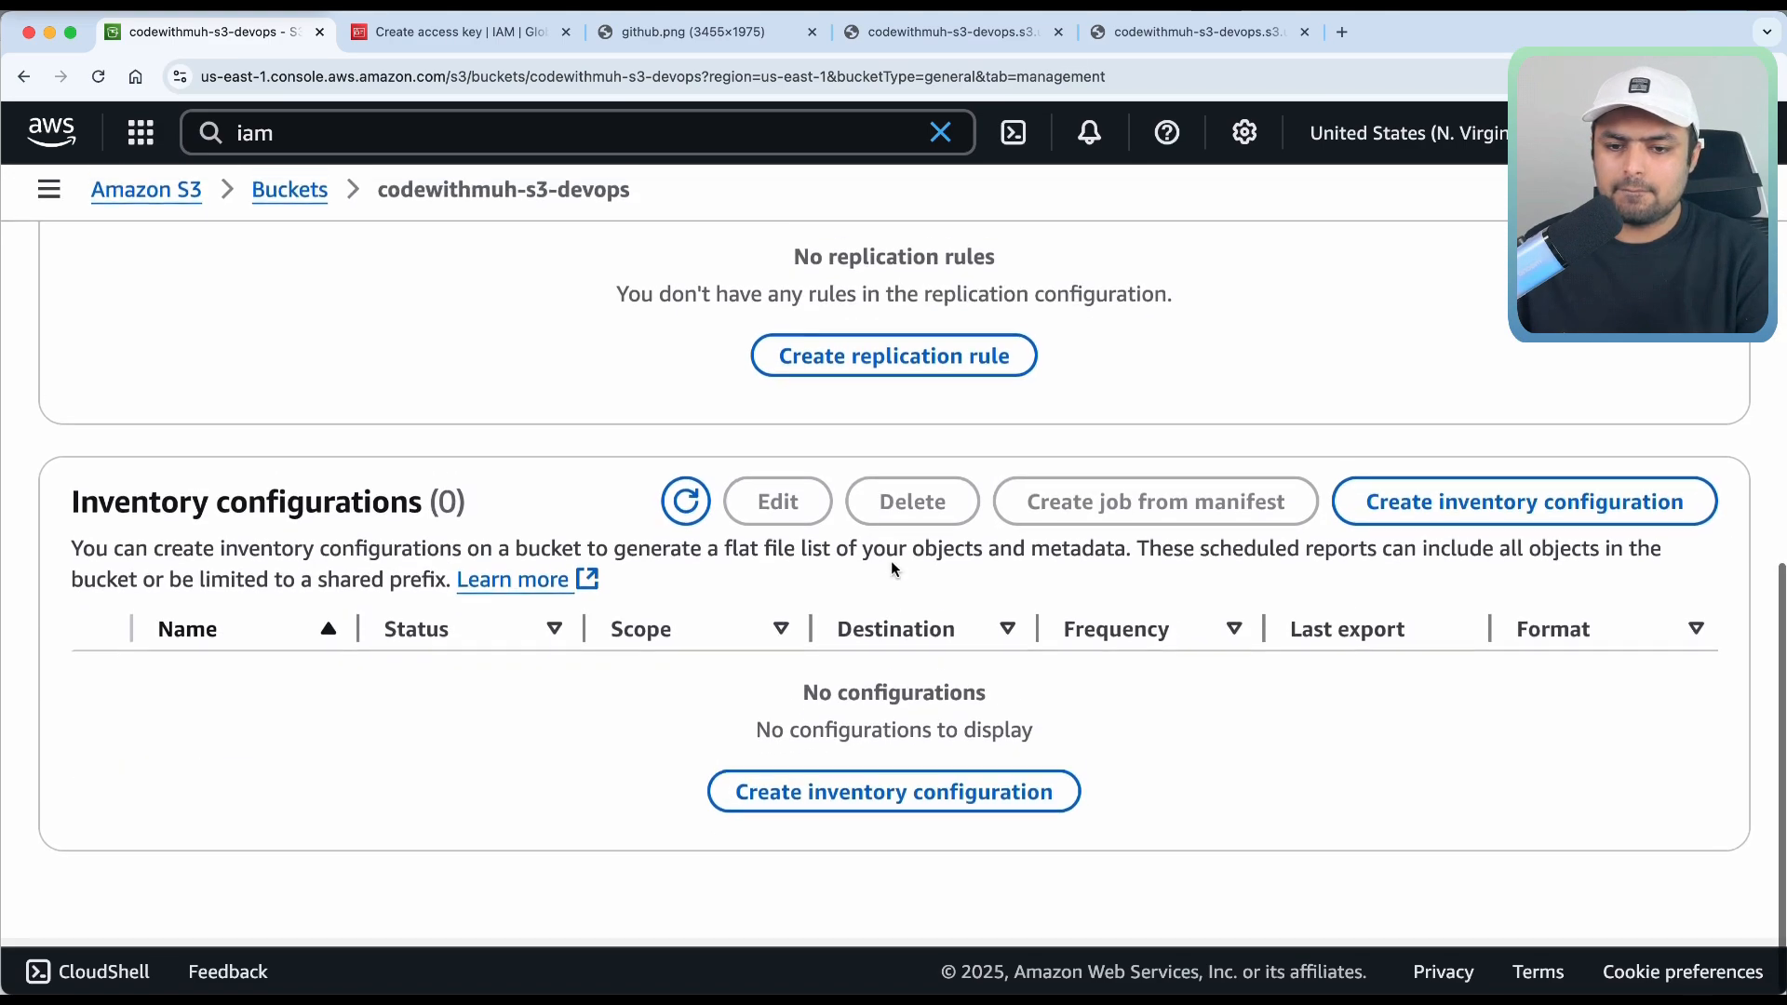
{"action": "scroll", "coordinate": [891, 570], "scroll_direction": "up", "scroll_amount": 10}
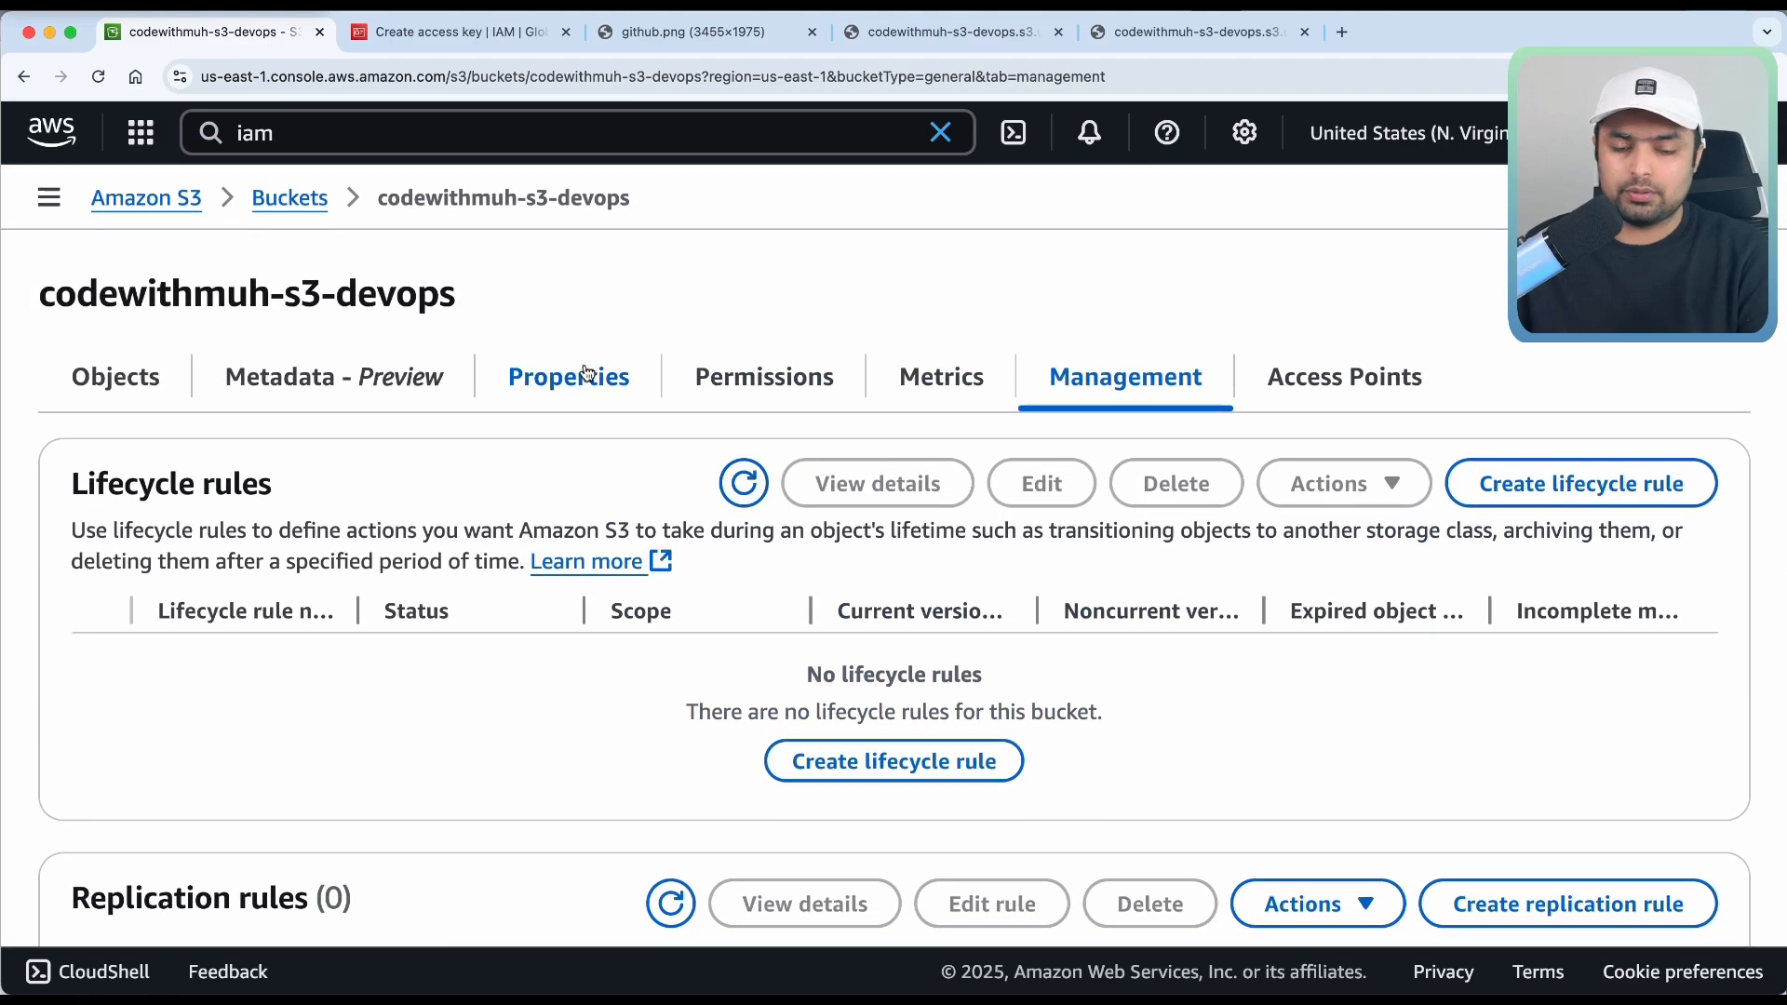
{"action": "left_click", "coordinate": [588, 372]}
{"action": "scroll", "coordinate": [659, 612], "scroll_direction": "down", "scroll_amount": 6}
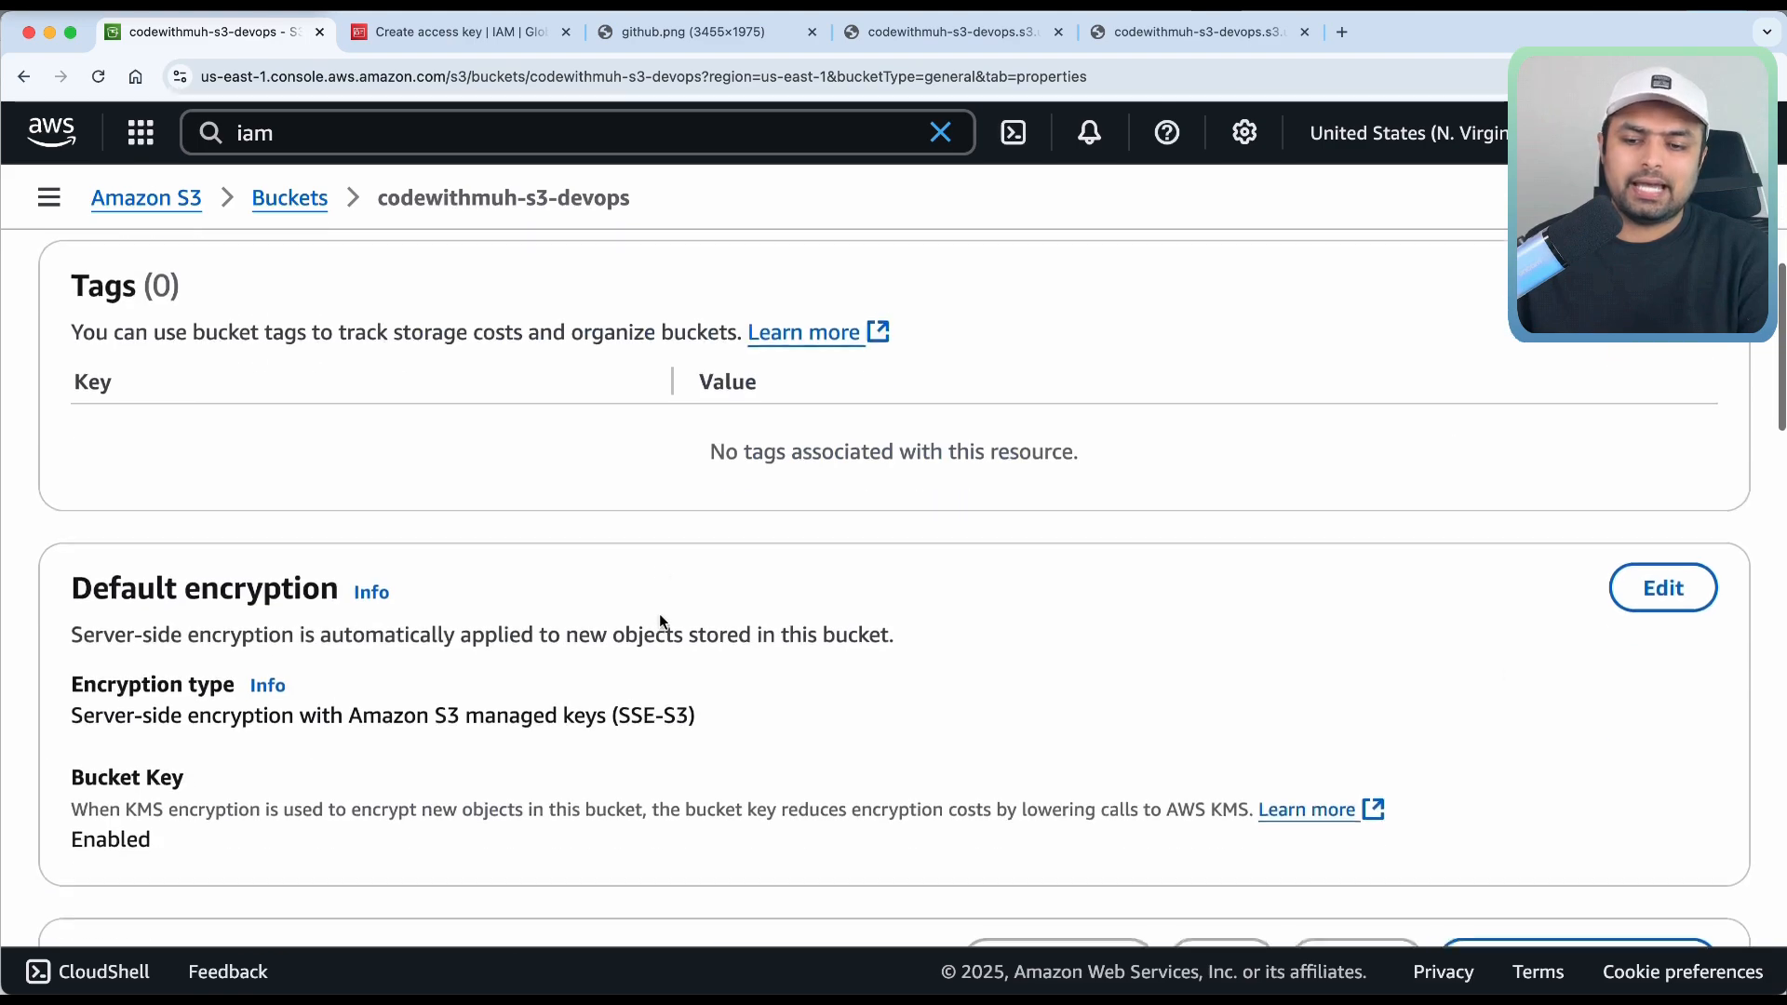
{"action": "scroll", "coordinate": [659, 621], "scroll_direction": "down", "scroll_amount": 10}
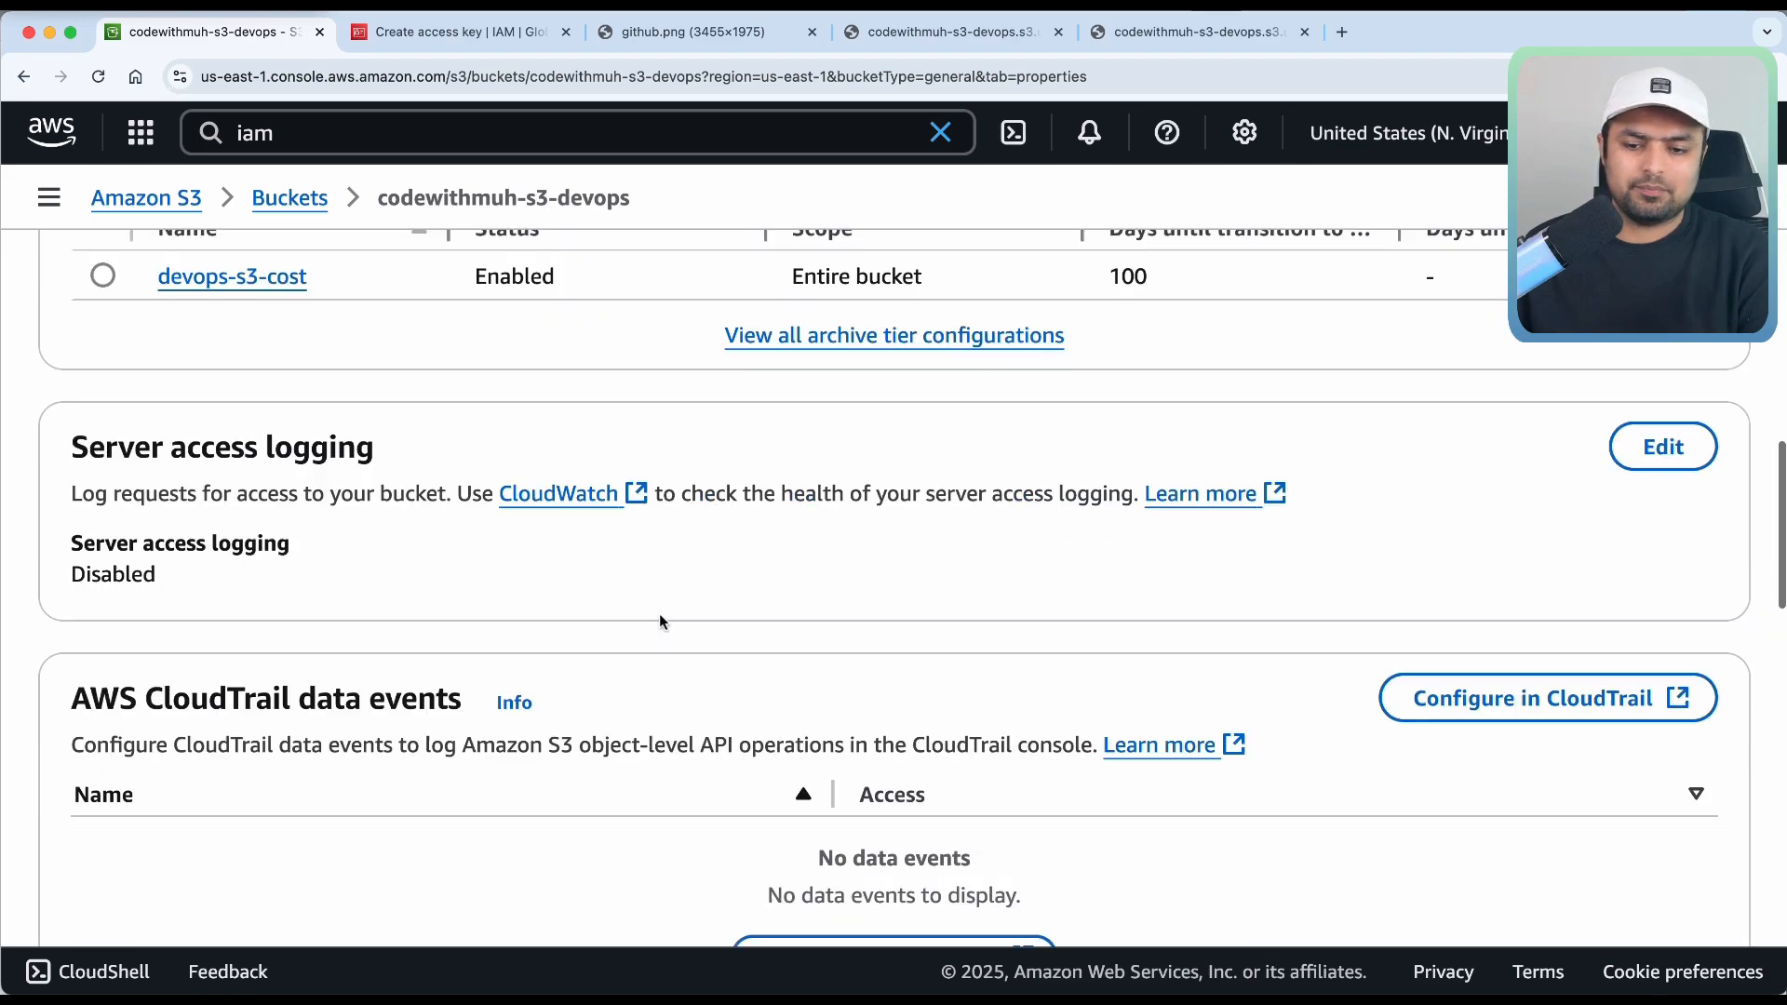
{"action": "scroll", "coordinate": [659, 621], "scroll_direction": "down", "scroll_amount": 8}
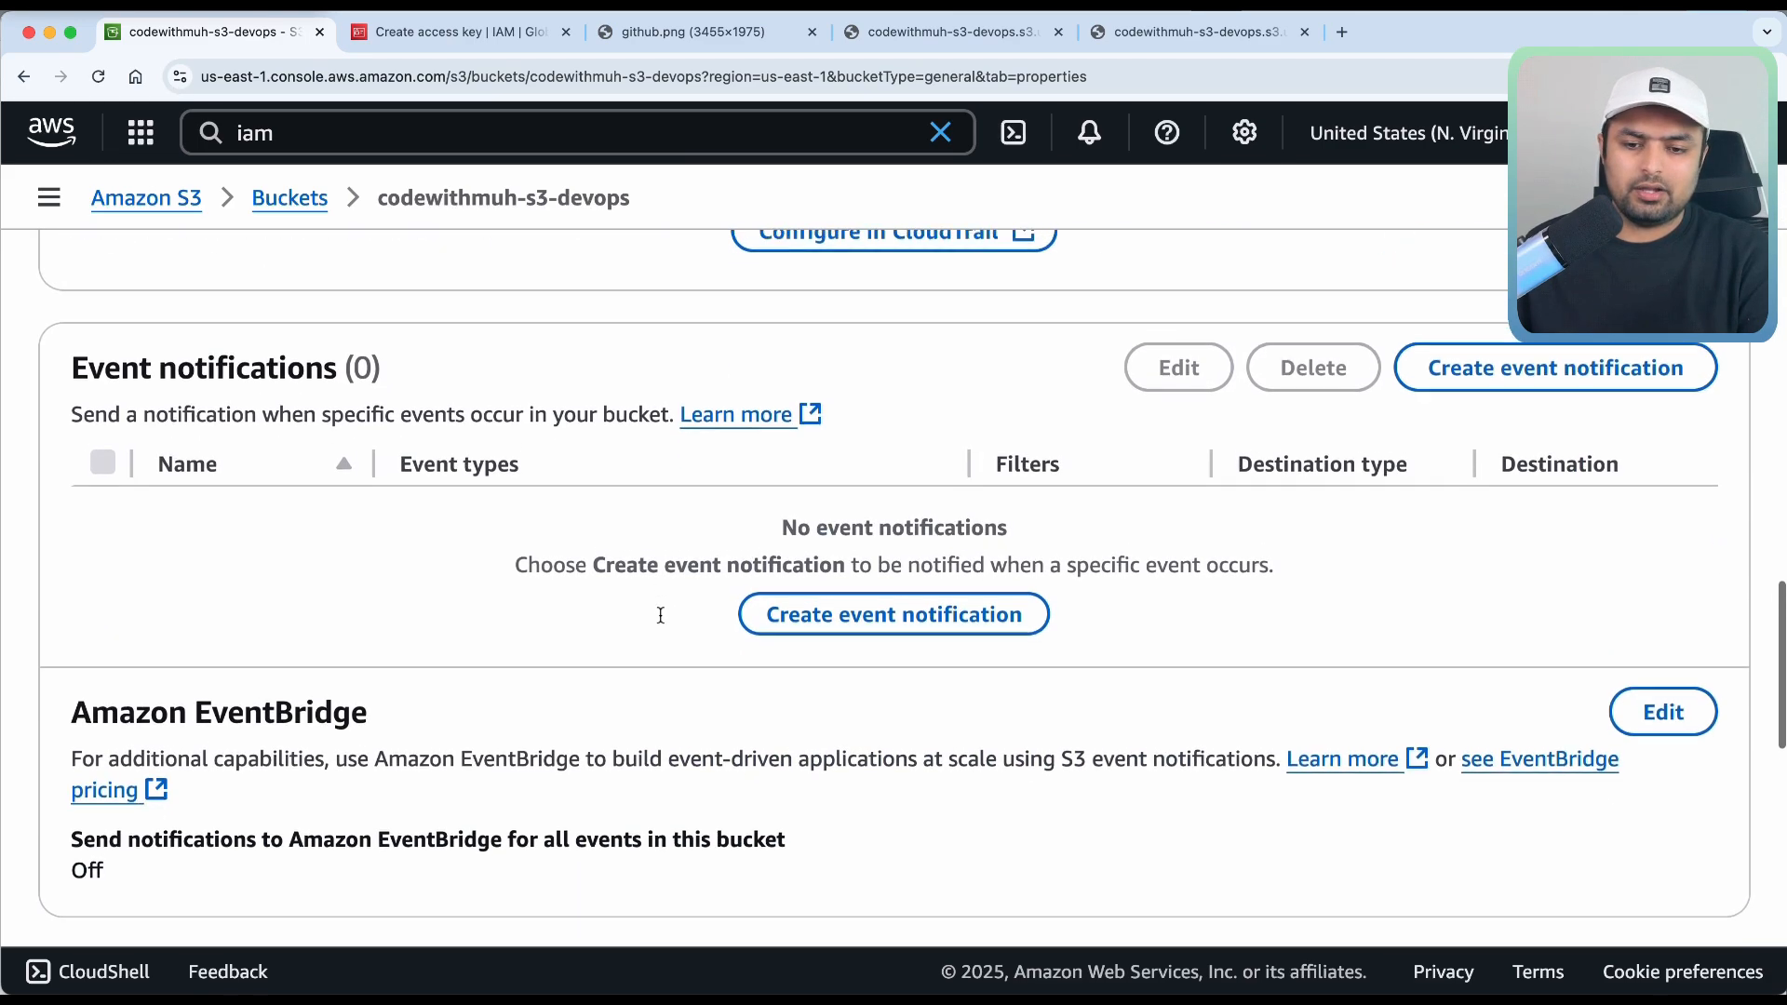
{"action": "scroll", "coordinate": [659, 617], "scroll_direction": "up", "scroll_amount": 2}
{"action": "scroll", "coordinate": [552, 535], "scroll_direction": "up", "scroll_amount": 2}
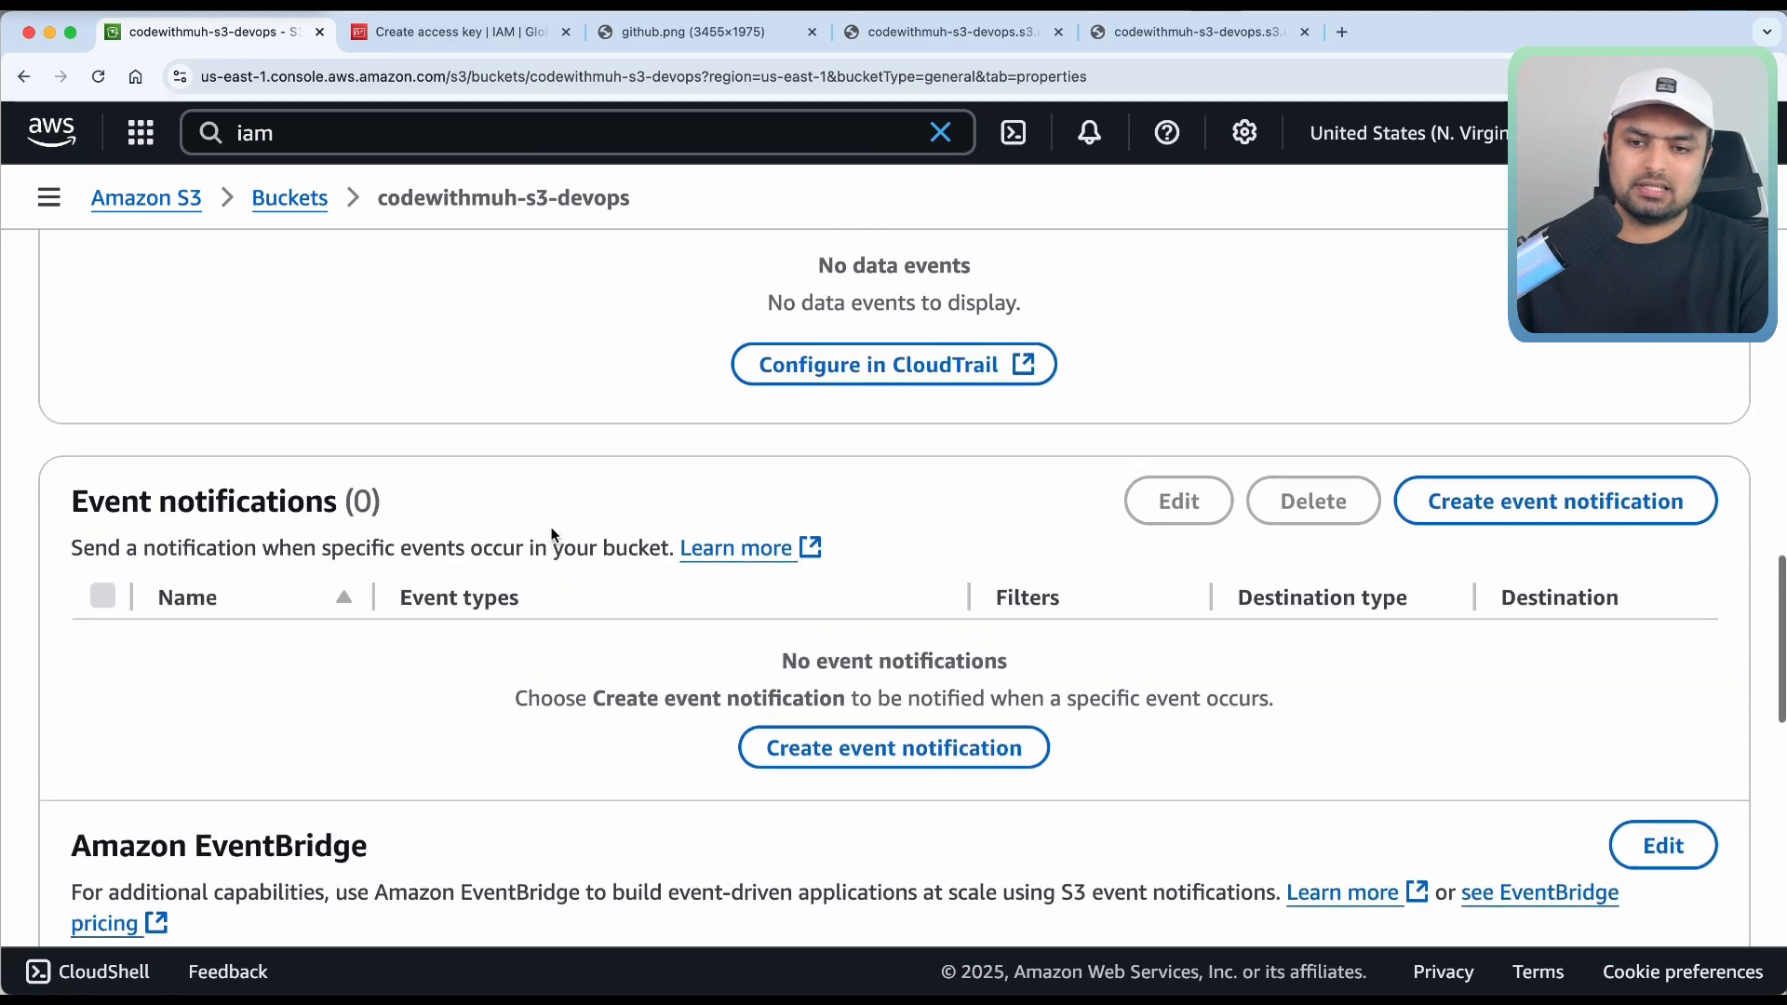
{"action": "scroll", "coordinate": [552, 535], "scroll_direction": "up", "scroll_amount": 2}
{"action": "scroll", "coordinate": [552, 535], "scroll_direction": "down", "scroll_amount": 3}
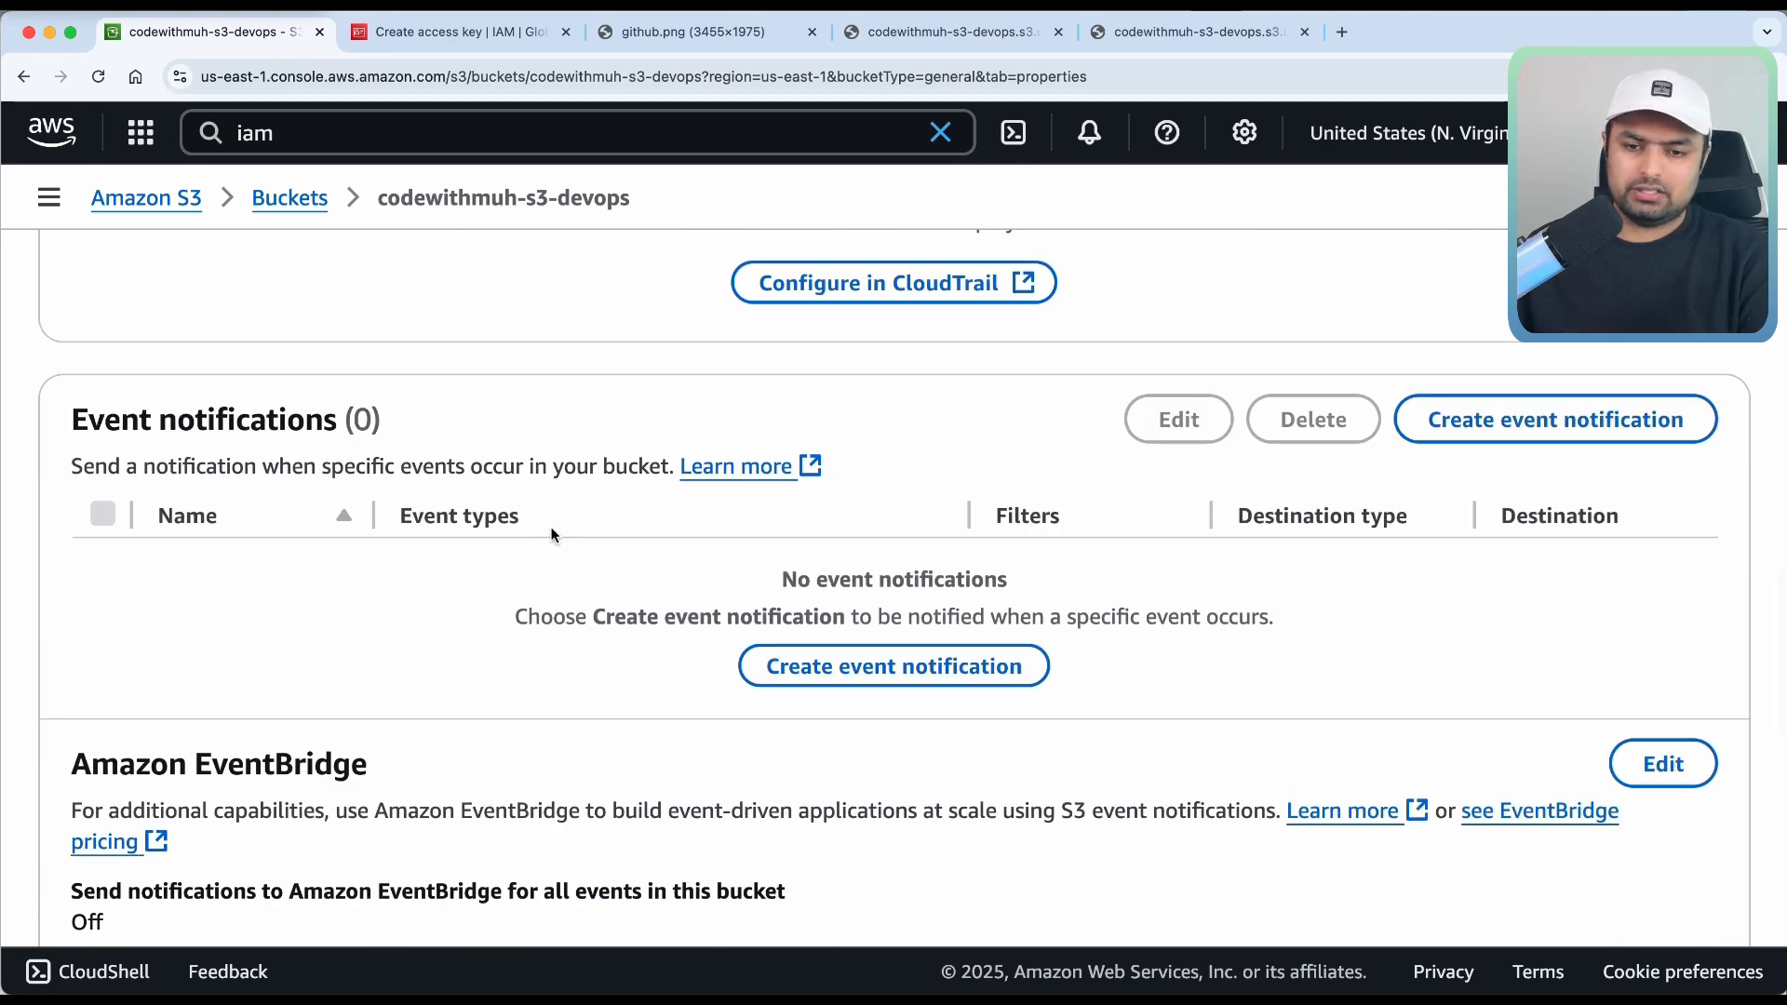
Start a new event notification and scroll down to its destination settings.
{"action": "left_click", "coordinate": [862, 678]}
{"action": "scroll", "coordinate": [834, 784], "scroll_direction": "down", "scroll_amount": 7}
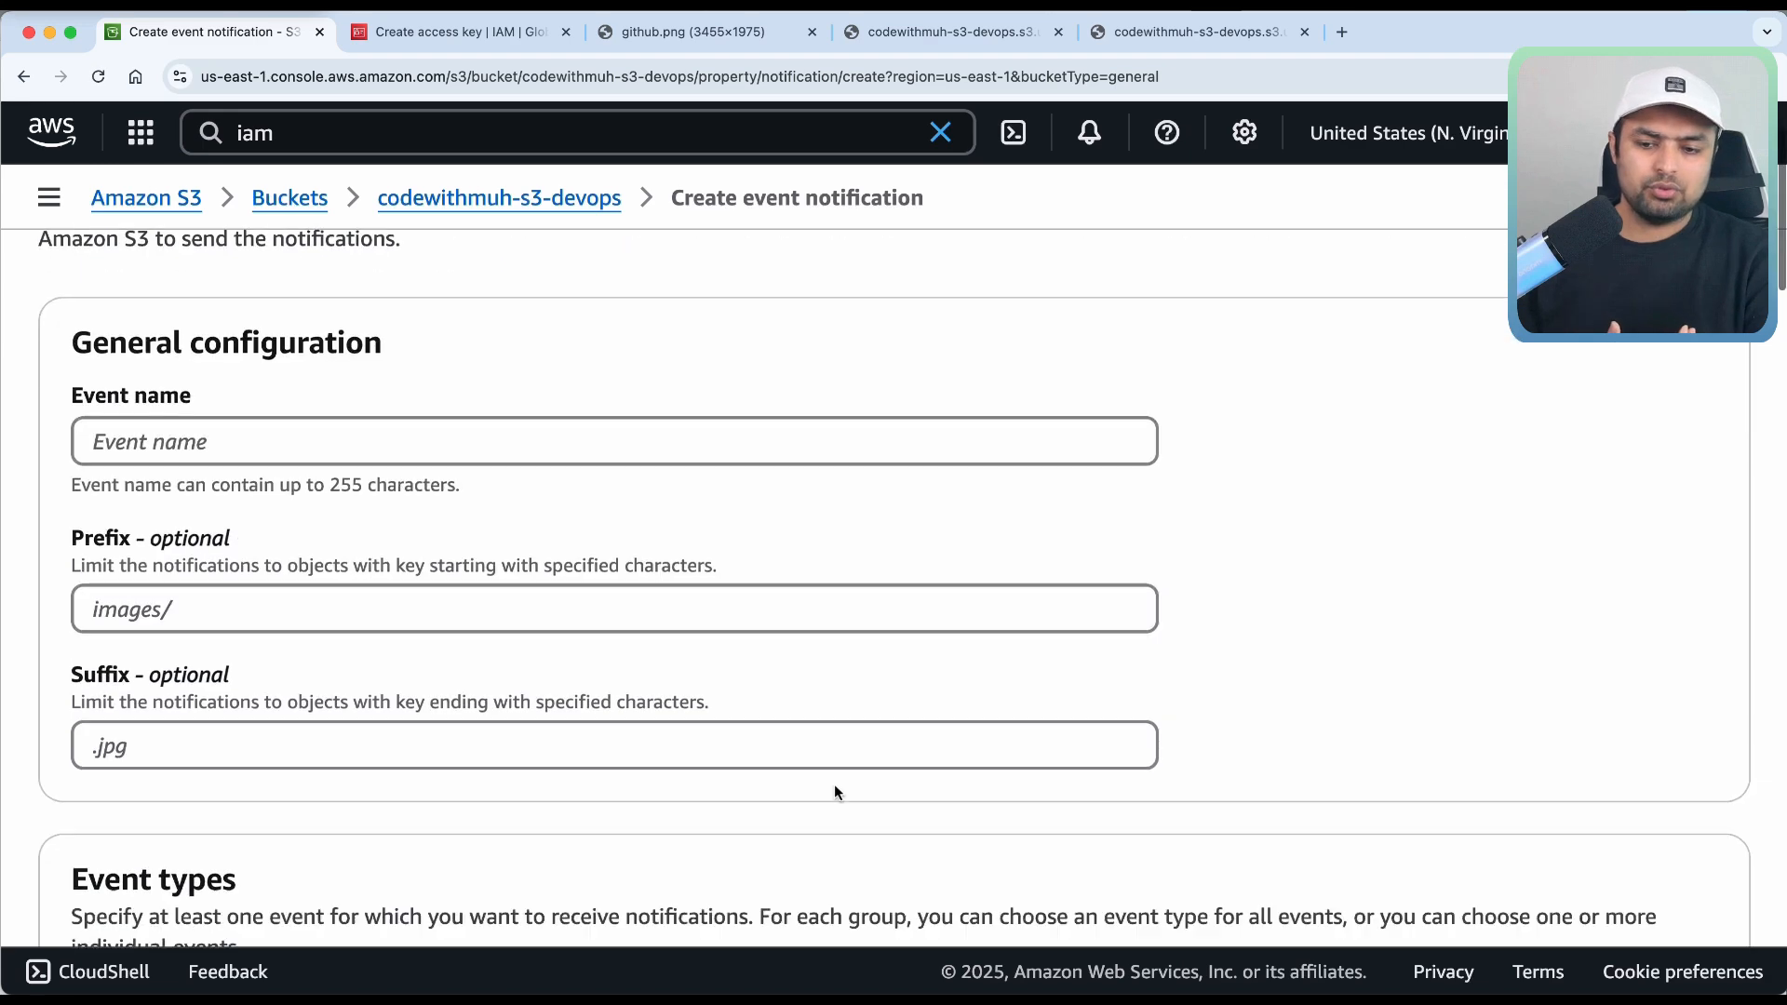
{"action": "scroll", "coordinate": [834, 790], "scroll_direction": "down", "scroll_amount": 10}
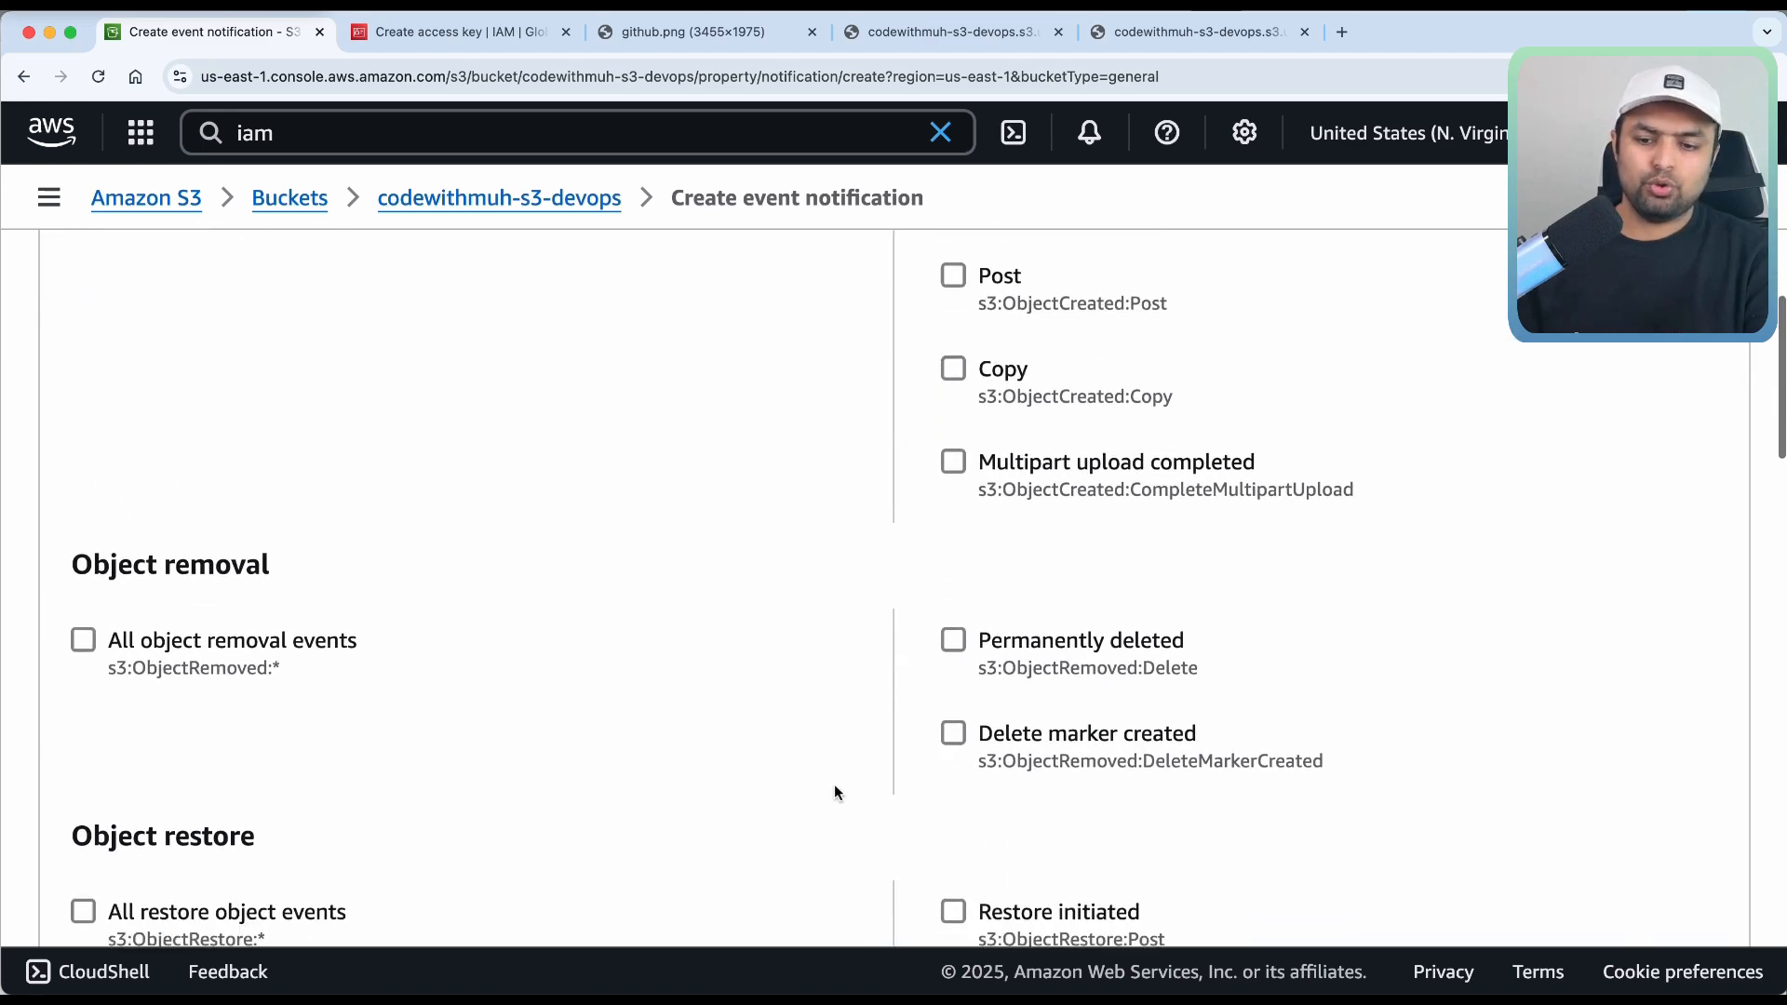
{"action": "scroll", "coordinate": [835, 792], "scroll_direction": "down", "scroll_amount": 2}
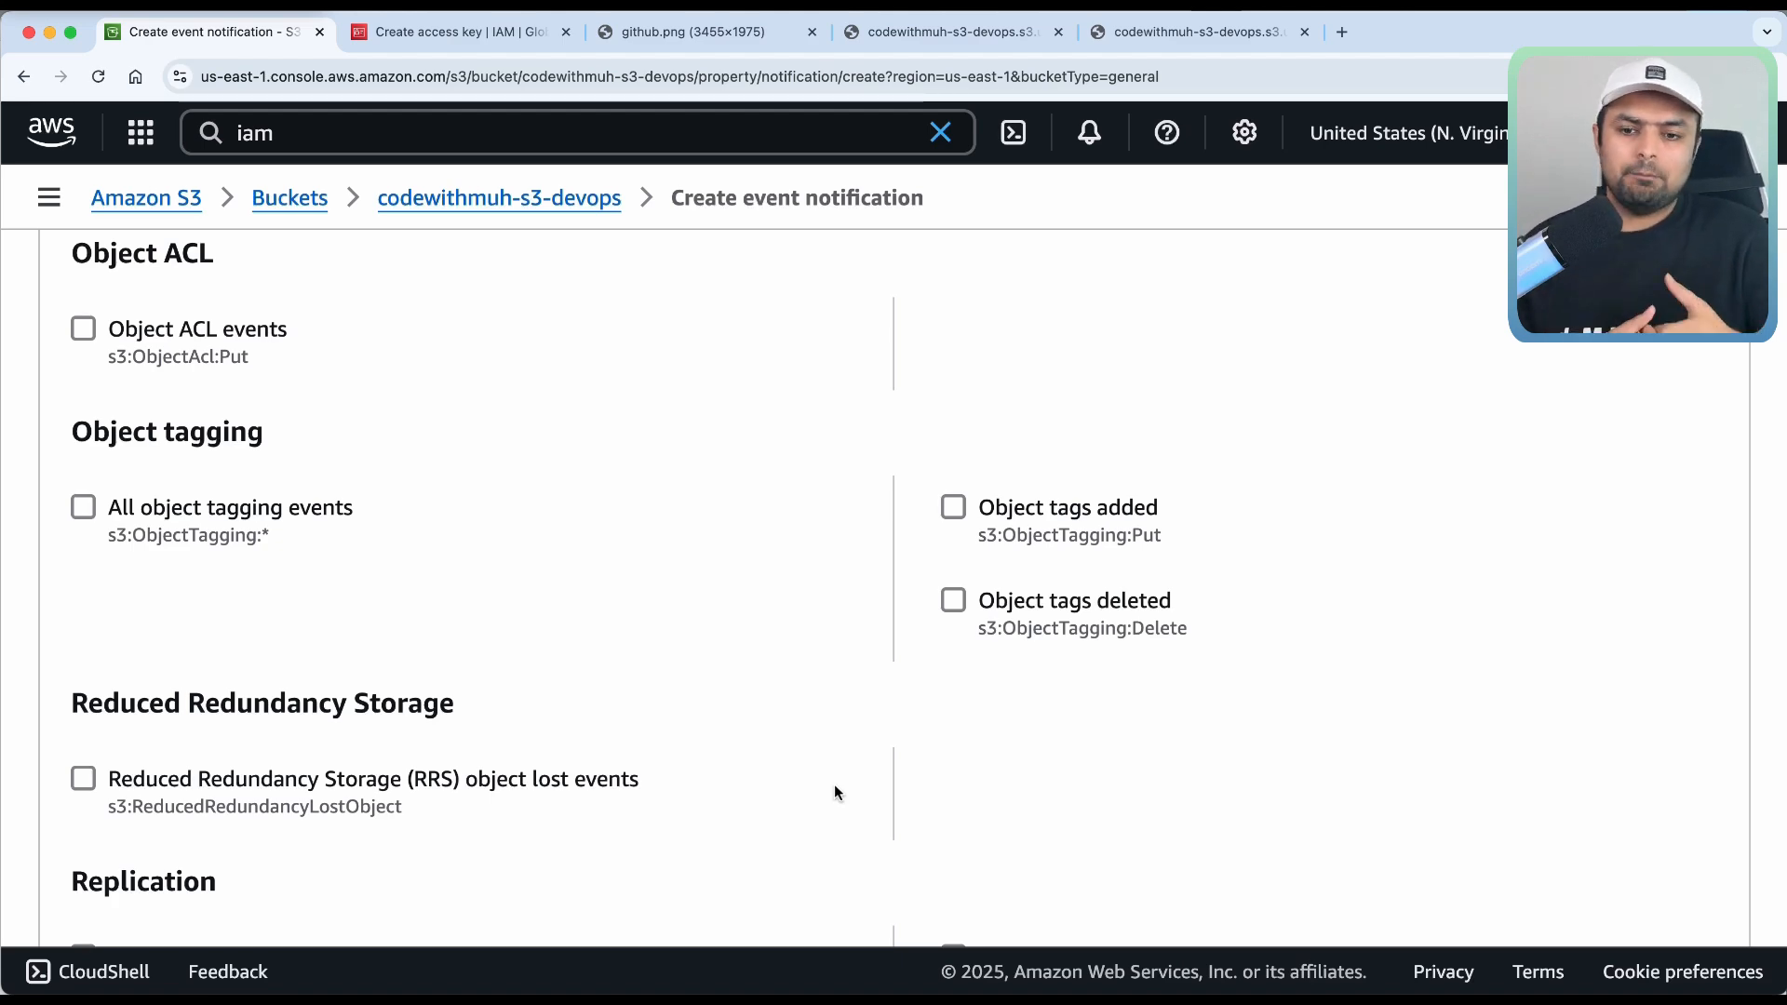
{"action": "scroll", "coordinate": [854, 829], "scroll_direction": "down", "scroll_amount": 10}
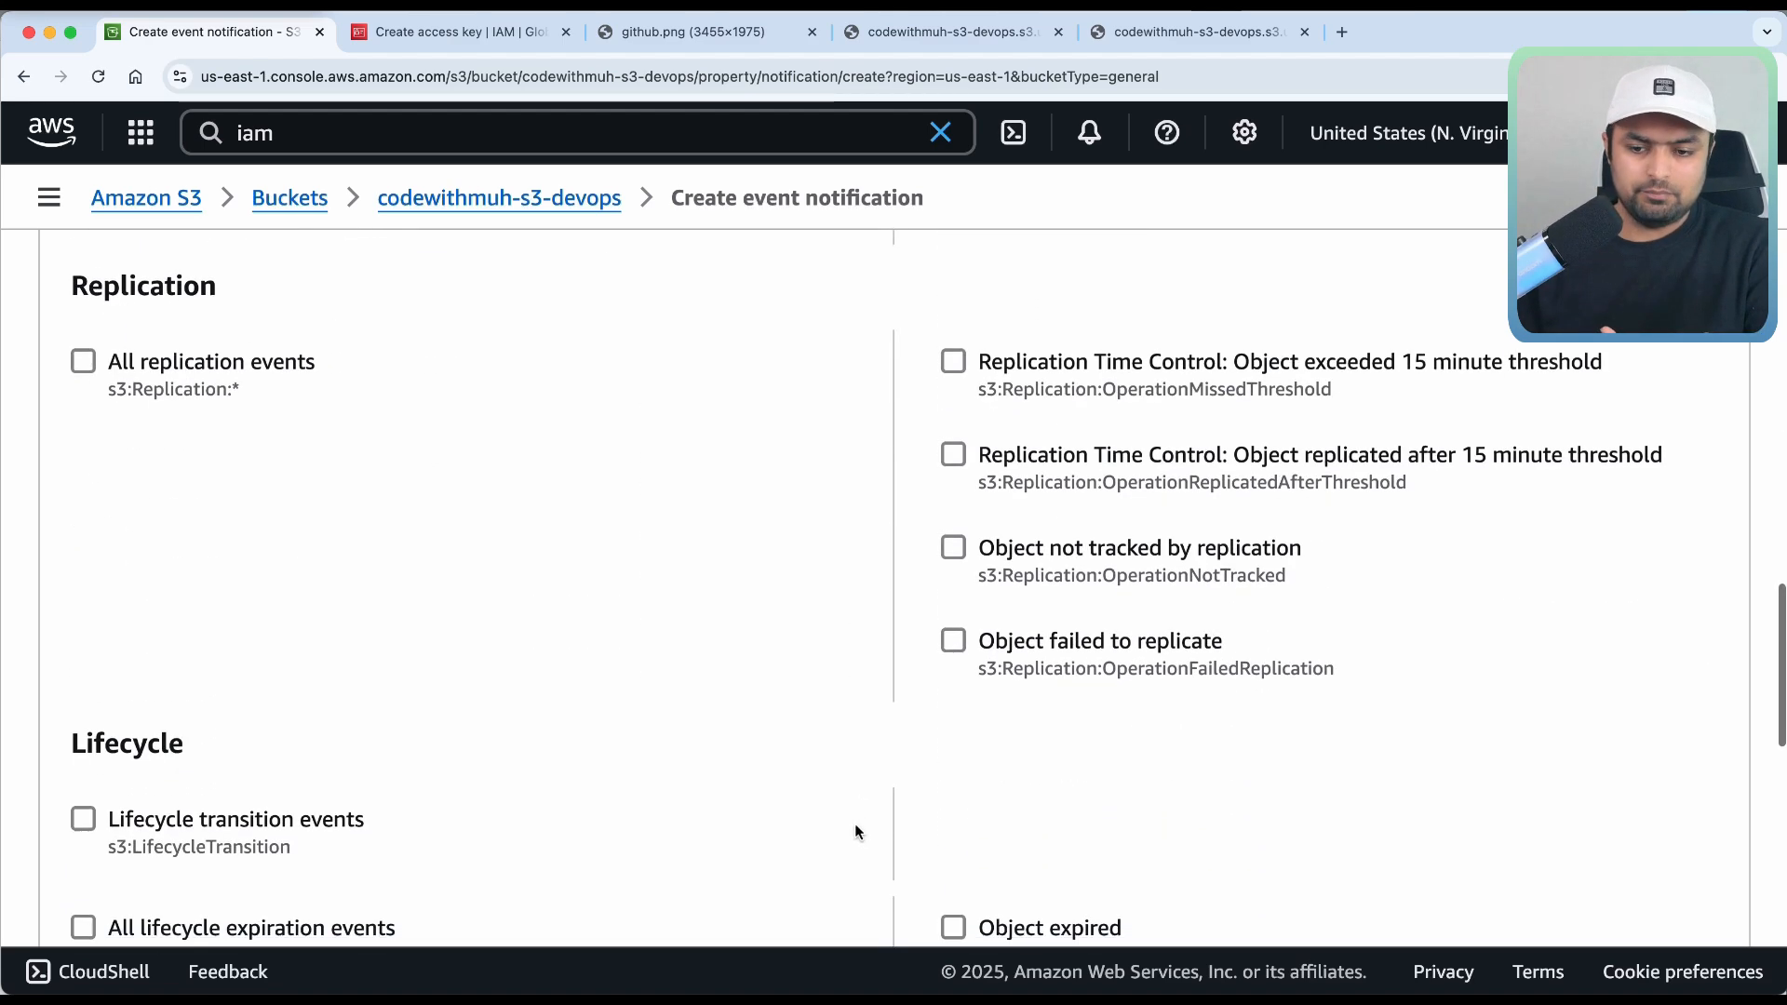
{"action": "scroll", "coordinate": [855, 828], "scroll_direction": "down", "scroll_amount": 9}
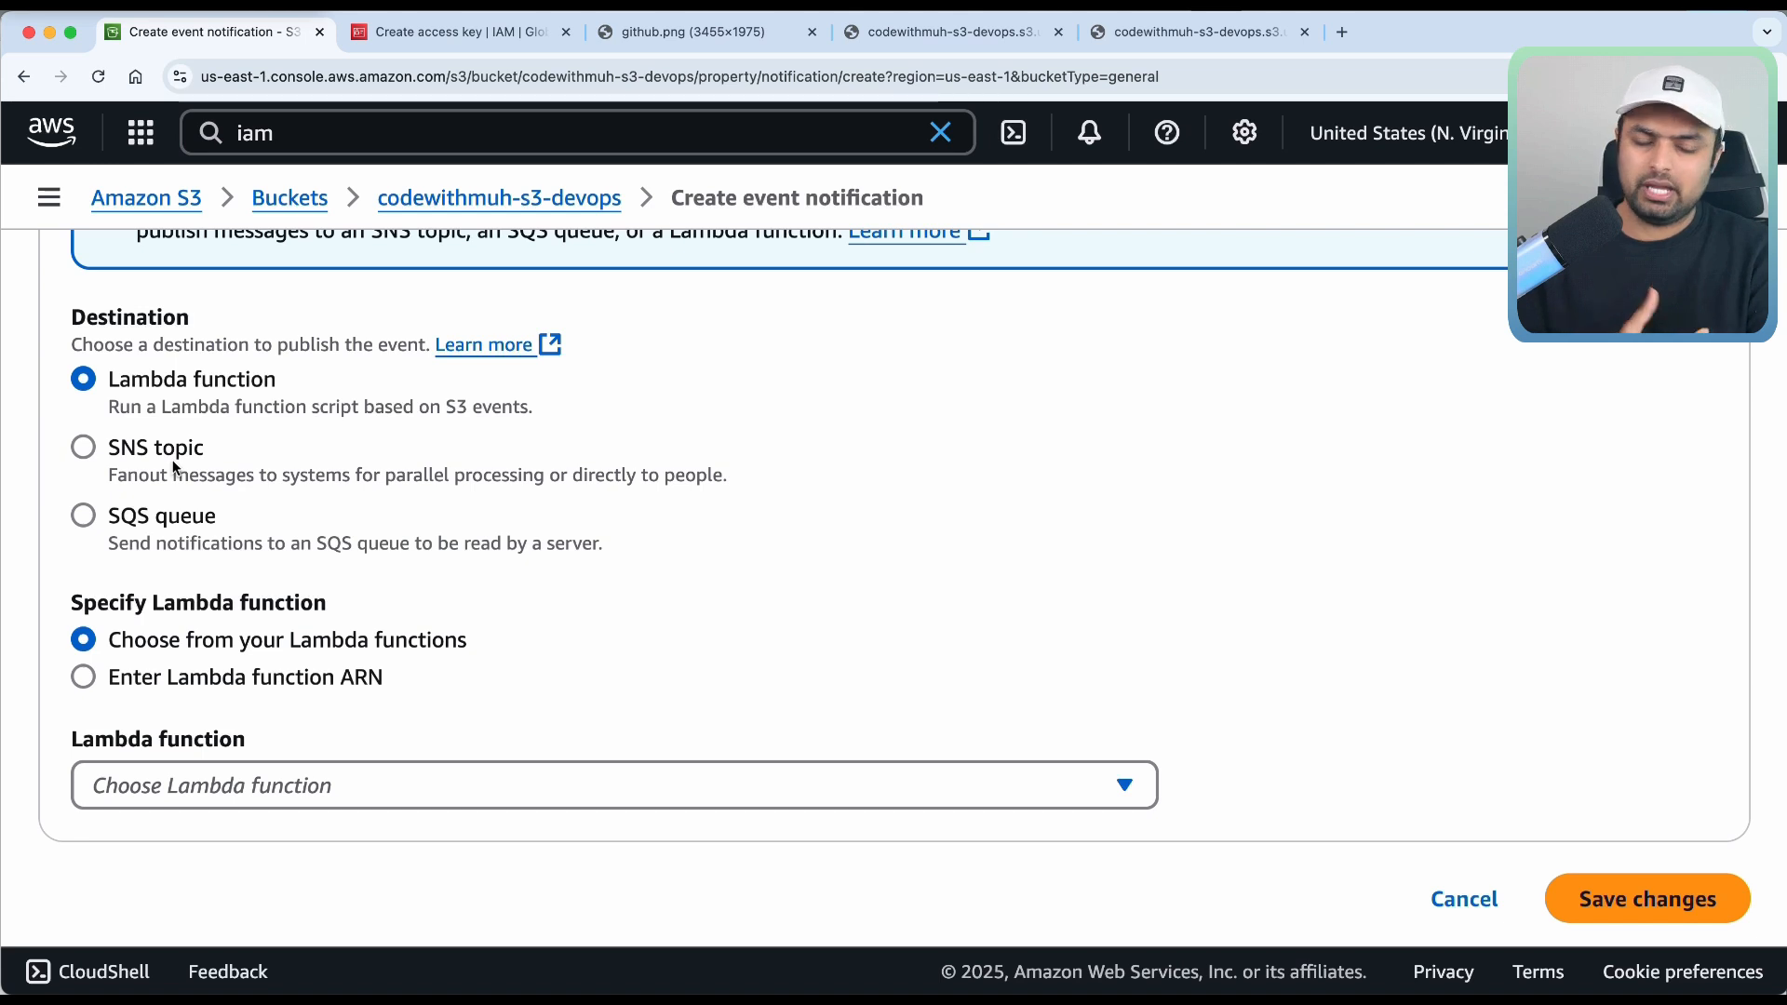
Choose SNS topic as destination, find no topics listed, and return to the bucket.
{"action": "left_click", "coordinate": [102, 452]}
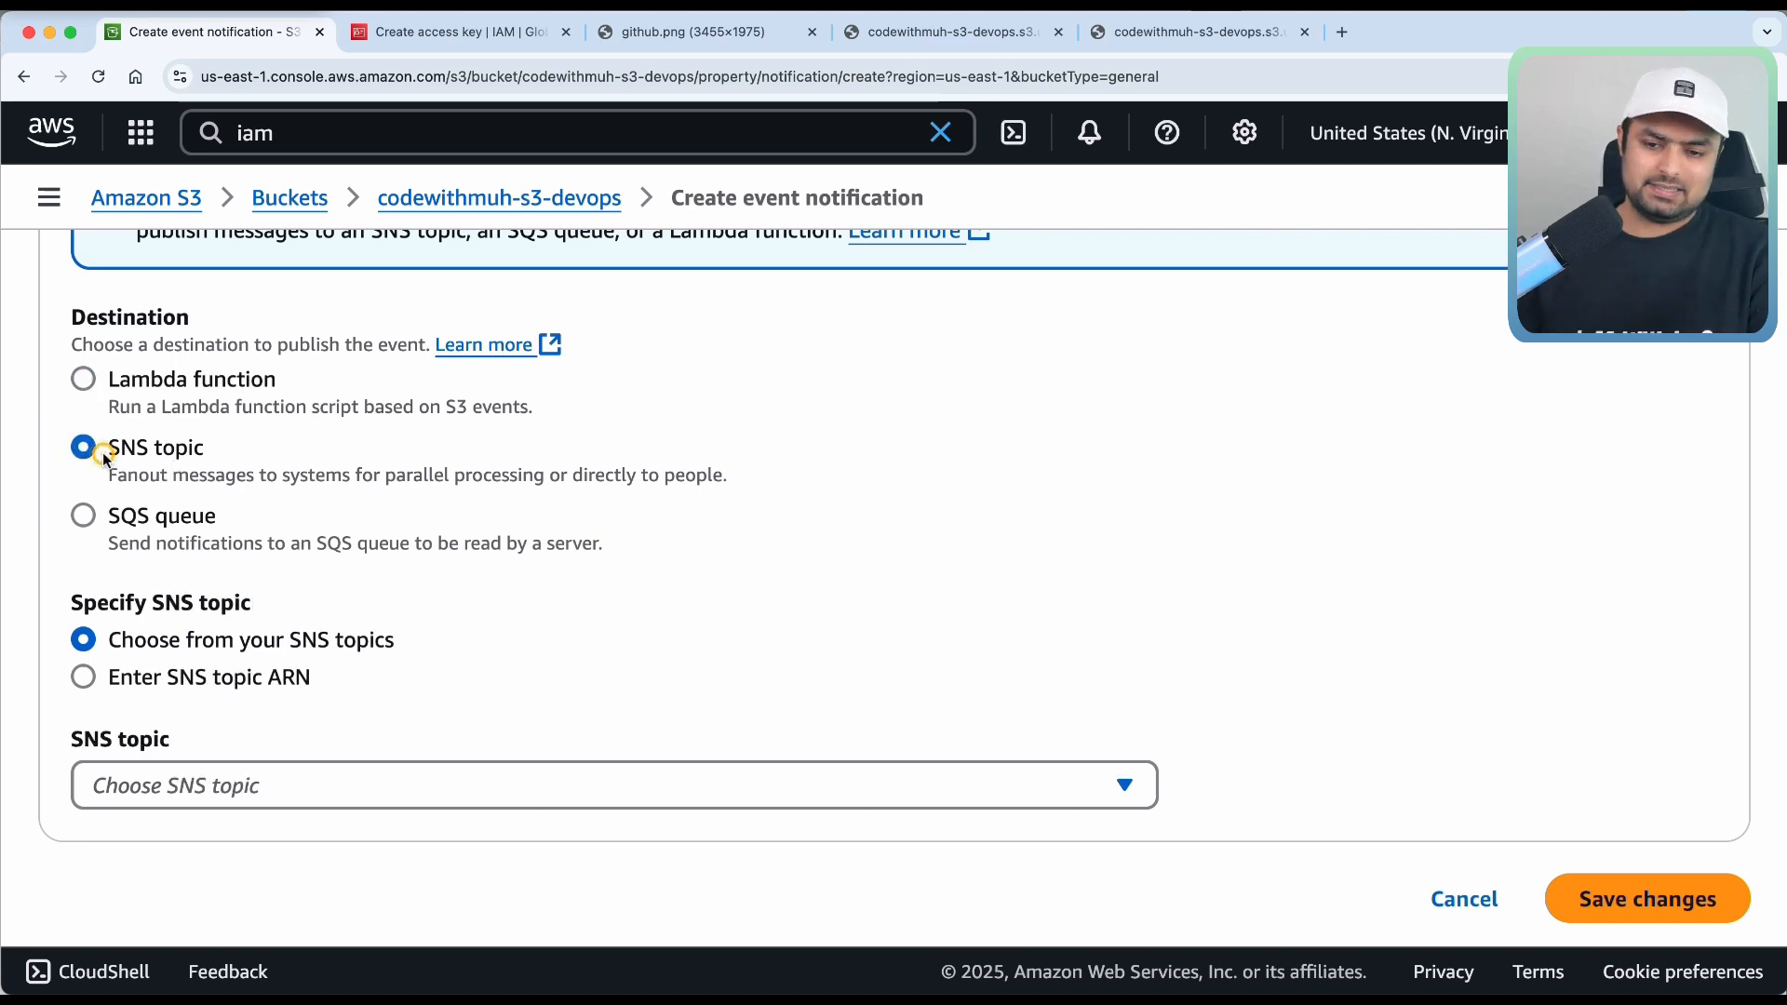
{"action": "left_click", "coordinate": [191, 784]}
{"action": "left_click", "coordinate": [361, 717]}
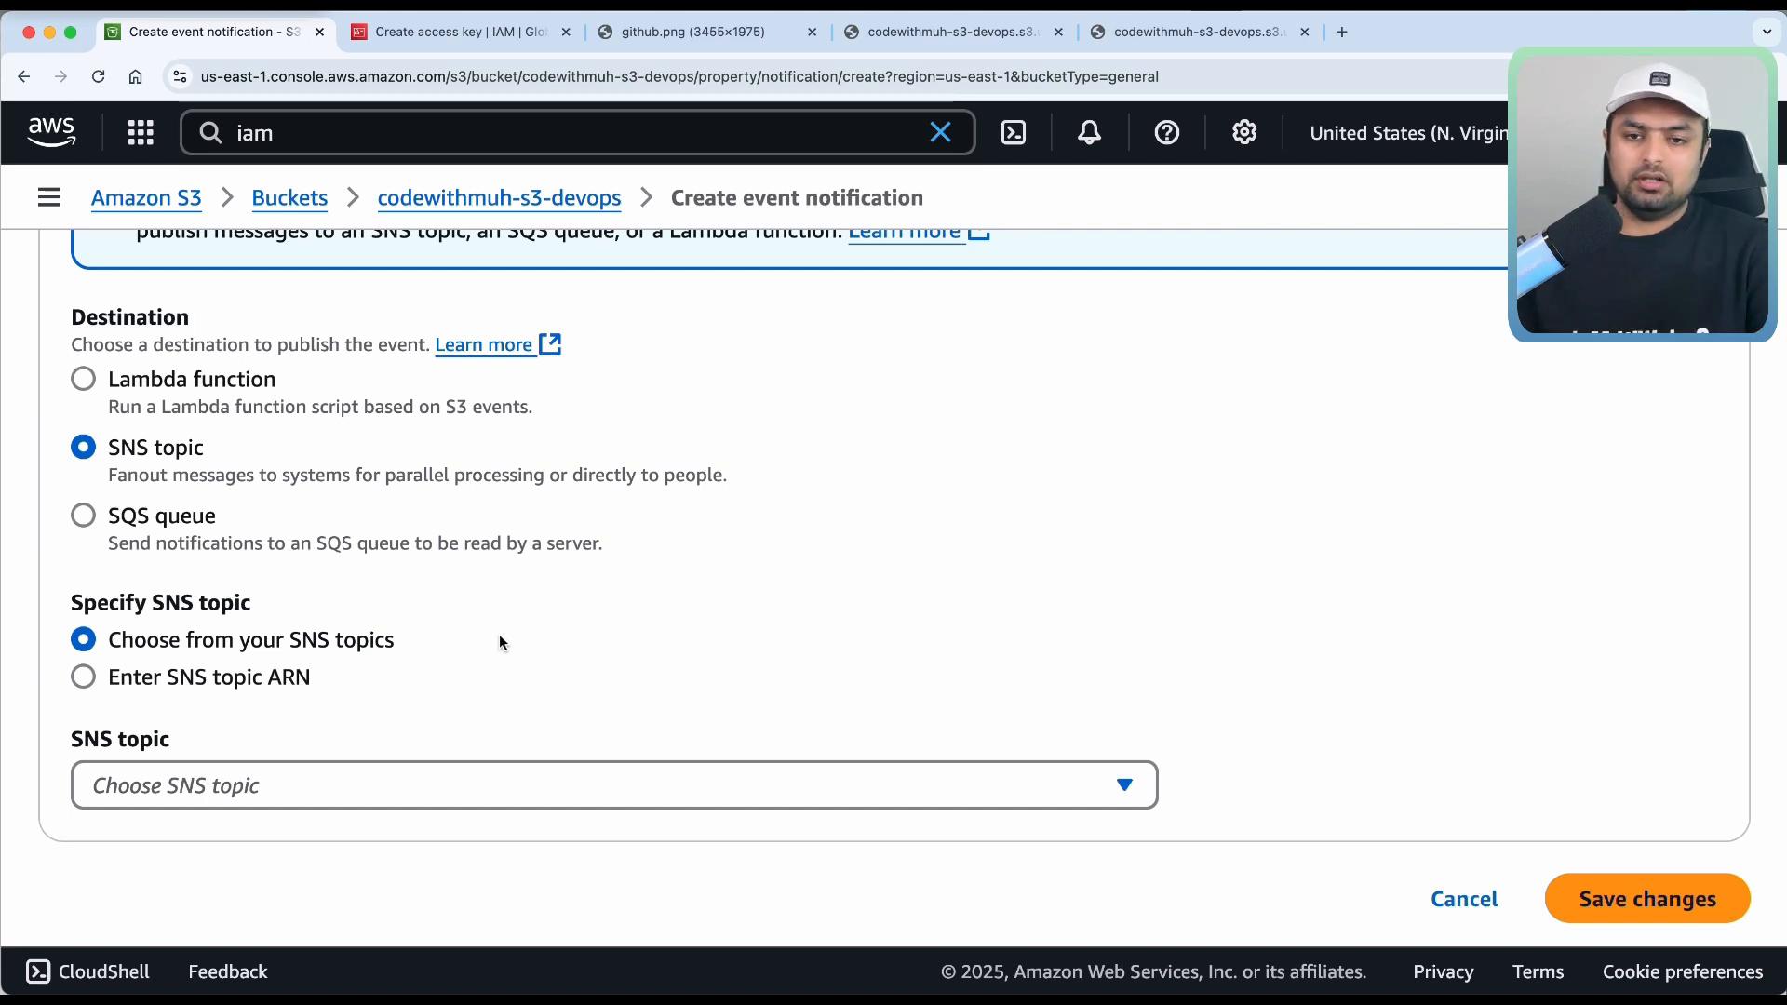
{"action": "left_click", "coordinate": [428, 199]}
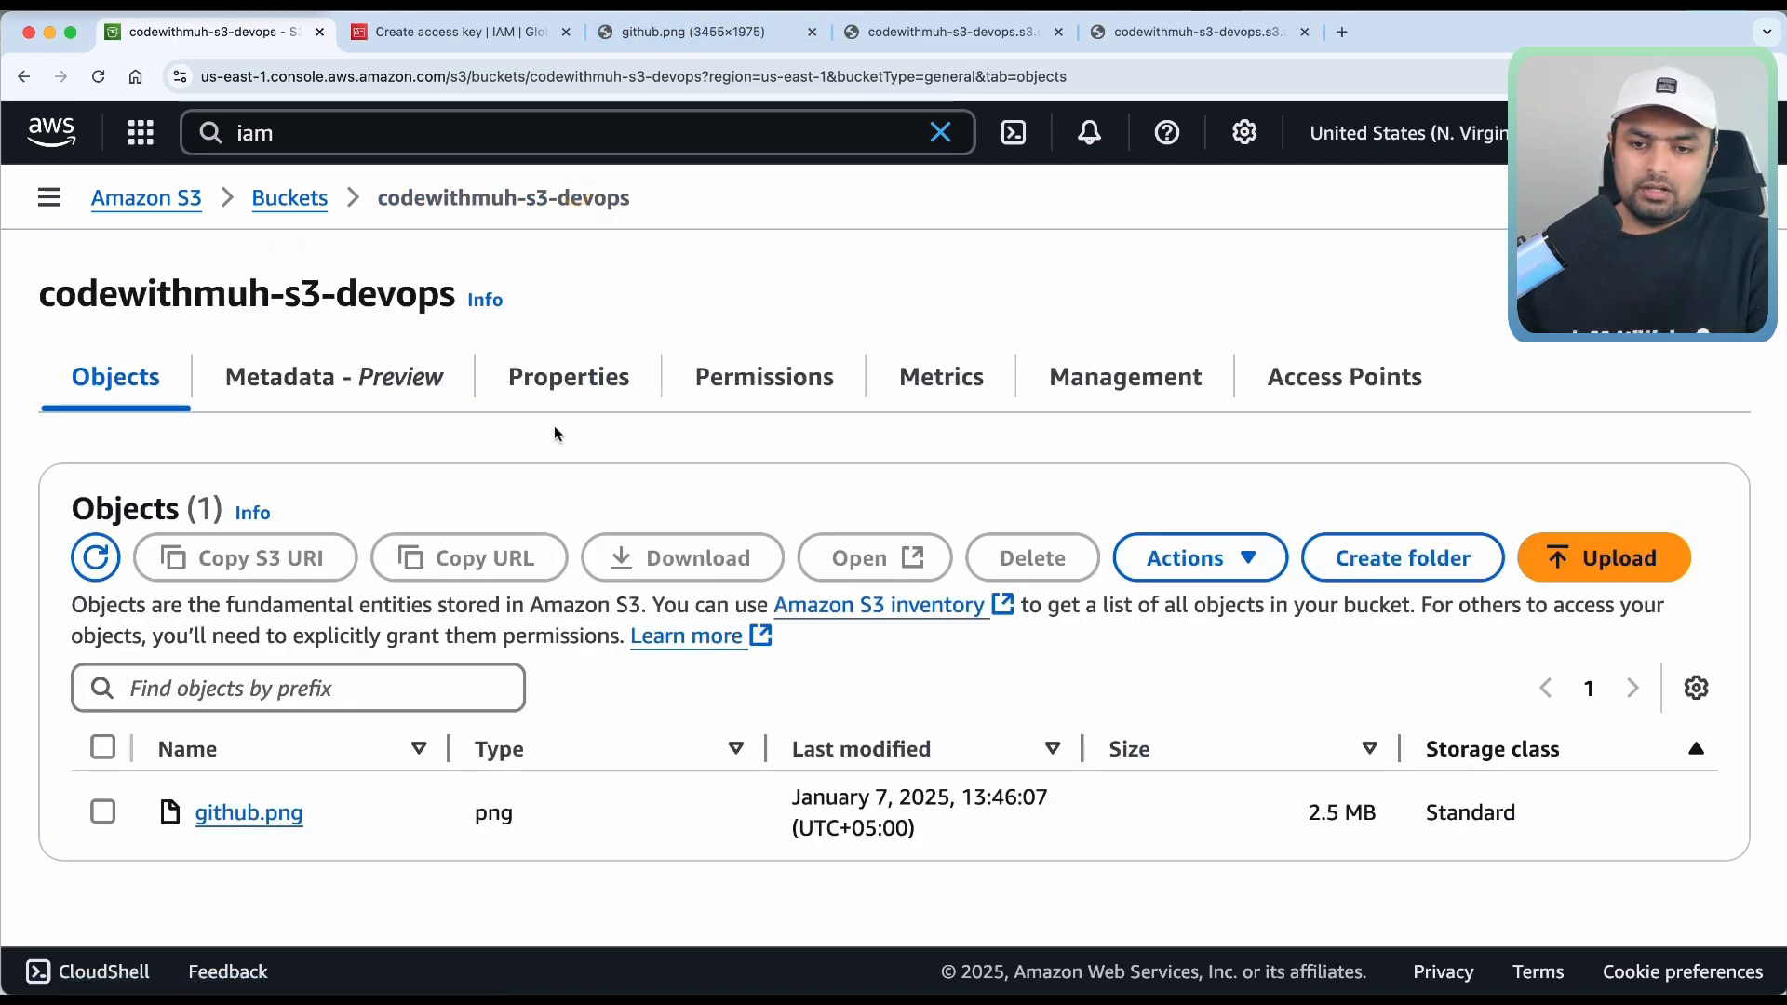
Search 'sns' and open Simple Notification Service in a new browser tab.
{"action": "left_click", "coordinate": [420, 129]}
{"action": "key", "text": "BackSpace"}
{"action": "key", "text": "BackSpace"}
{"action": "key", "text": "BackSpace"}
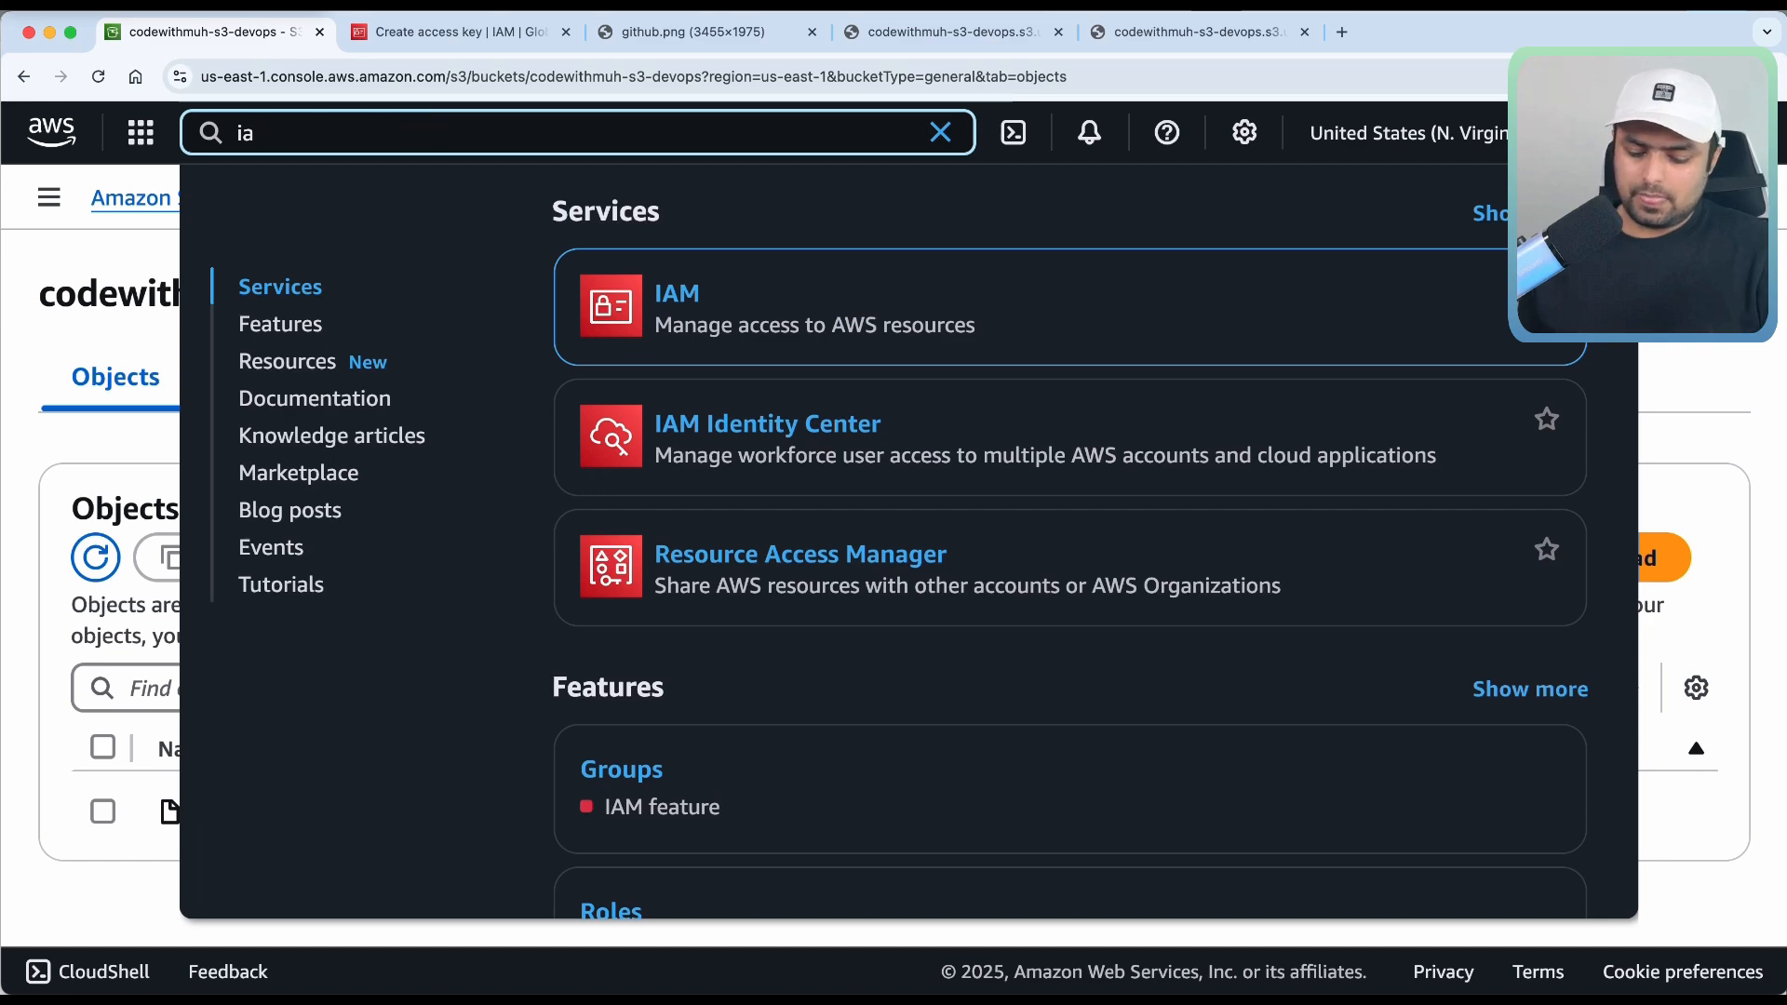
{"action": "type", "text": "sns"}
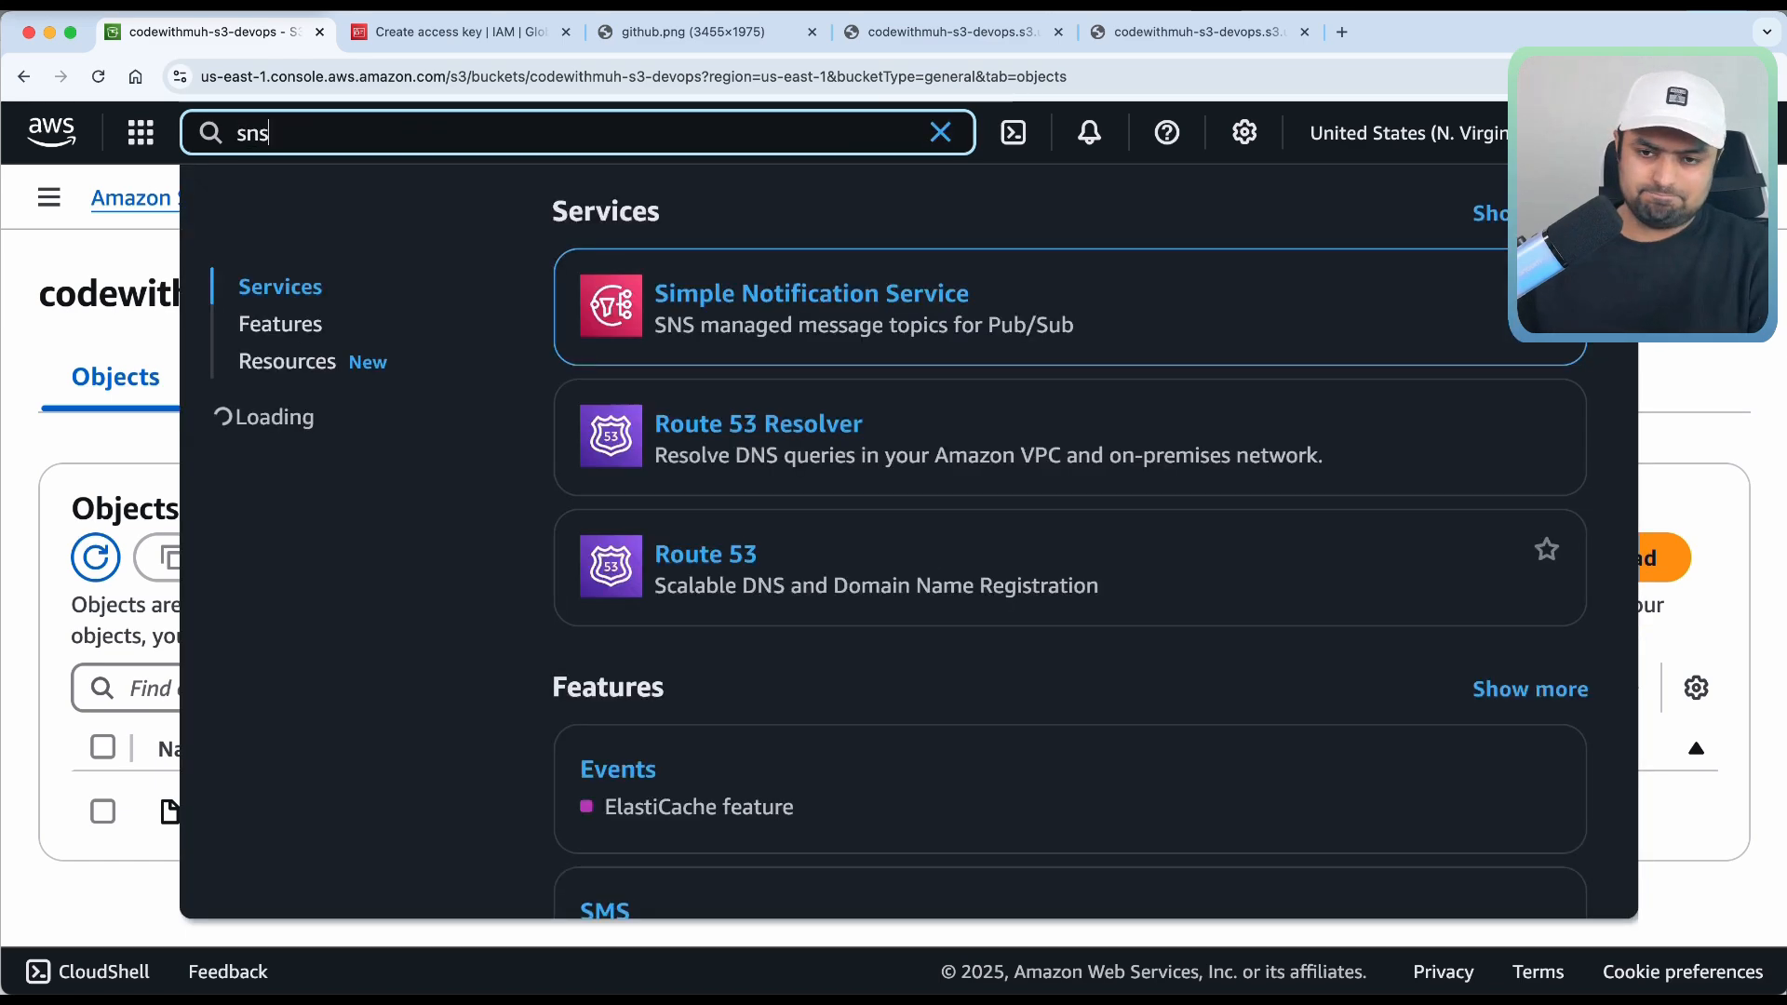
{"action": "right_click", "coordinate": [751, 294]}
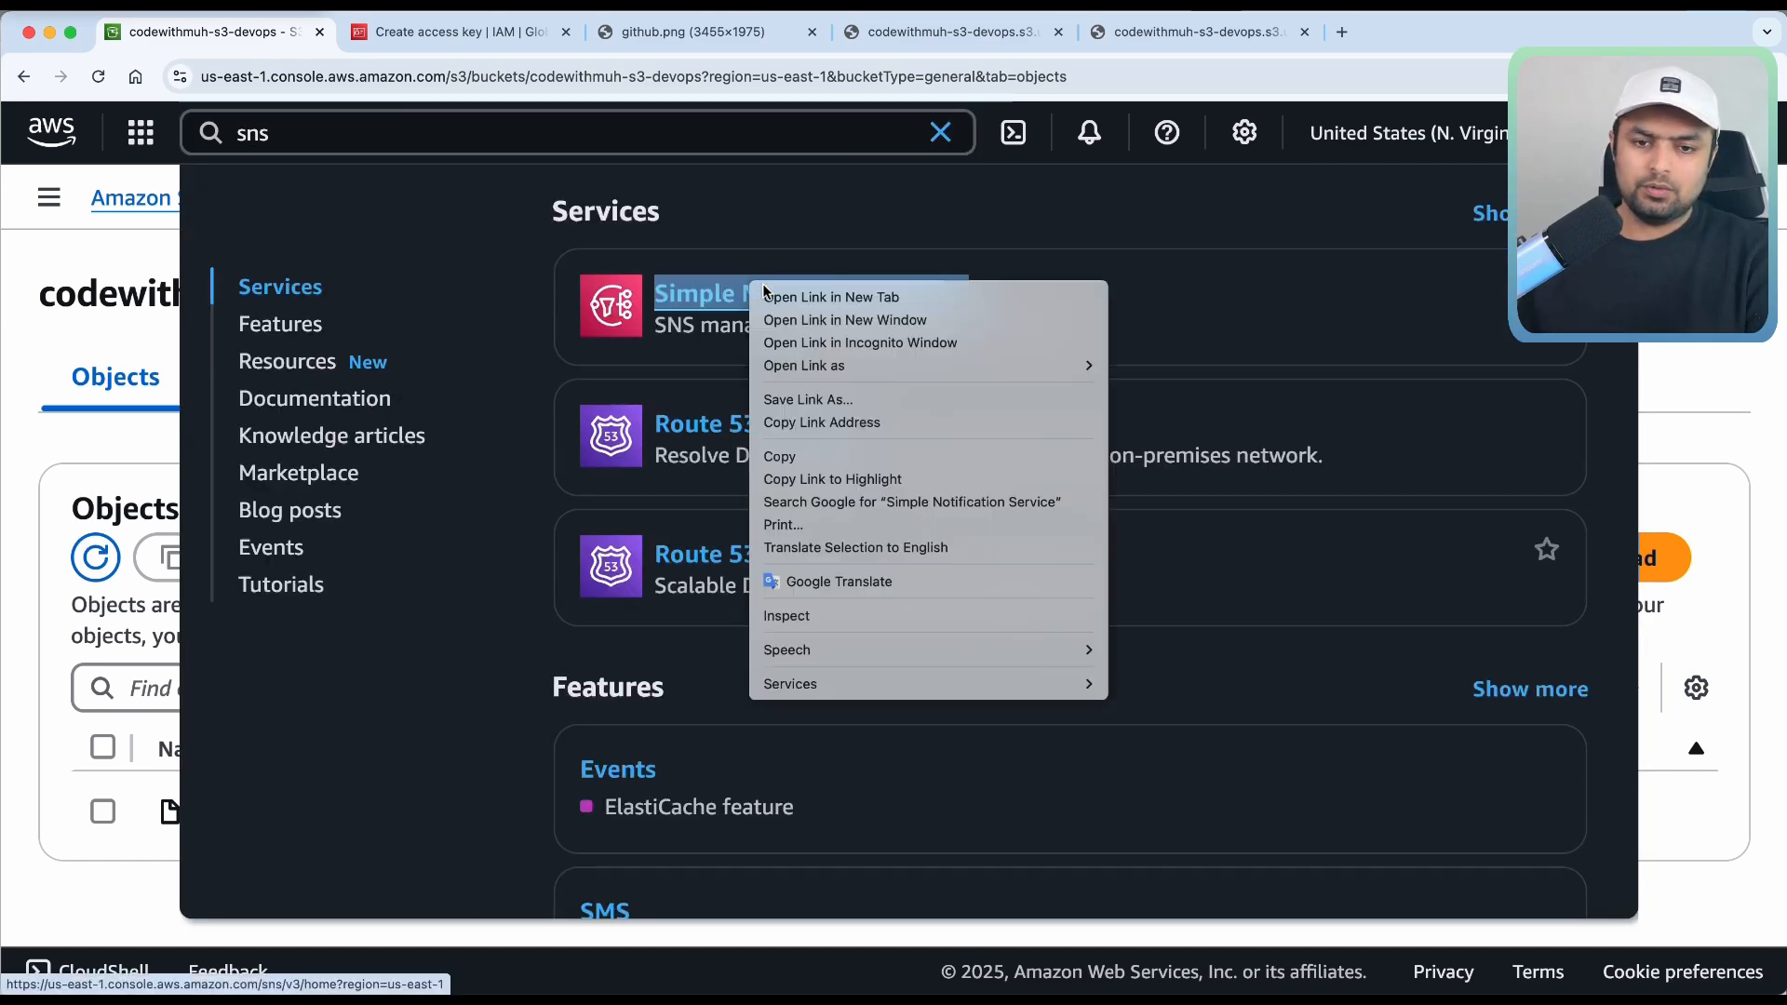
{"action": "left_click", "coordinate": [785, 296]}
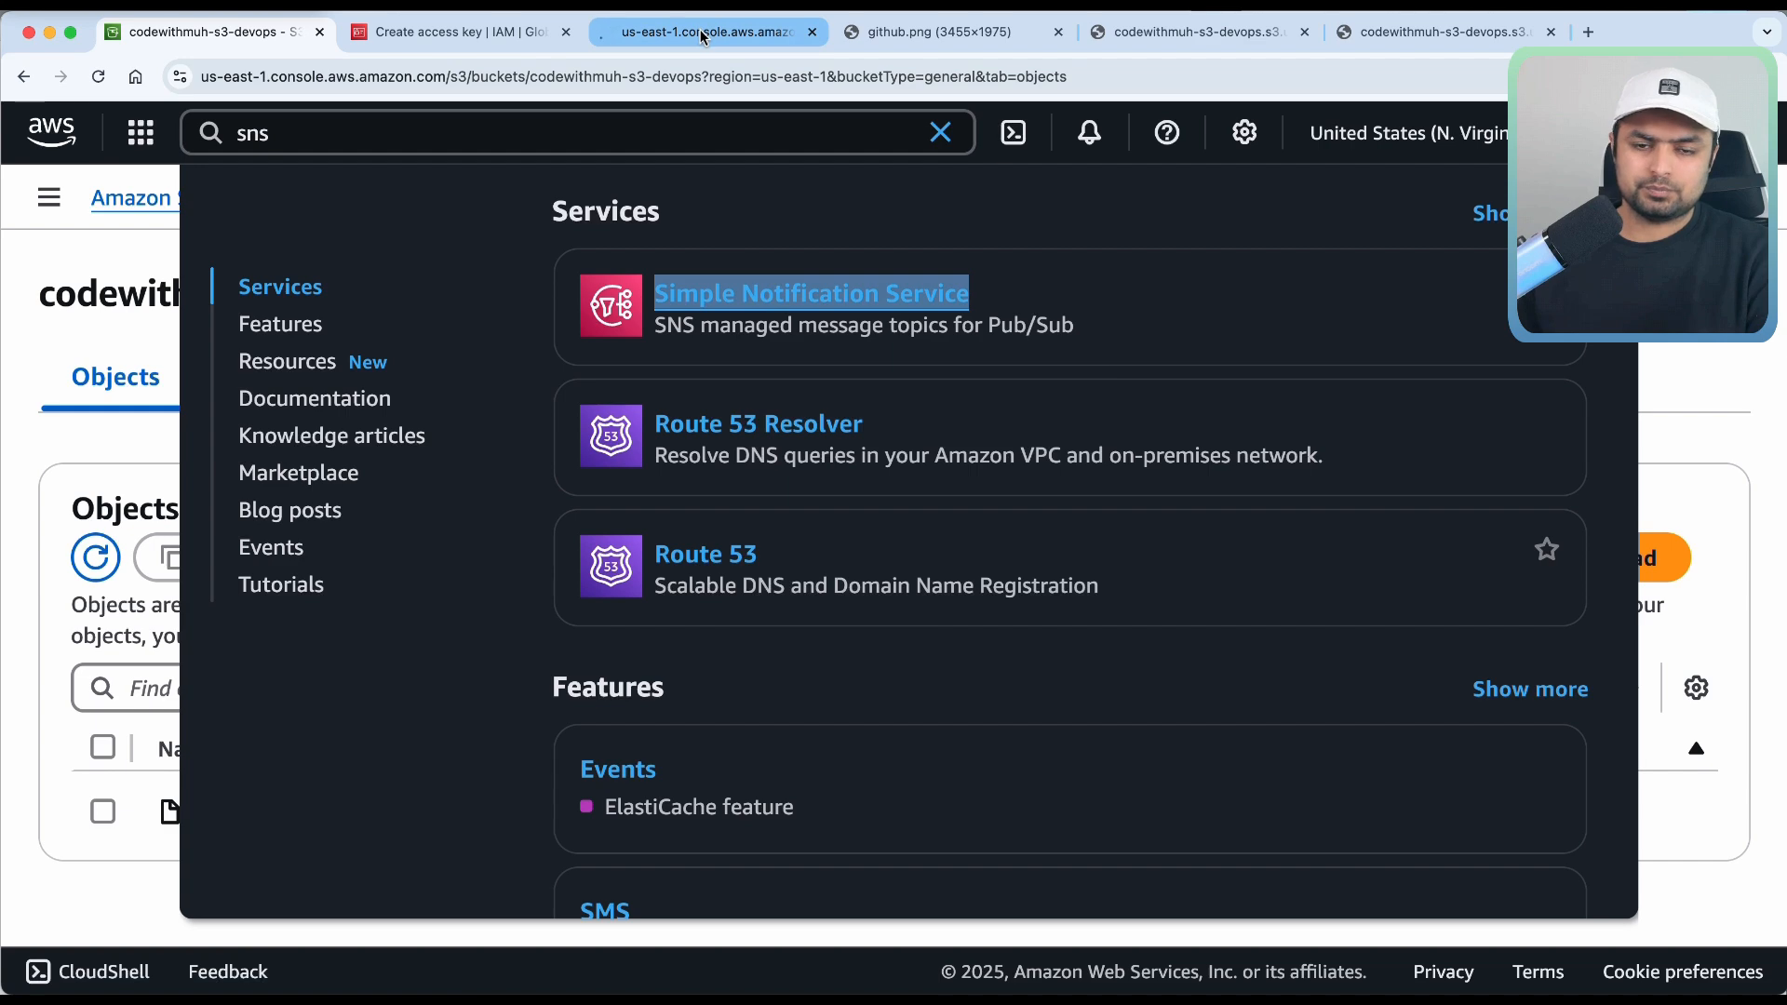
In the new SNS tab, go to the empty Topics page.
{"action": "left_click", "coordinate": [703, 33]}
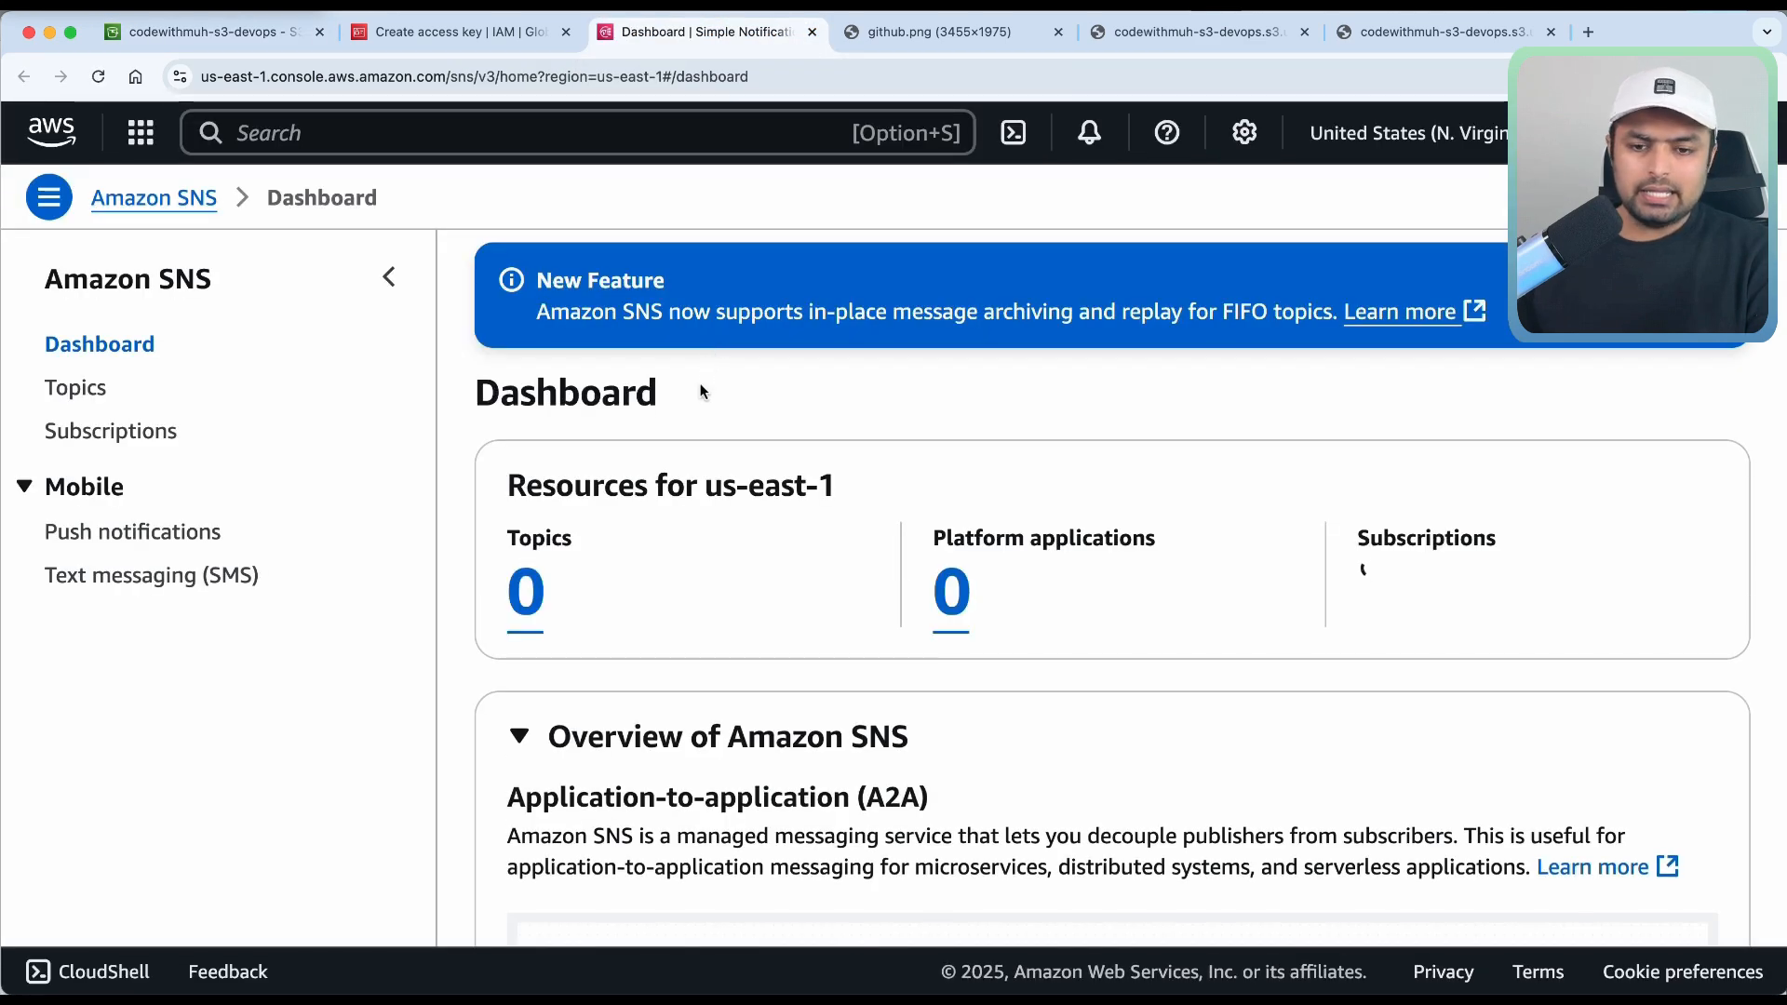
{"action": "scroll", "coordinate": [538, 543], "scroll_direction": "down", "scroll_amount": 10}
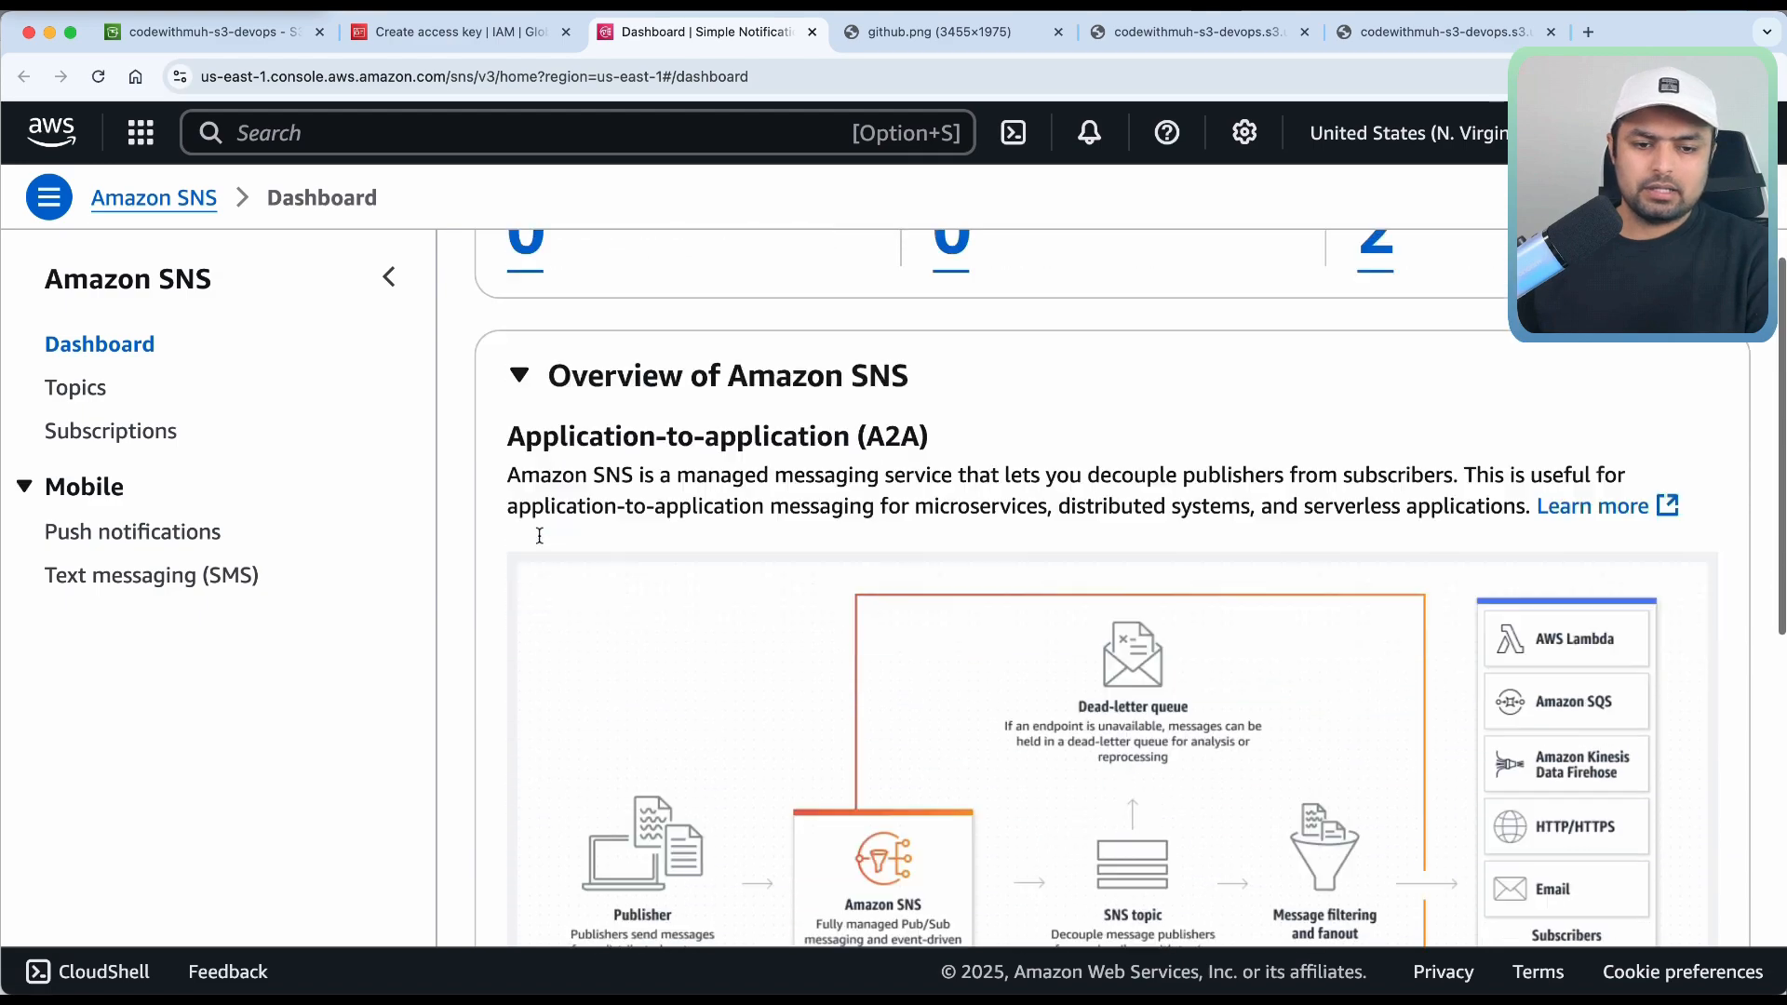
{"action": "scroll", "coordinate": [538, 543], "scroll_direction": "up", "scroll_amount": 10}
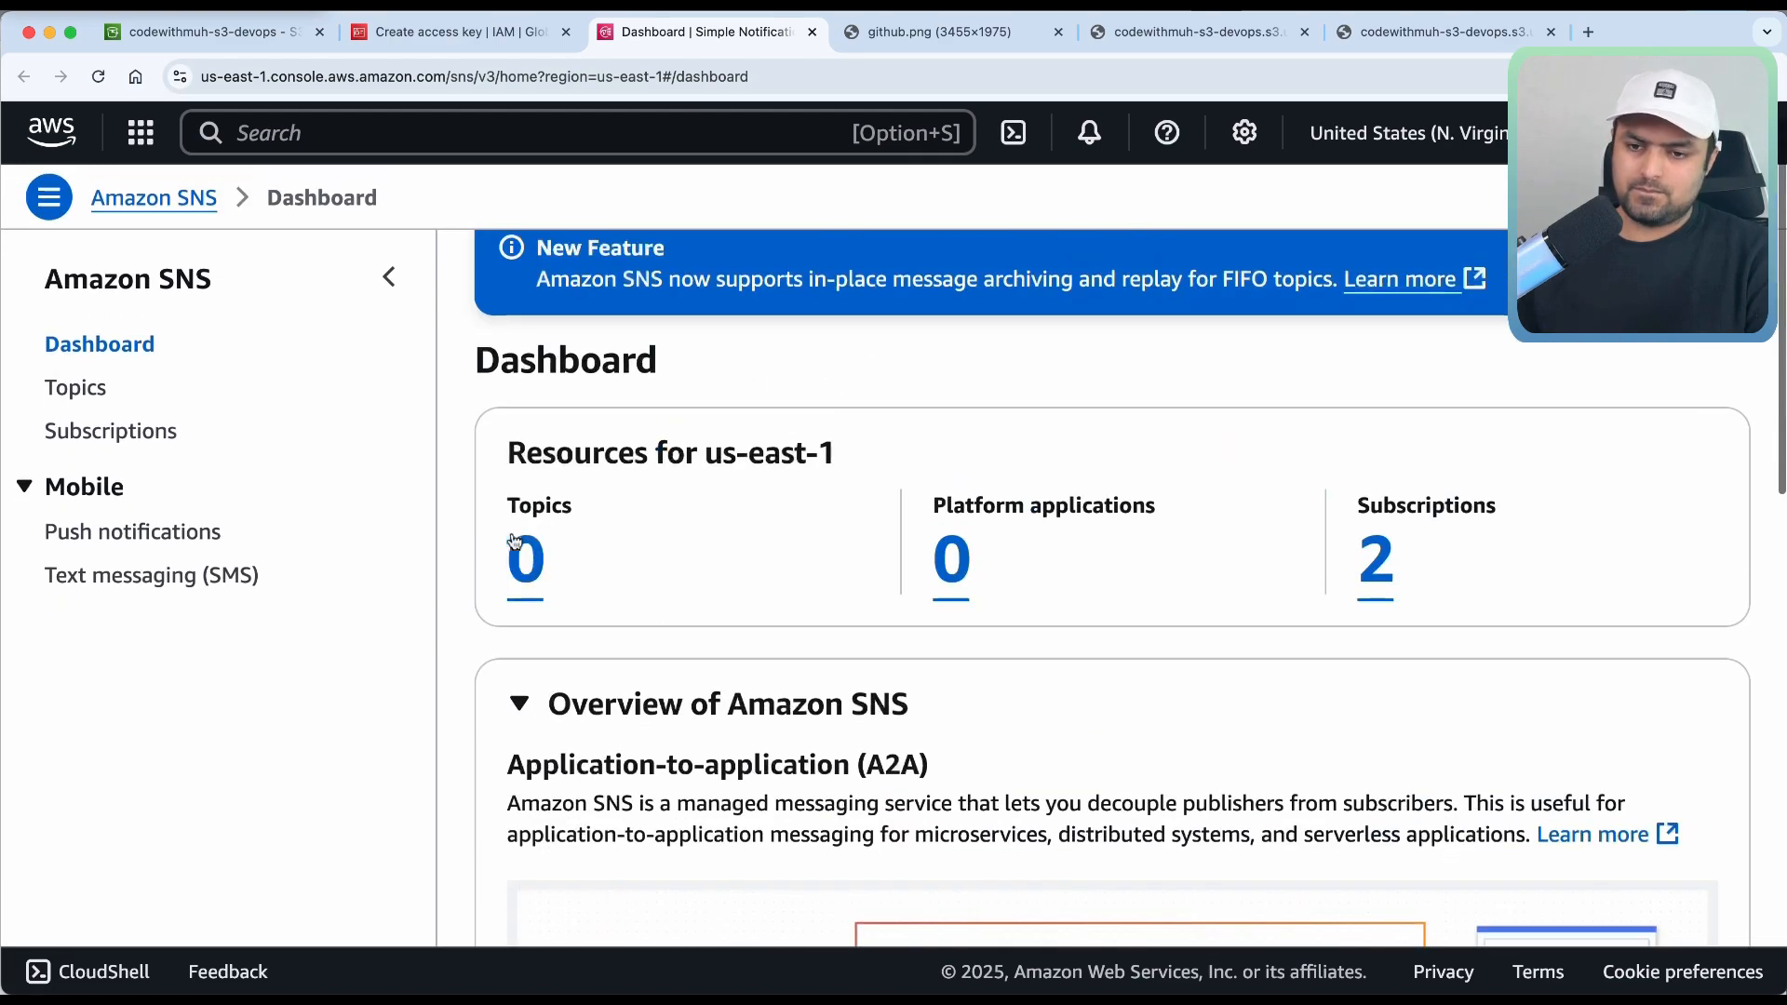
{"action": "left_click", "coordinate": [87, 389]}
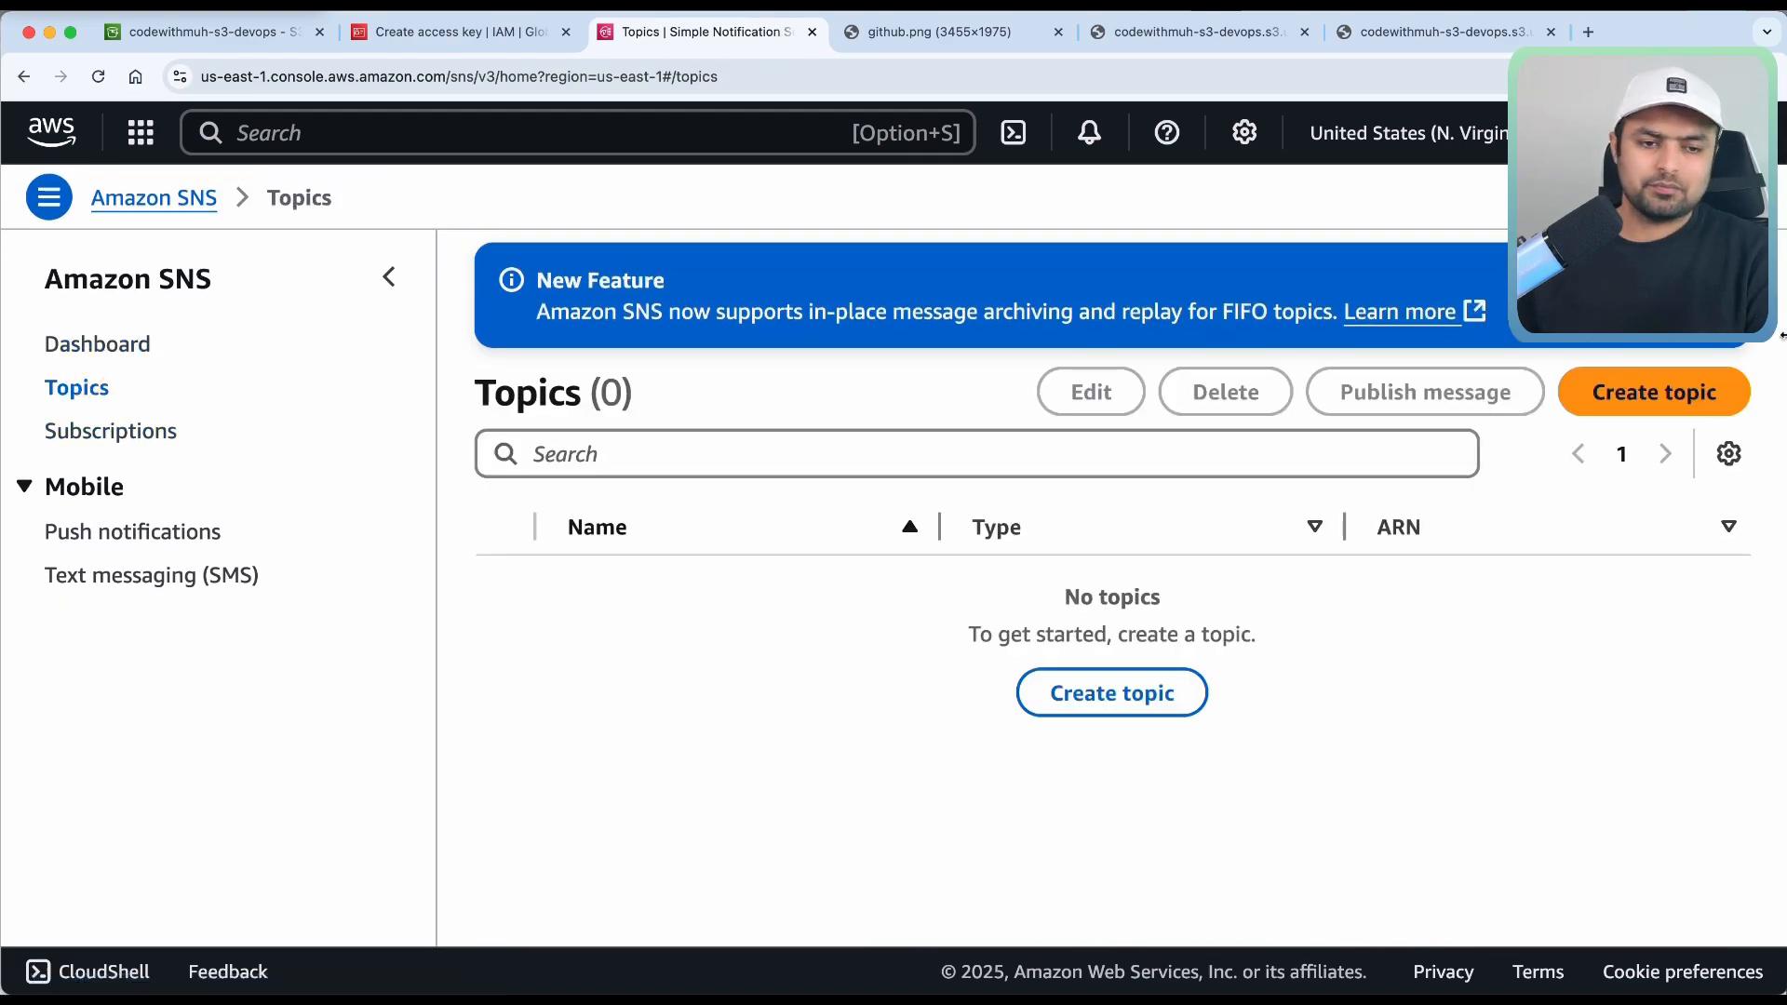
Start a new Standard SNS topic named 'email'.
{"action": "left_click", "coordinate": [1687, 389]}
{"action": "scroll", "coordinate": [299, 691], "scroll_direction": "down", "scroll_amount": 4}
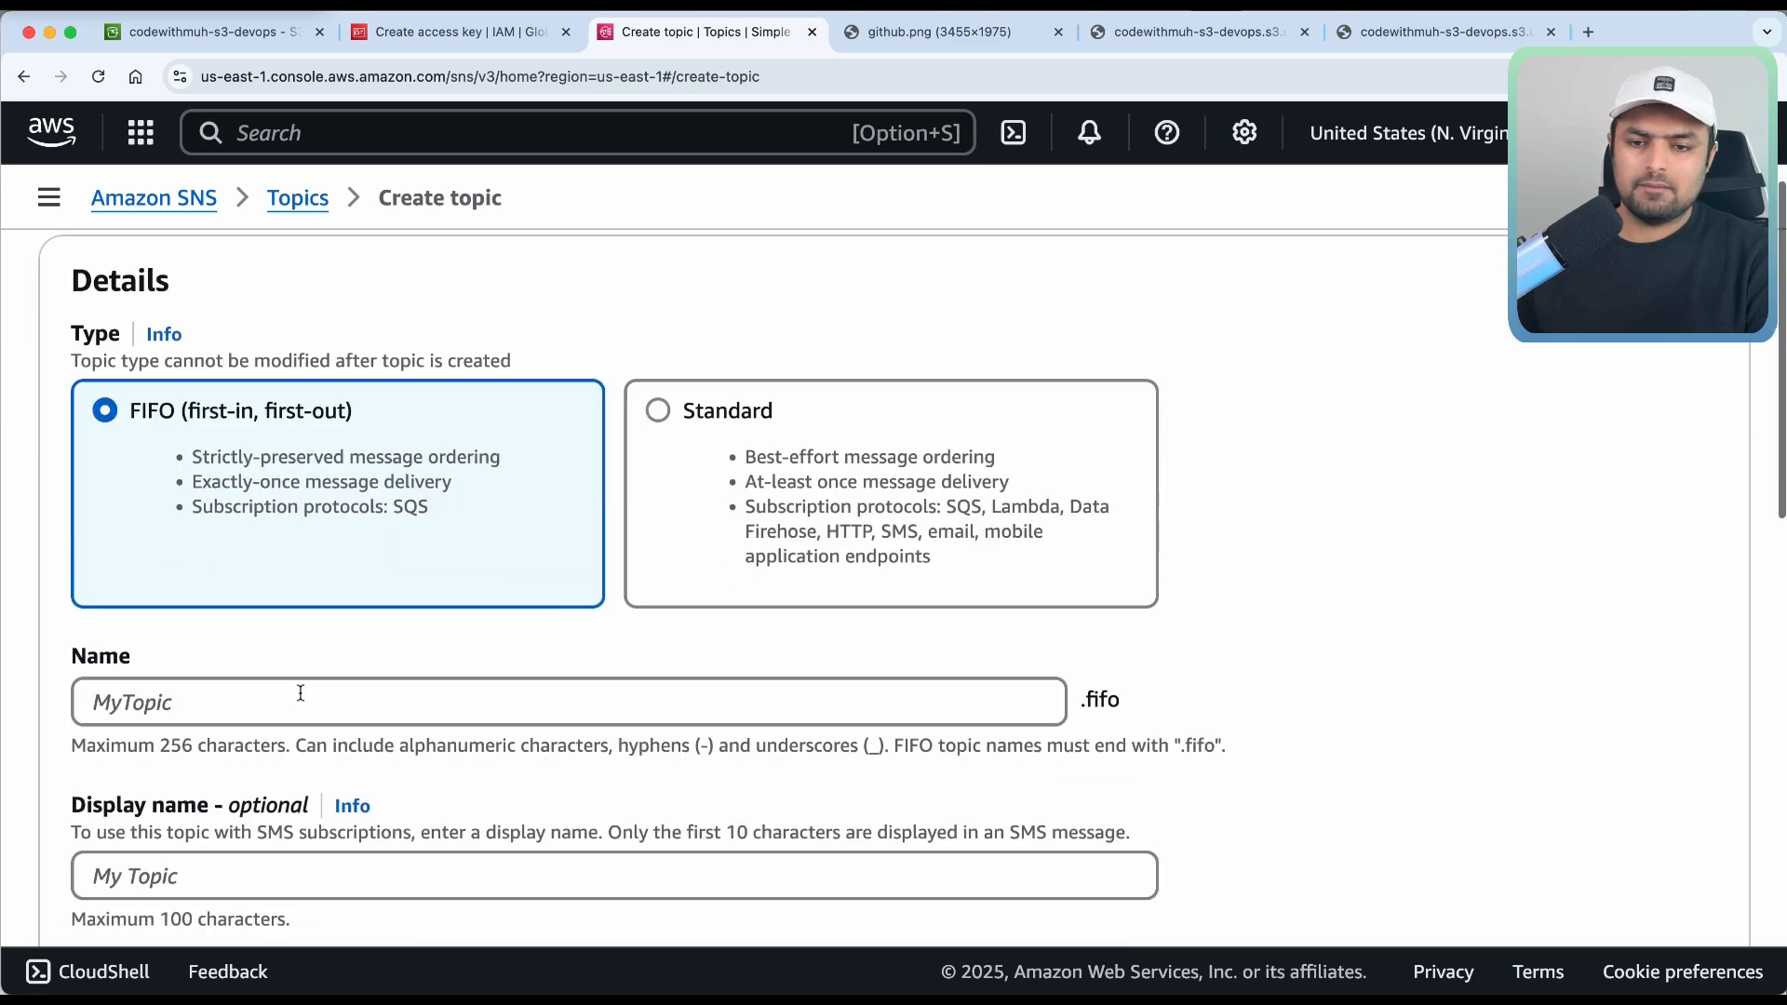
{"action": "left_click", "coordinate": [701, 437]}
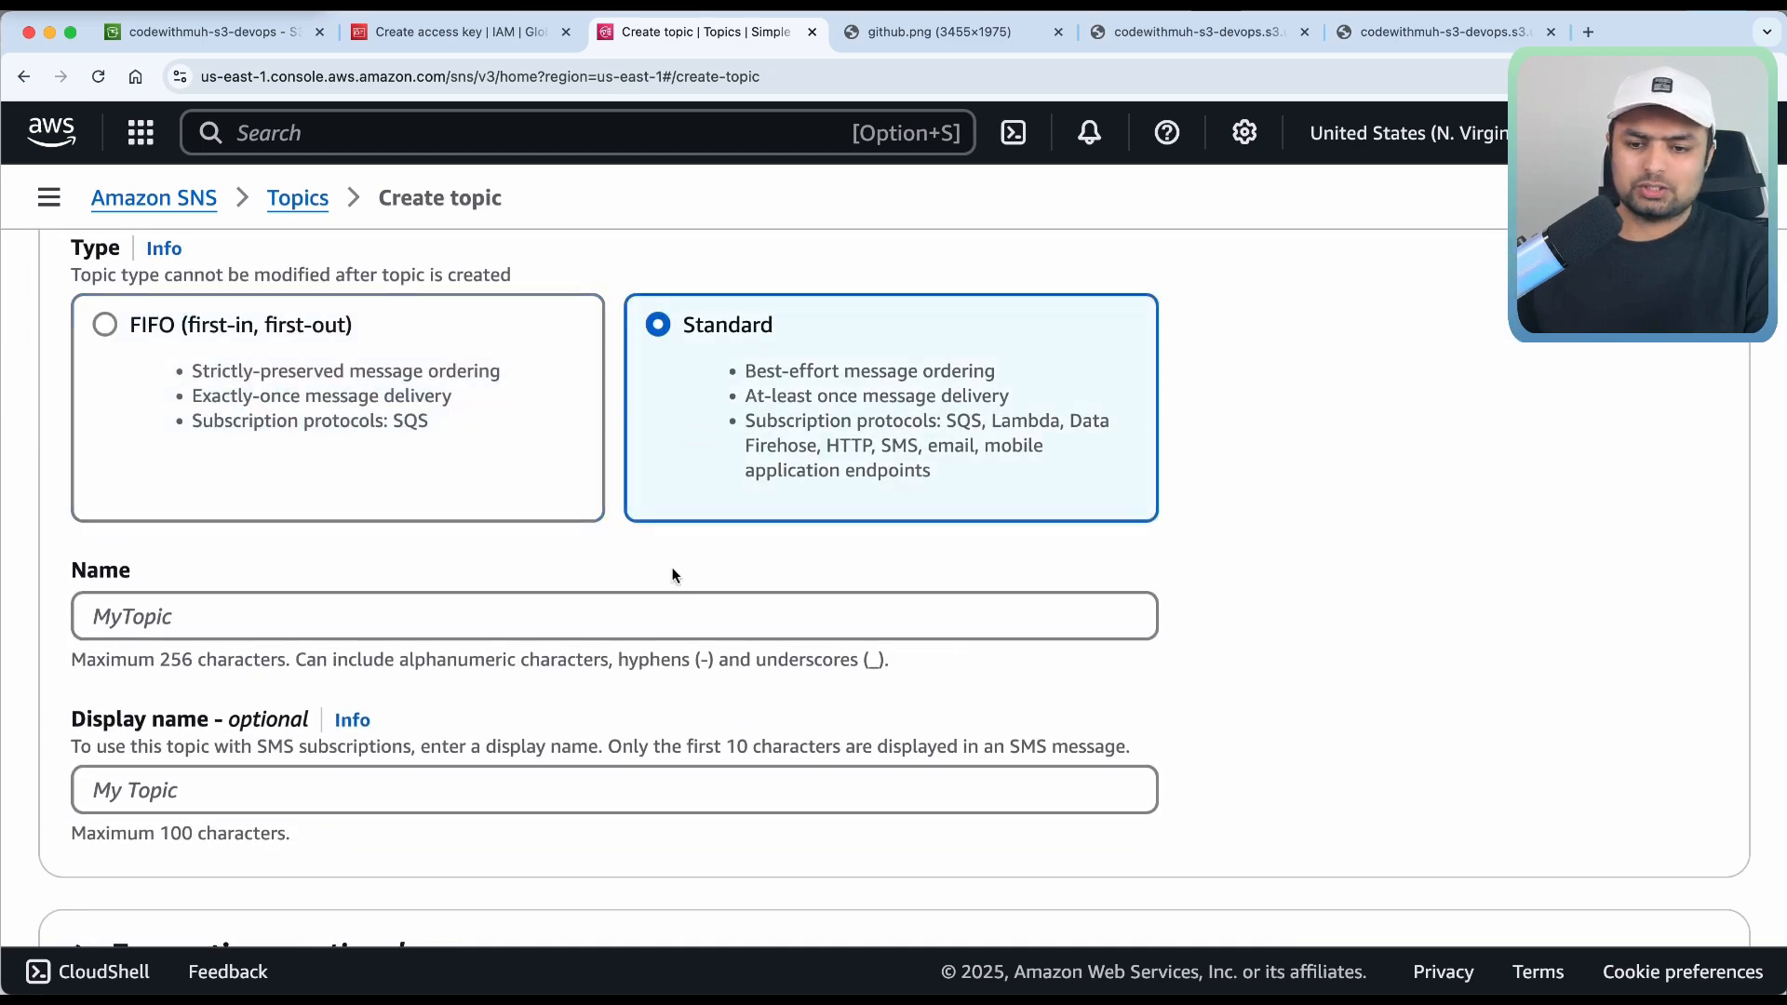
{"action": "scroll", "coordinate": [671, 571], "scroll_direction": "down", "scroll_amount": 3}
{"action": "left_click", "coordinate": [435, 438]}
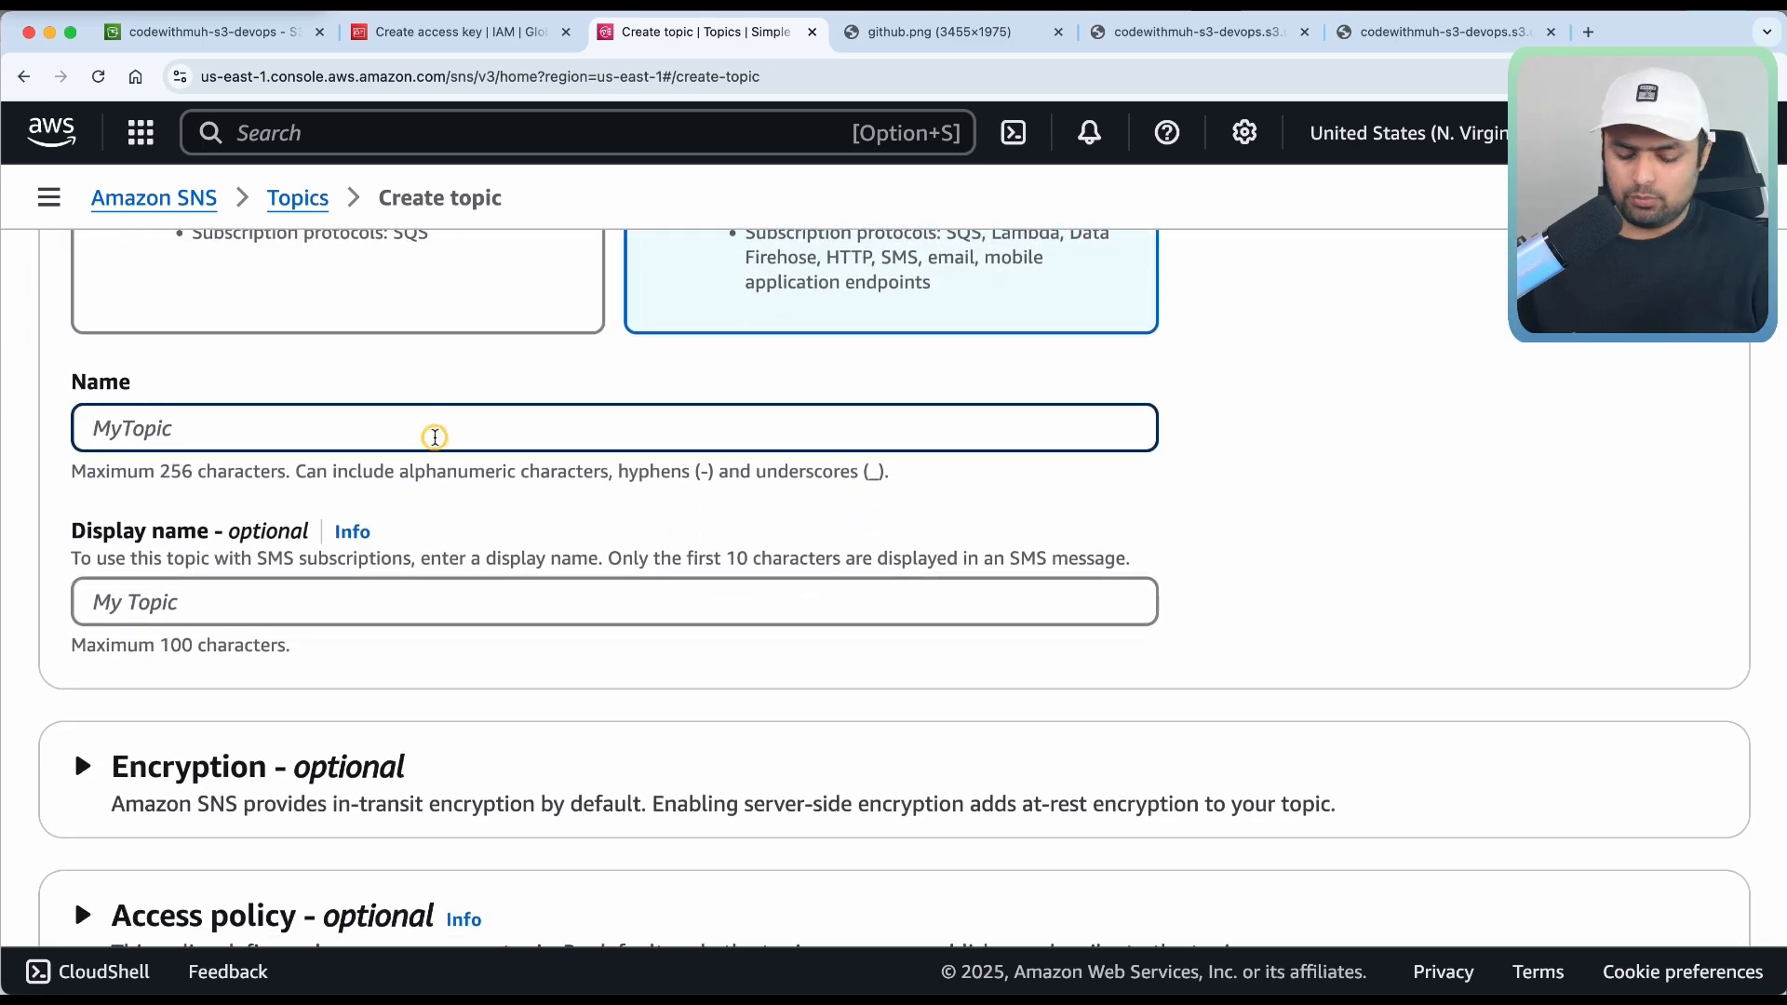
{"action": "type", "text": "email"}
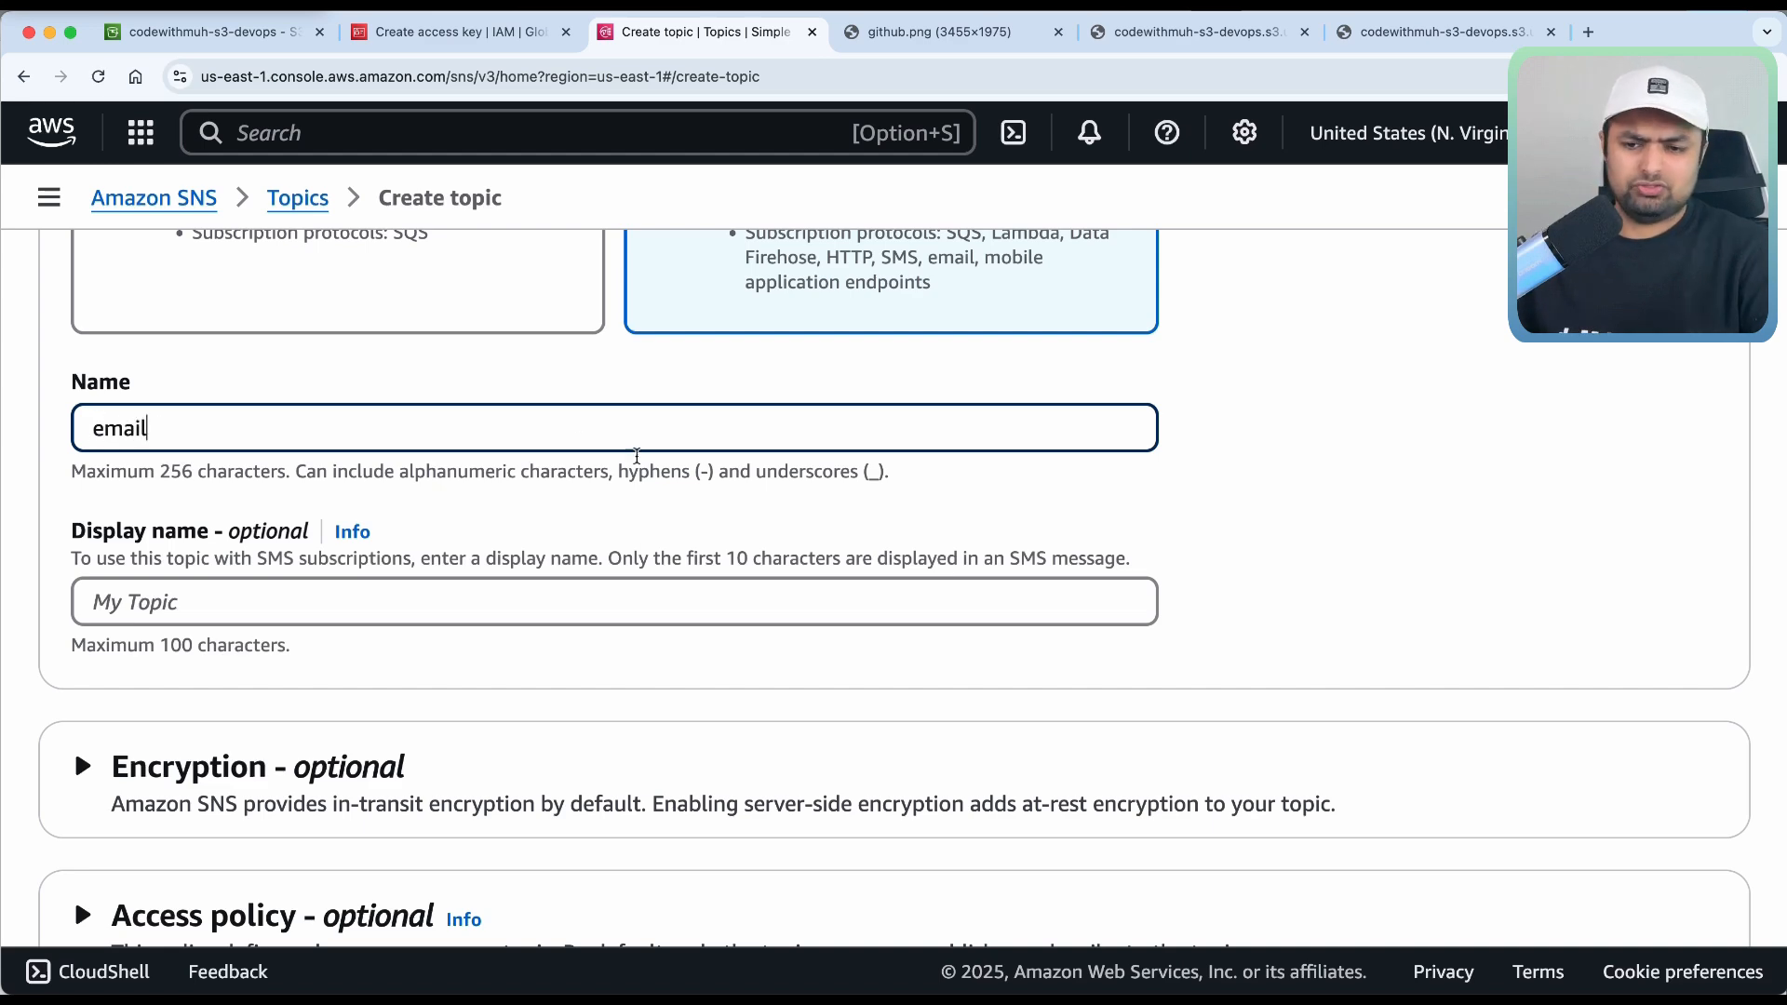
Review the default access policy and create the email topic.
{"action": "scroll", "coordinate": [642, 546], "scroll_direction": "down", "scroll_amount": 5}
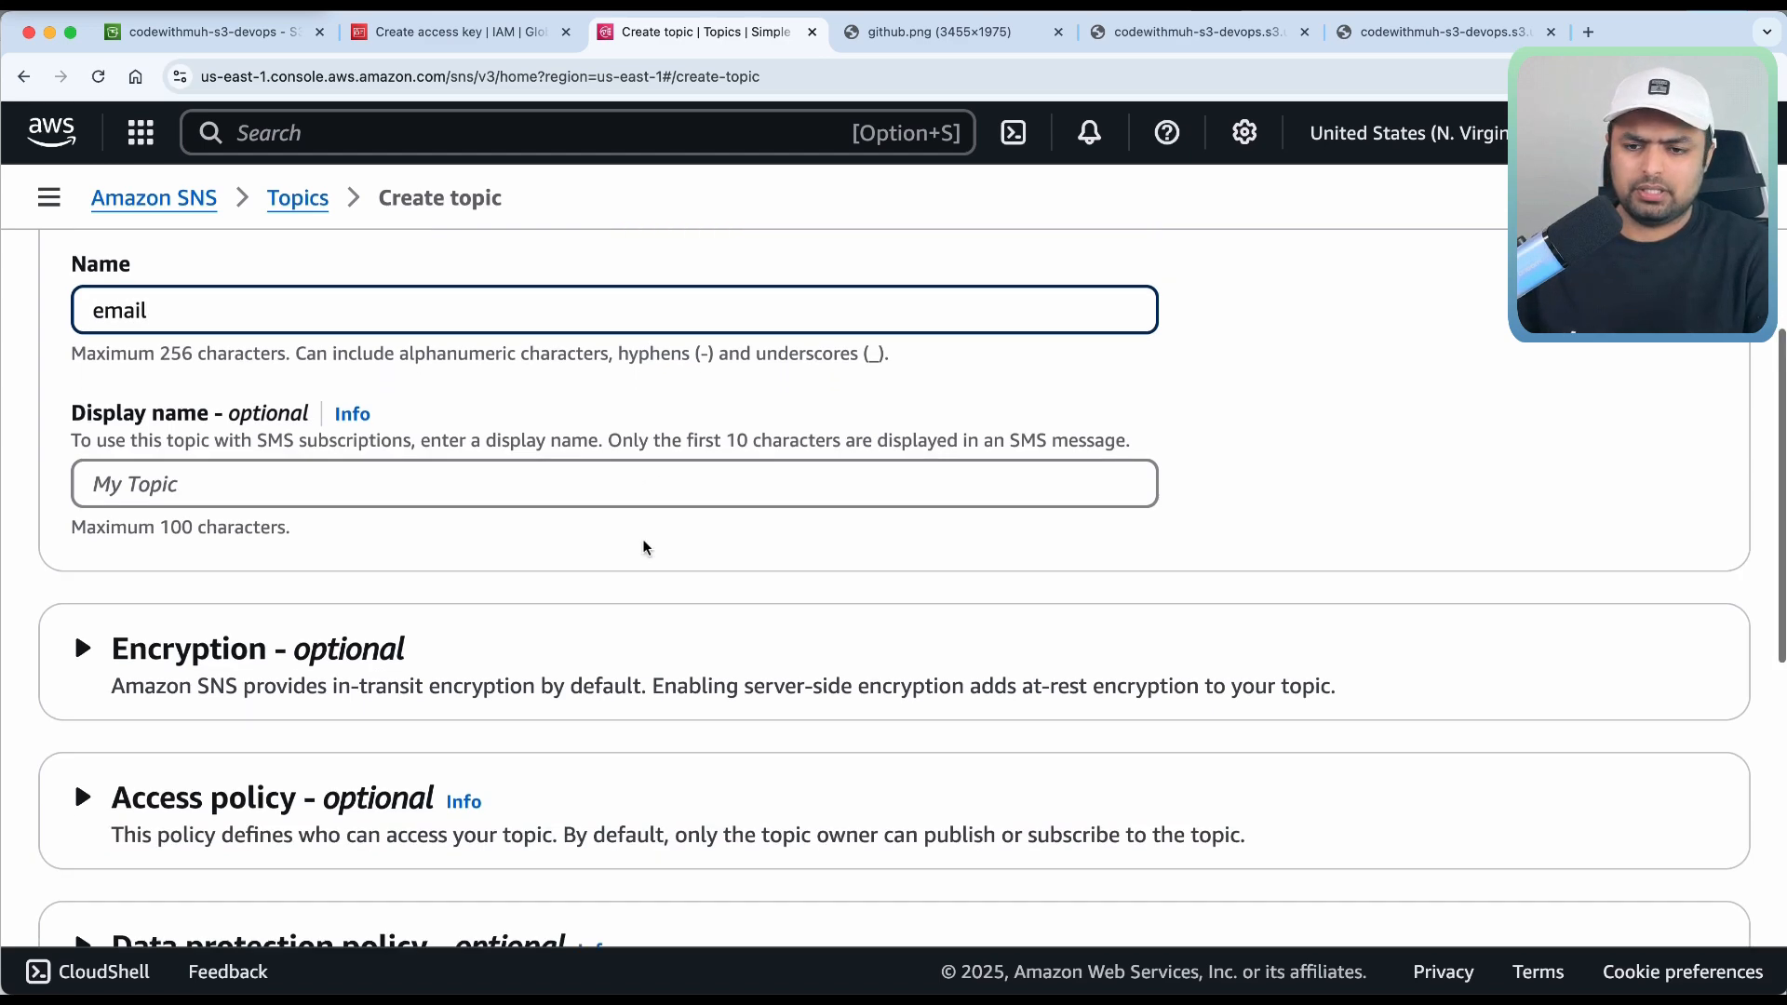
{"action": "scroll", "coordinate": [646, 548], "scroll_direction": "down", "scroll_amount": 4}
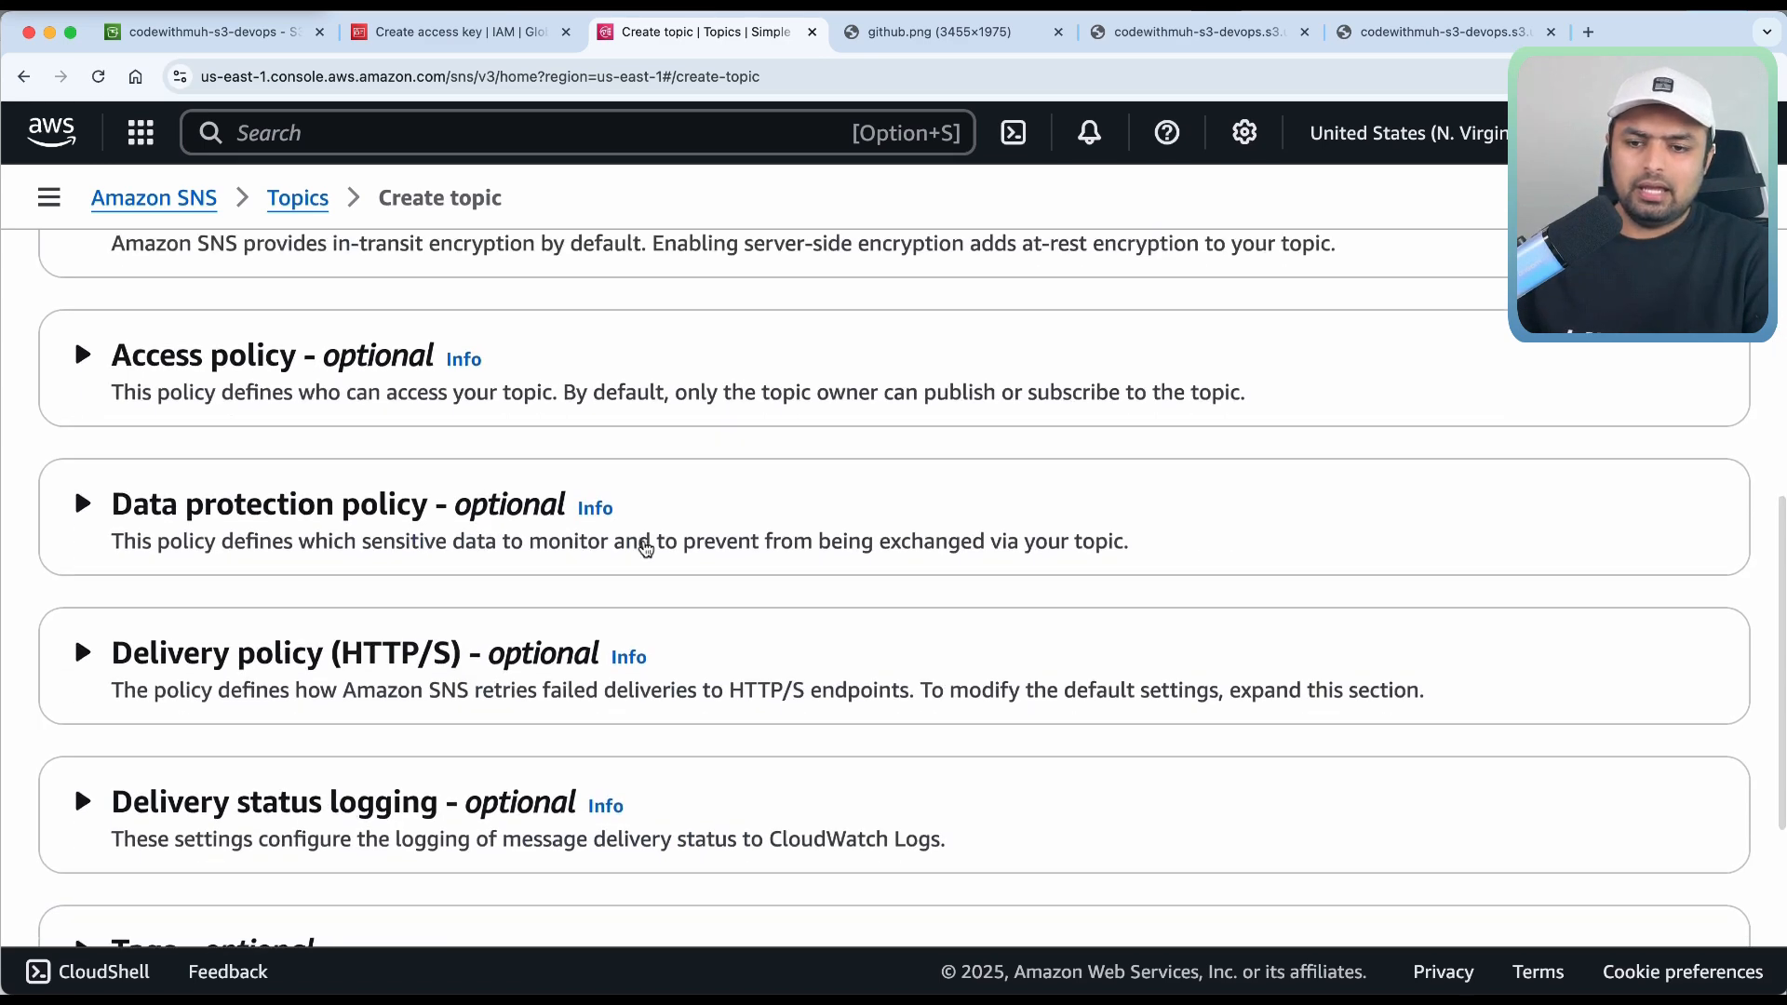
{"action": "scroll", "coordinate": [646, 549], "scroll_direction": "down", "scroll_amount": 3}
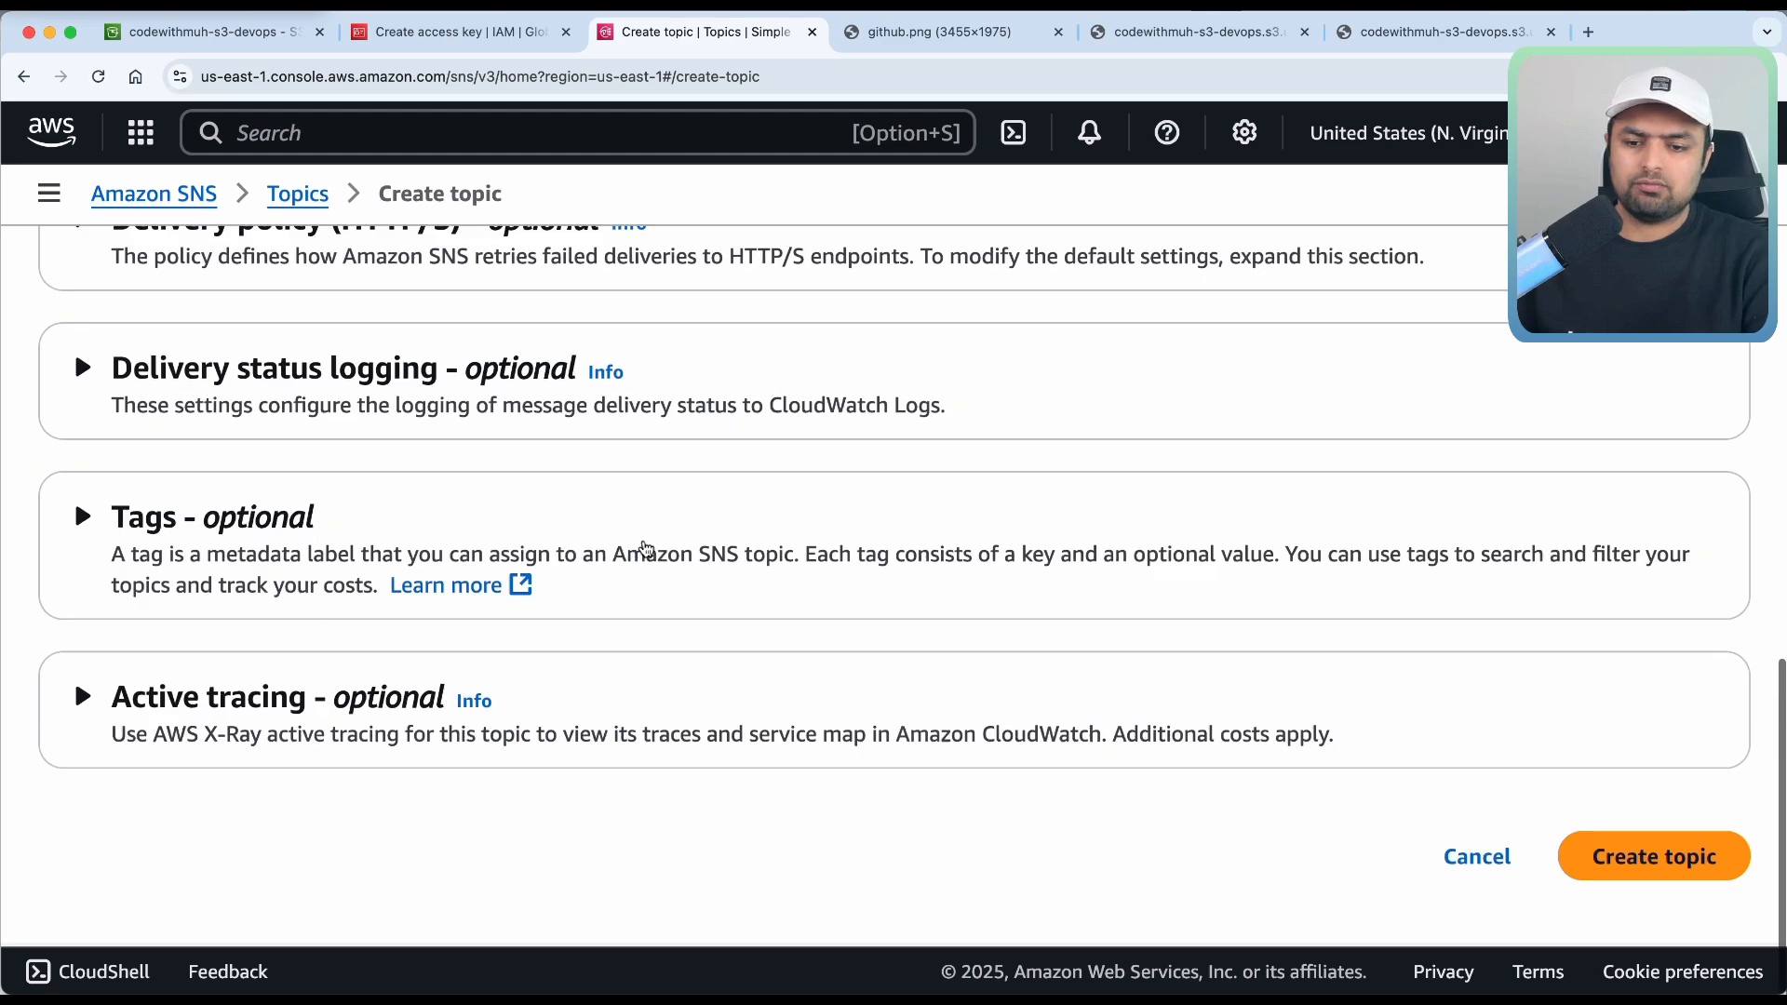
{"action": "scroll", "coordinate": [646, 549], "scroll_direction": "up", "scroll_amount": 7}
{"action": "left_click", "coordinate": [205, 609]}
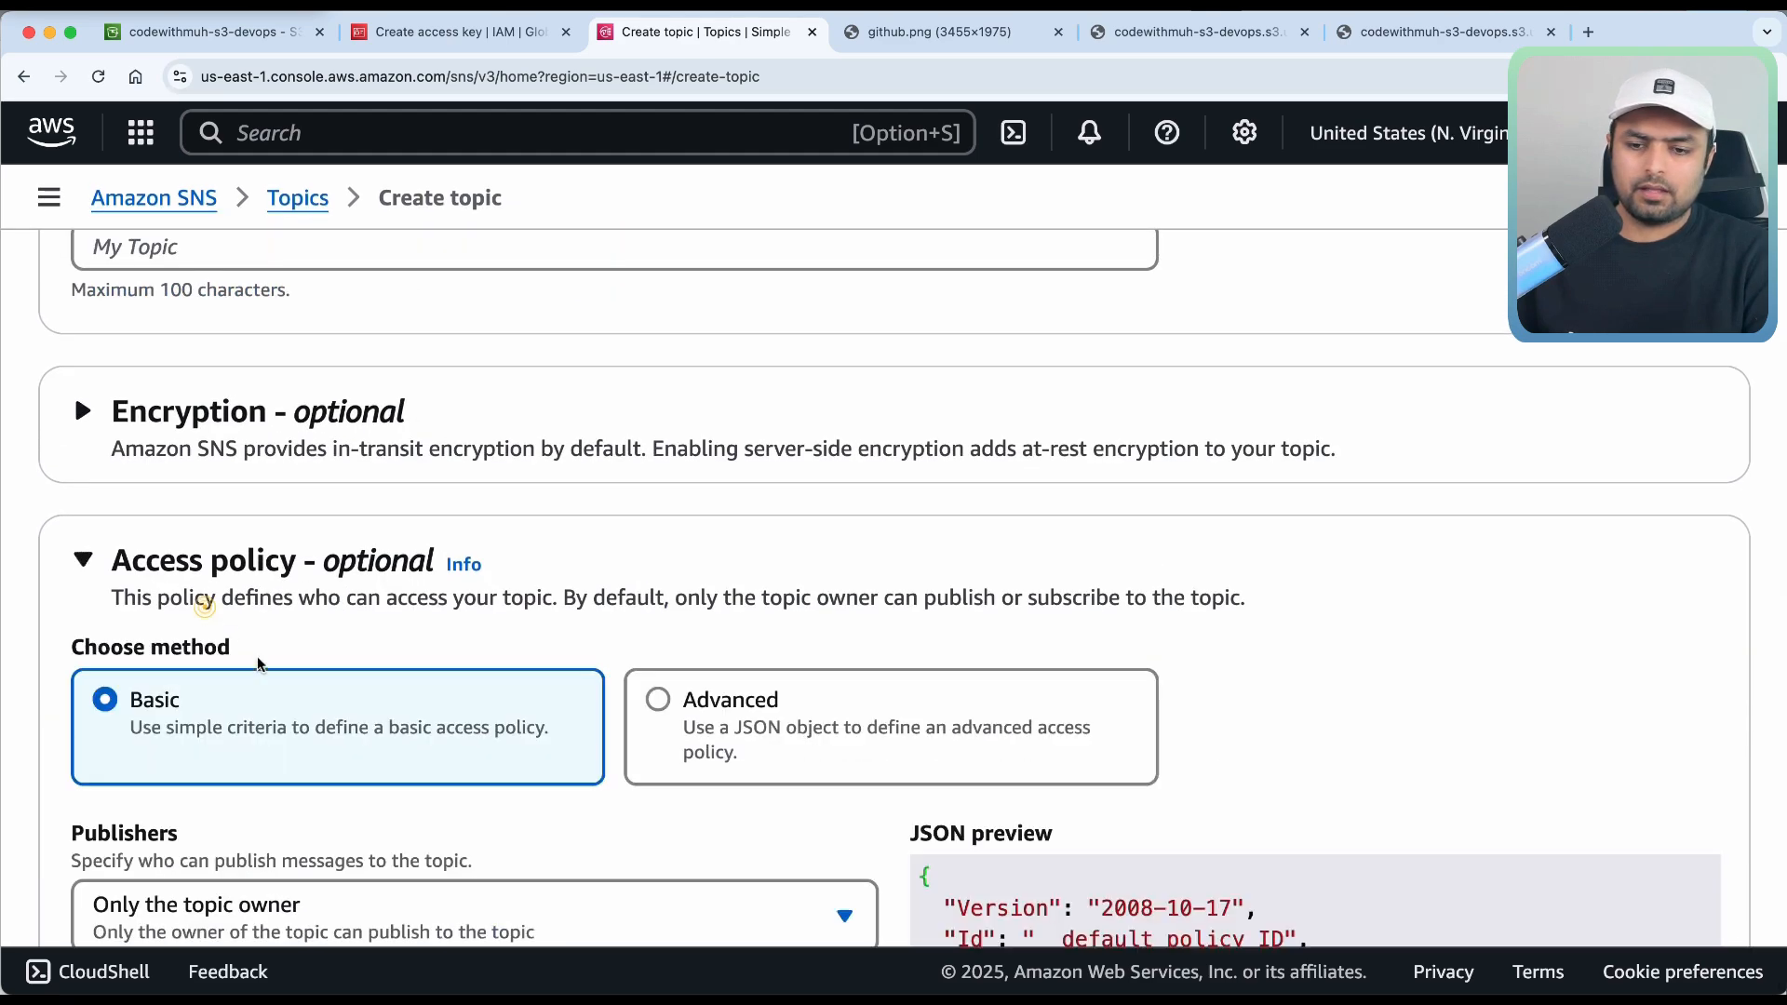
{"action": "scroll", "coordinate": [293, 711], "scroll_direction": "down", "scroll_amount": 3}
{"action": "scroll", "coordinate": [292, 711], "scroll_direction": "down", "scroll_amount": 10}
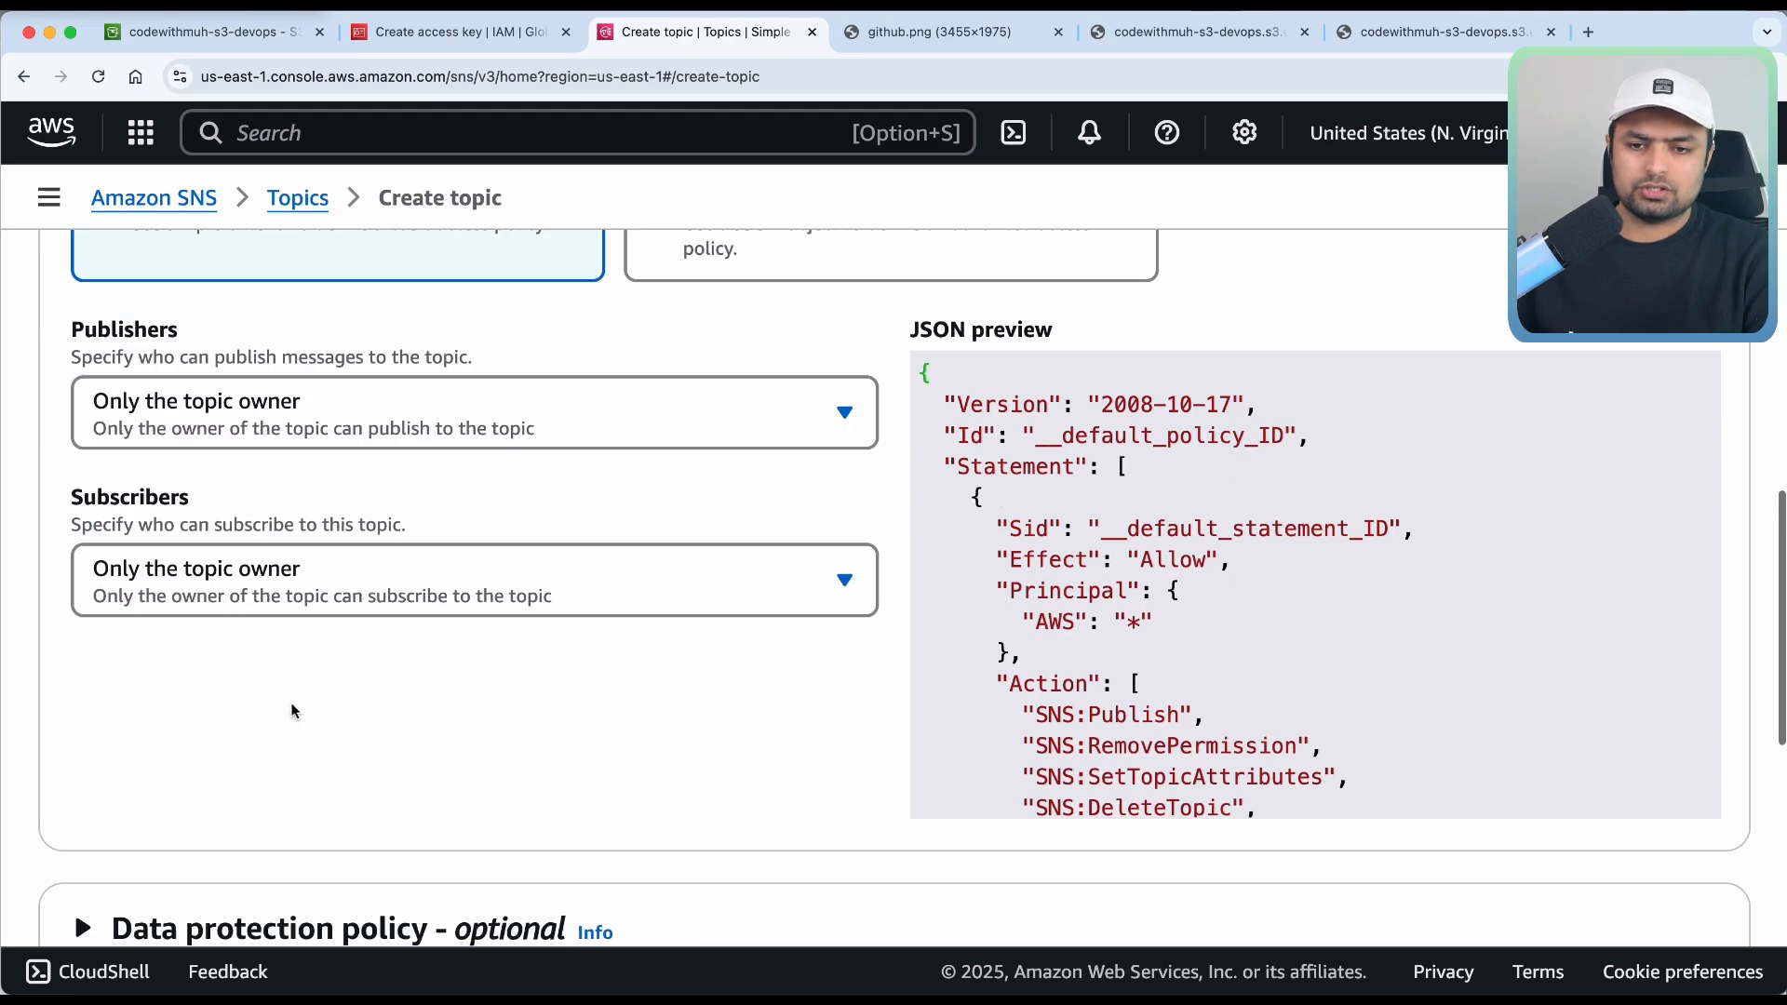
{"action": "scroll", "coordinate": [292, 711], "scroll_direction": "down", "scroll_amount": 2}
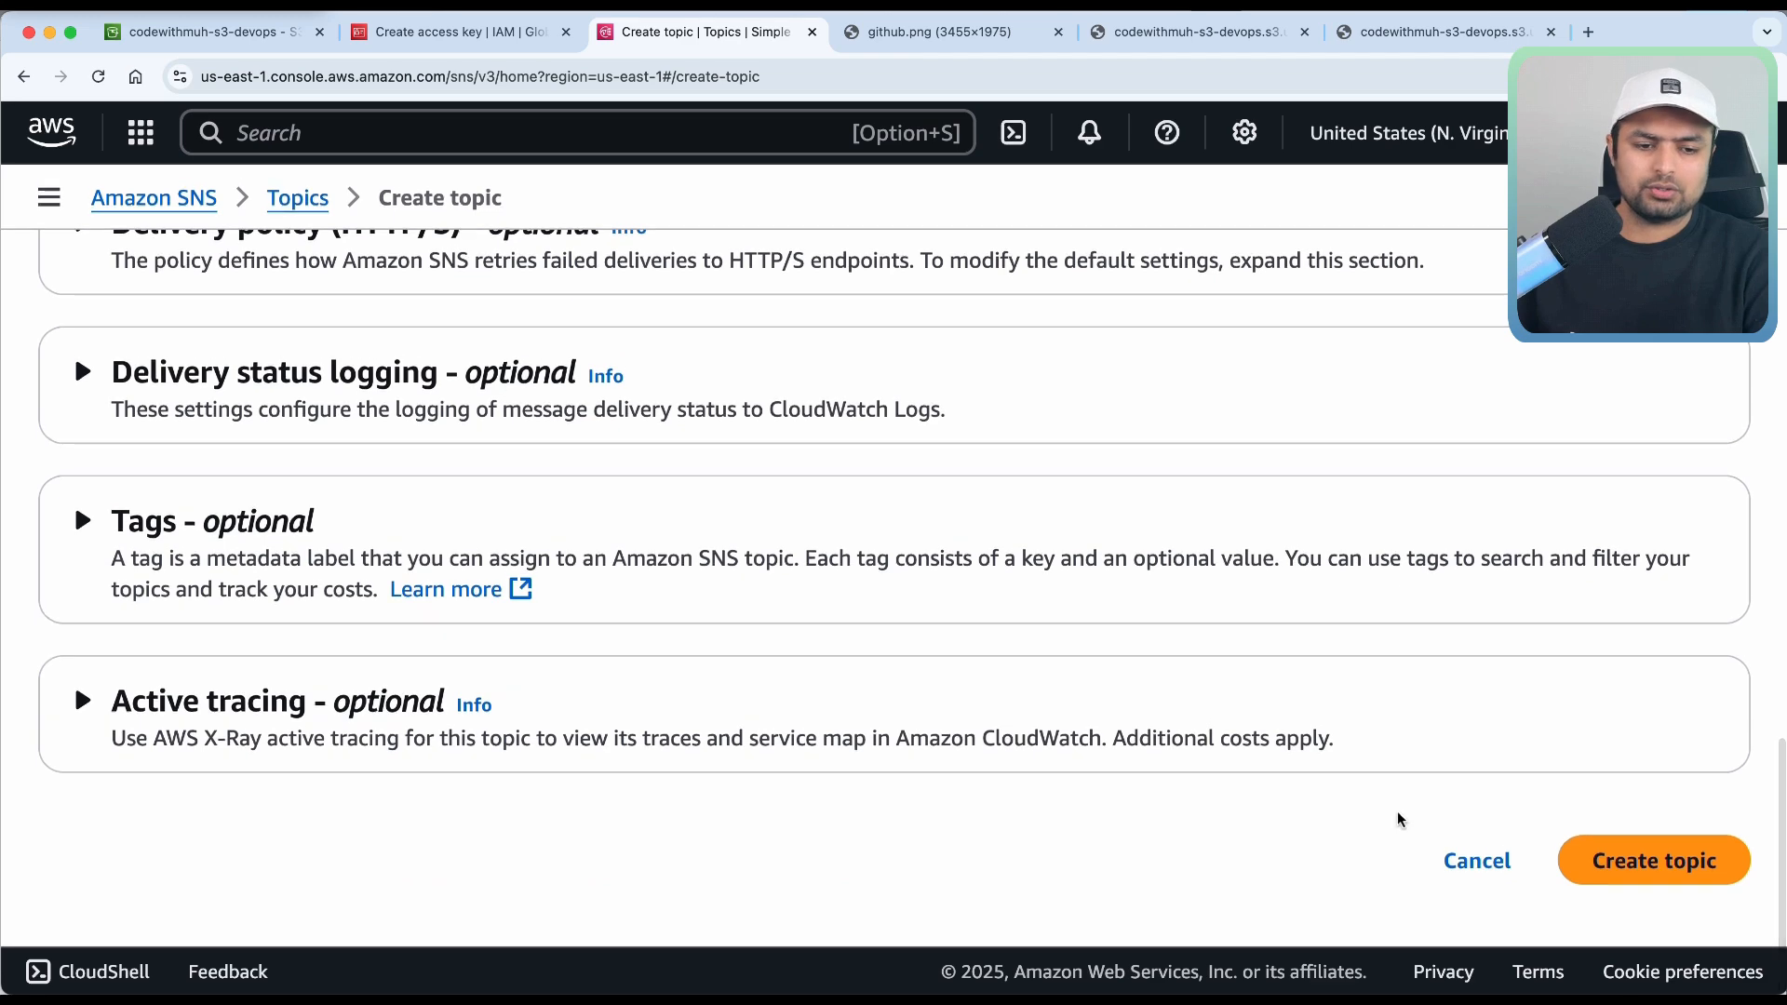
{"action": "left_click", "coordinate": [1654, 869]}
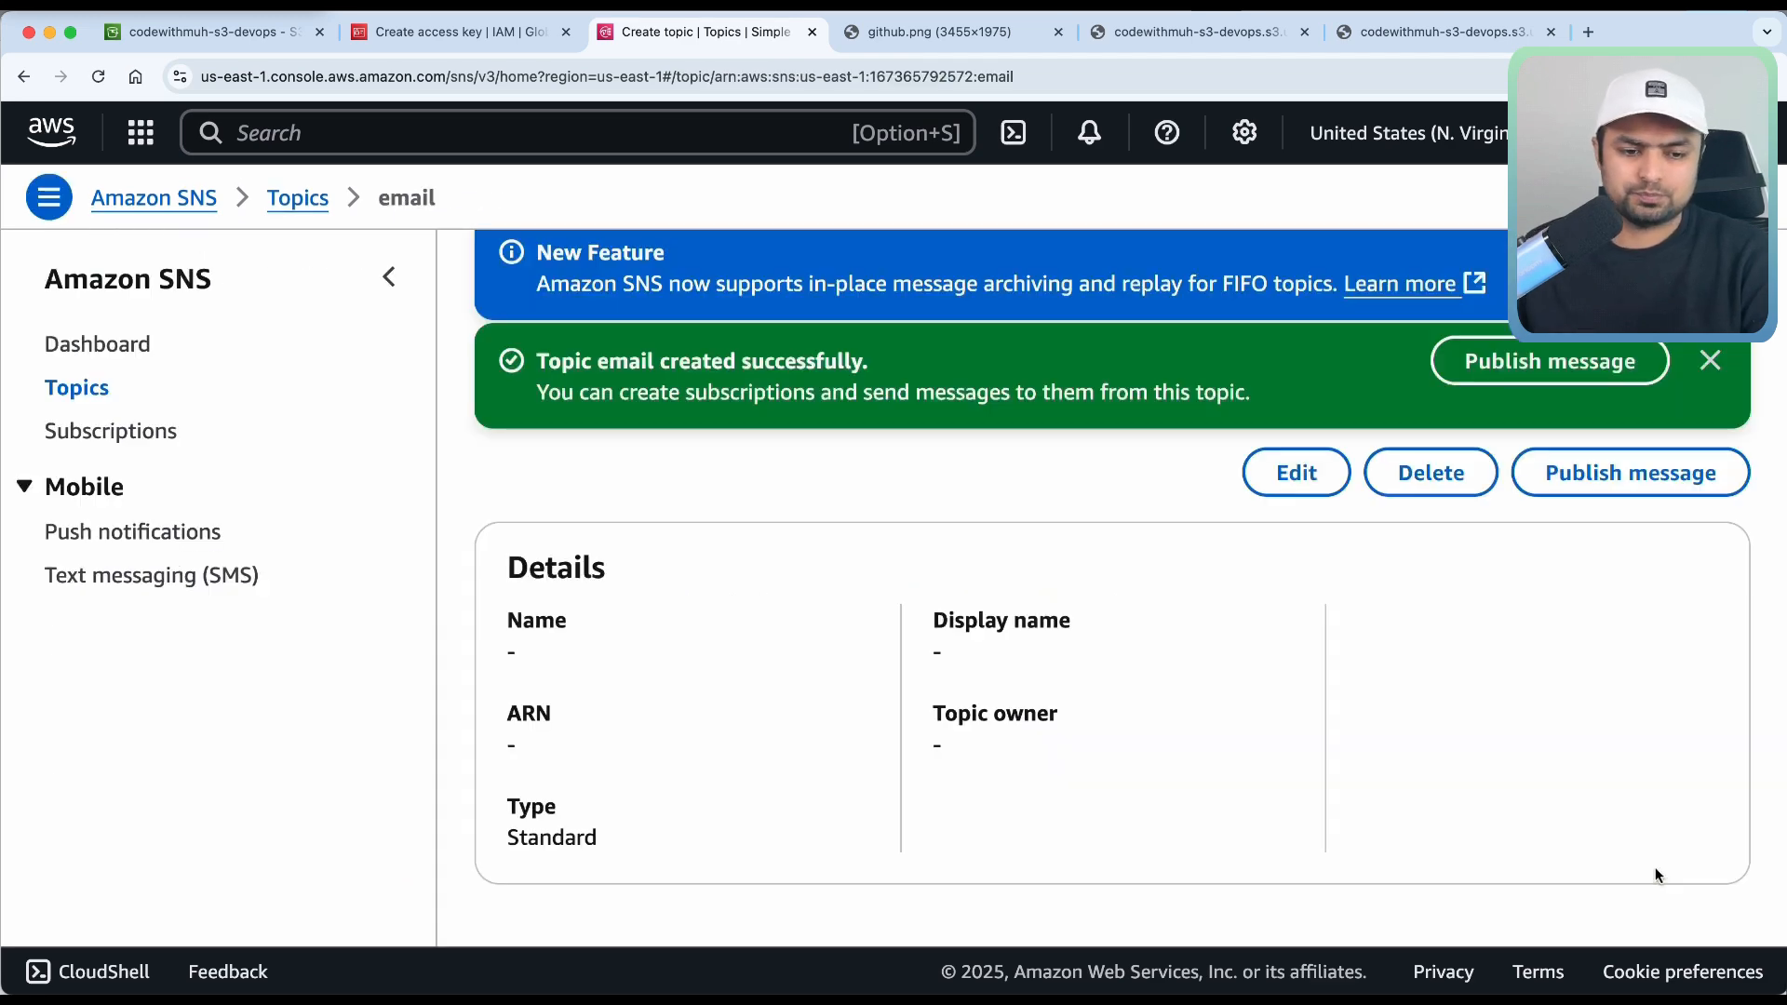
{"action": "scroll", "coordinate": [1655, 868], "scroll_direction": "down", "scroll_amount": 7}
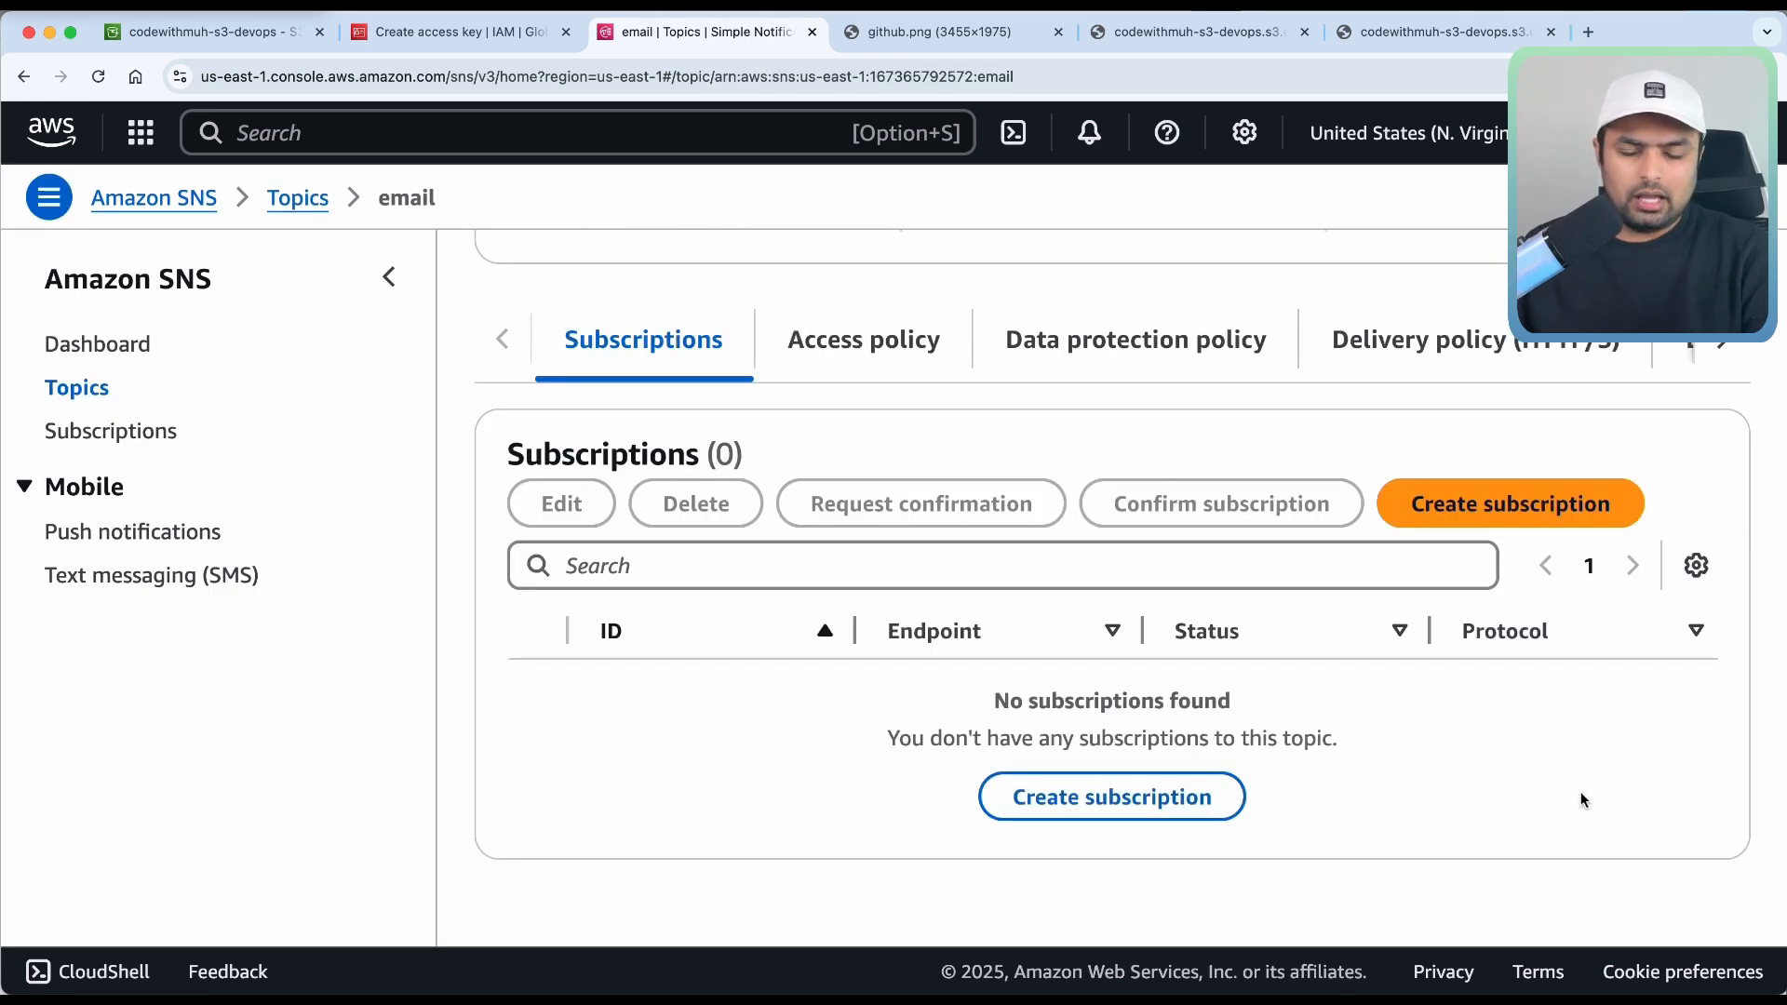
{"action": "scroll", "coordinate": [1582, 802], "scroll_direction": "up", "scroll_amount": 5}
{"action": "scroll", "coordinate": [1583, 802], "scroll_direction": "down", "scroll_amount": 5}
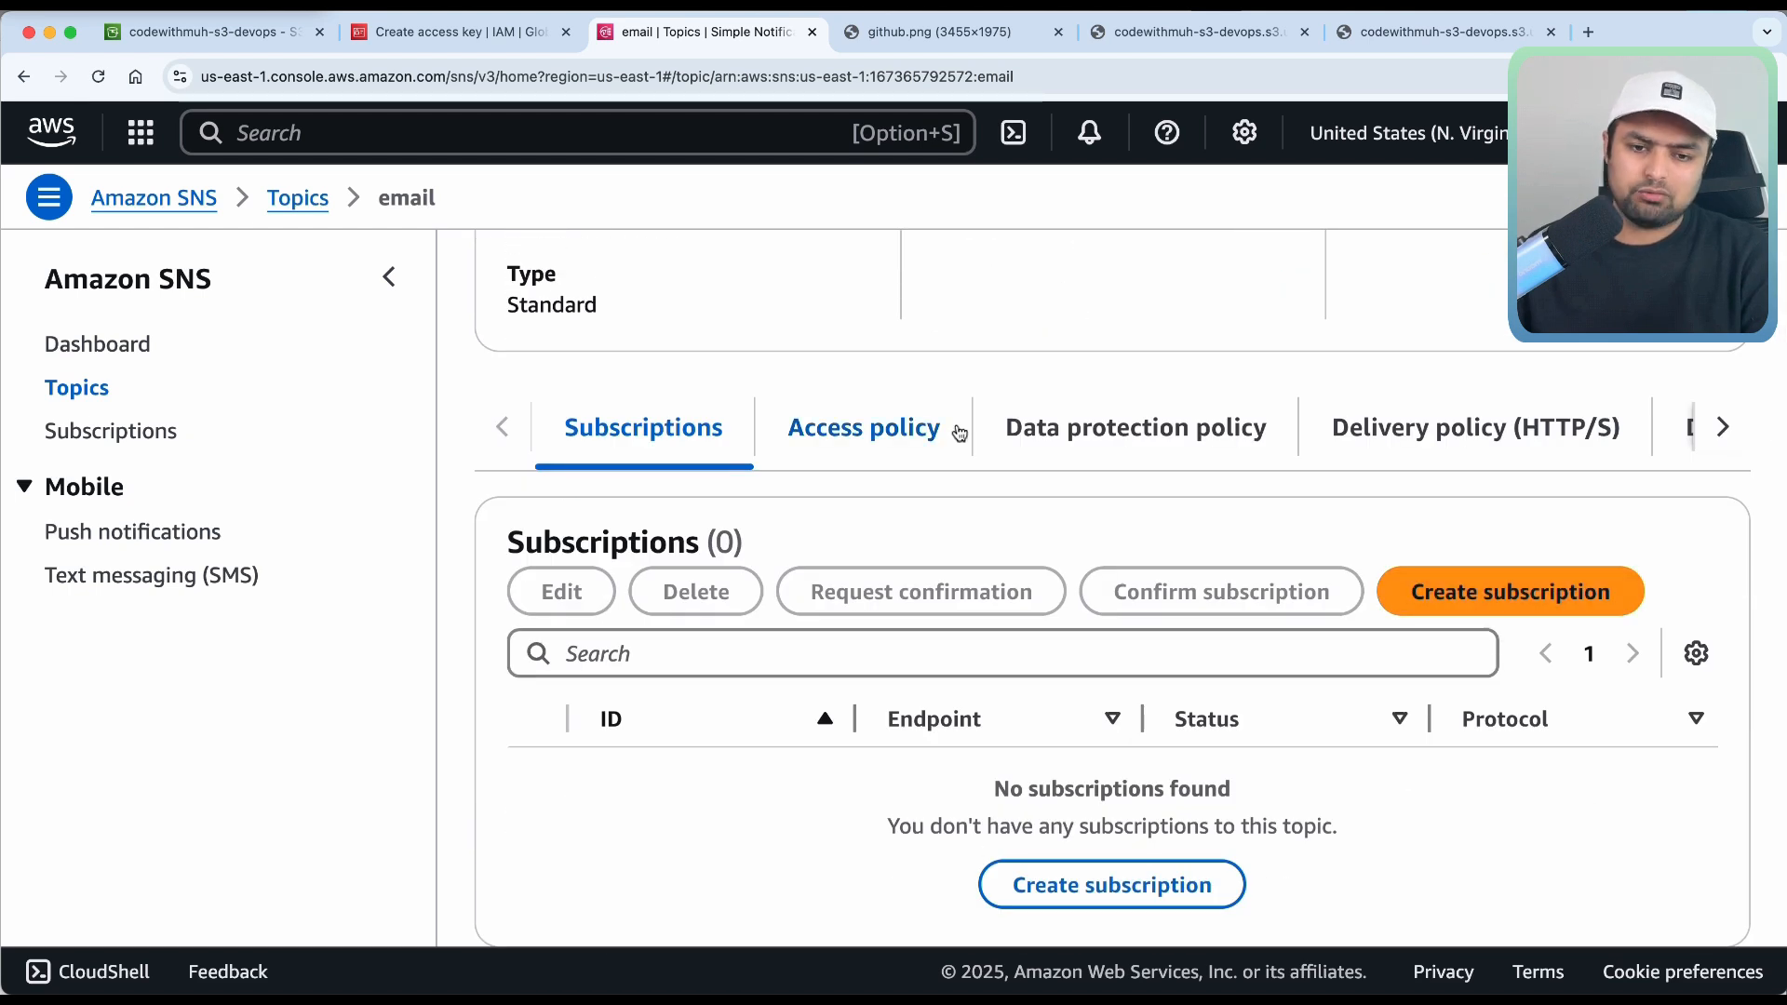
{"action": "left_click", "coordinate": [917, 437]}
{"action": "scroll", "coordinate": [861, 660], "scroll_direction": "down", "scroll_amount": 5}
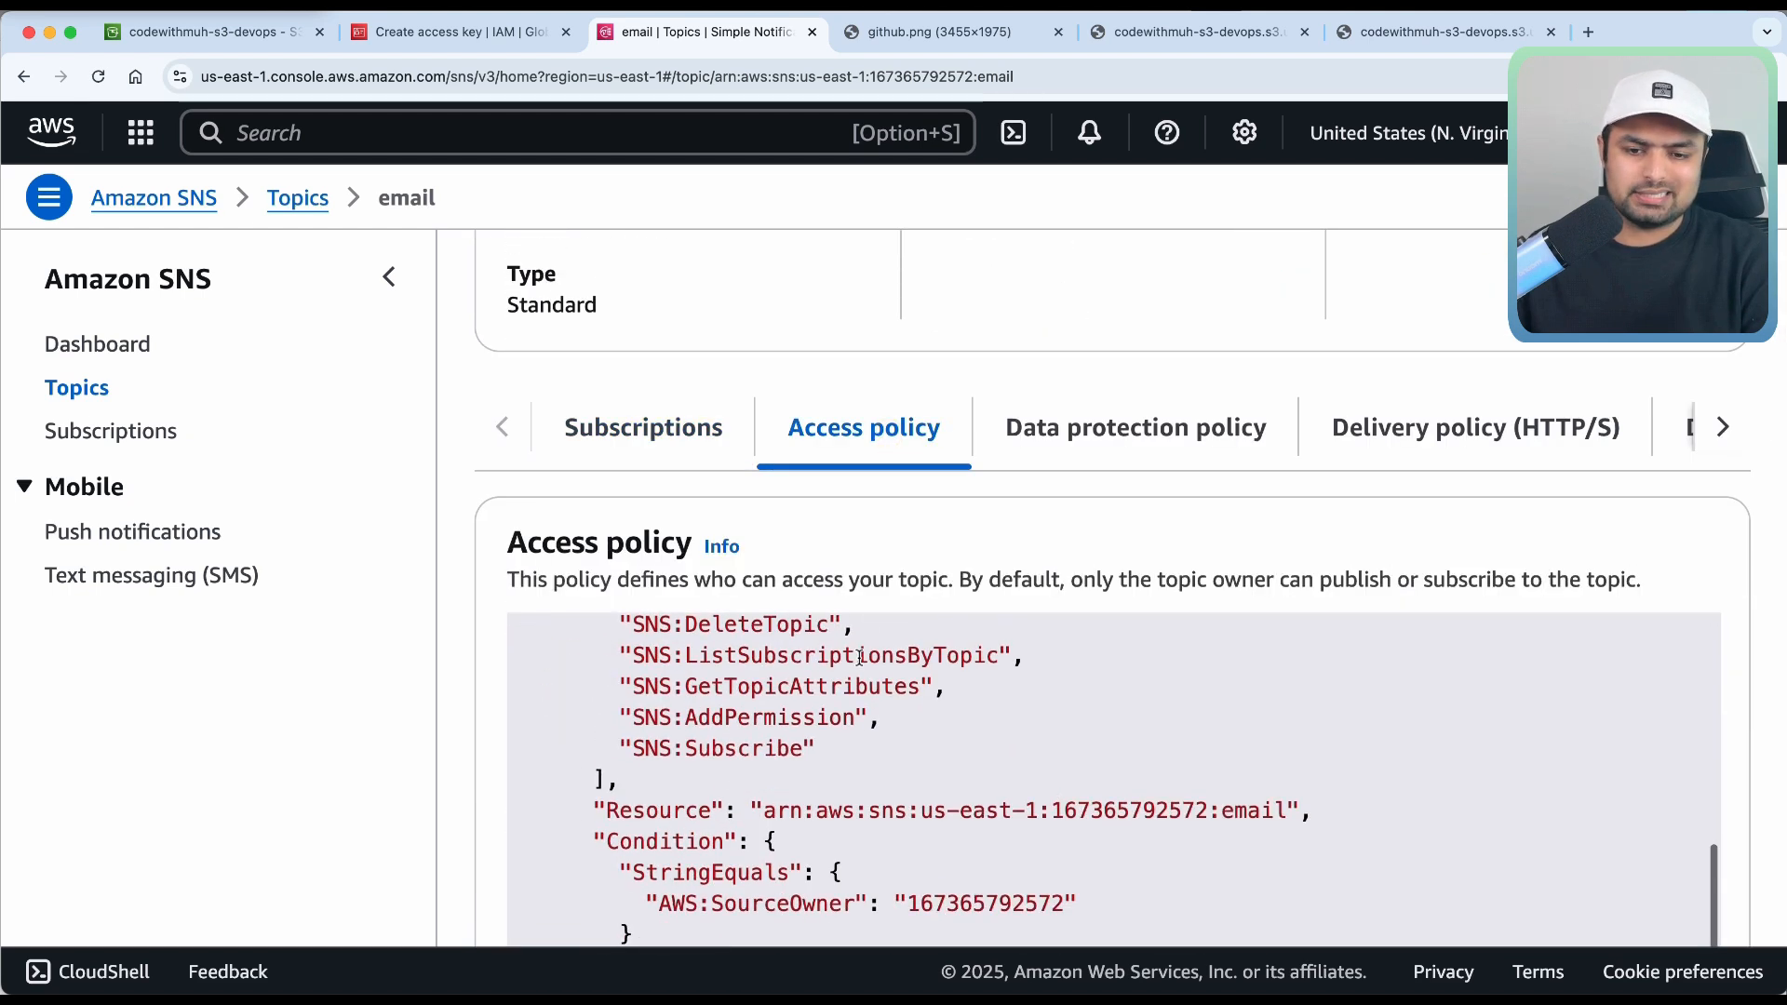
{"action": "scroll", "coordinate": [1058, 359], "scroll_direction": "down", "scroll_amount": 3}
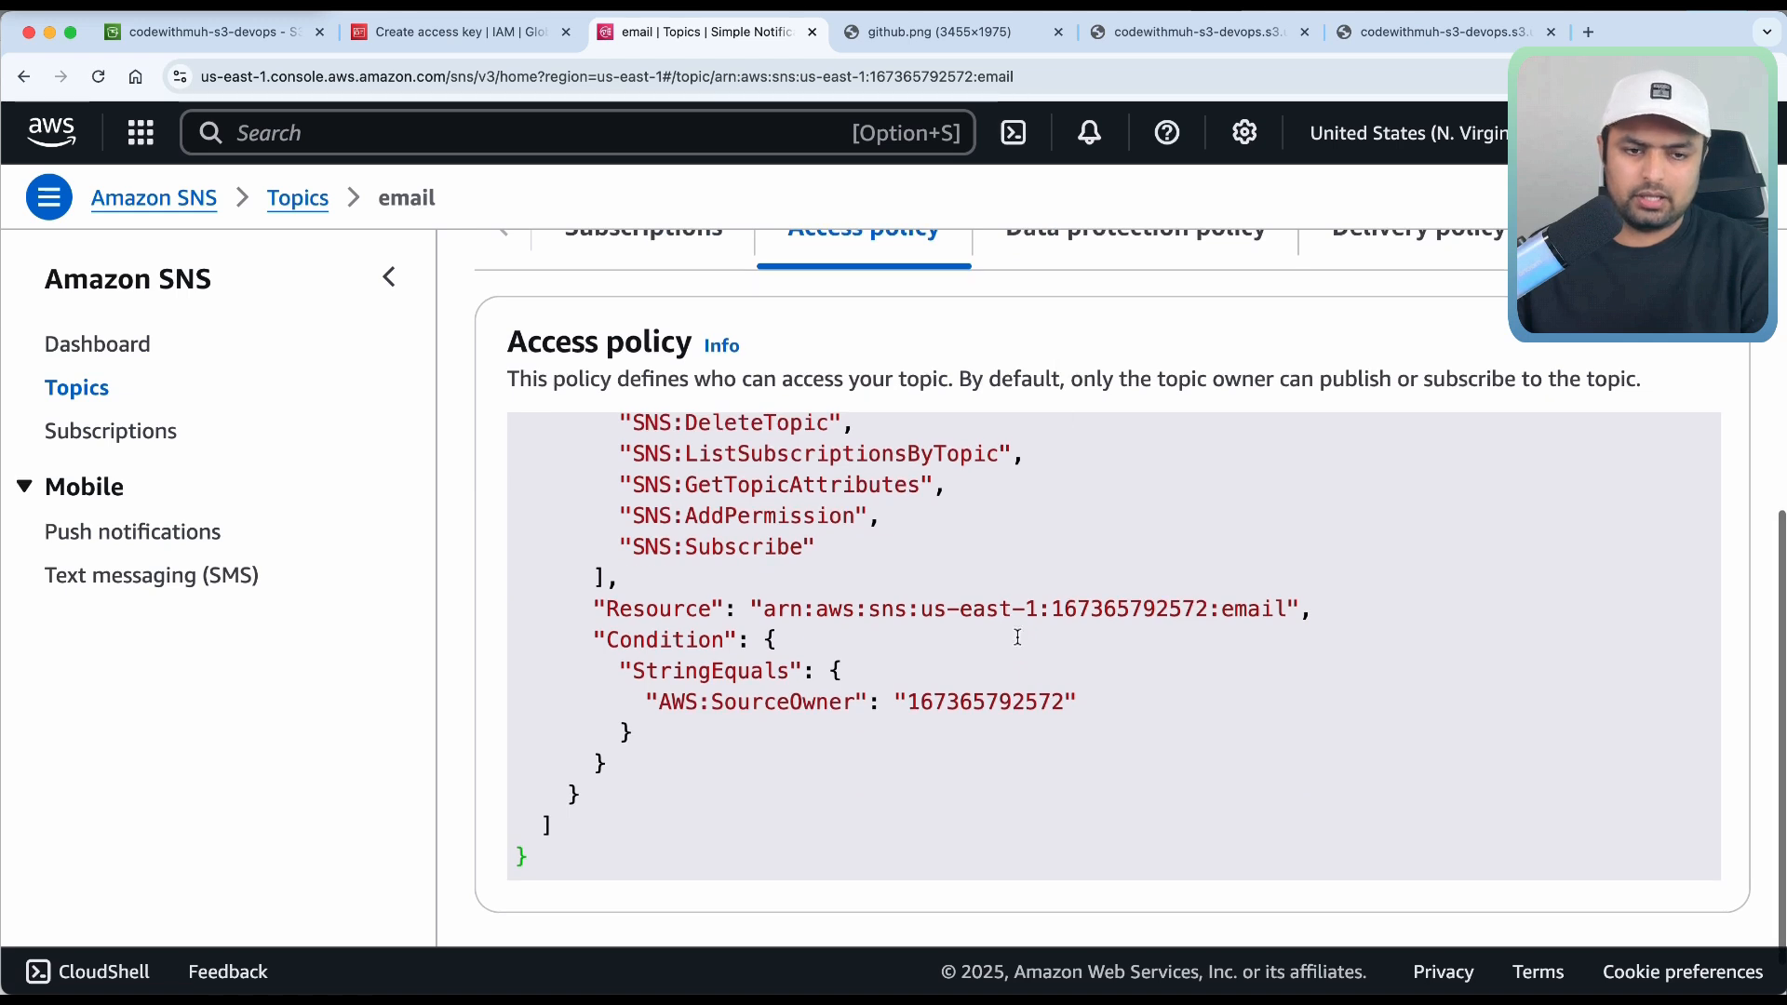
{"action": "scroll", "coordinate": [1018, 638], "scroll_direction": "up", "scroll_amount": 5}
{"action": "scroll", "coordinate": [1149, 355], "scroll_direction": "up", "scroll_amount": 3}
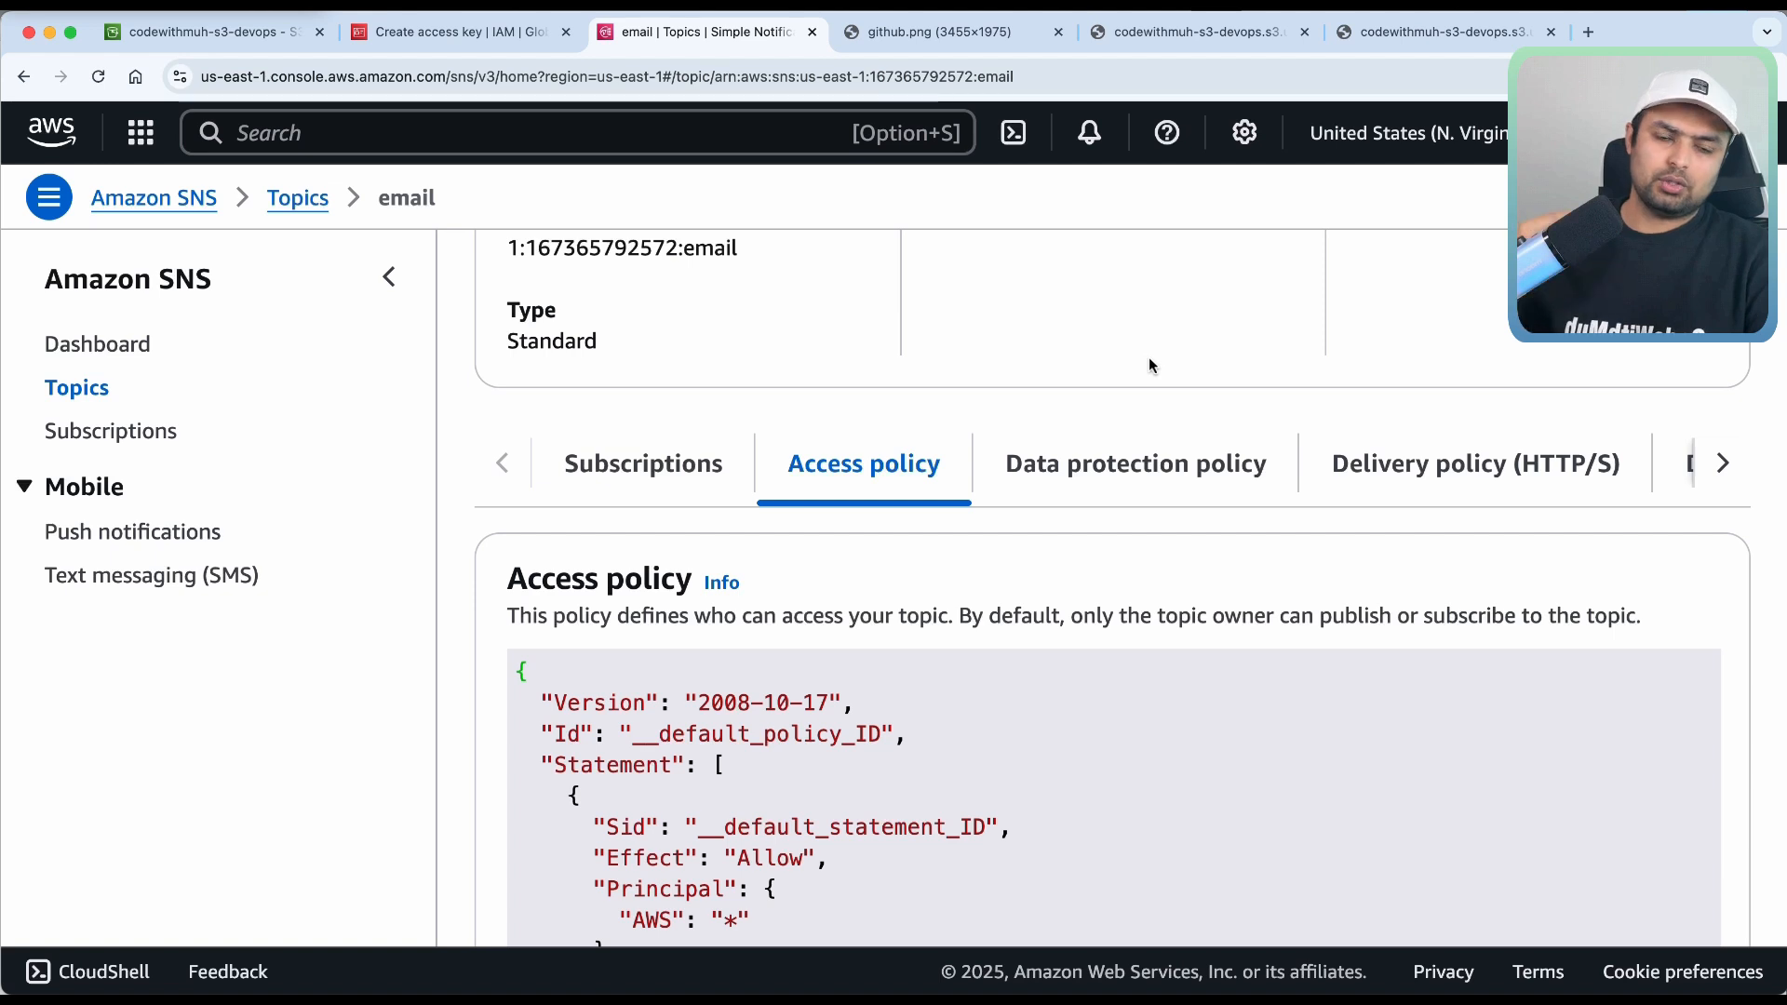
{"action": "scroll", "coordinate": [1150, 363], "scroll_direction": "up", "scroll_amount": 1}
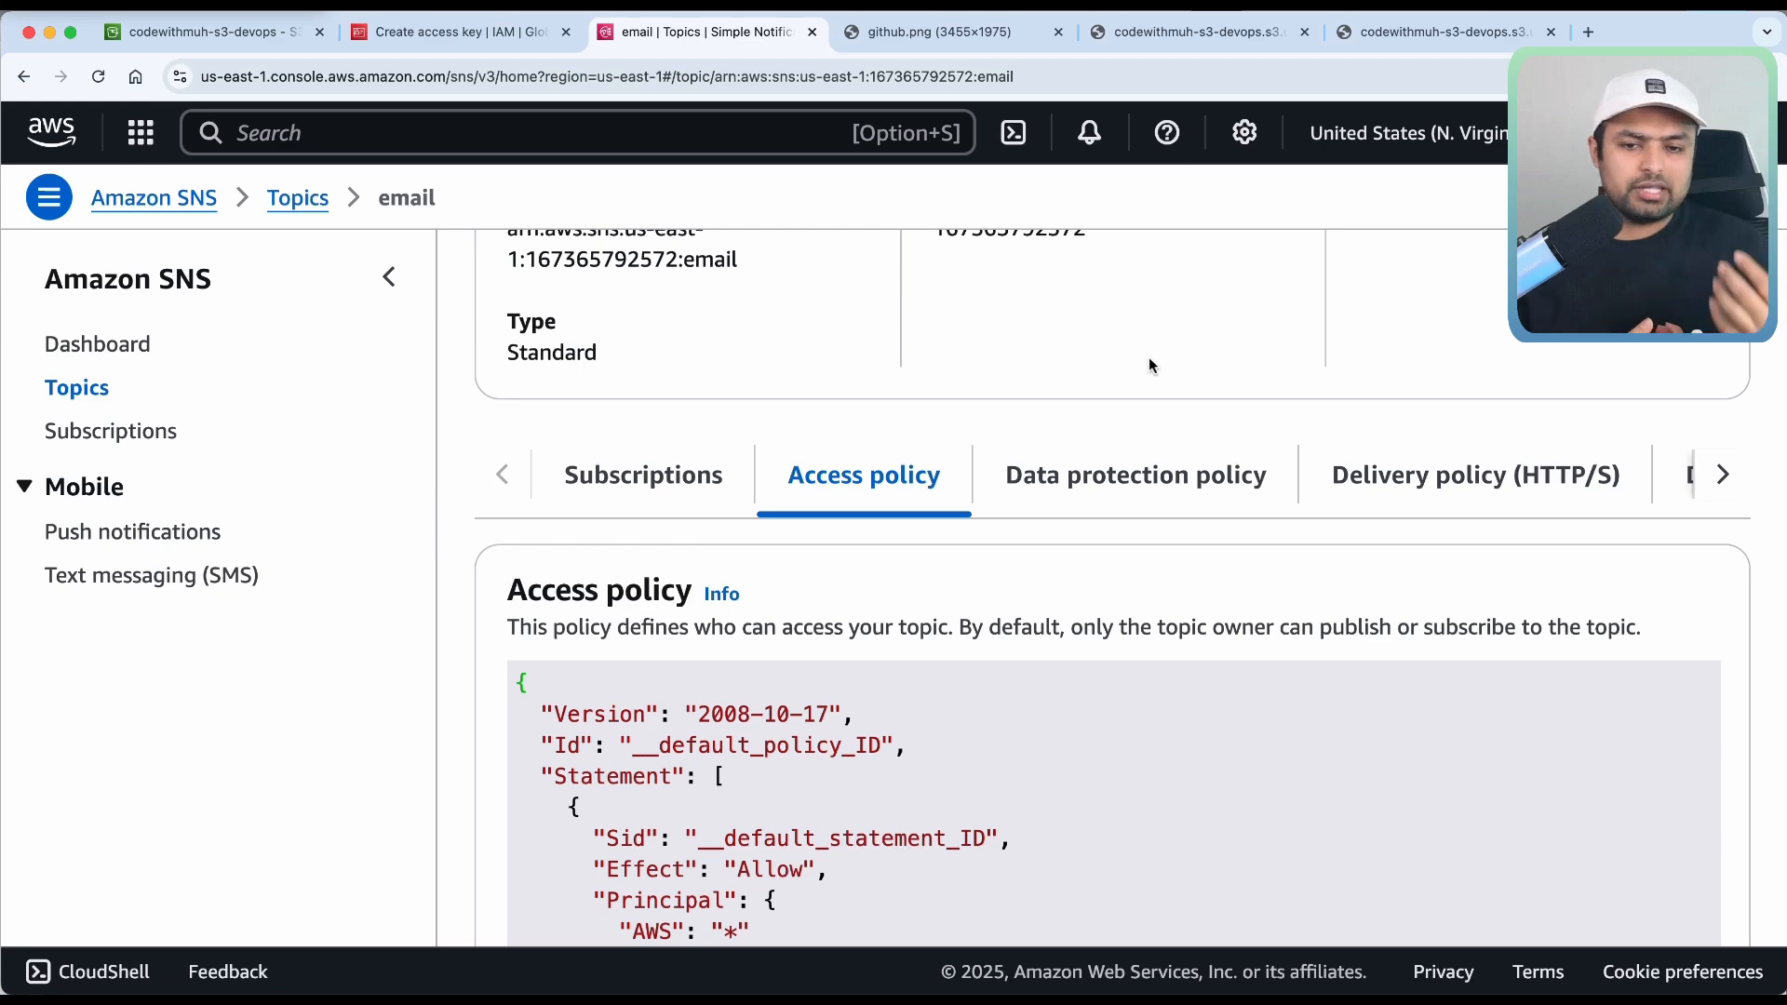
{"action": "scroll", "coordinate": [1149, 360], "scroll_direction": "up", "scroll_amount": 5}
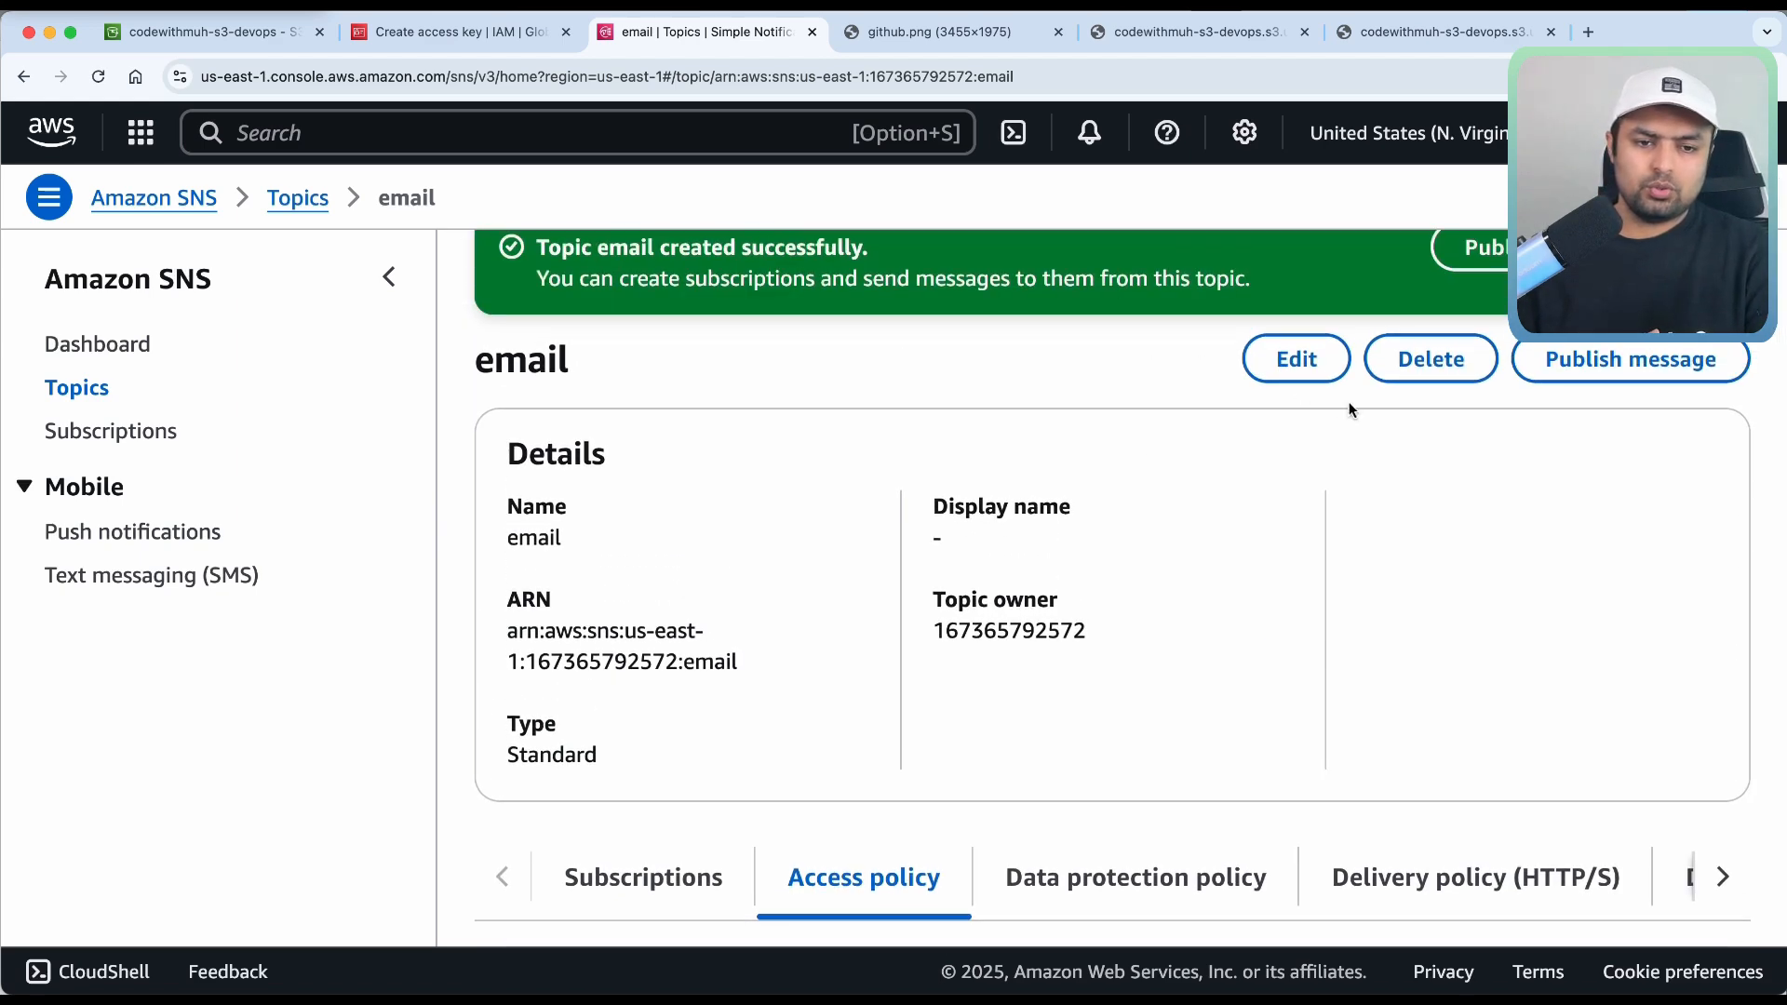
{"action": "left_click", "coordinate": [642, 875]}
{"action": "scroll", "coordinate": [639, 866], "scroll_direction": "down", "scroll_amount": 5}
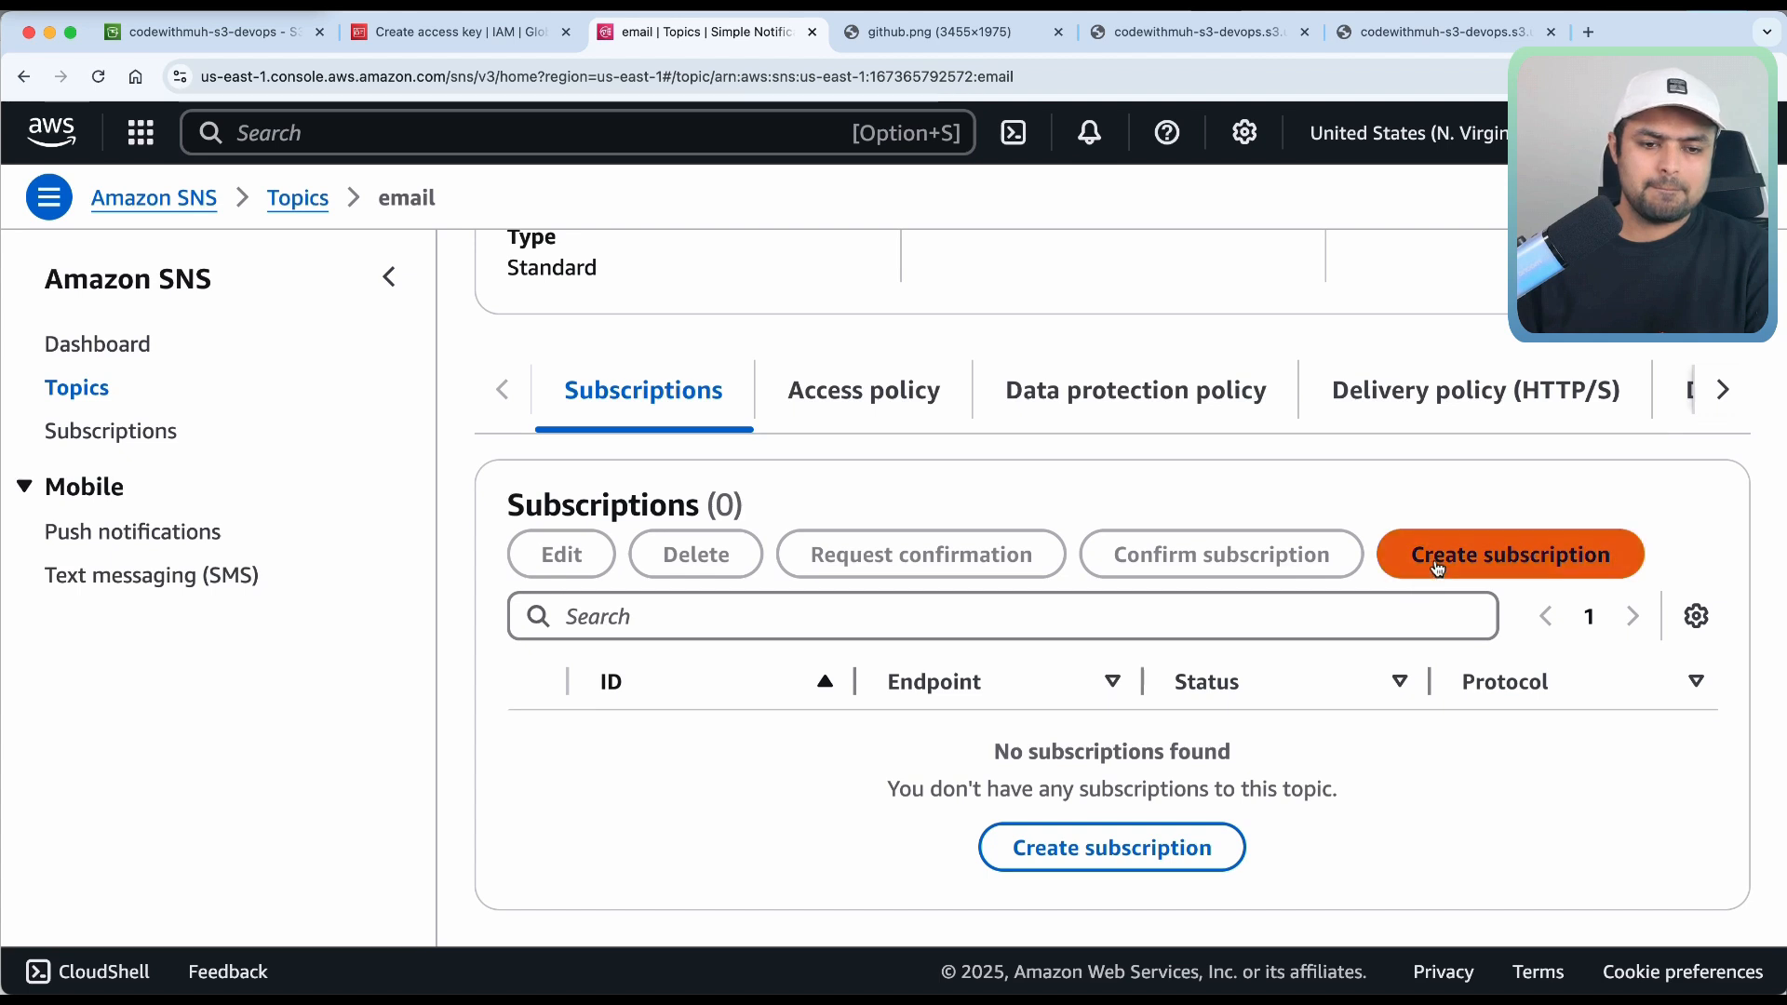
Subscribe the subscriber's Gmail address to the email topic using the Email protocol.
{"action": "left_click", "coordinate": [1433, 557]}
{"action": "left_click", "coordinate": [443, 337]}
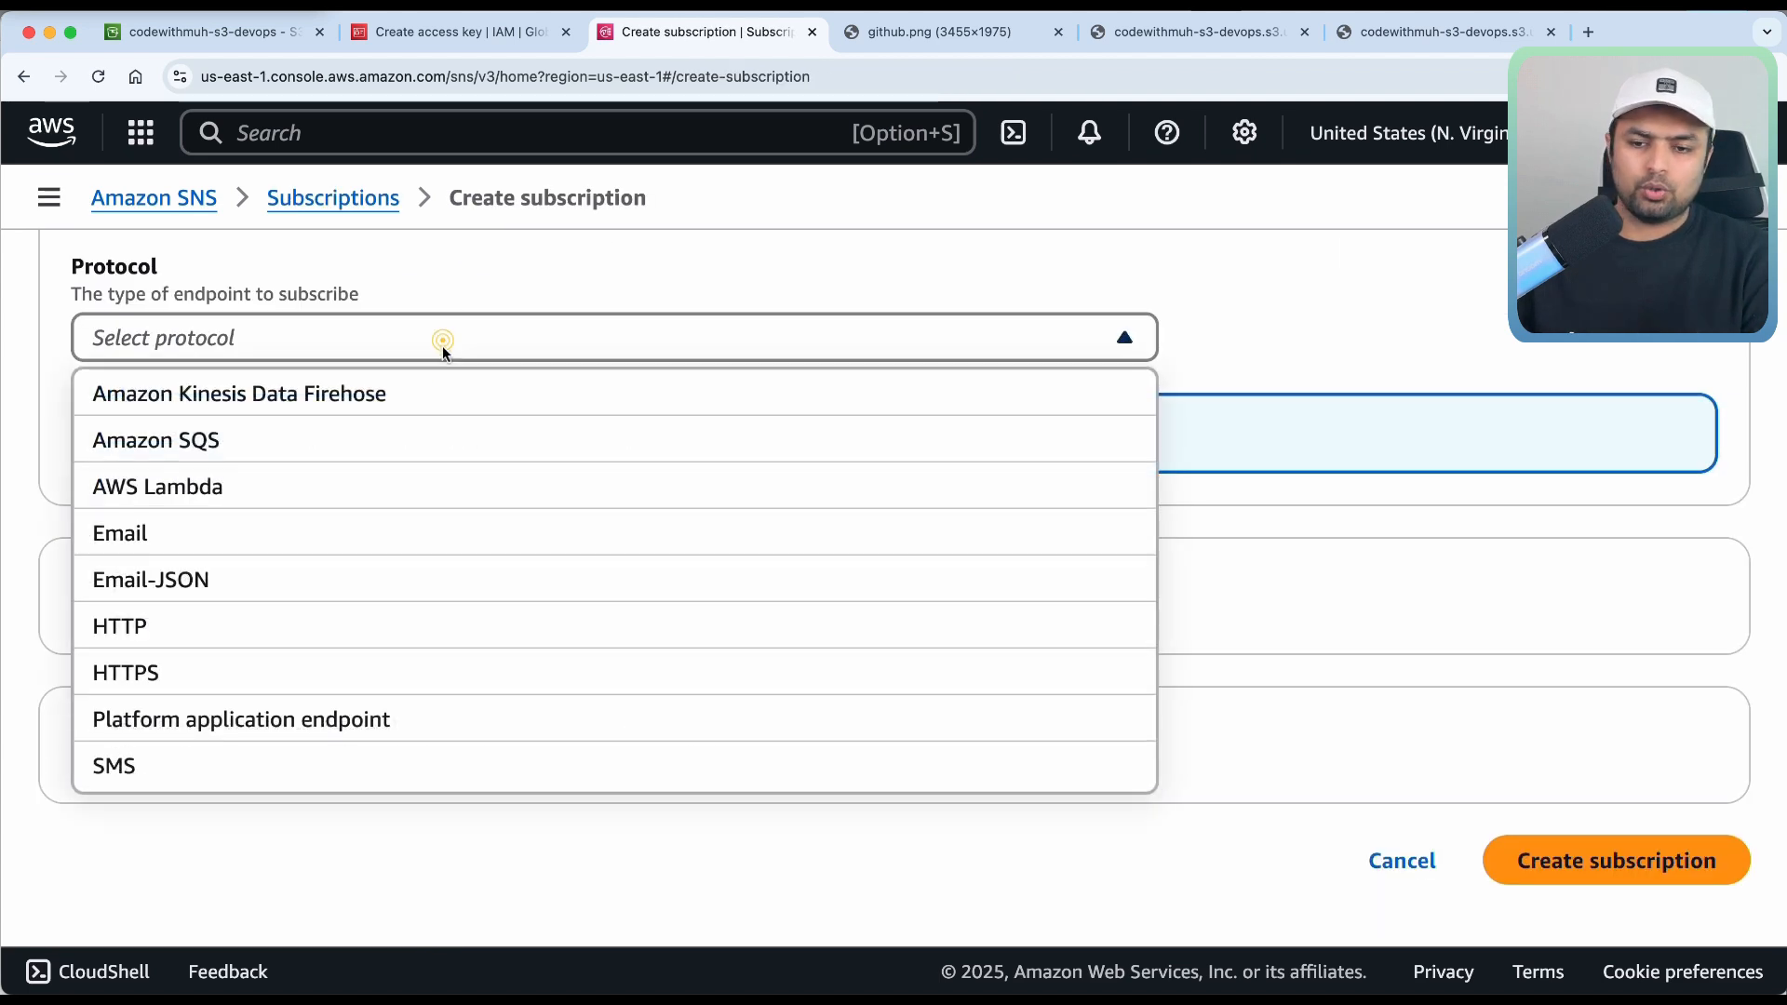
{"action": "left_click", "coordinate": [309, 550]}
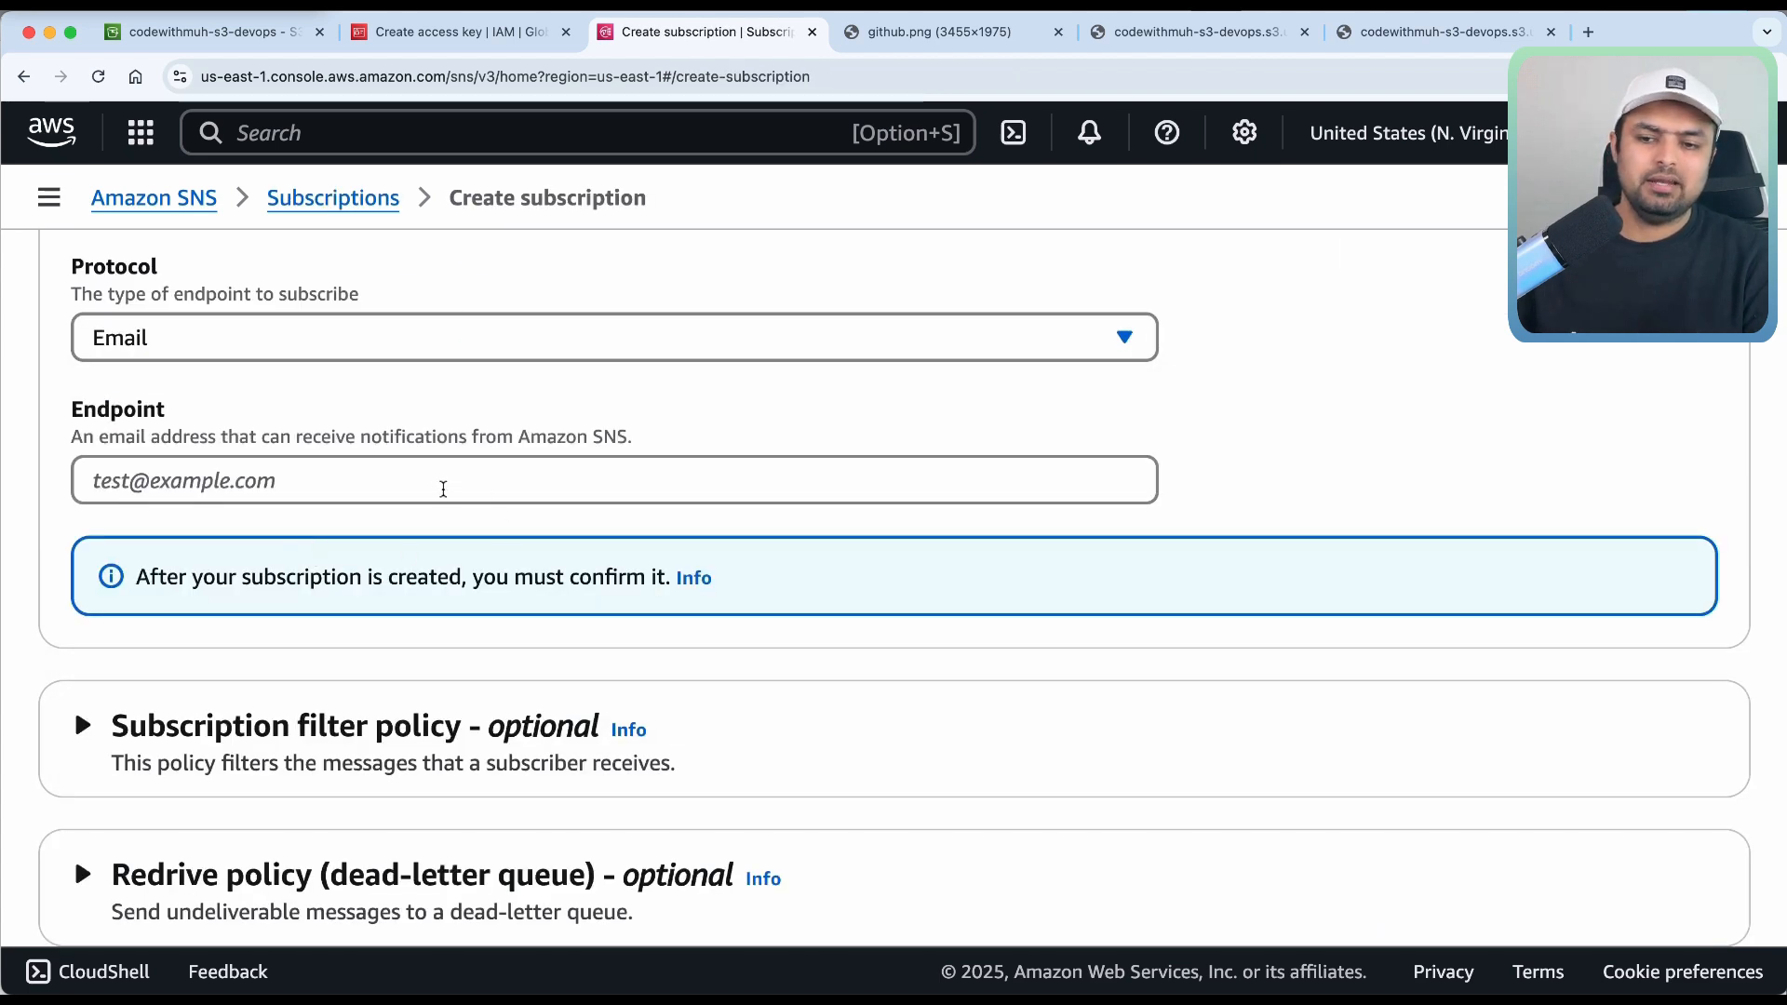
{"action": "left_click", "coordinate": [438, 486]}
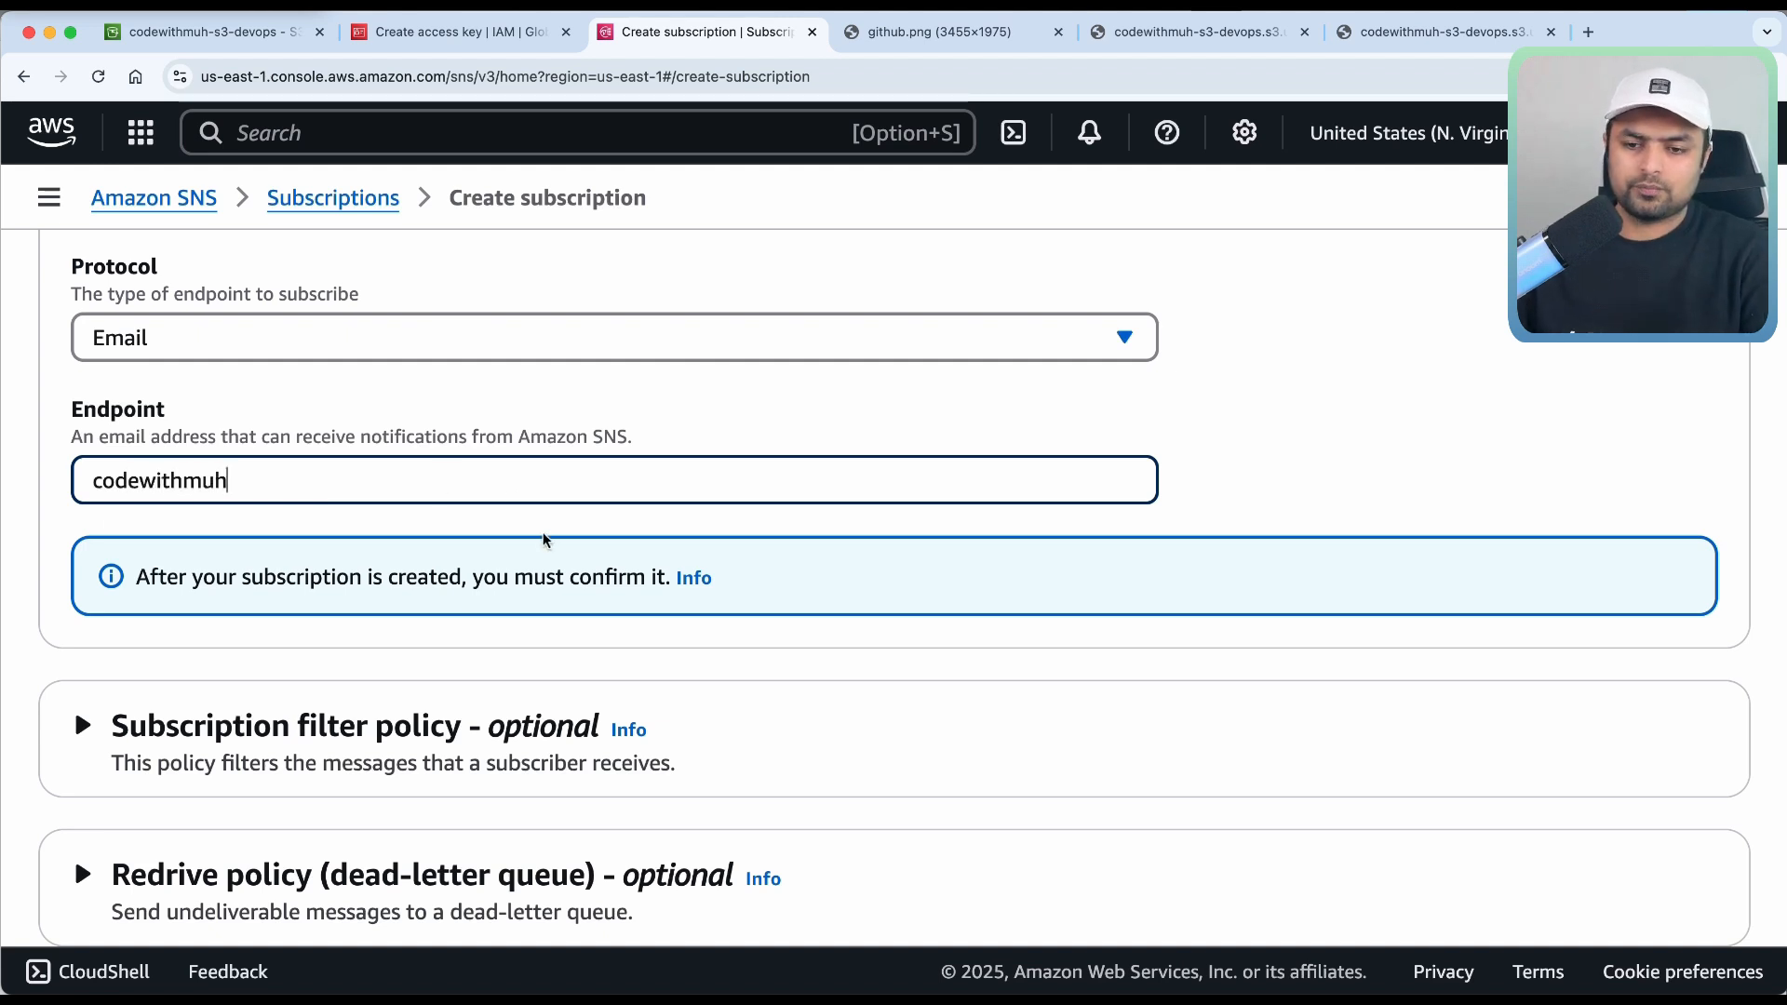
{"action": "scroll", "coordinate": [588, 642], "scroll_direction": "down", "scroll_amount": 3}
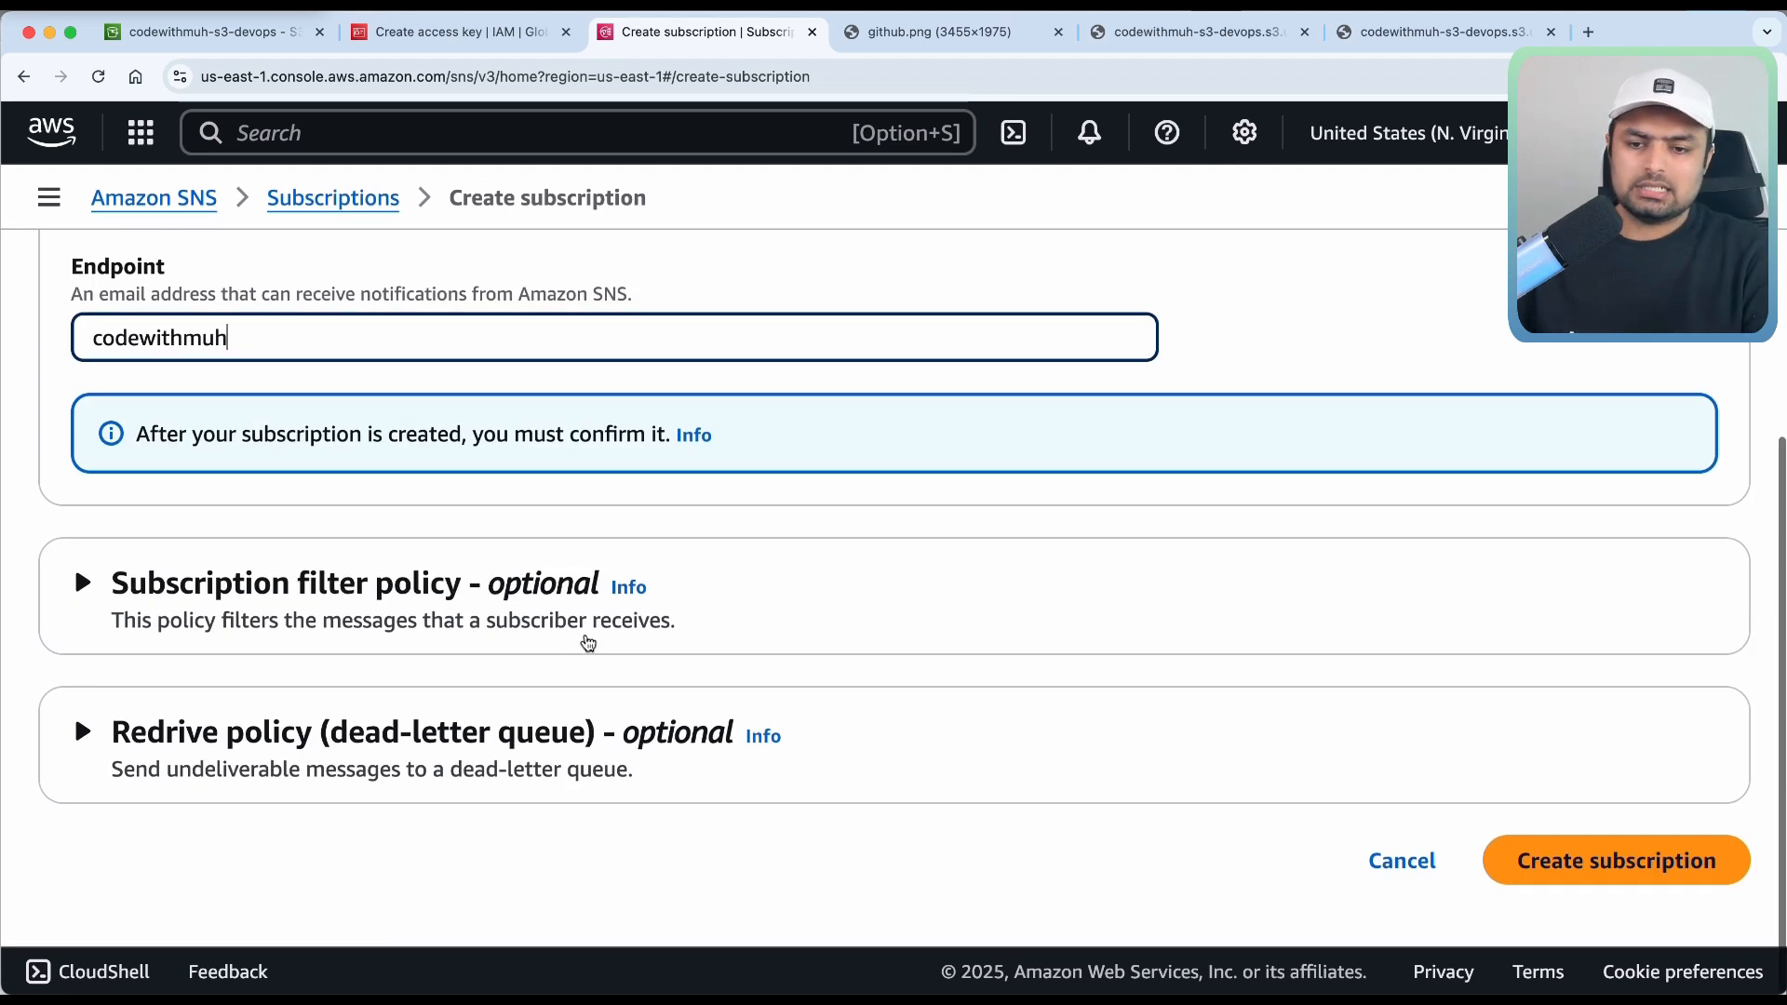
{"action": "left_click", "coordinate": [1624, 872]}
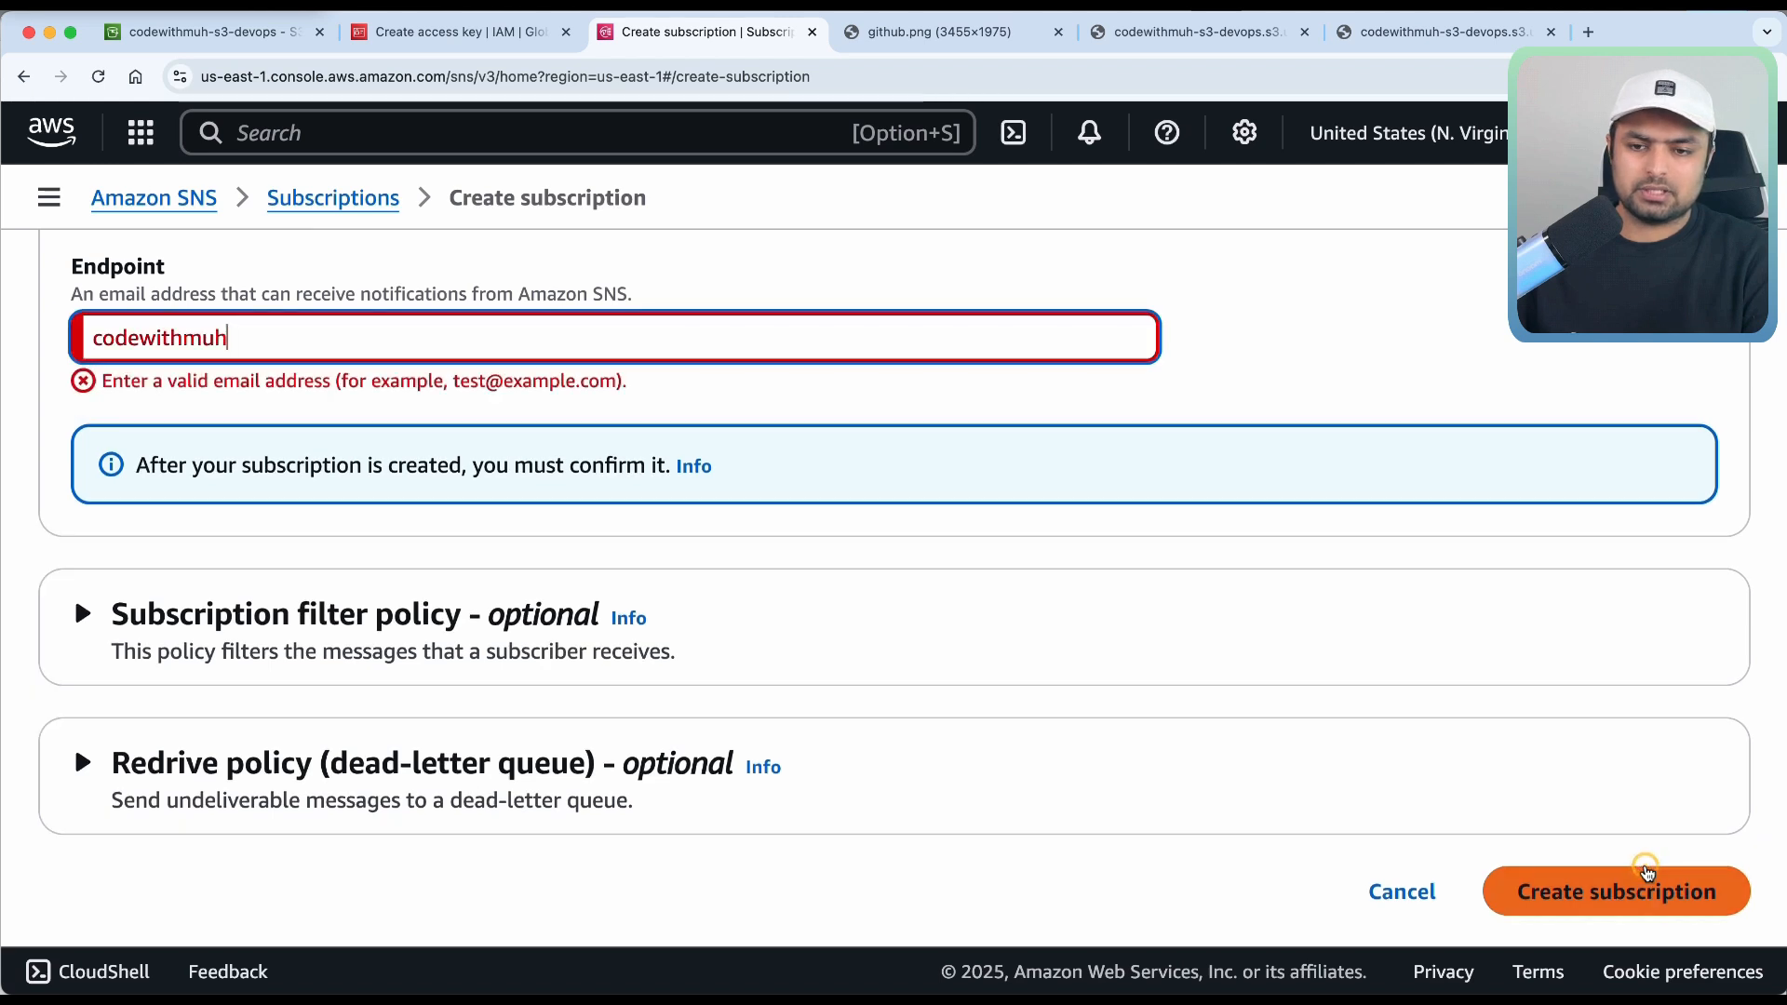
{"action": "type", "text": "@g"}
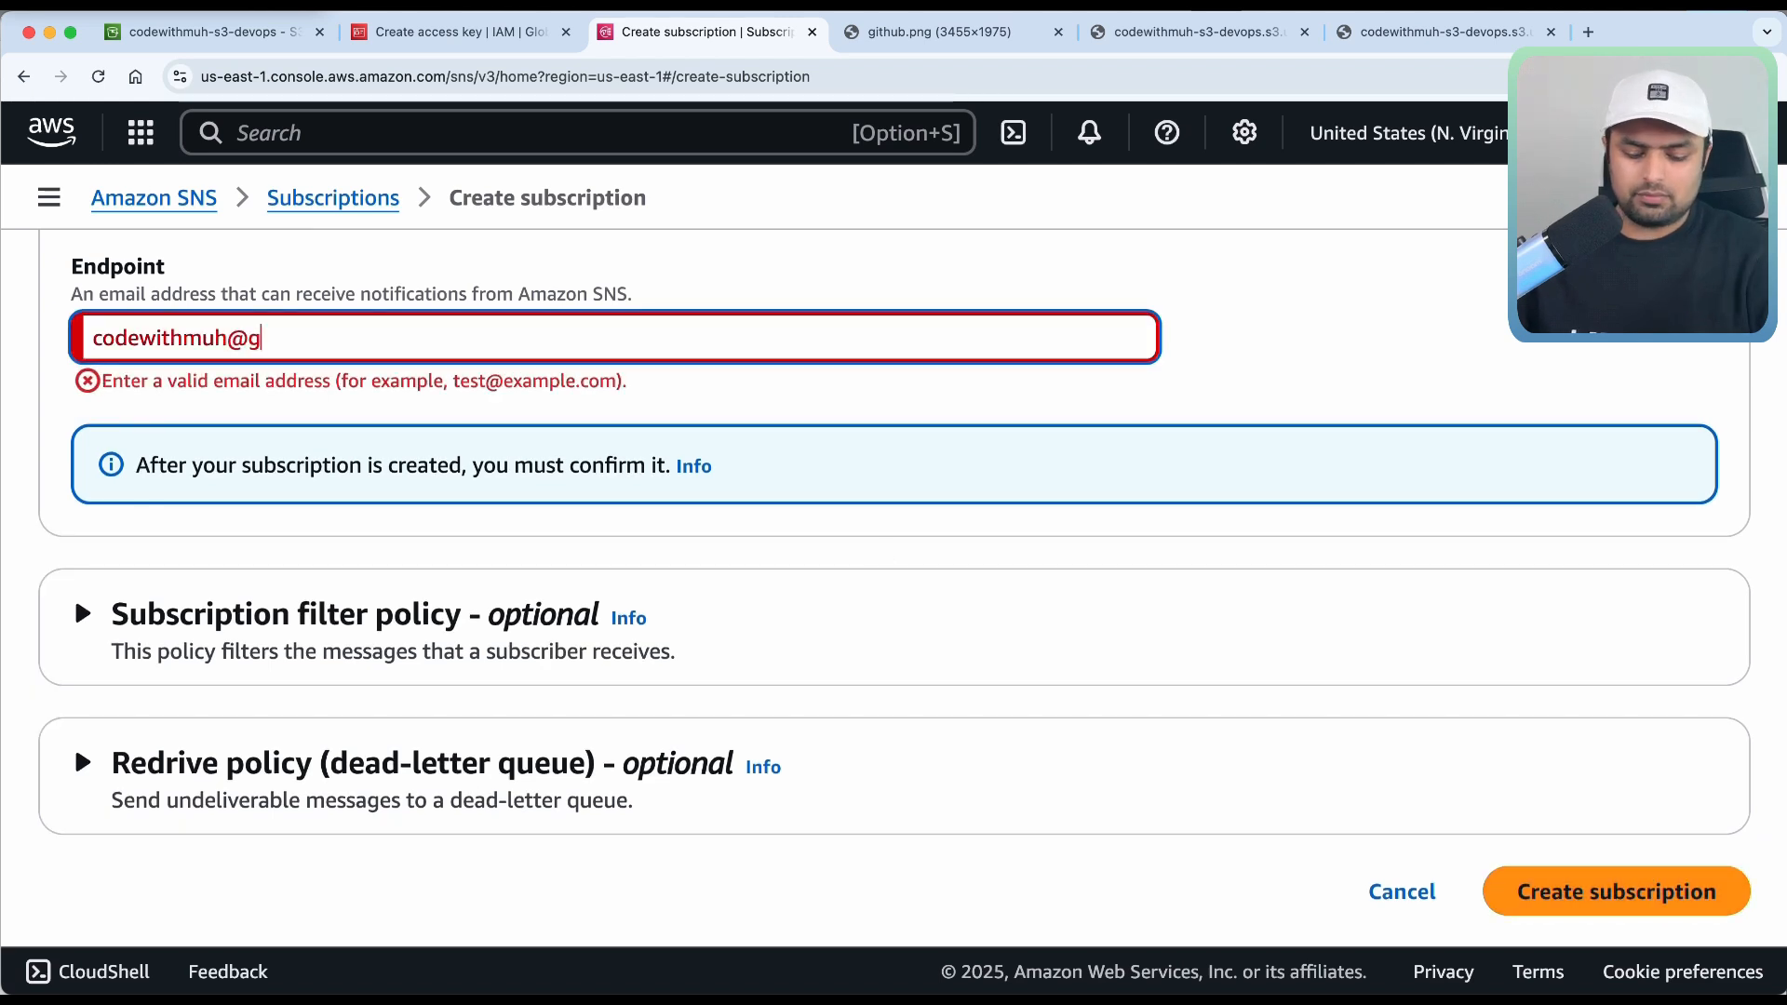
{"action": "type", "text": "mail.com"}
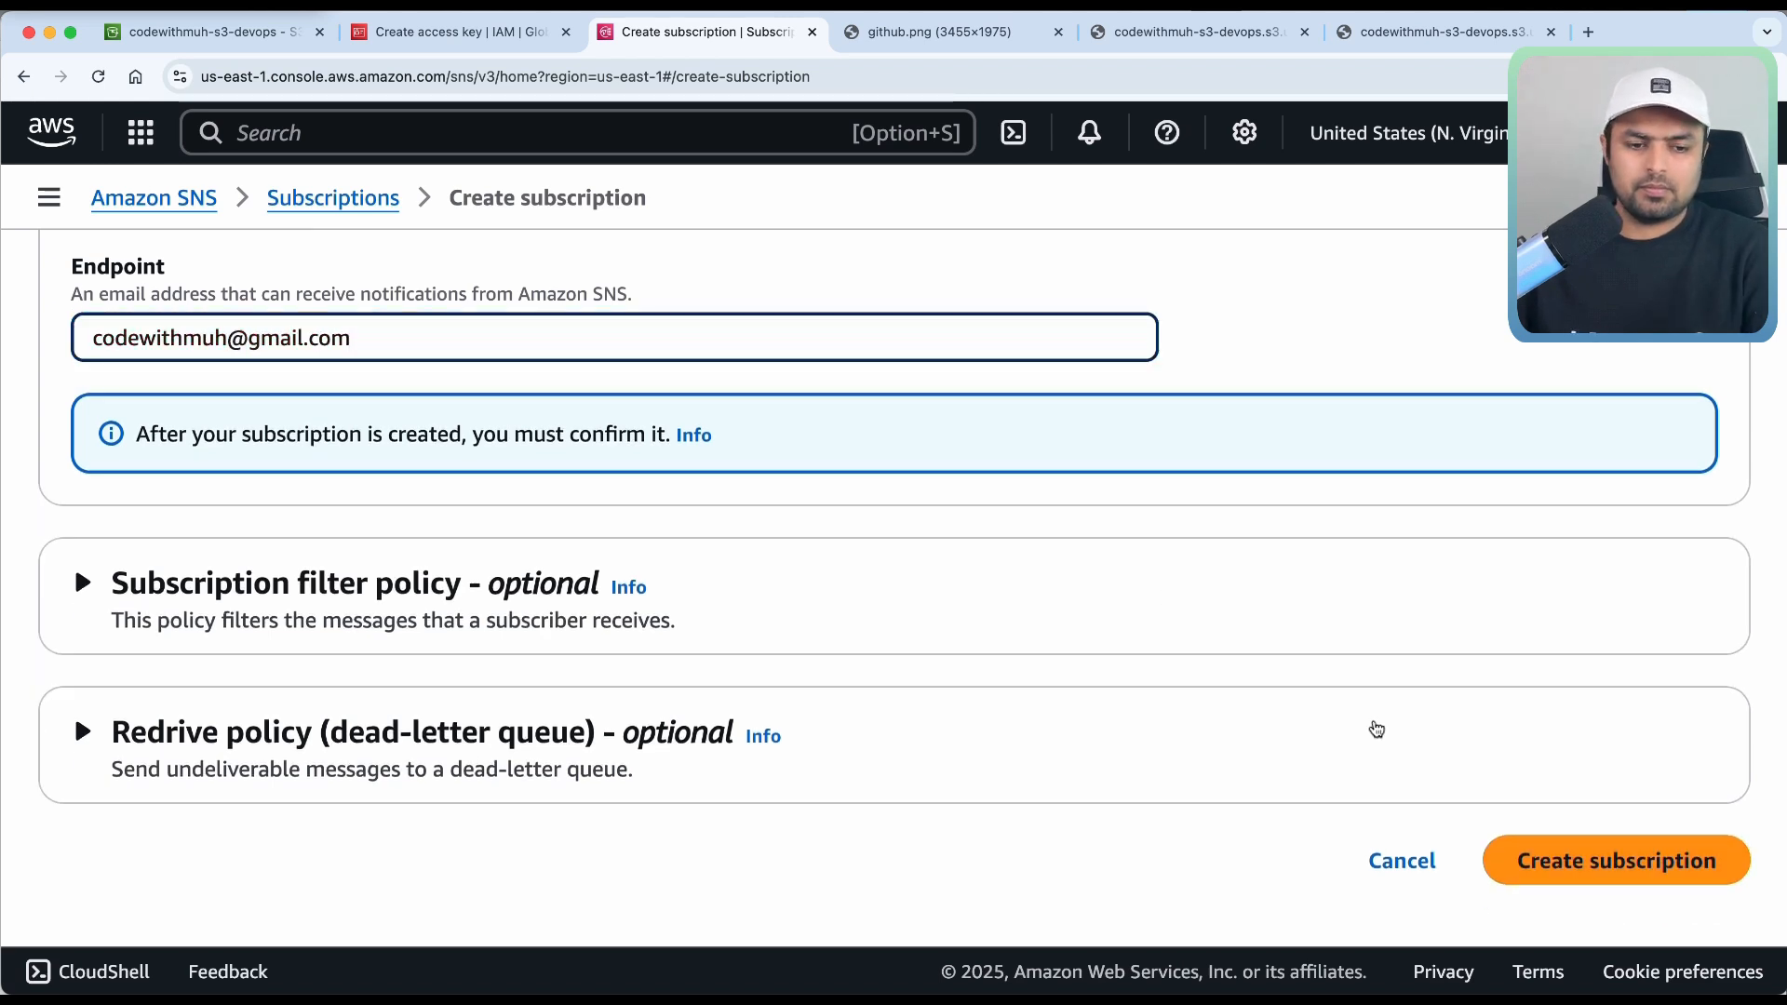
{"action": "left_click", "coordinate": [1603, 854]}
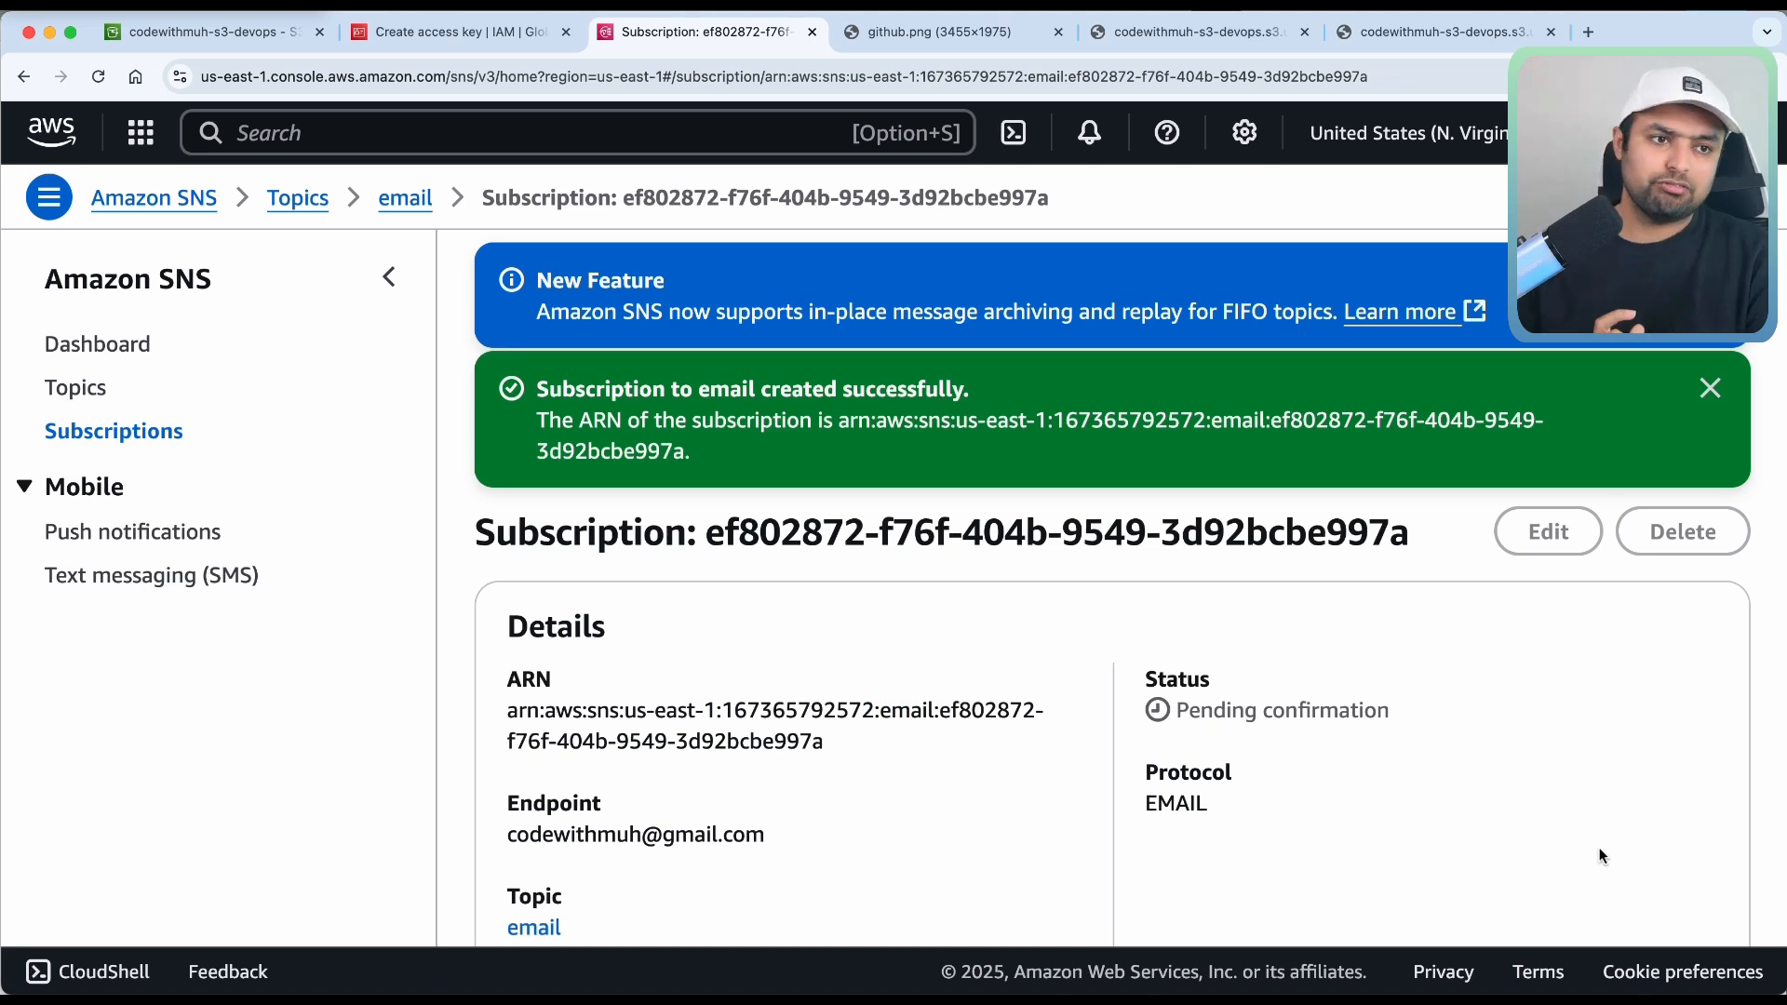
Confirm the subscription from the AWS Notification email, then return to the subscription details.
{"action": "left_click", "coordinate": [1588, 33]}
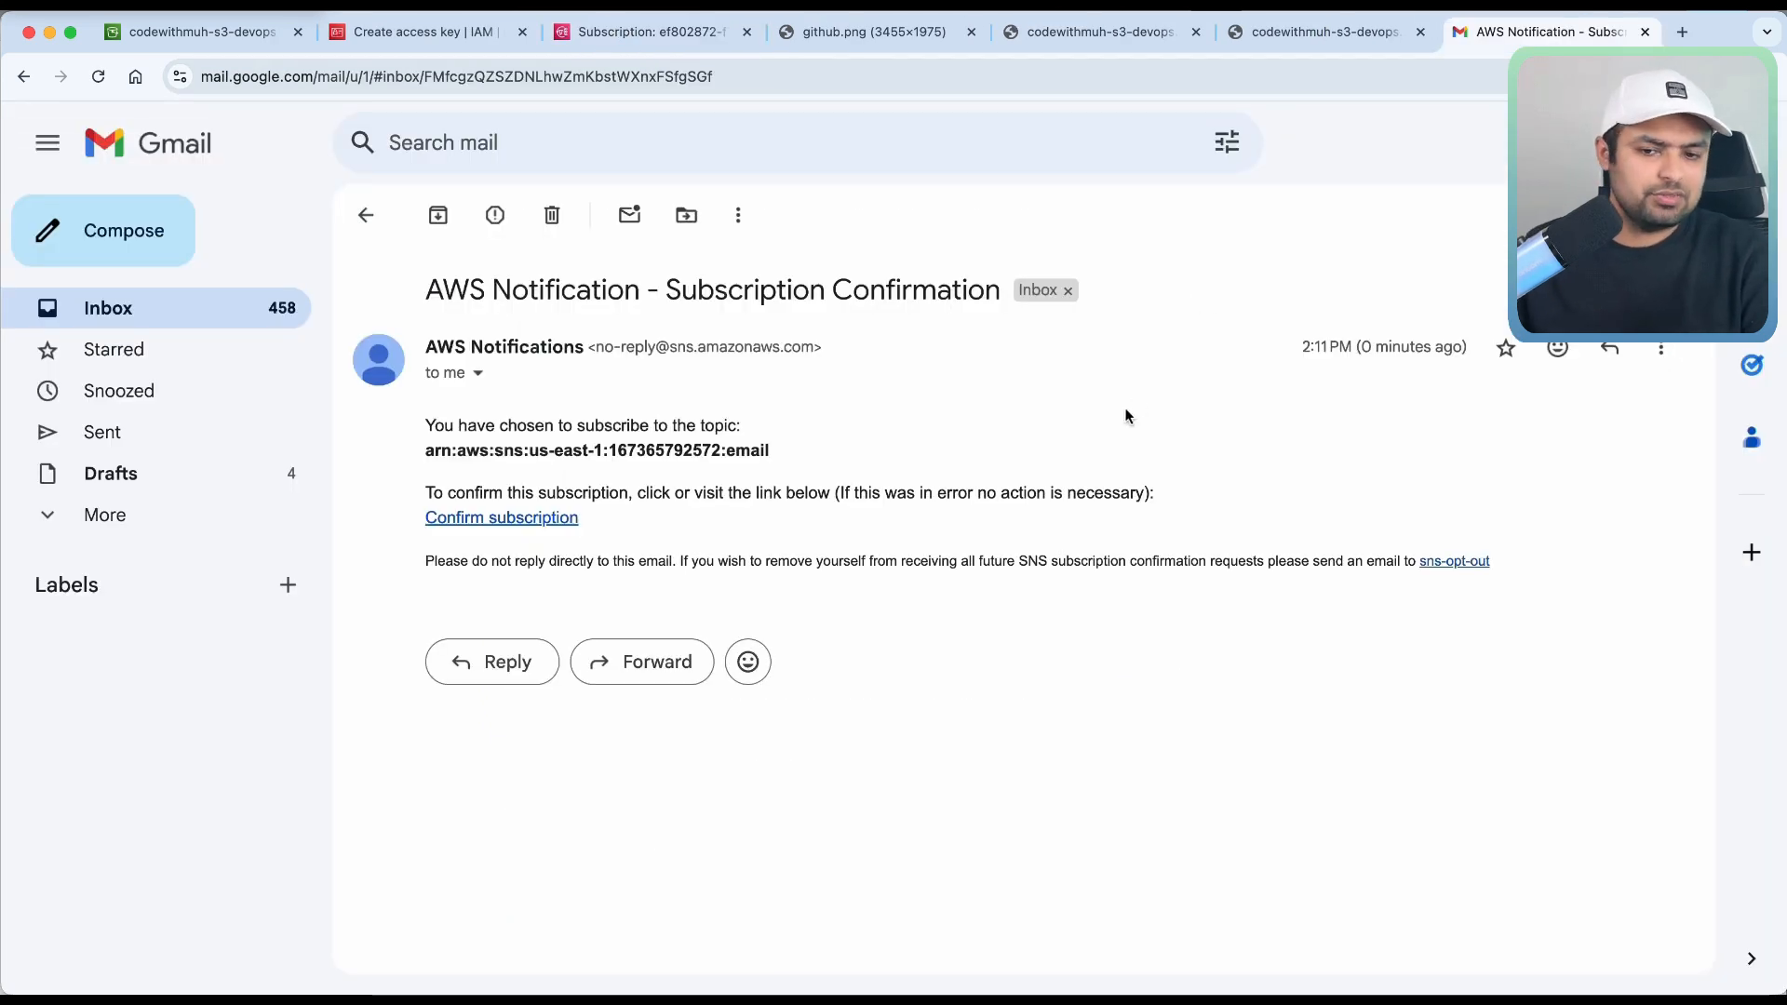
{"action": "left_click", "coordinate": [524, 527]}
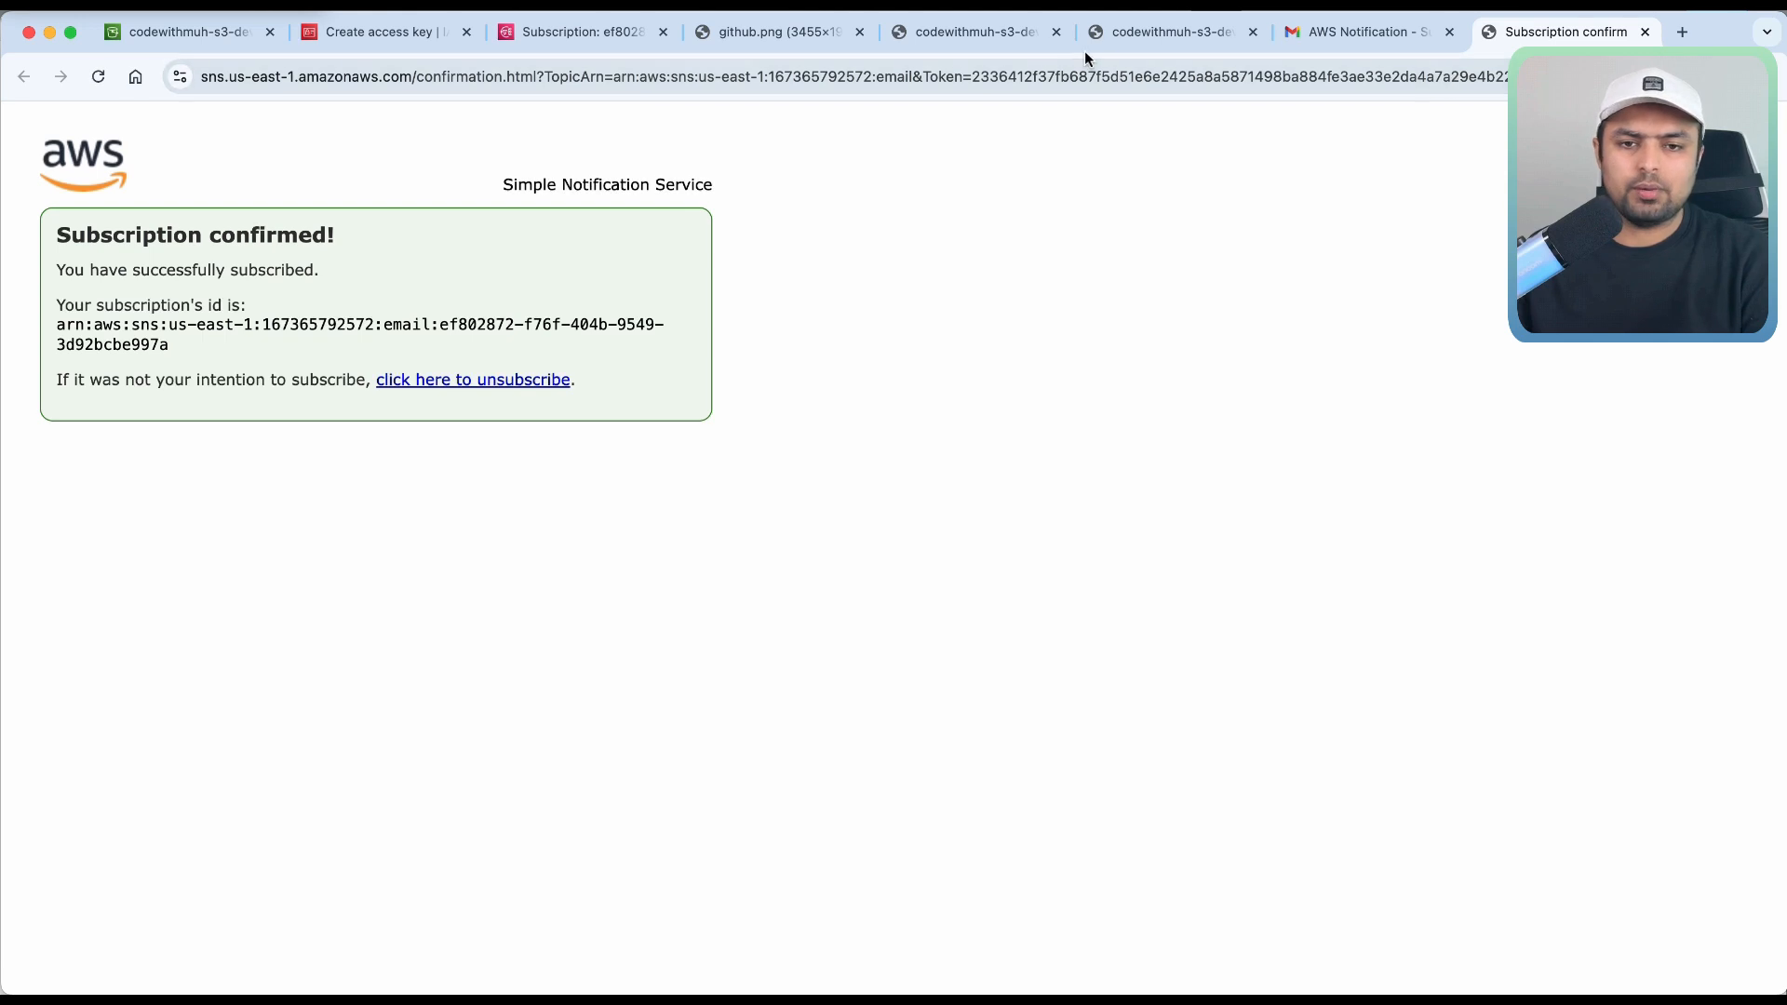
{"action": "left_click", "coordinate": [576, 32]}
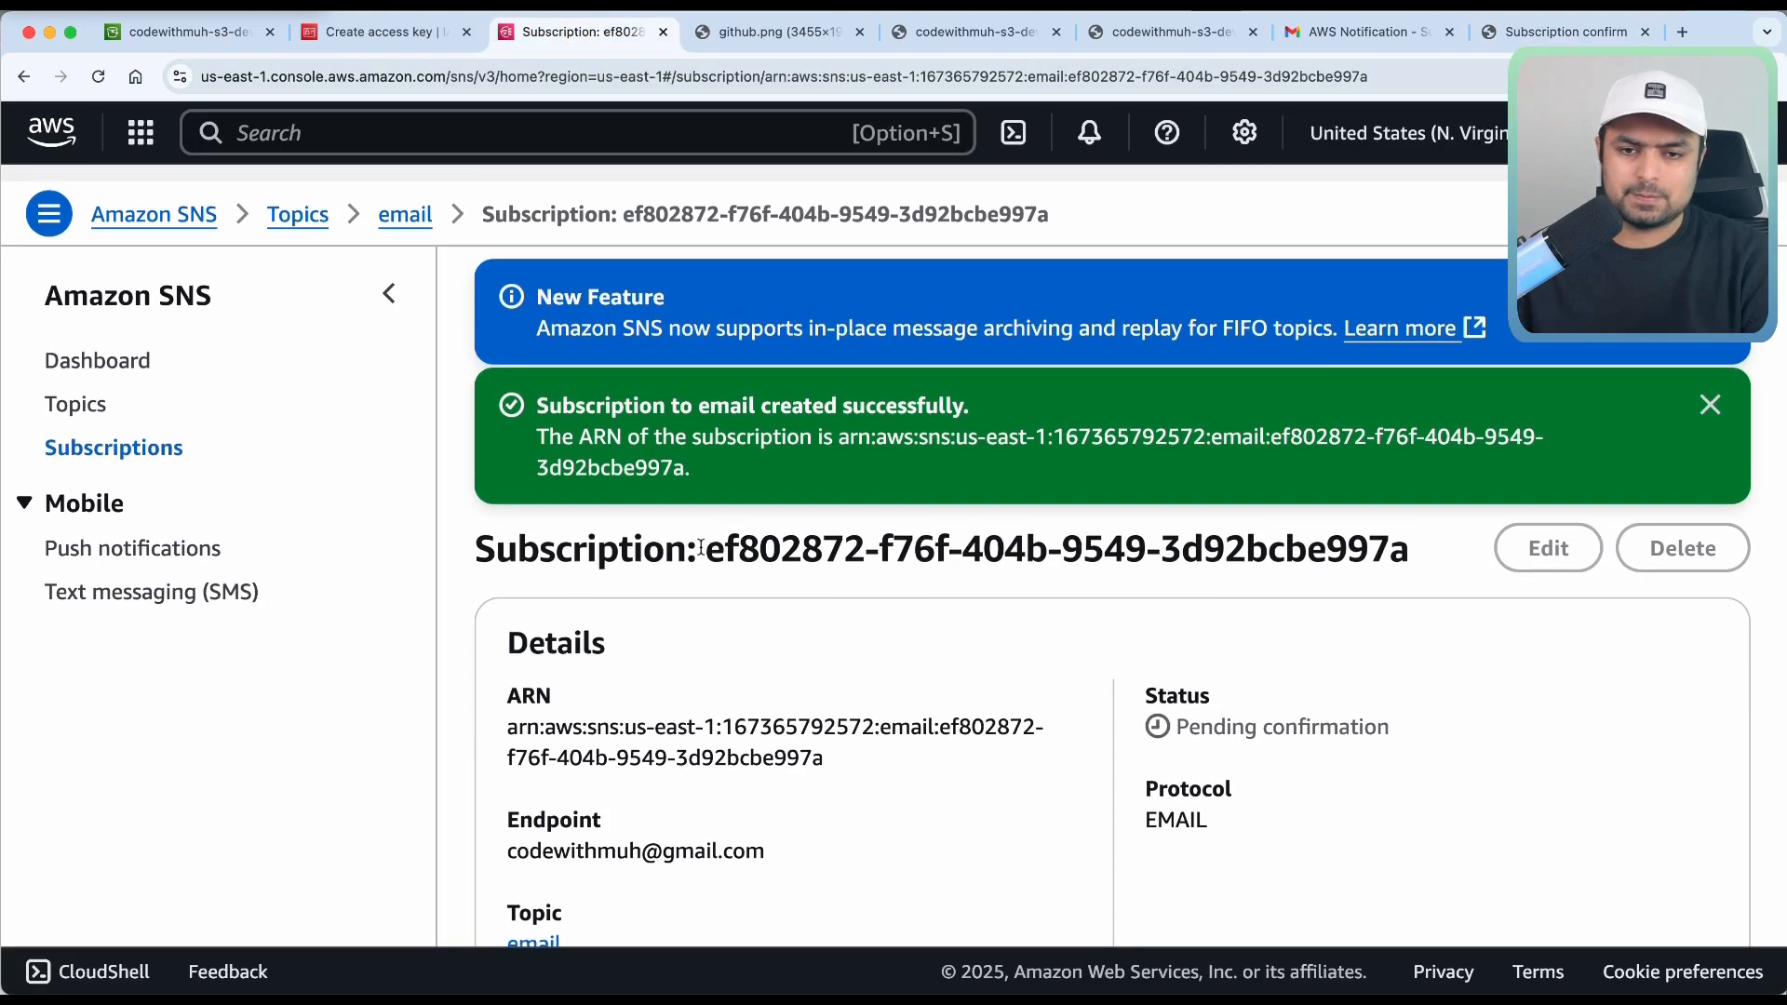
Go back to the Topics list and open the email topic's details.
{"action": "left_click", "coordinate": [308, 197]}
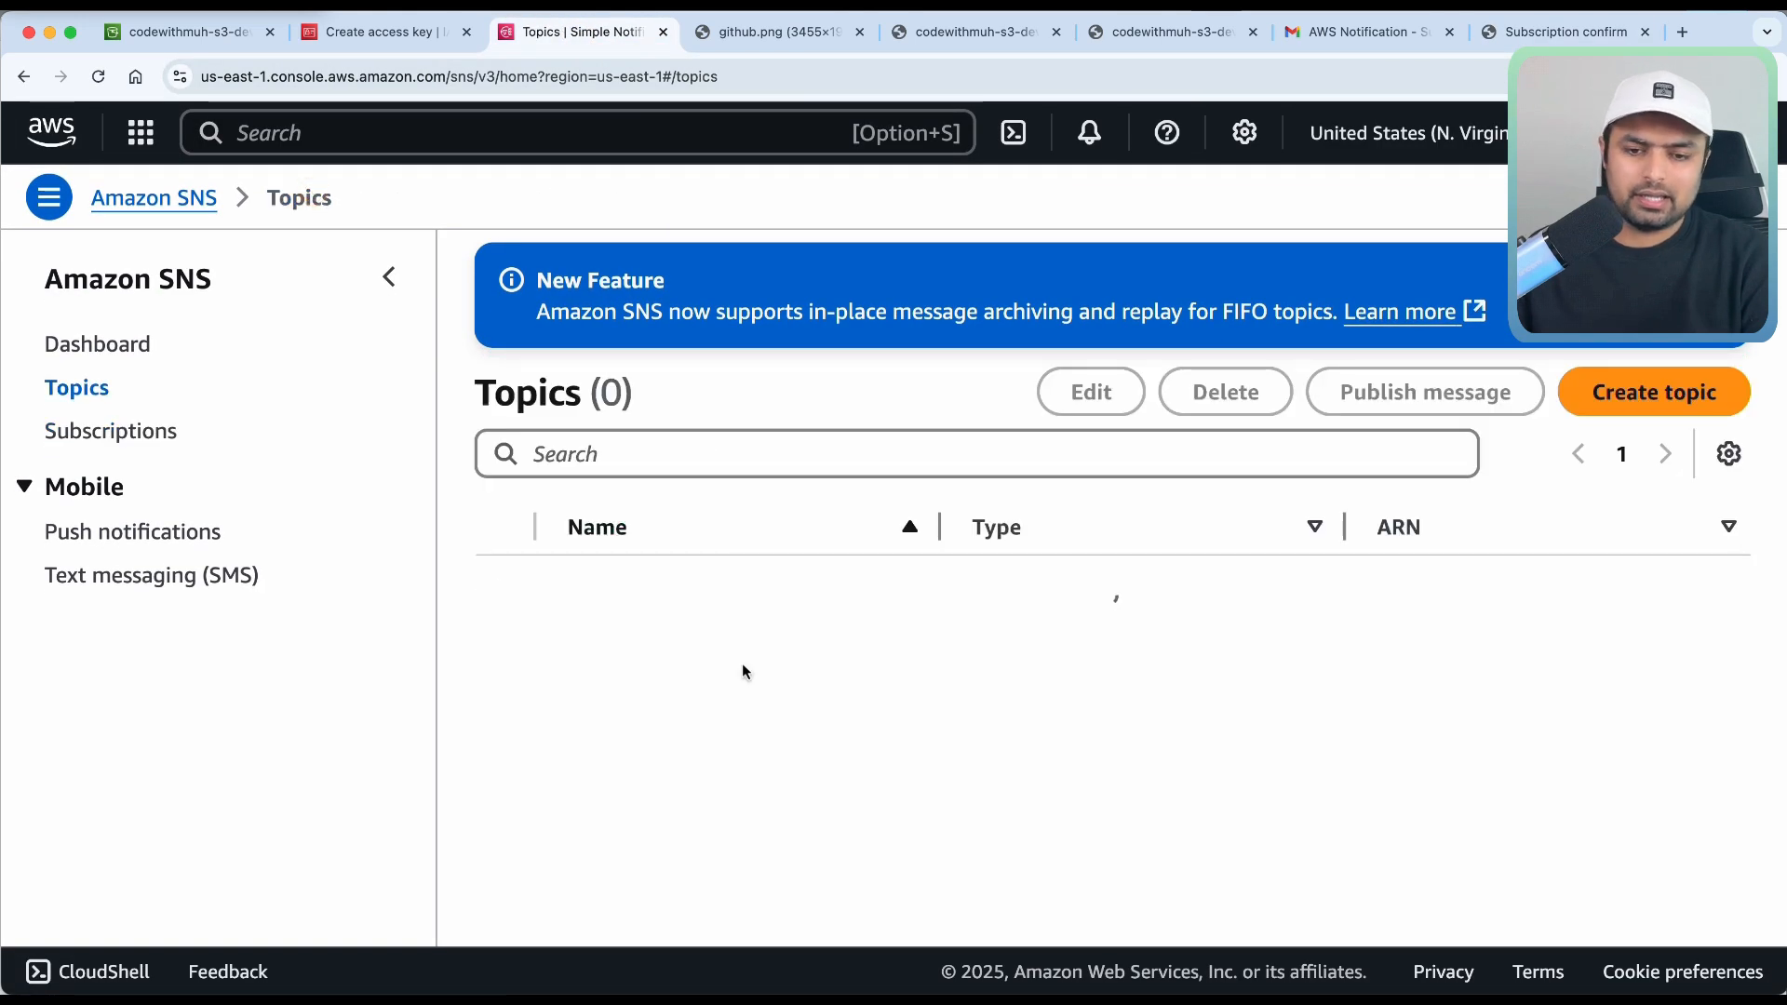
{"action": "left_click", "coordinate": [585, 597]}
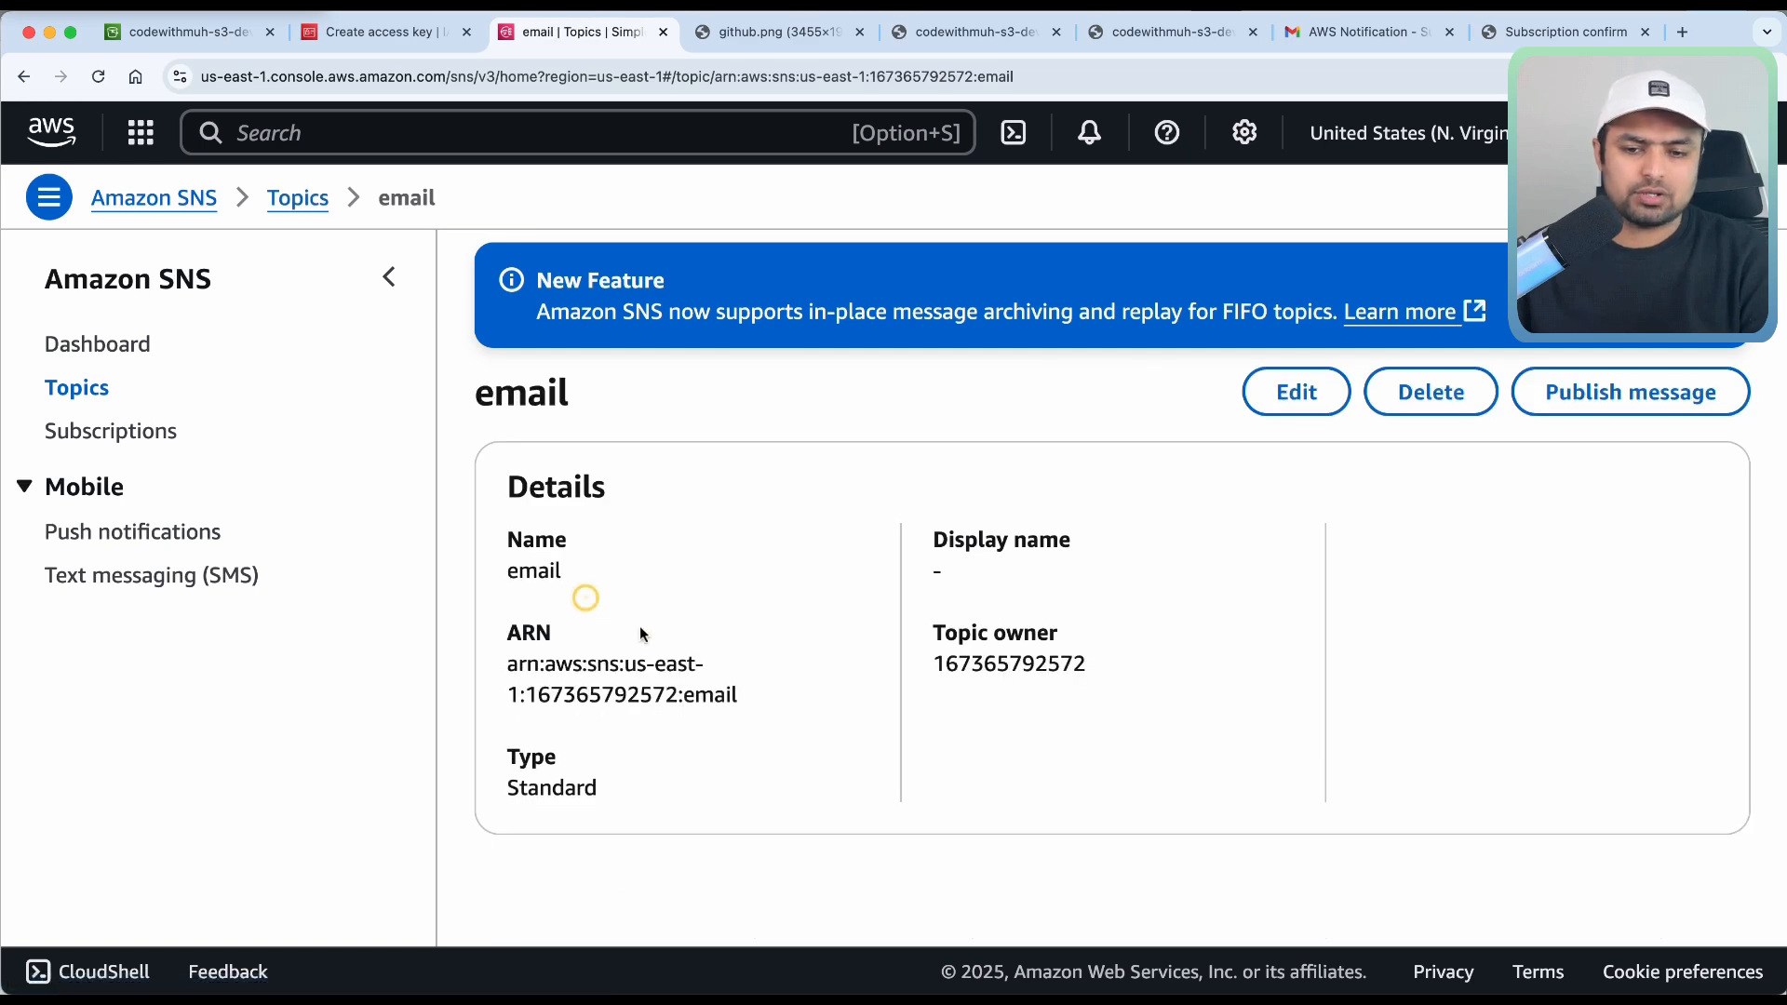
{"action": "scroll", "coordinate": [641, 706], "scroll_direction": "down", "scroll_amount": 5}
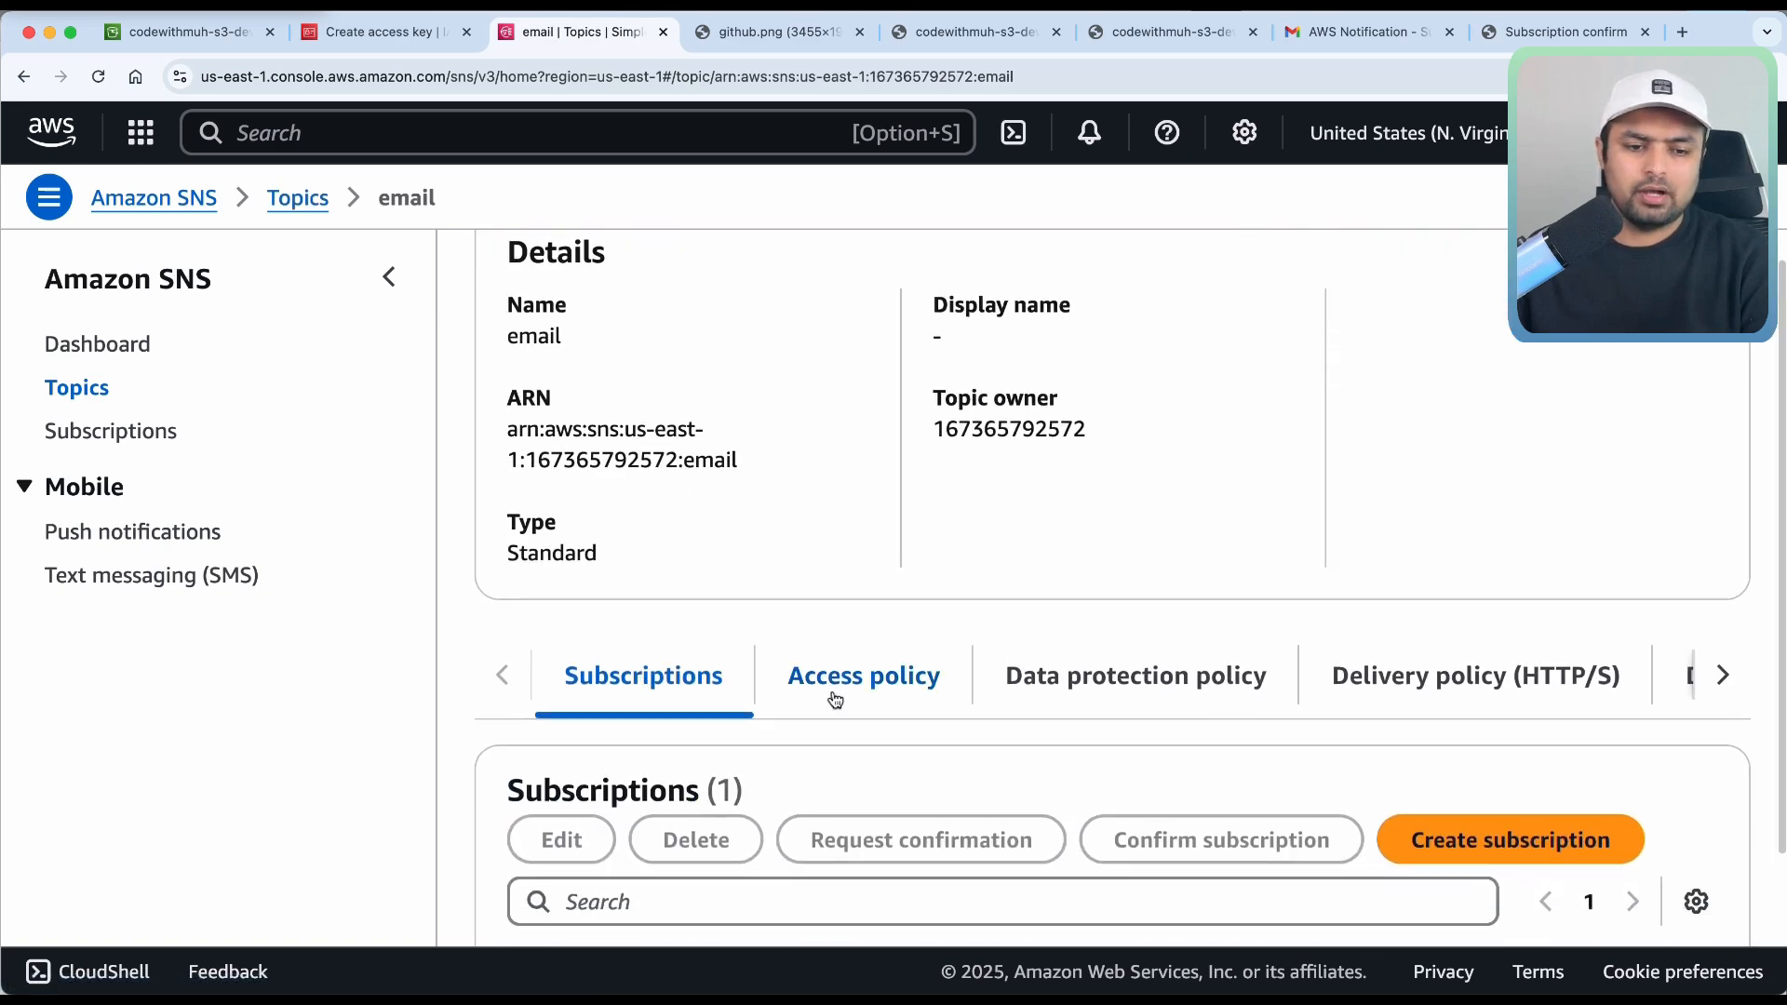
Show the email topic's Access policy and select its entire JSON.
{"action": "left_click", "coordinate": [835, 700]}
{"action": "scroll", "coordinate": [835, 694], "scroll_direction": "down", "scroll_amount": 8}
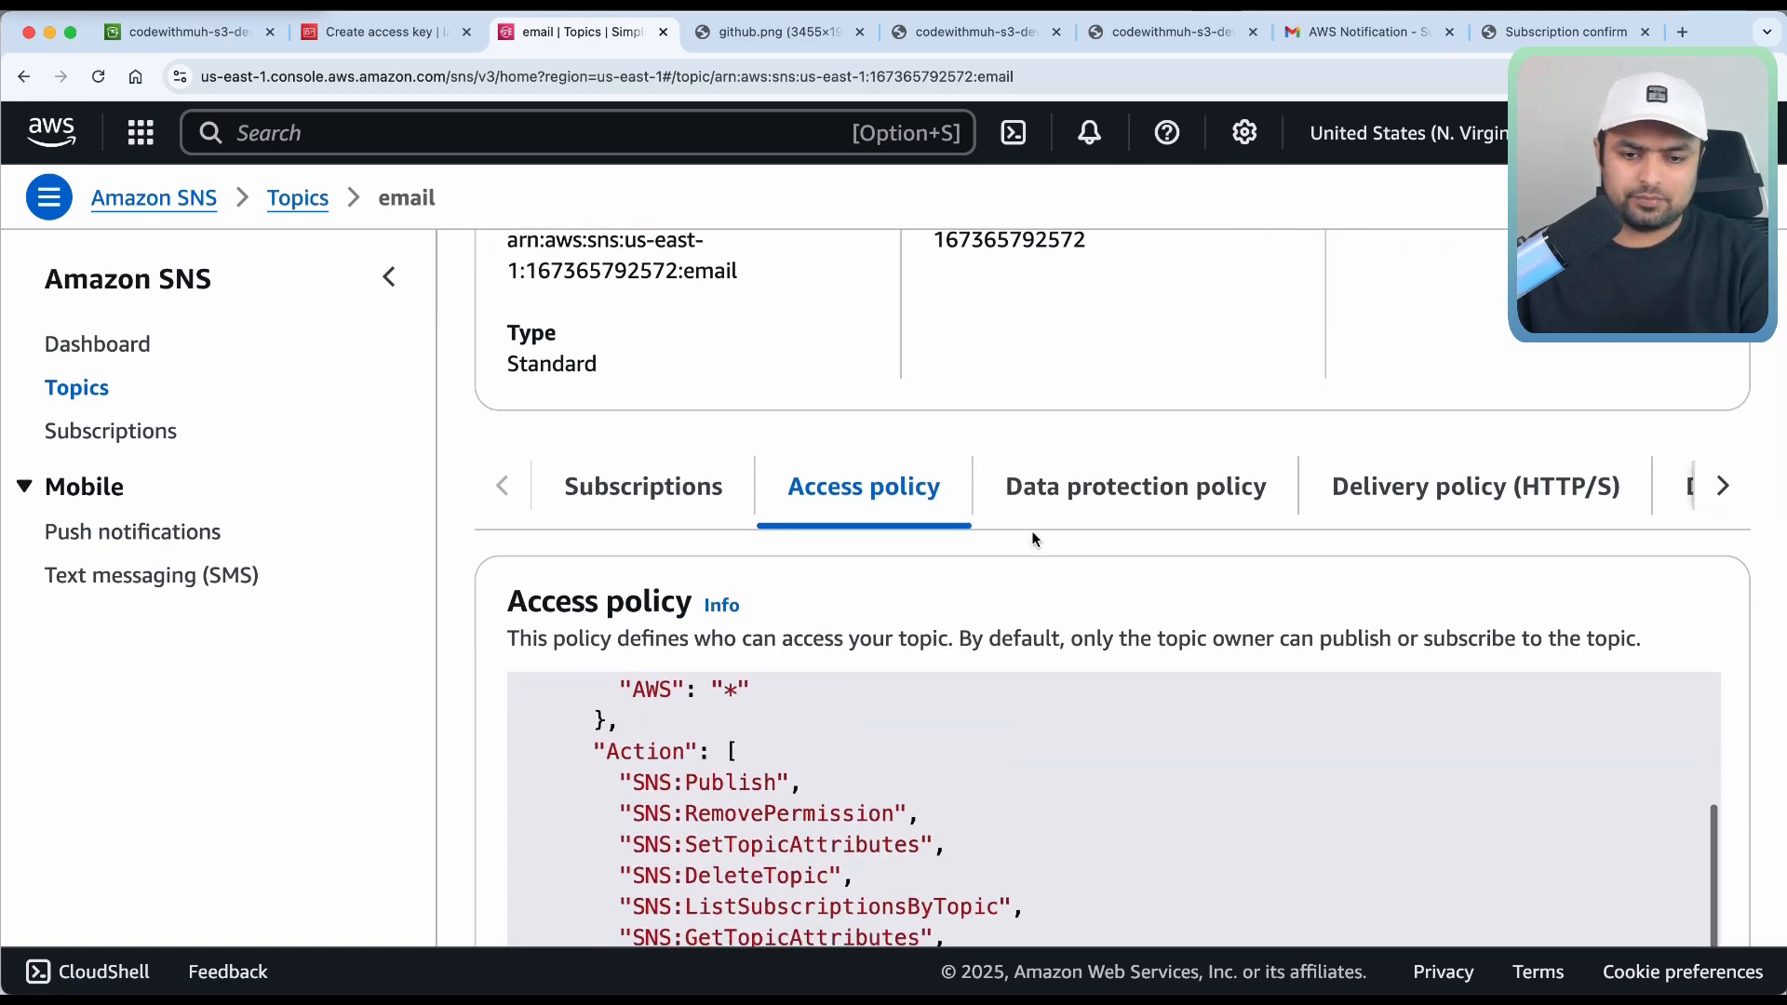
{"action": "scroll", "coordinate": [1031, 531], "scroll_direction": "down", "scroll_amount": 5}
{"action": "left_click", "coordinate": [1025, 618]}
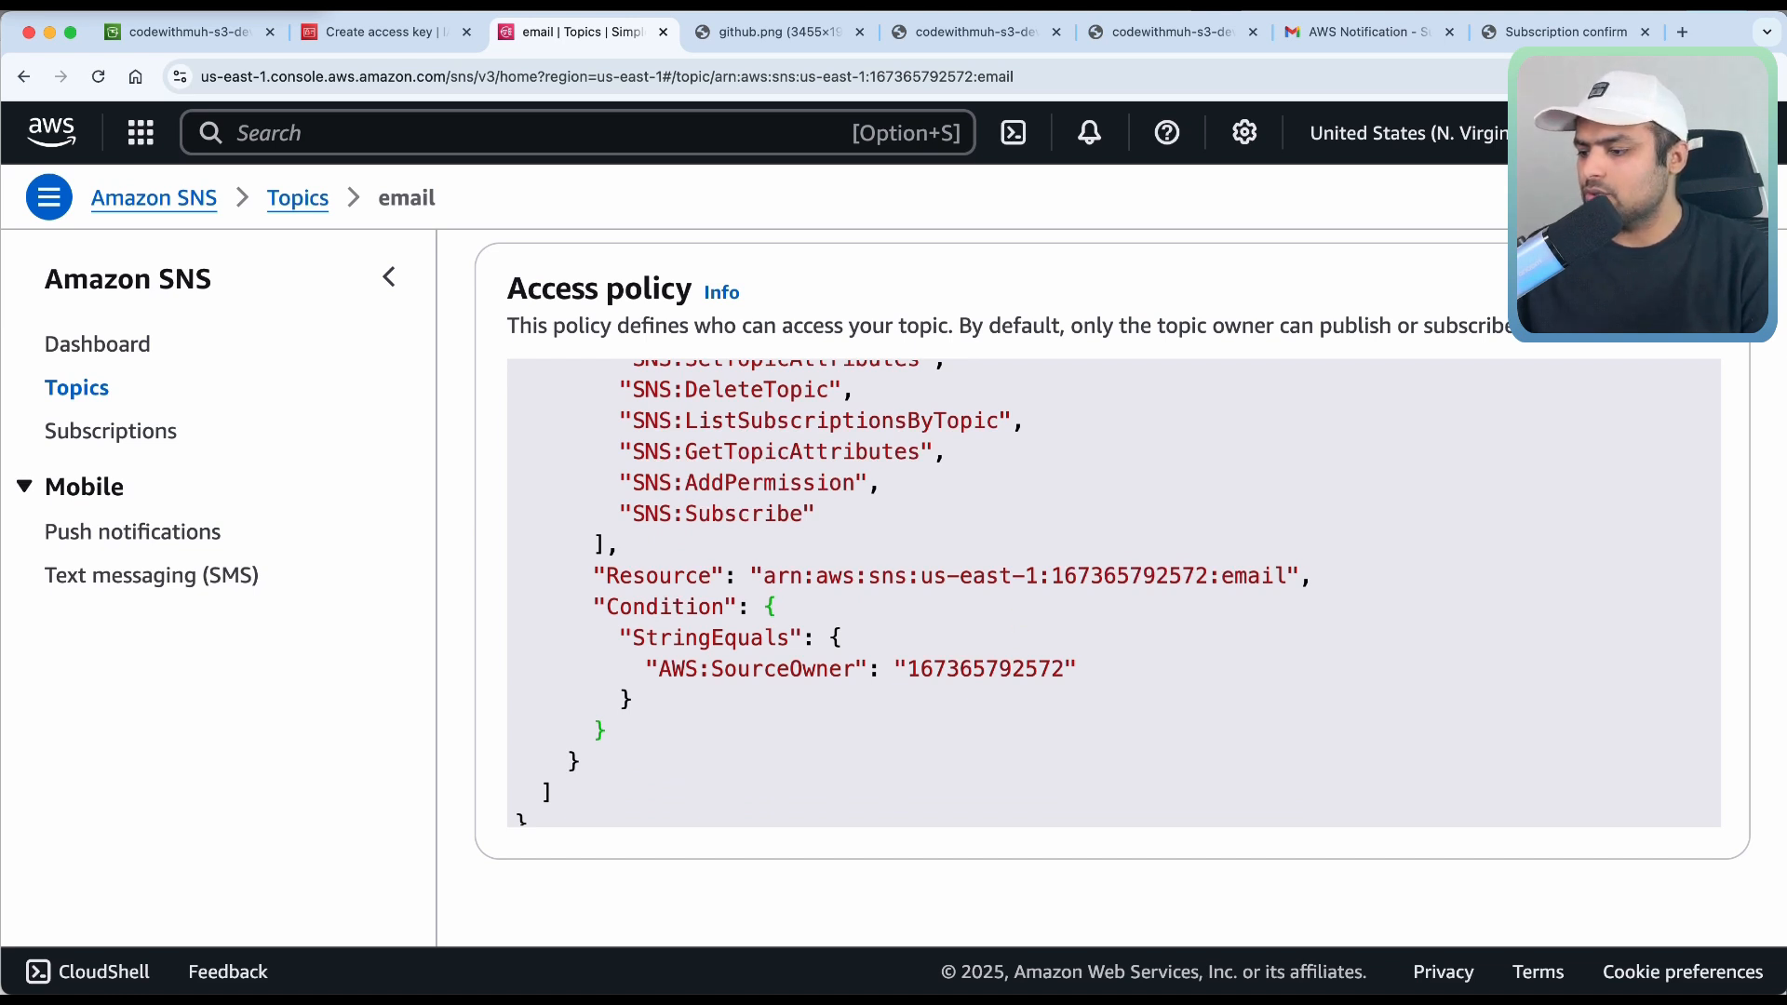
{"action": "key", "text": "super+Tab"}
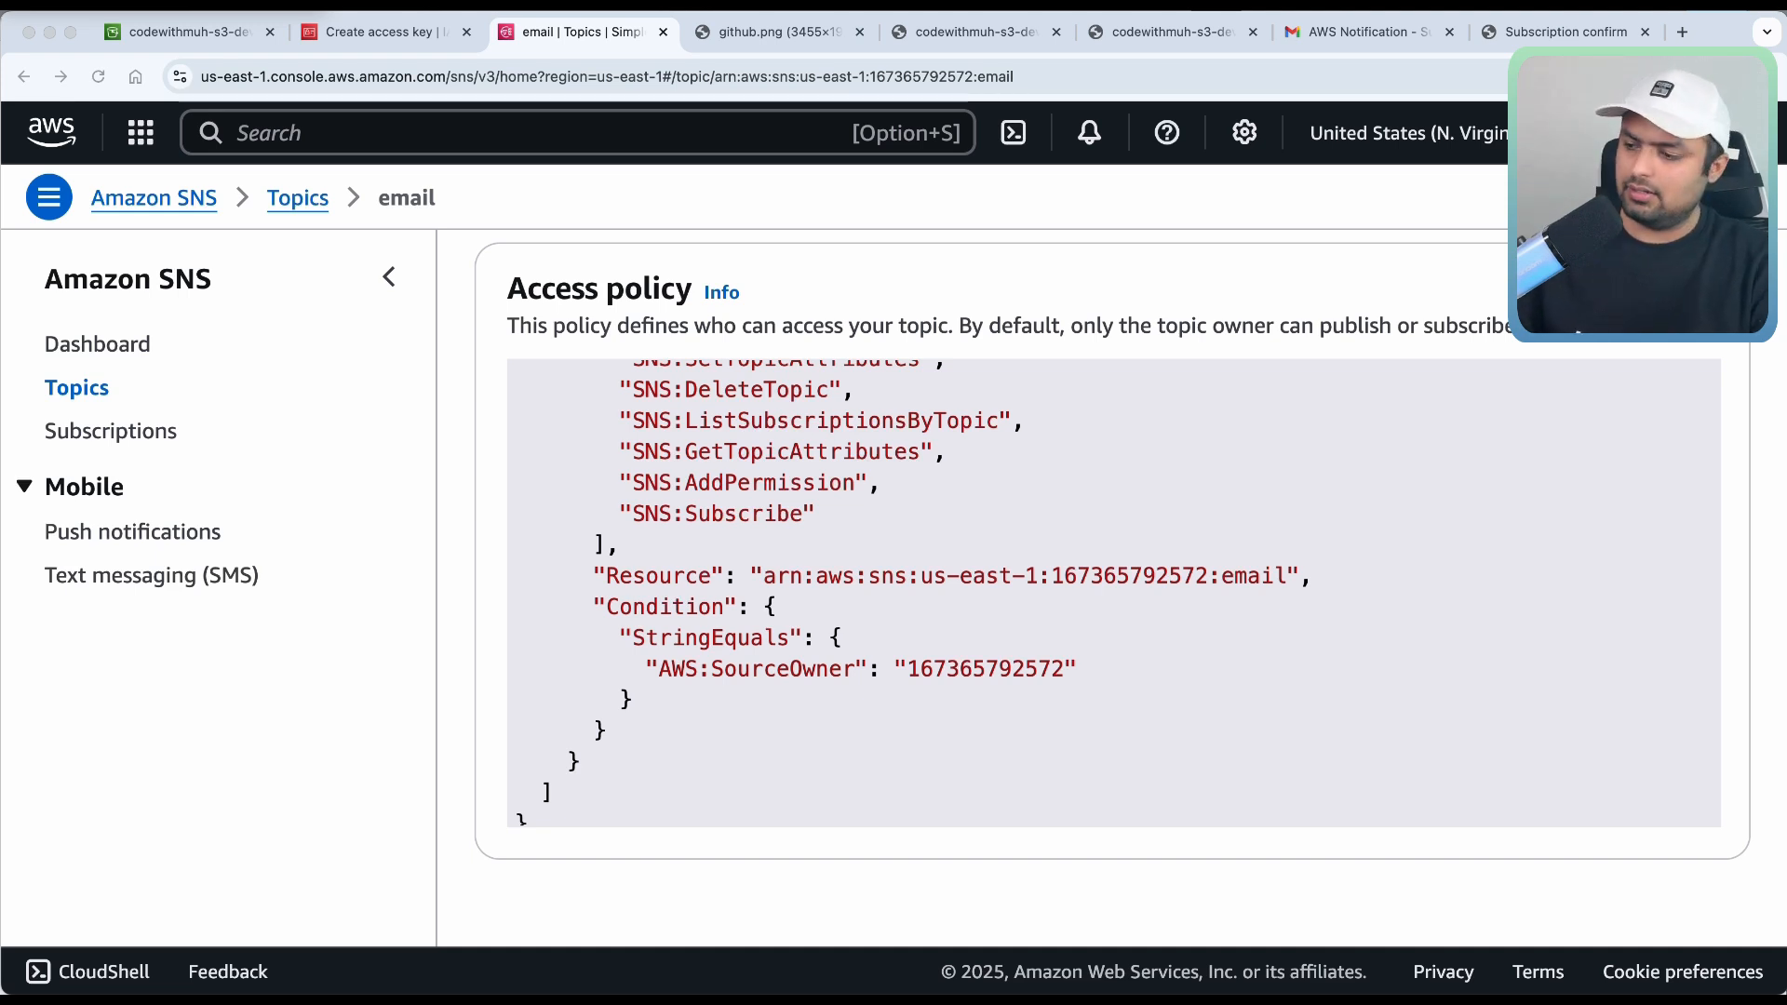
{"action": "left_click", "coordinate": [566, 653]}
{"action": "key", "text": "super+a"}
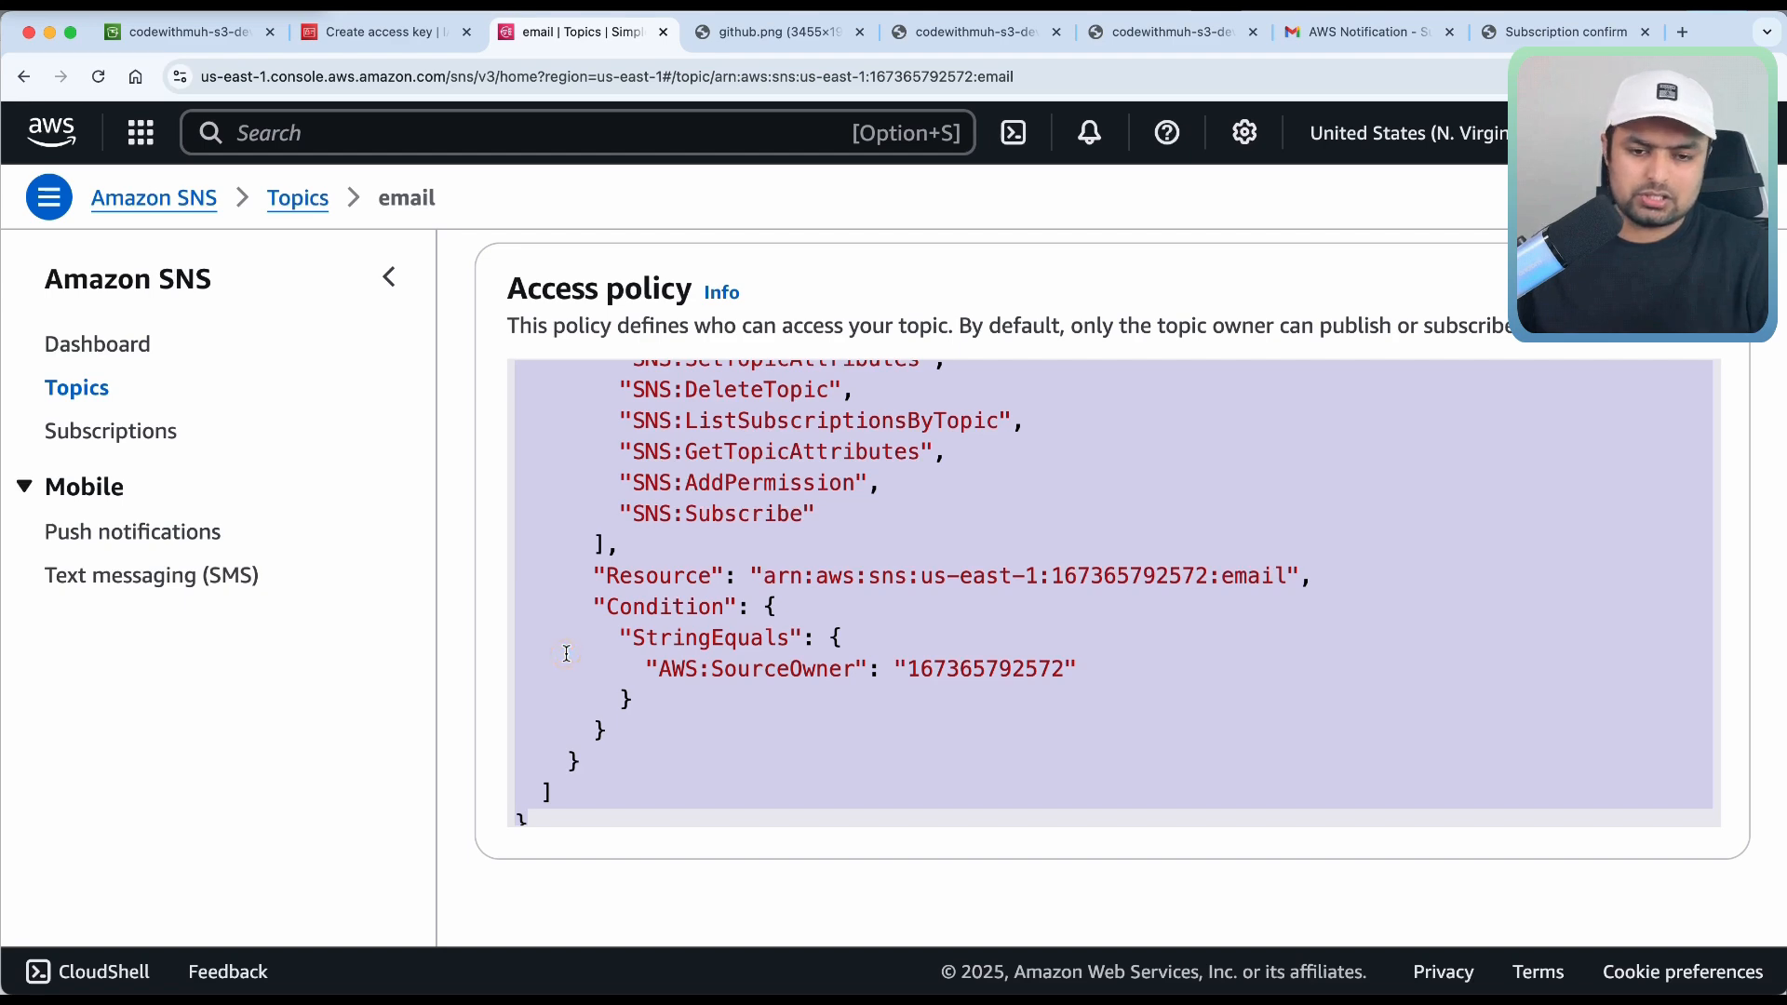
{"action": "scroll", "coordinate": [566, 653], "scroll_direction": "down", "scroll_amount": 1}
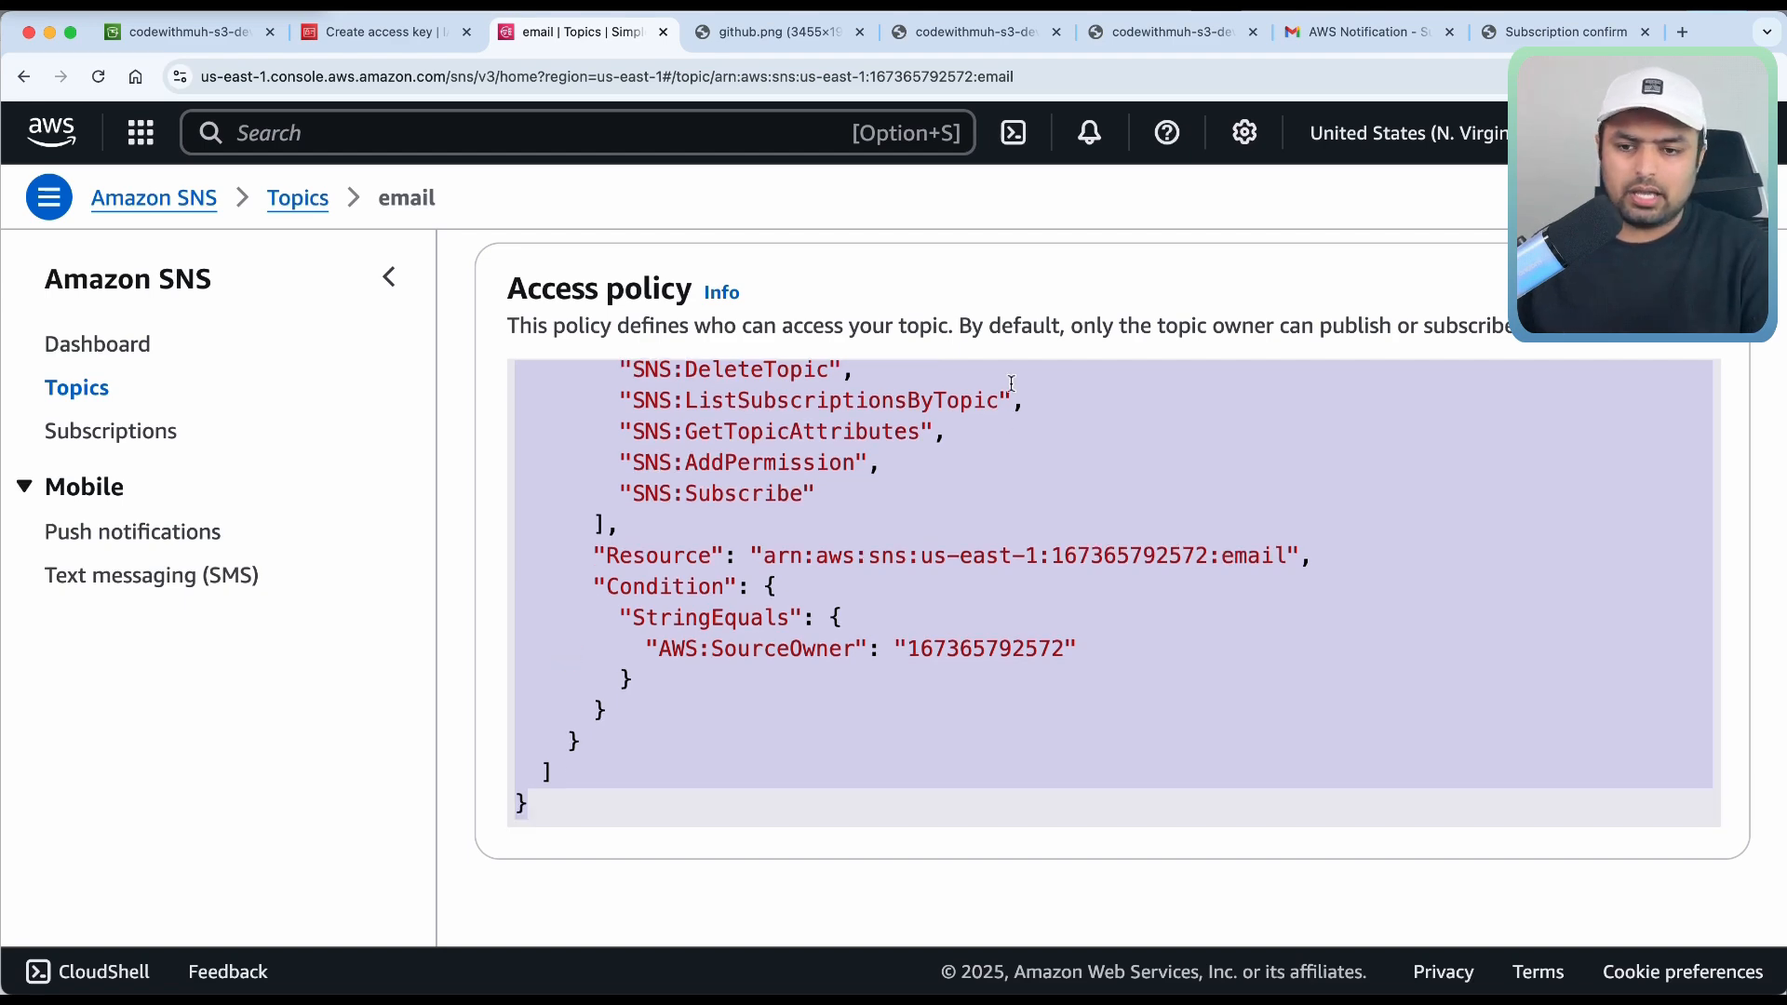
{"action": "scroll", "coordinate": [899, 376], "scroll_direction": "up", "scroll_amount": 10}
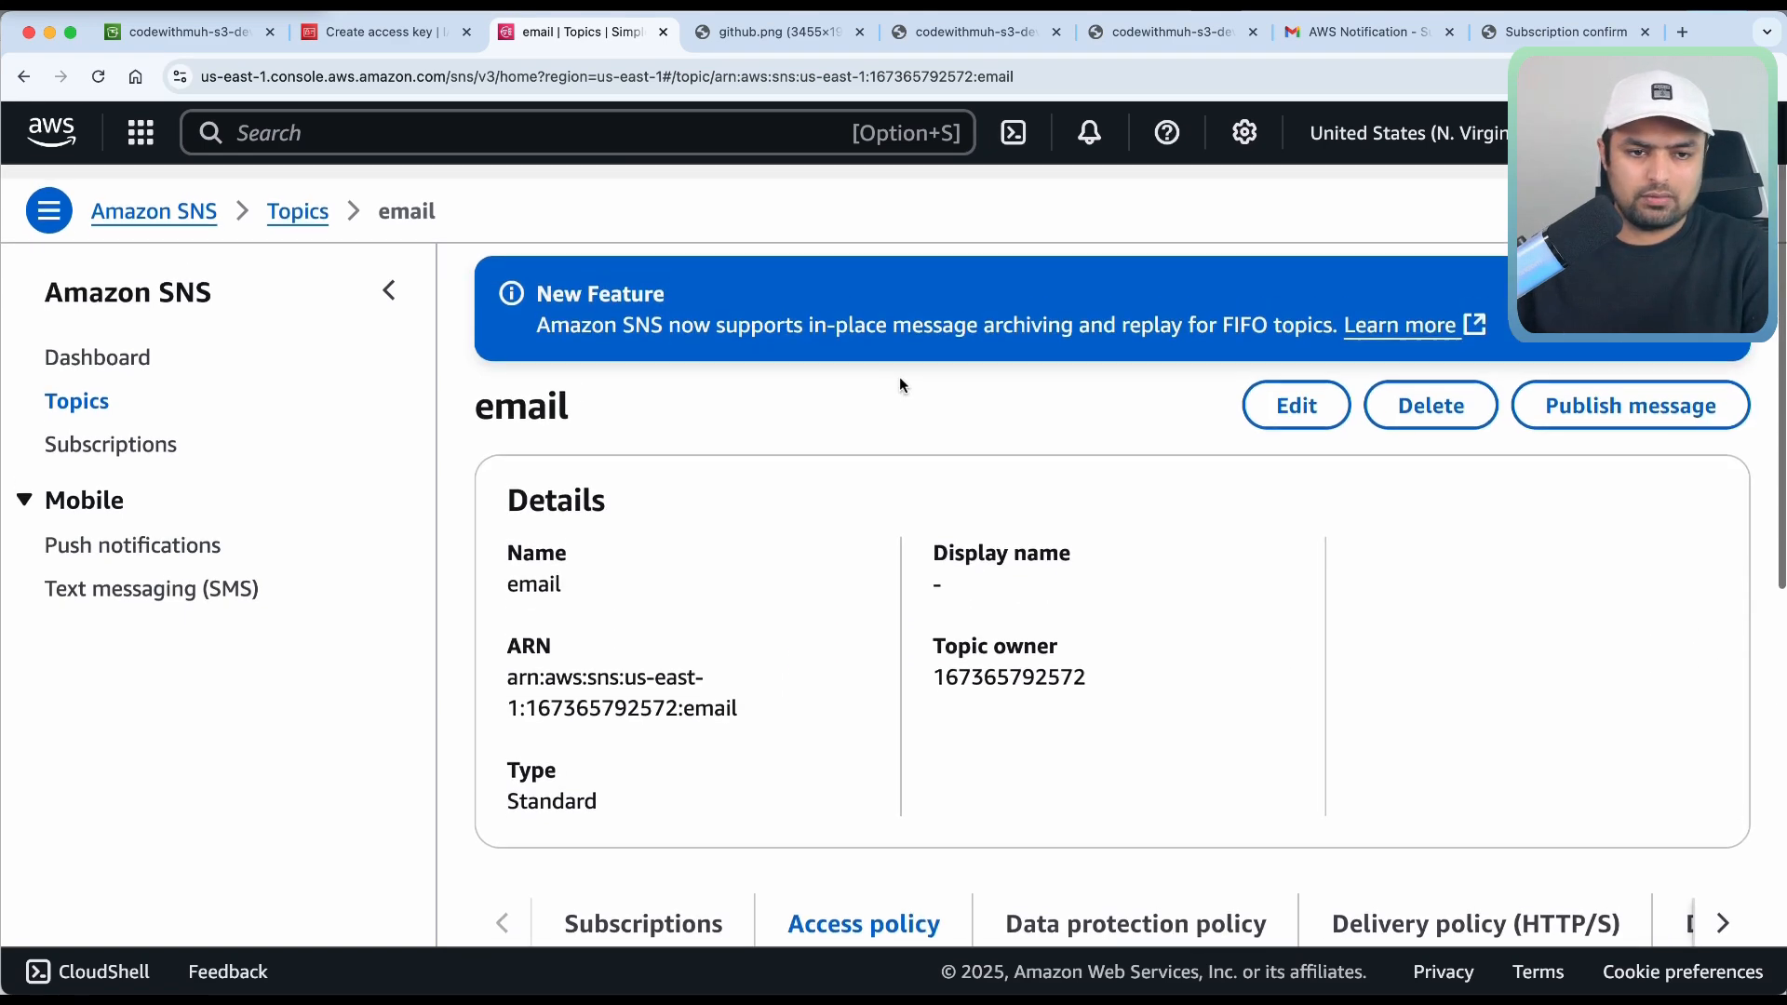
Edit the email topic, replacing its access policy with a pasted policy that lets S3 publish.
{"action": "left_click", "coordinate": [1294, 394]}
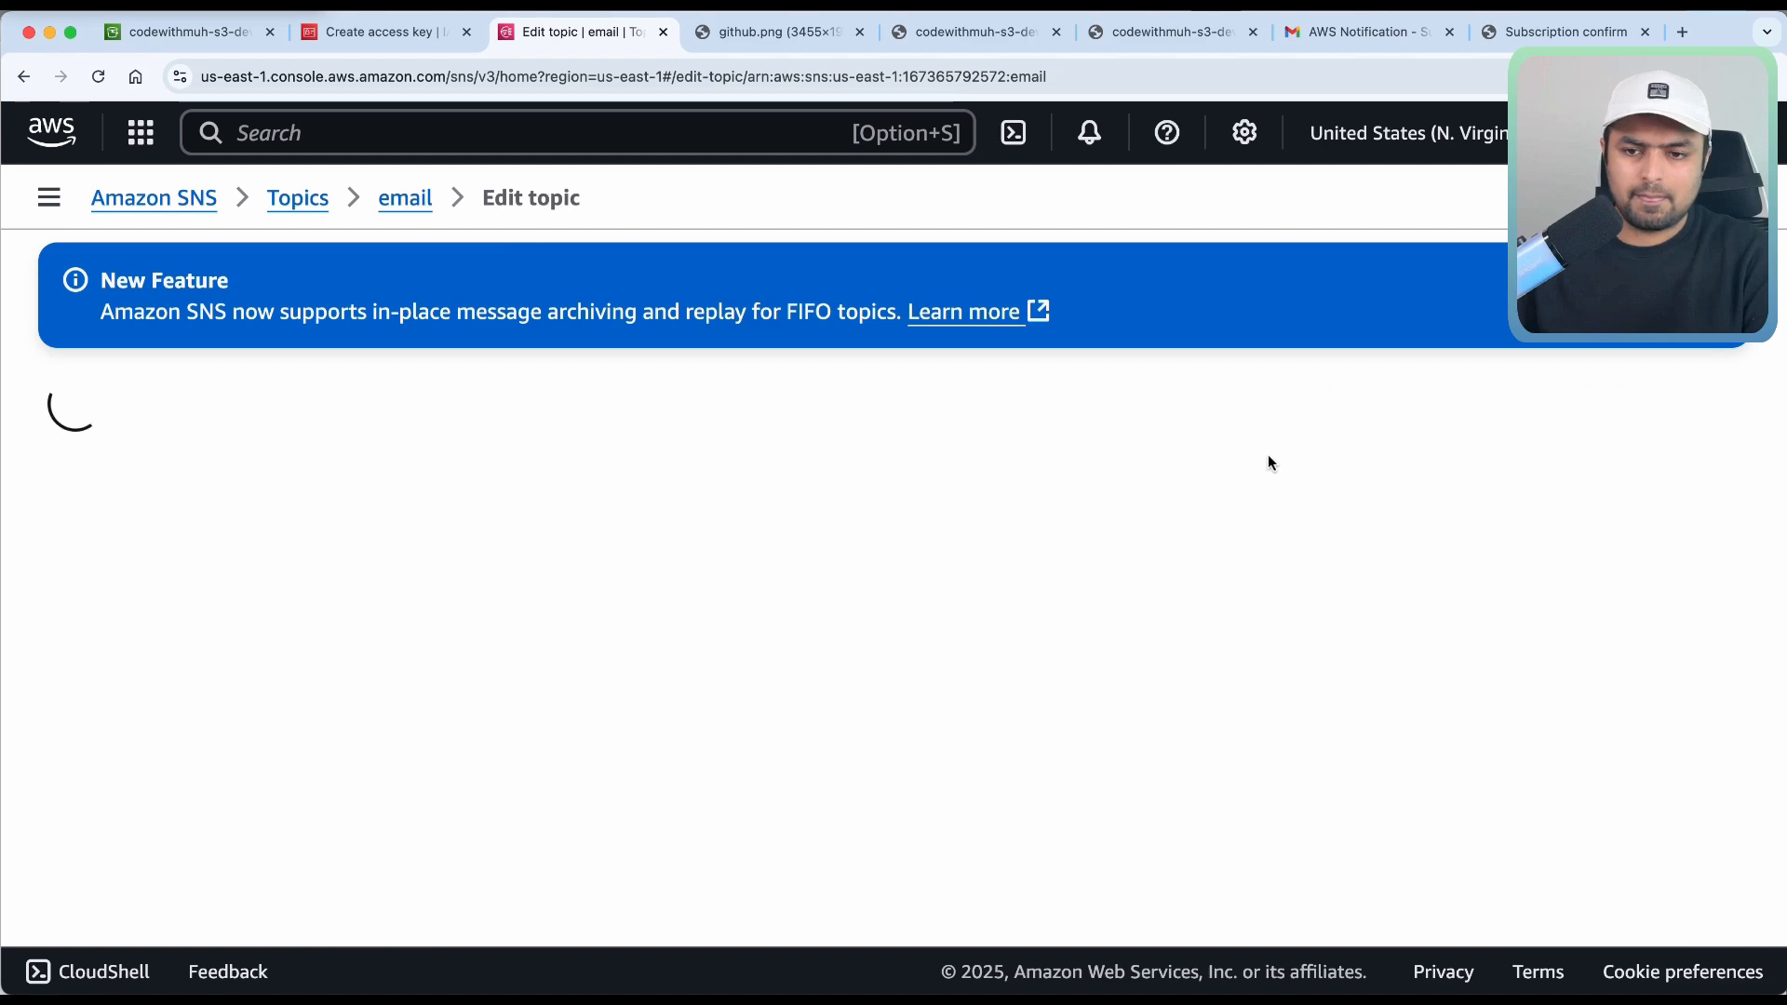
{"action": "scroll", "coordinate": [1225, 535], "scroll_direction": "down", "scroll_amount": 7}
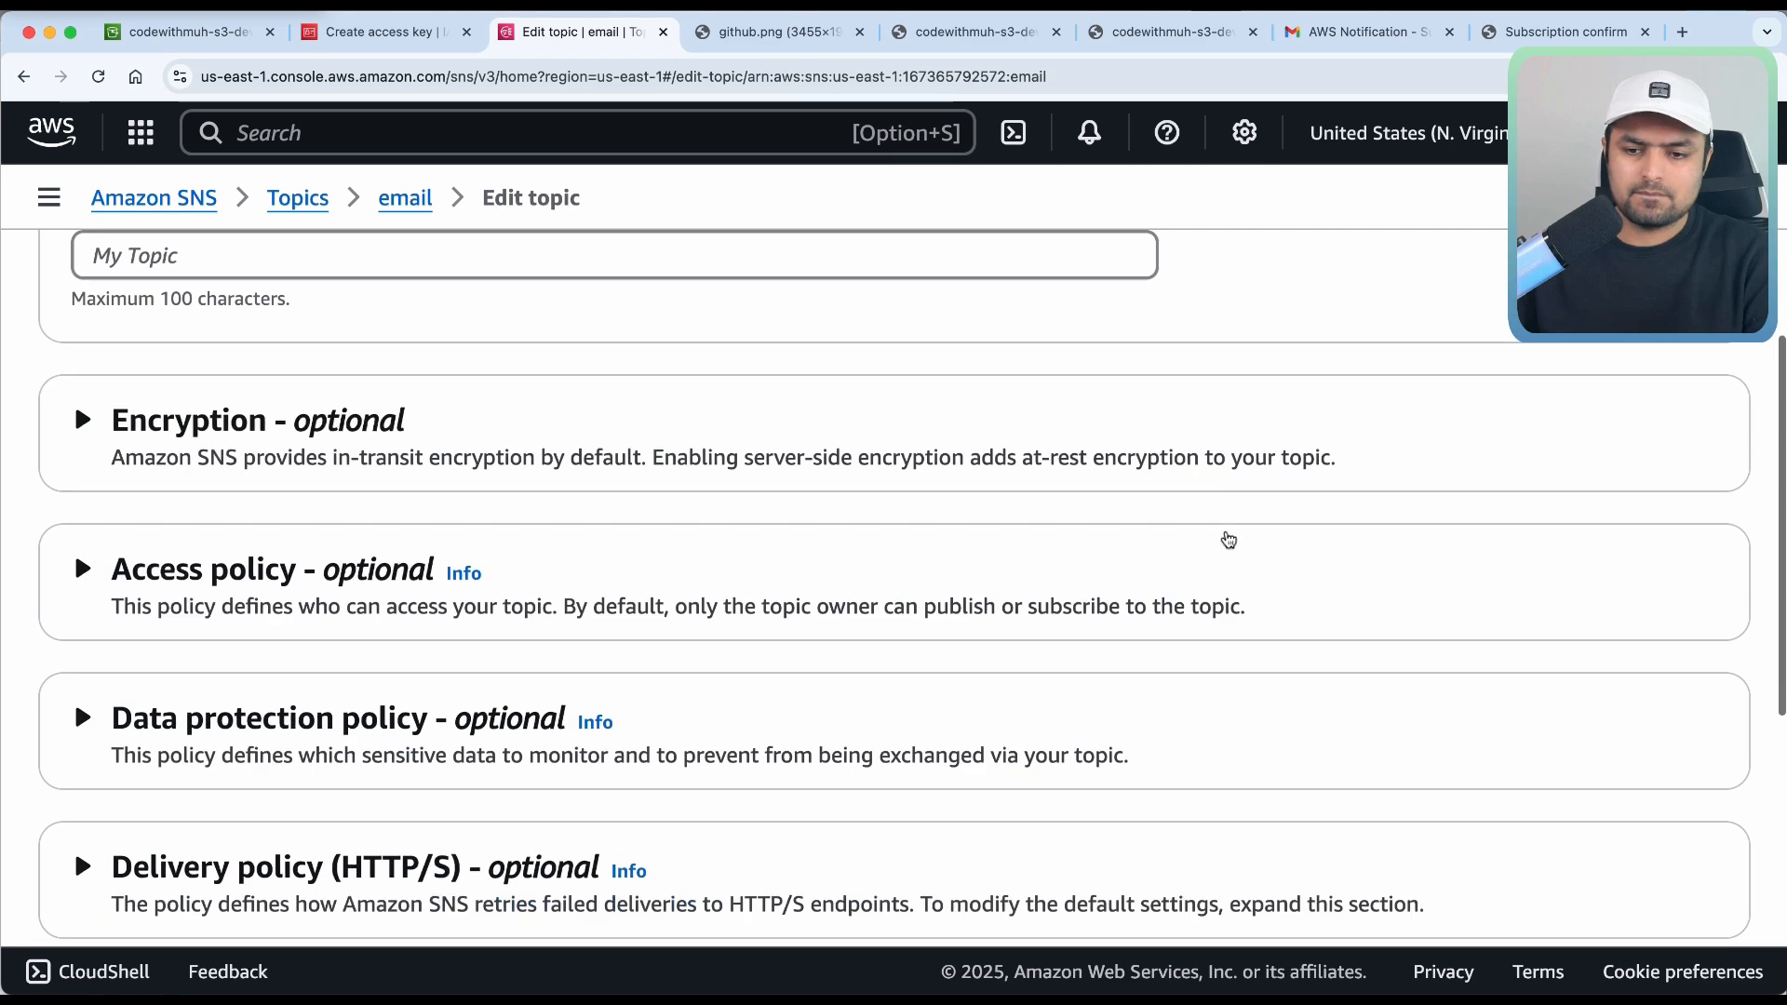
{"action": "left_click", "coordinate": [279, 489]}
{"action": "scroll", "coordinate": [893, 745], "scroll_direction": "down", "scroll_amount": 3}
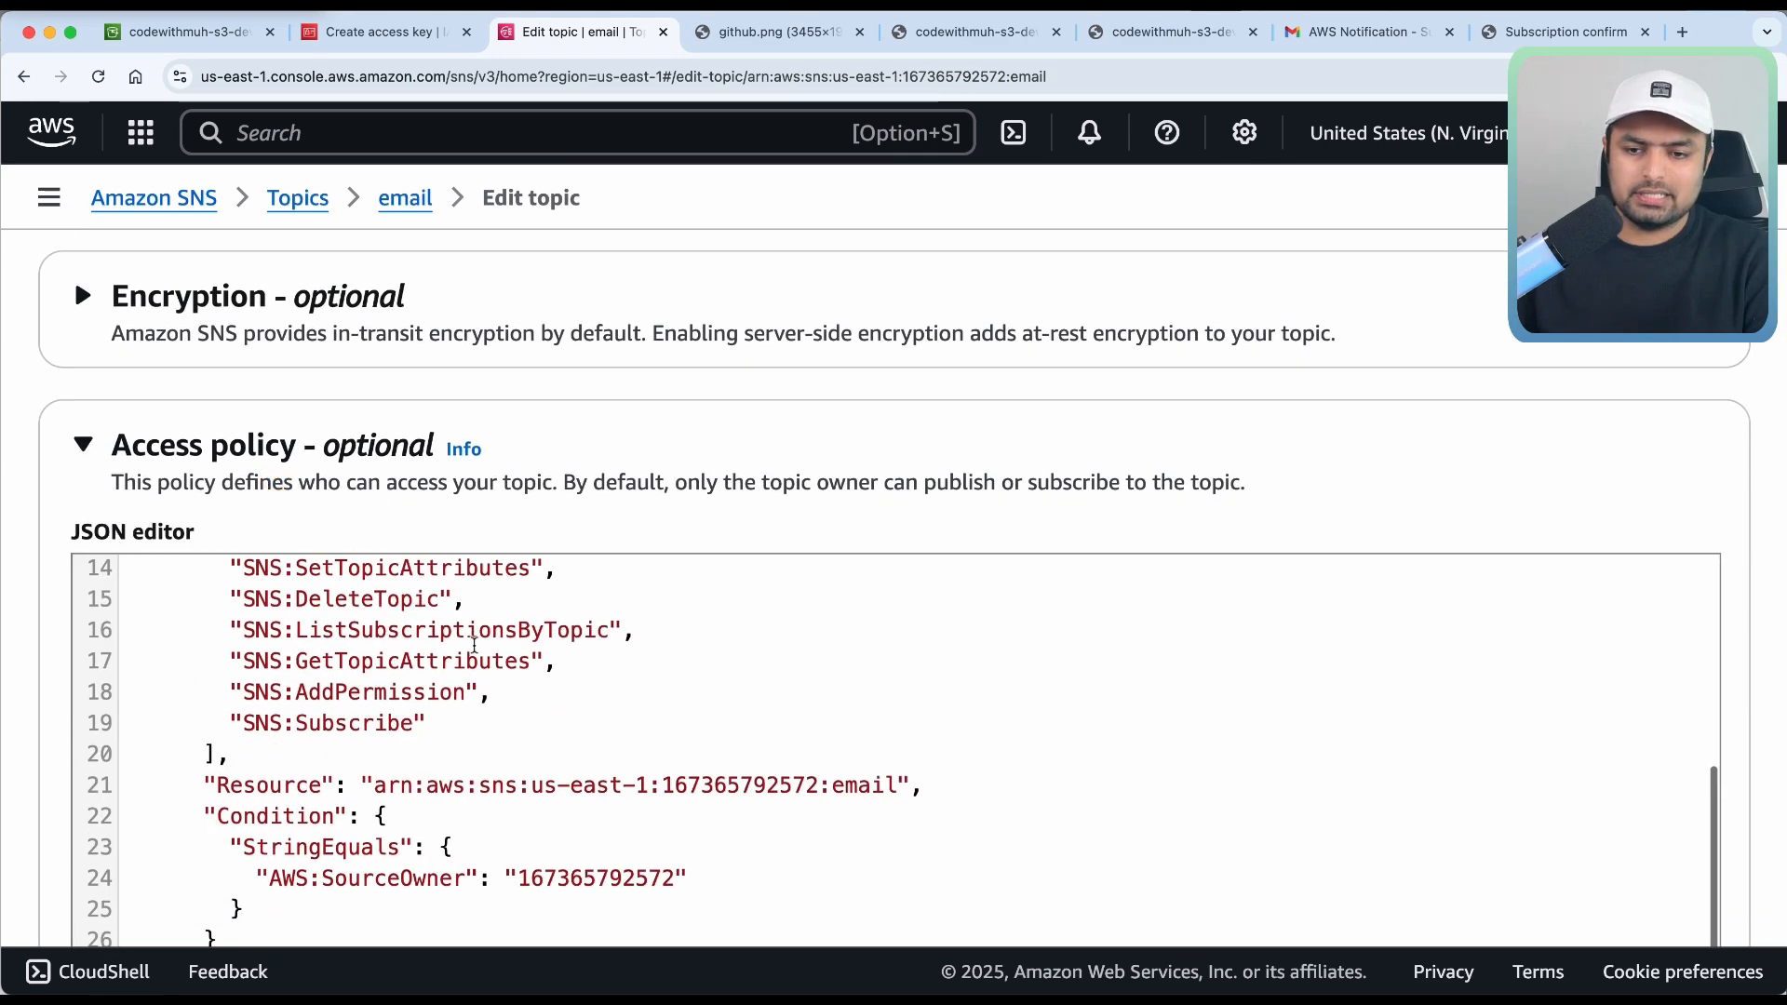
{"action": "scroll", "coordinate": [630, 465], "scroll_direction": "down", "scroll_amount": 5}
{"action": "left_click", "coordinate": [647, 493]}
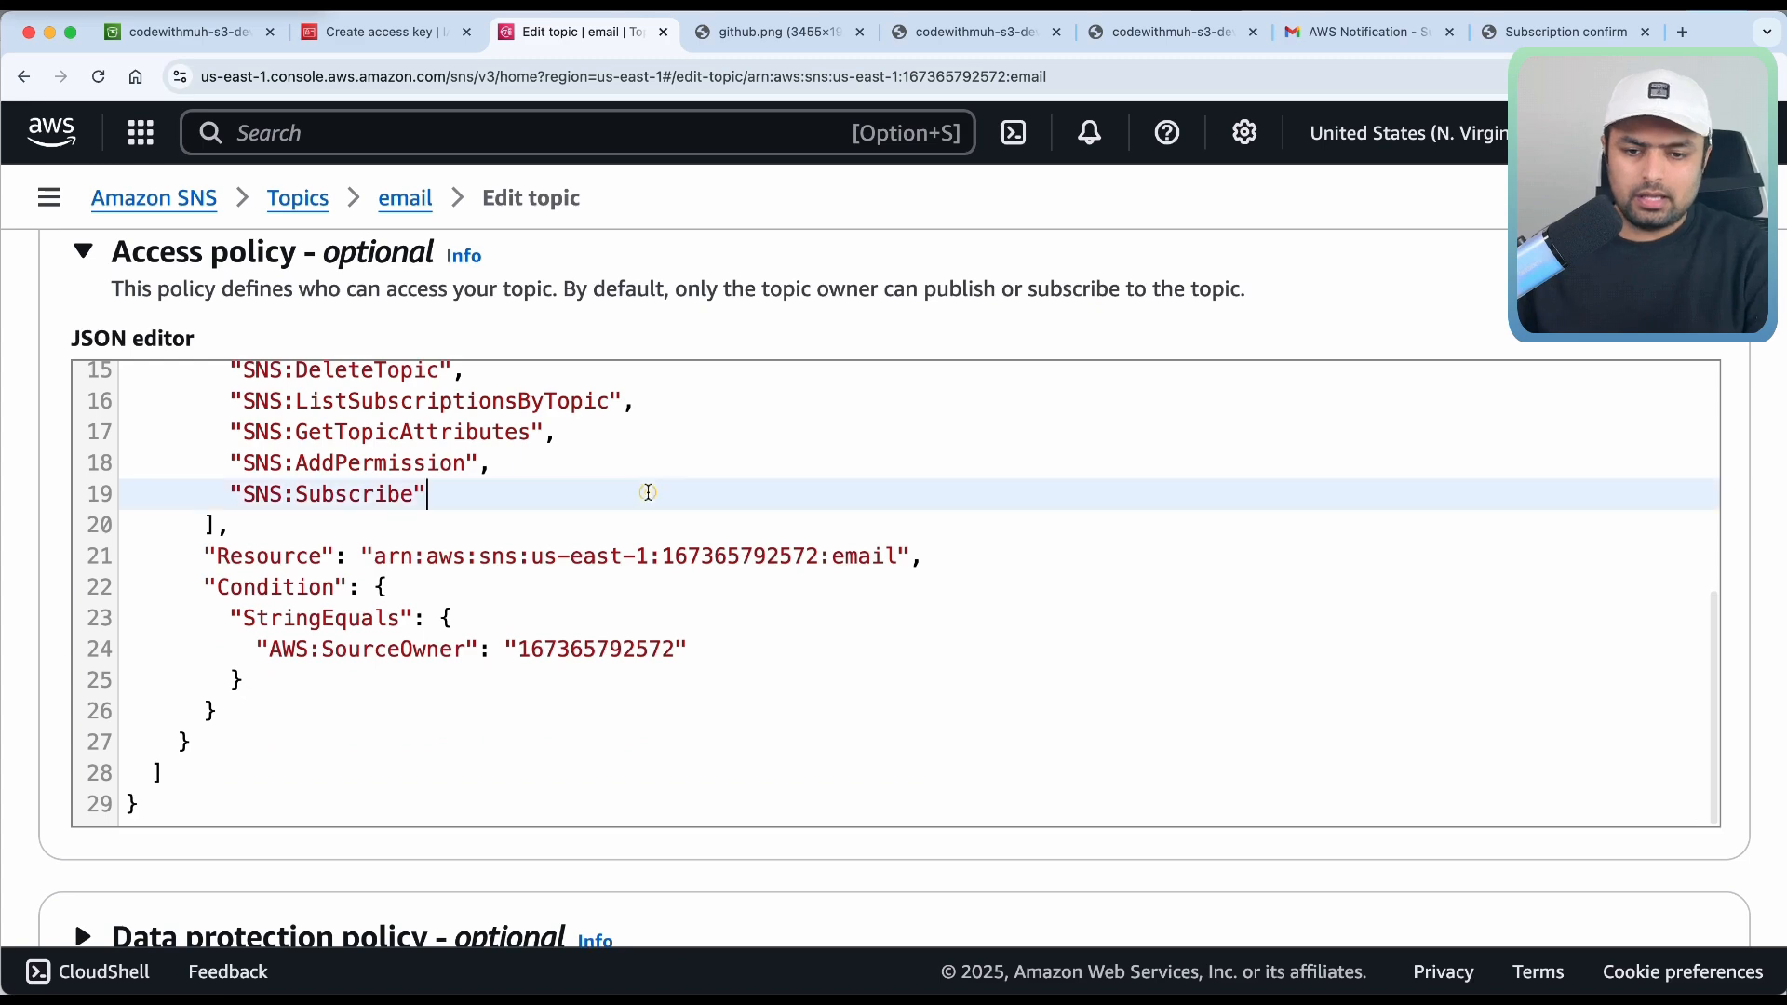
{"action": "key", "text": "super+a"}
{"action": "key", "text": "BackSpace"}
{"action": "key", "text": "super+v"}
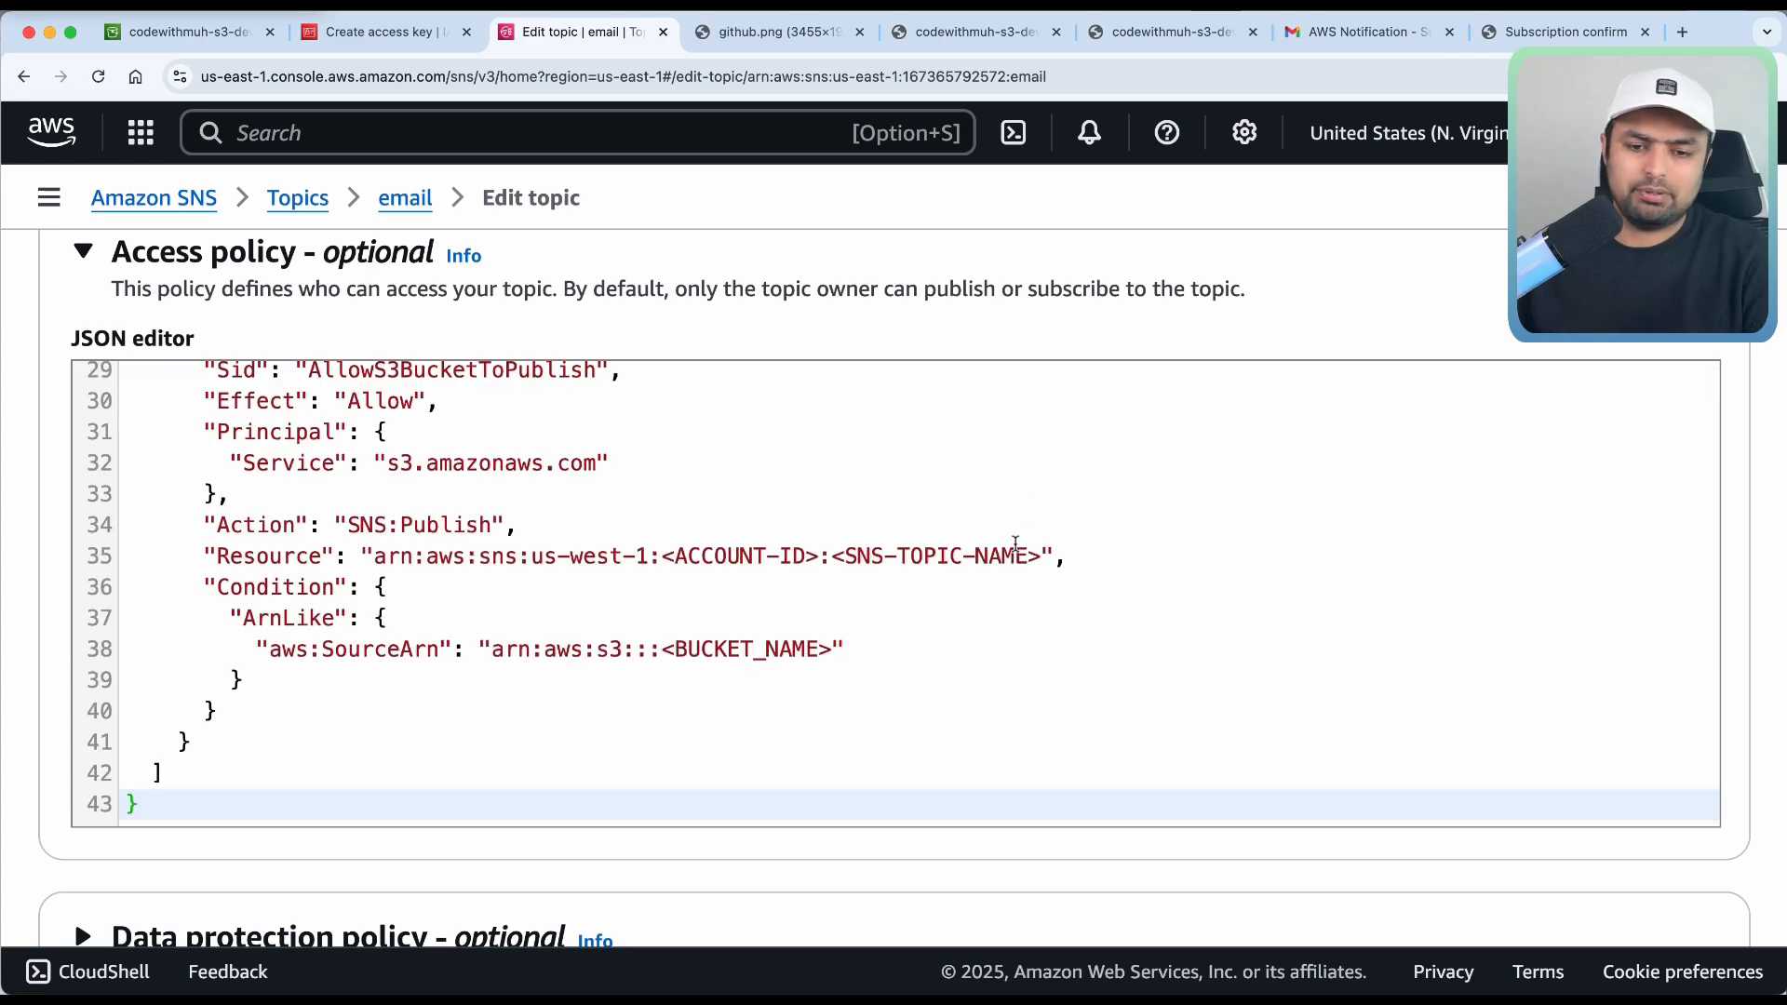
Copy the account ID and paste it over the ACCOUNT-ID placeholder on line 21.
{"action": "scroll", "coordinate": [981, 580], "scroll_direction": "up", "scroll_amount": 3}
{"action": "scroll", "coordinate": [981, 580], "scroll_direction": "up", "scroll_amount": 5}
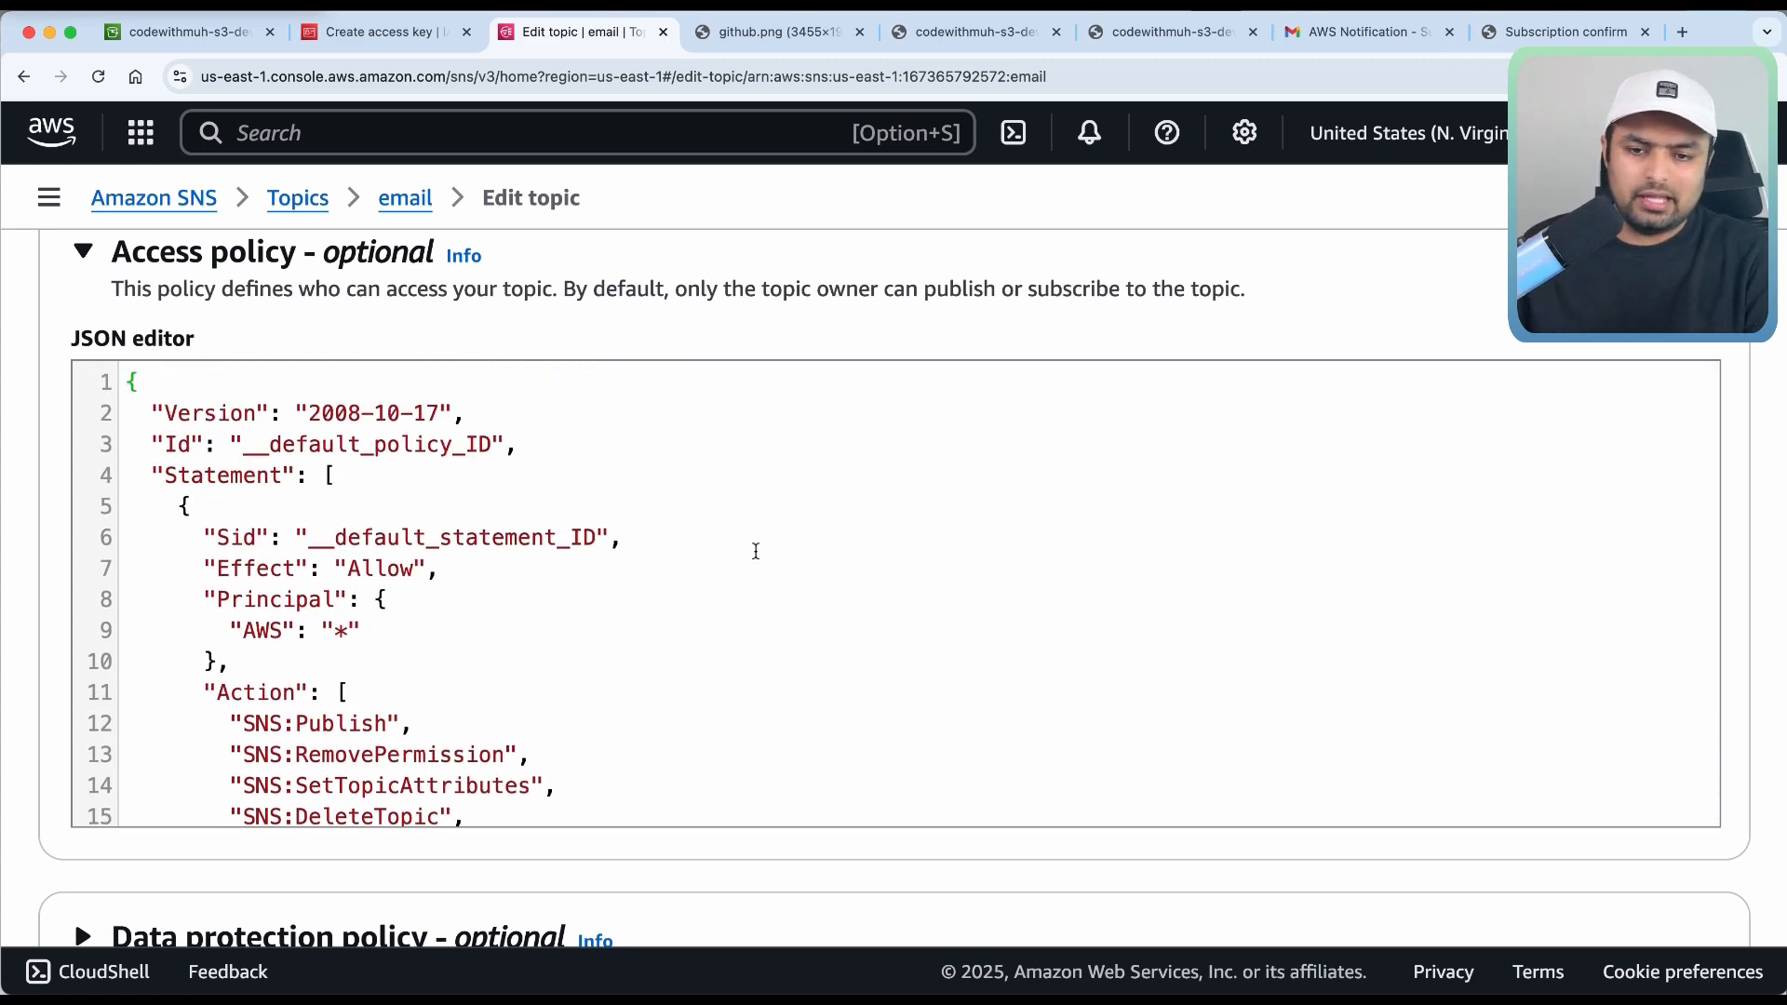
{"action": "scroll", "coordinate": [756, 551], "scroll_direction": "down", "scroll_amount": 2}
{"action": "scroll", "coordinate": [756, 551], "scroll_direction": "down", "scroll_amount": 3}
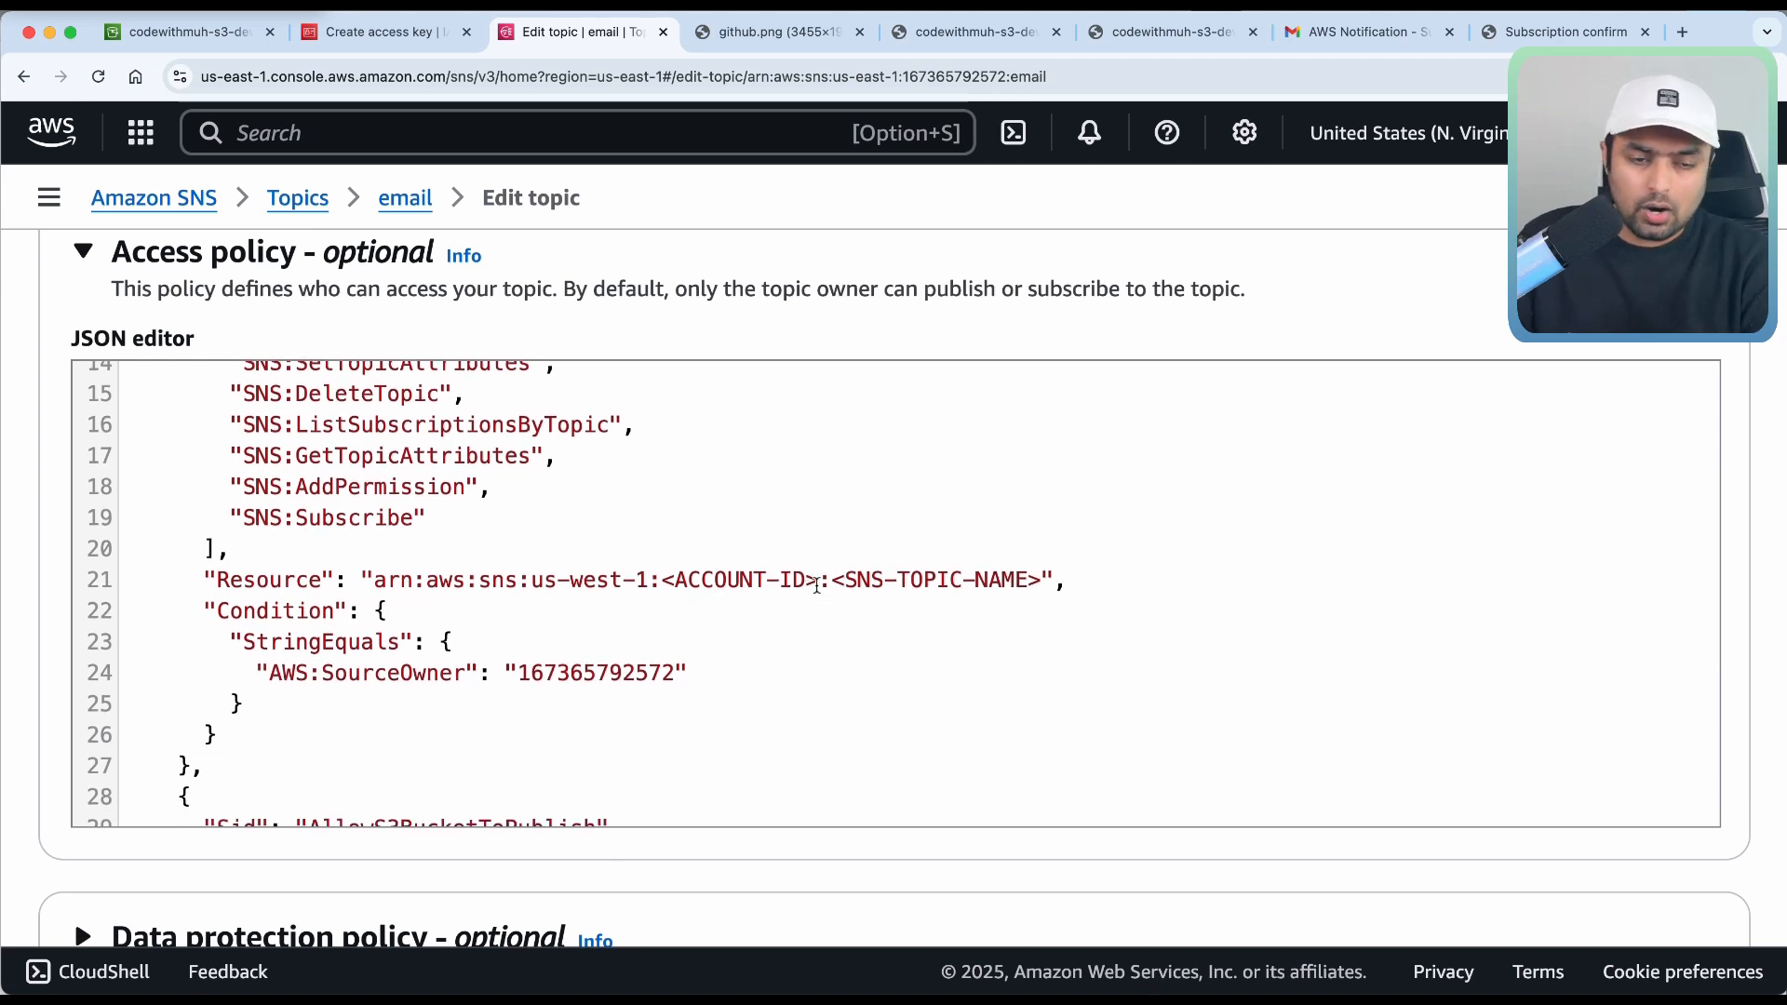
{"action": "left_click", "coordinate": [1684, 133]}
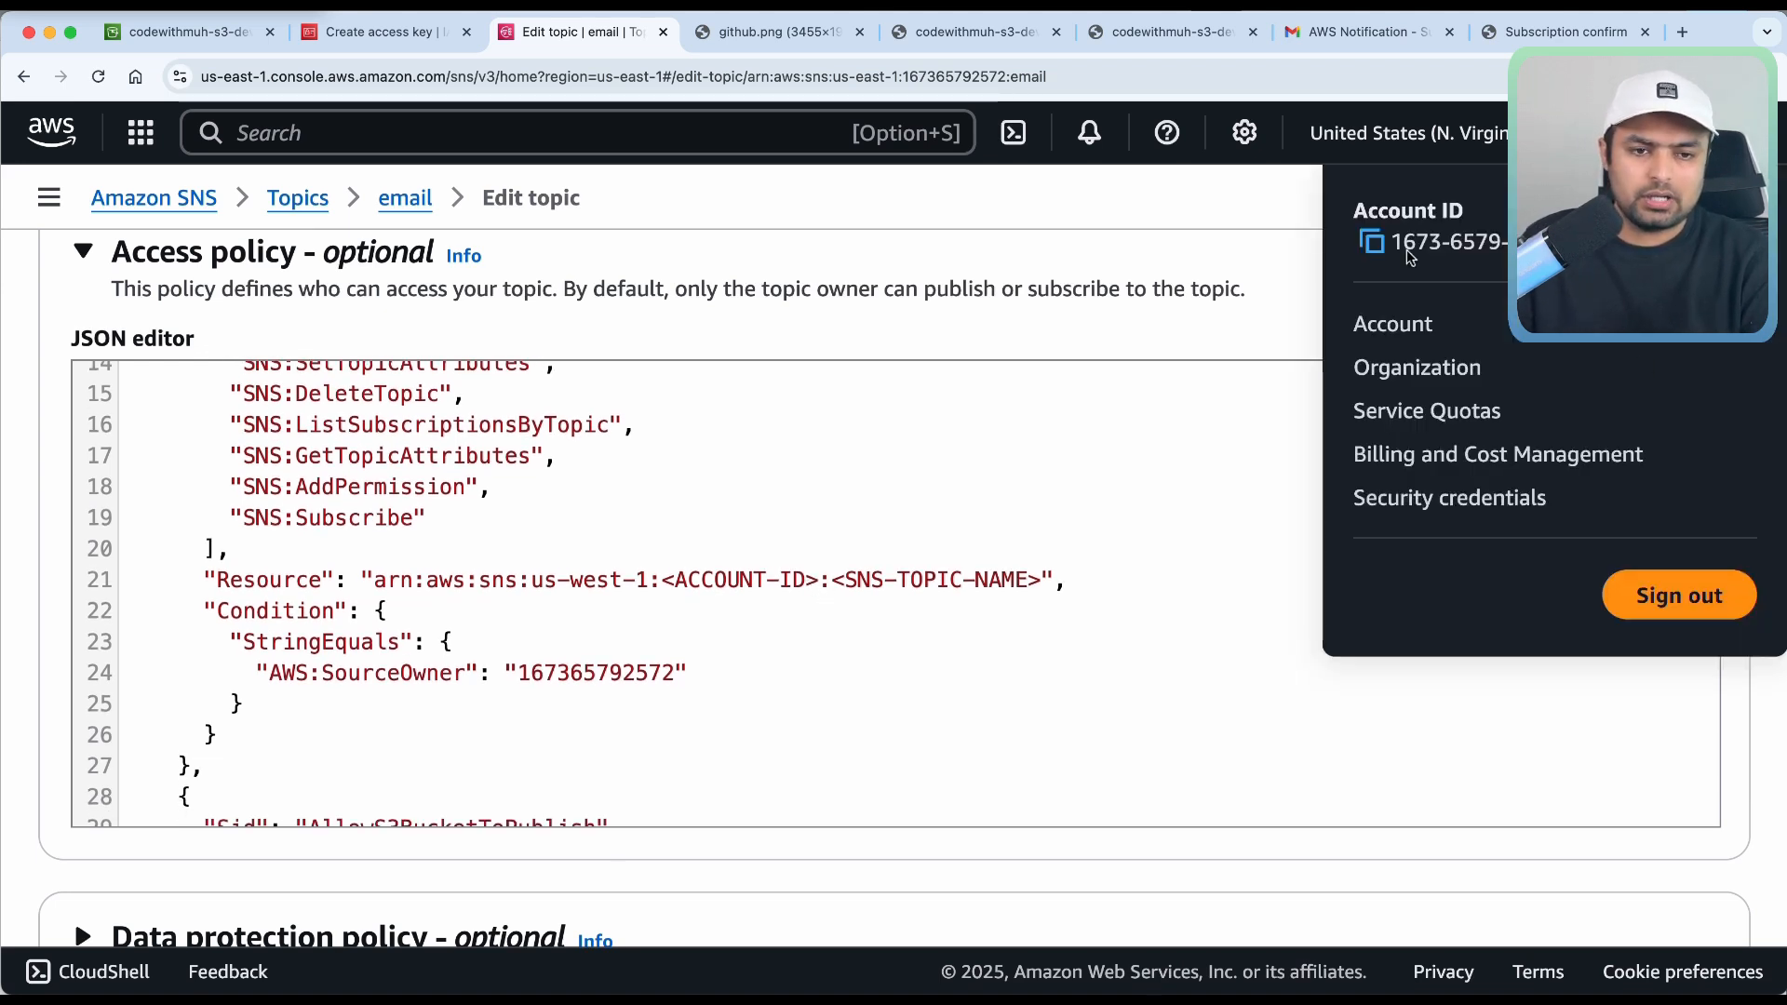
{"action": "left_click", "coordinate": [1373, 244]}
{"action": "left_click", "coordinate": [765, 679]}
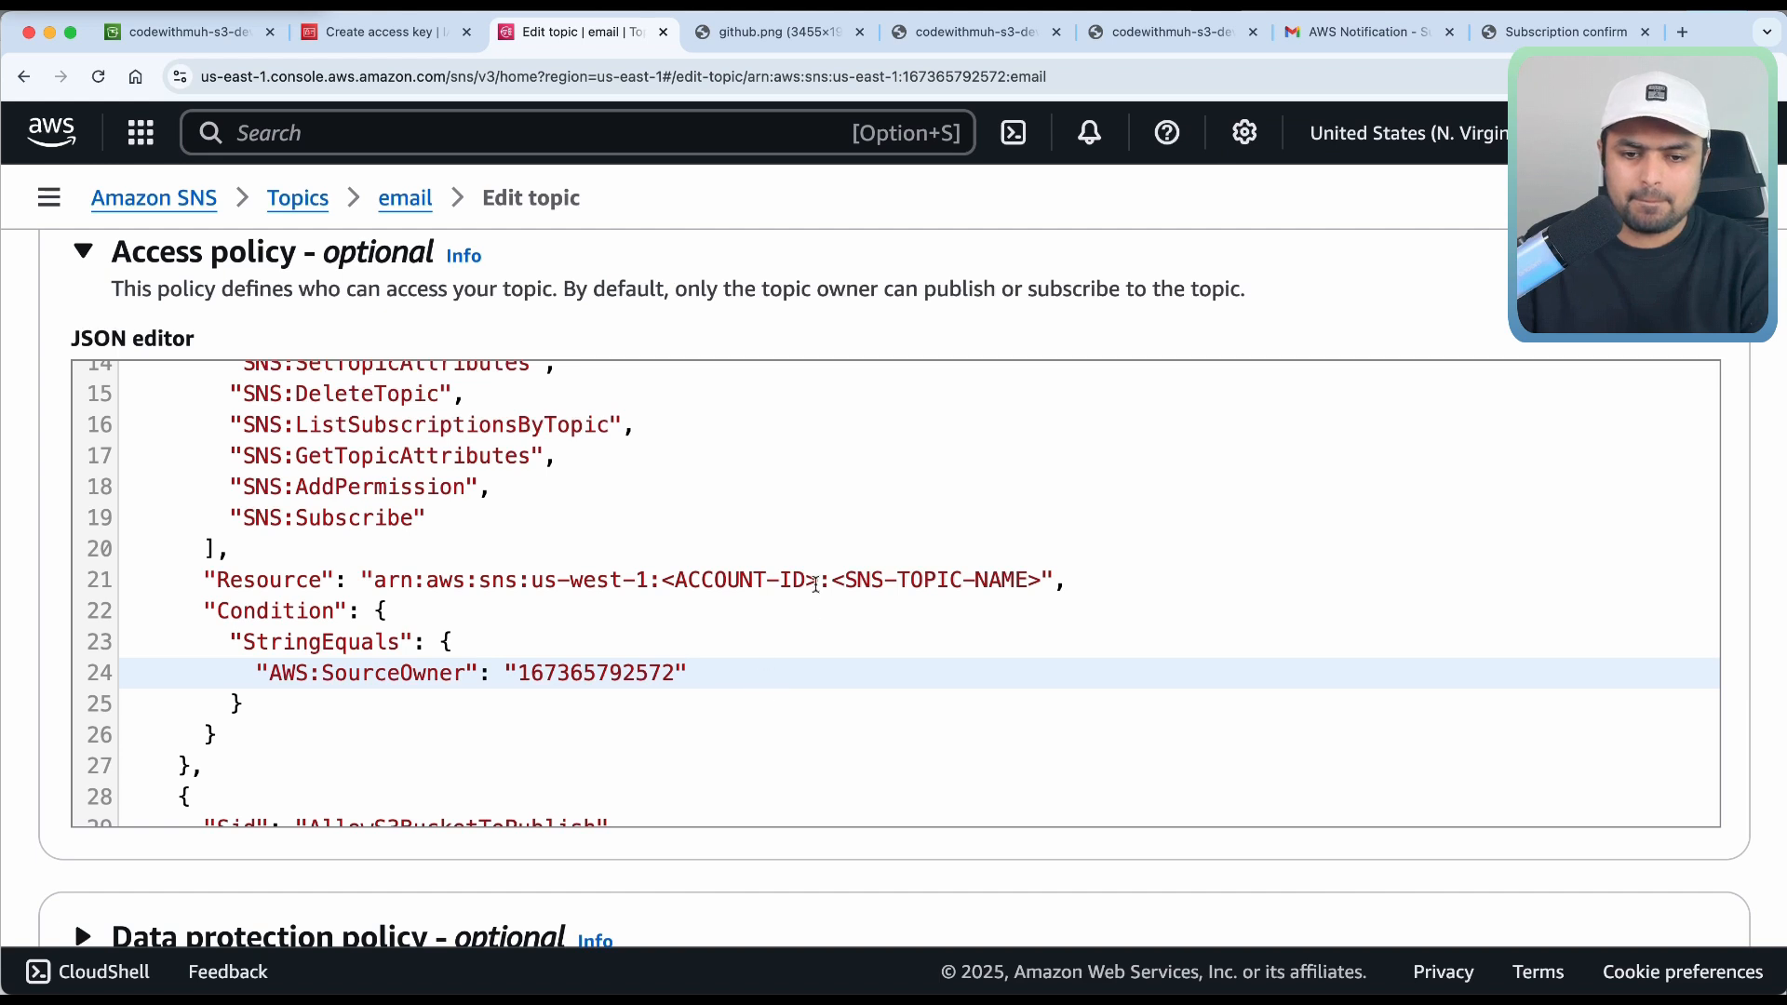
{"action": "left_click_drag", "start_coordinate": [819, 582], "coordinate": [677, 588]}
{"action": "key", "text": "BackSpace"}
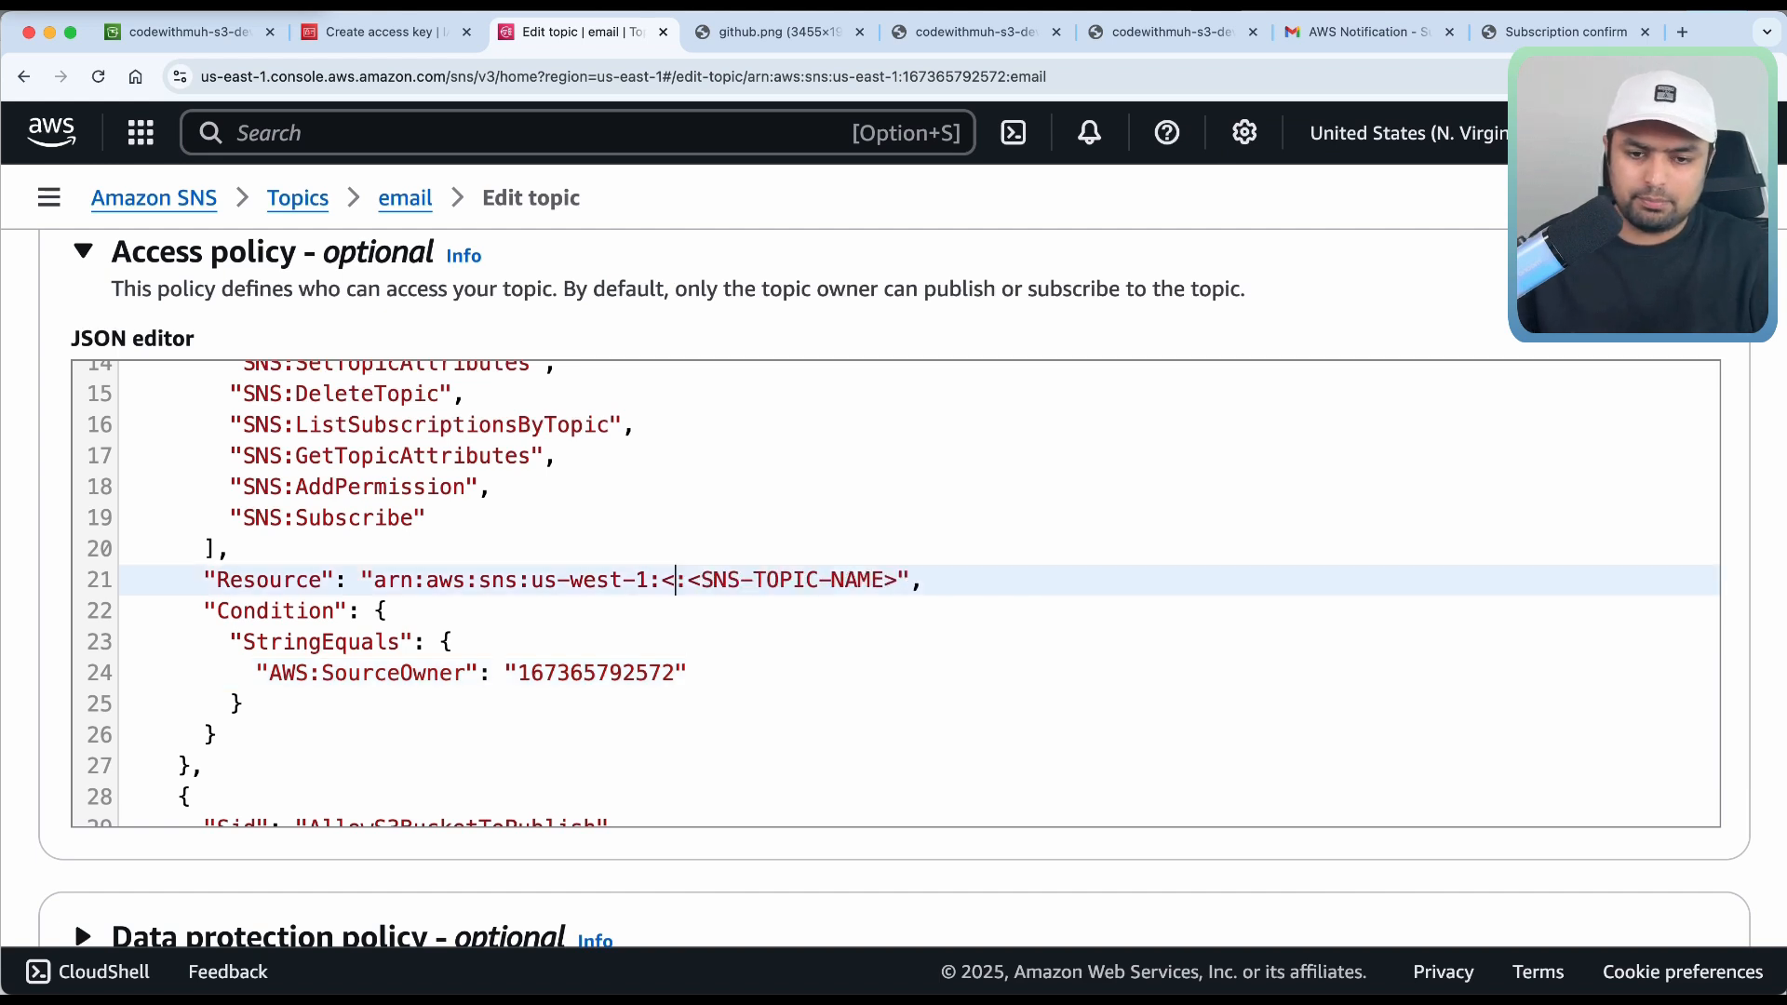
{"action": "key", "text": "BackSpace"}
{"action": "key", "text": "super+v"}
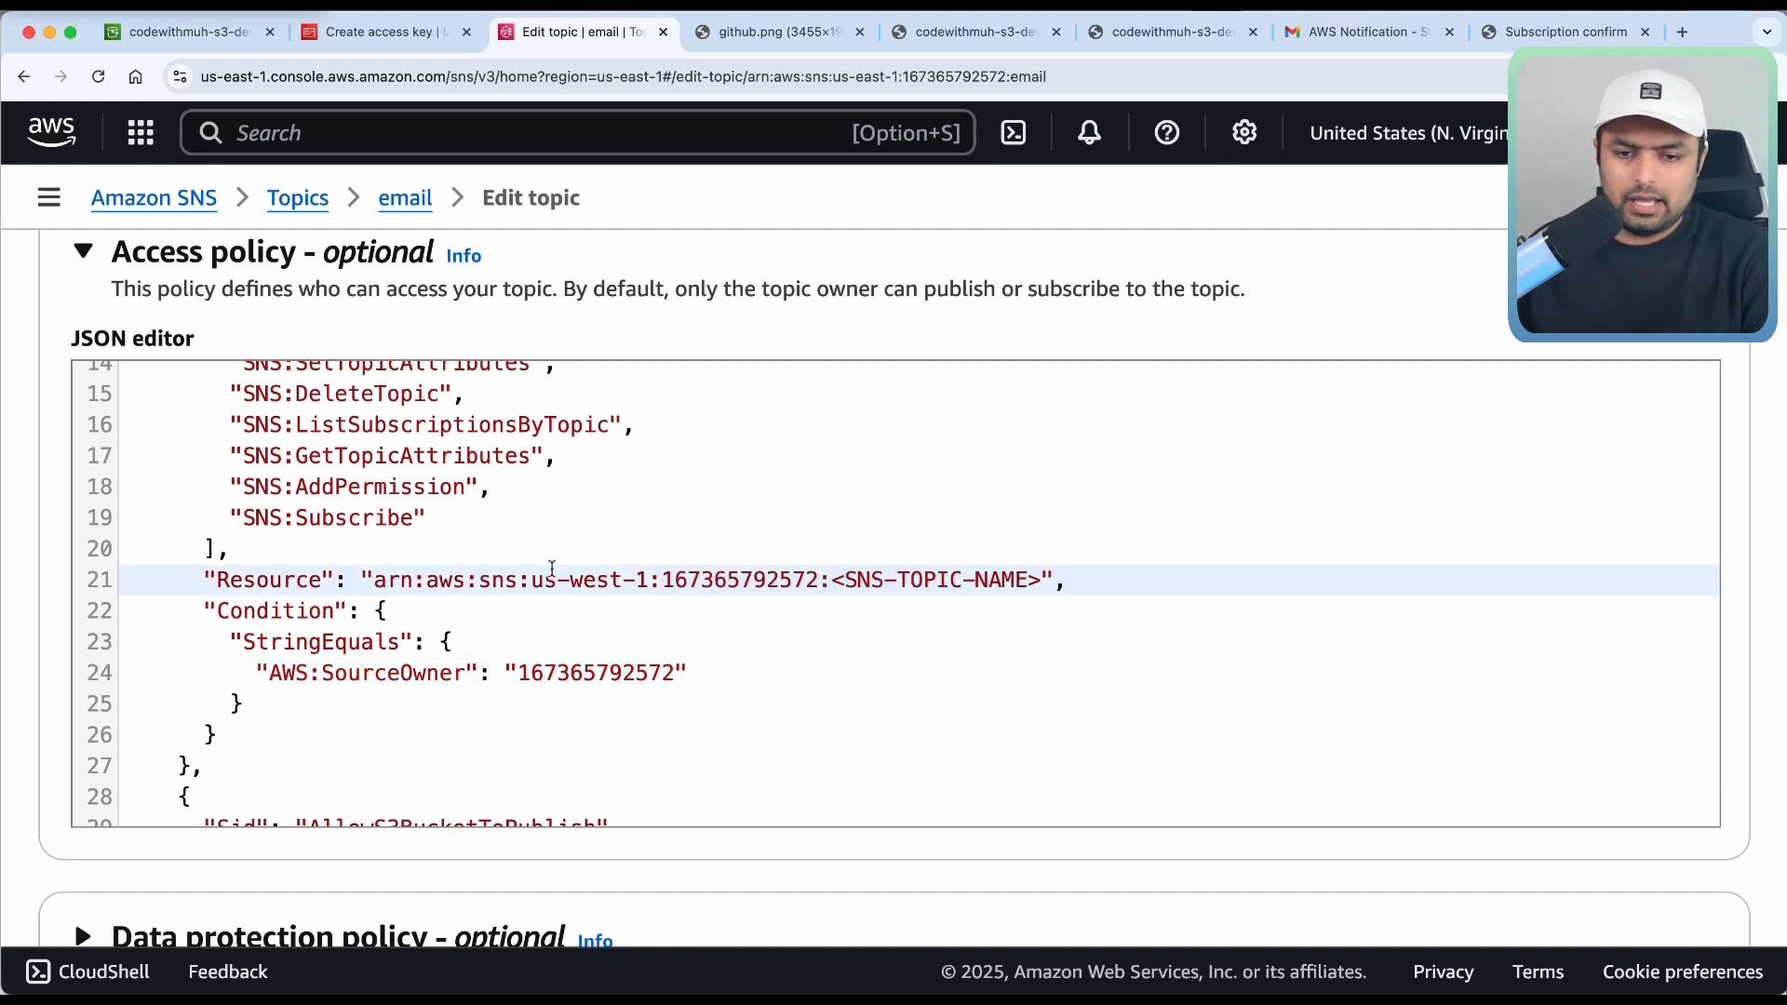
Change line 21's region to us-east-1 and its topic-name placeholder to email.
{"action": "left_click", "coordinate": [622, 580]}
{"action": "key", "text": "BackSpace"}
{"action": "key", "text": "BackSpace"}
{"action": "key", "text": "BackSpace"}
{"action": "key", "text": "BackSpace"}
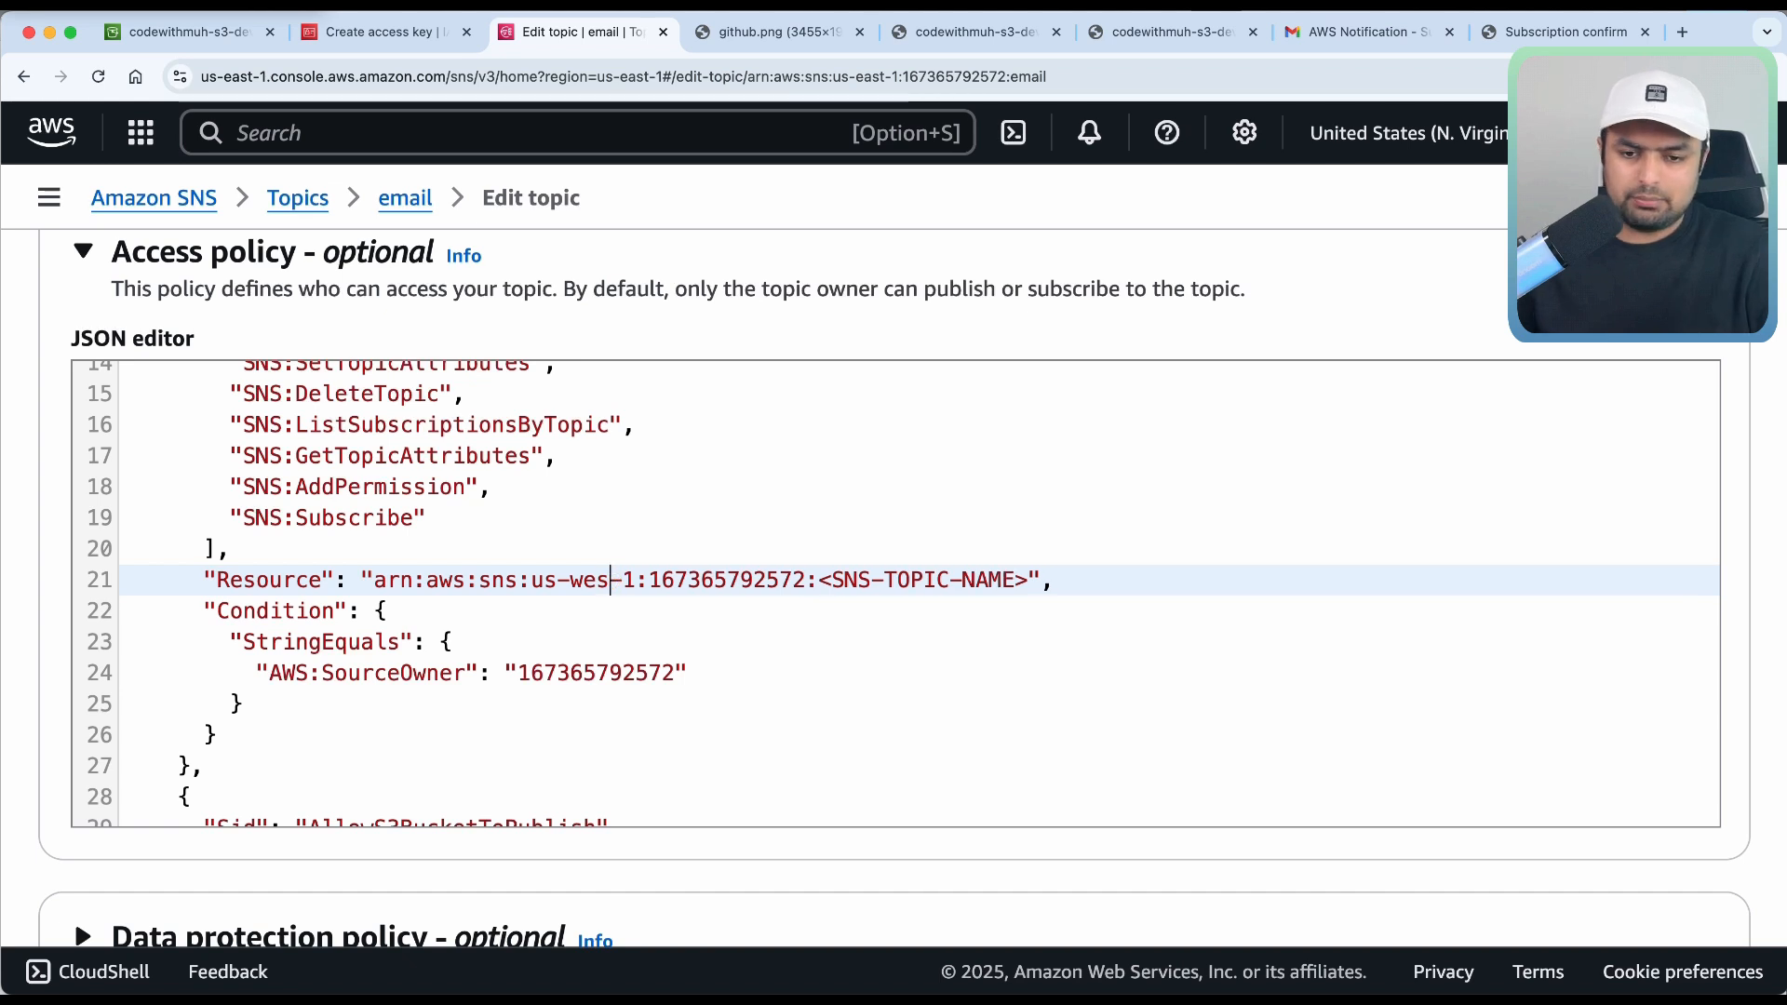
{"action": "type", "text": "east"}
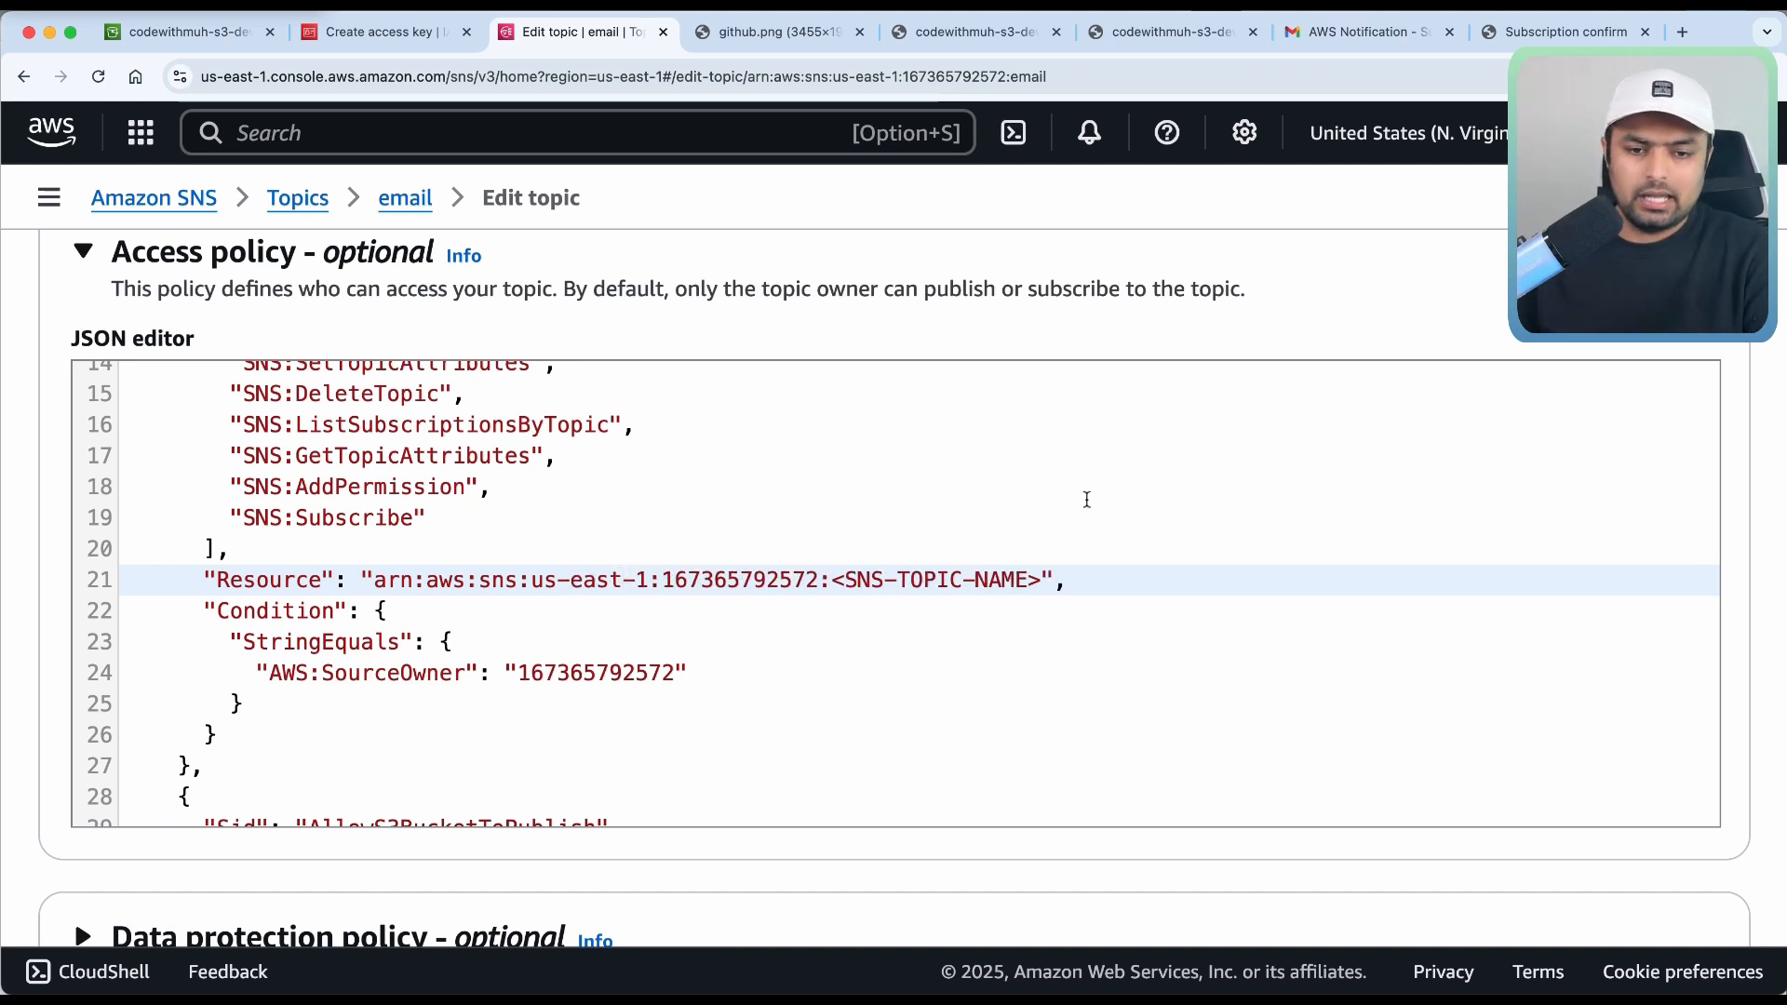
{"action": "left_click_drag", "start_coordinate": [1041, 579], "coordinate": [889, 580]}
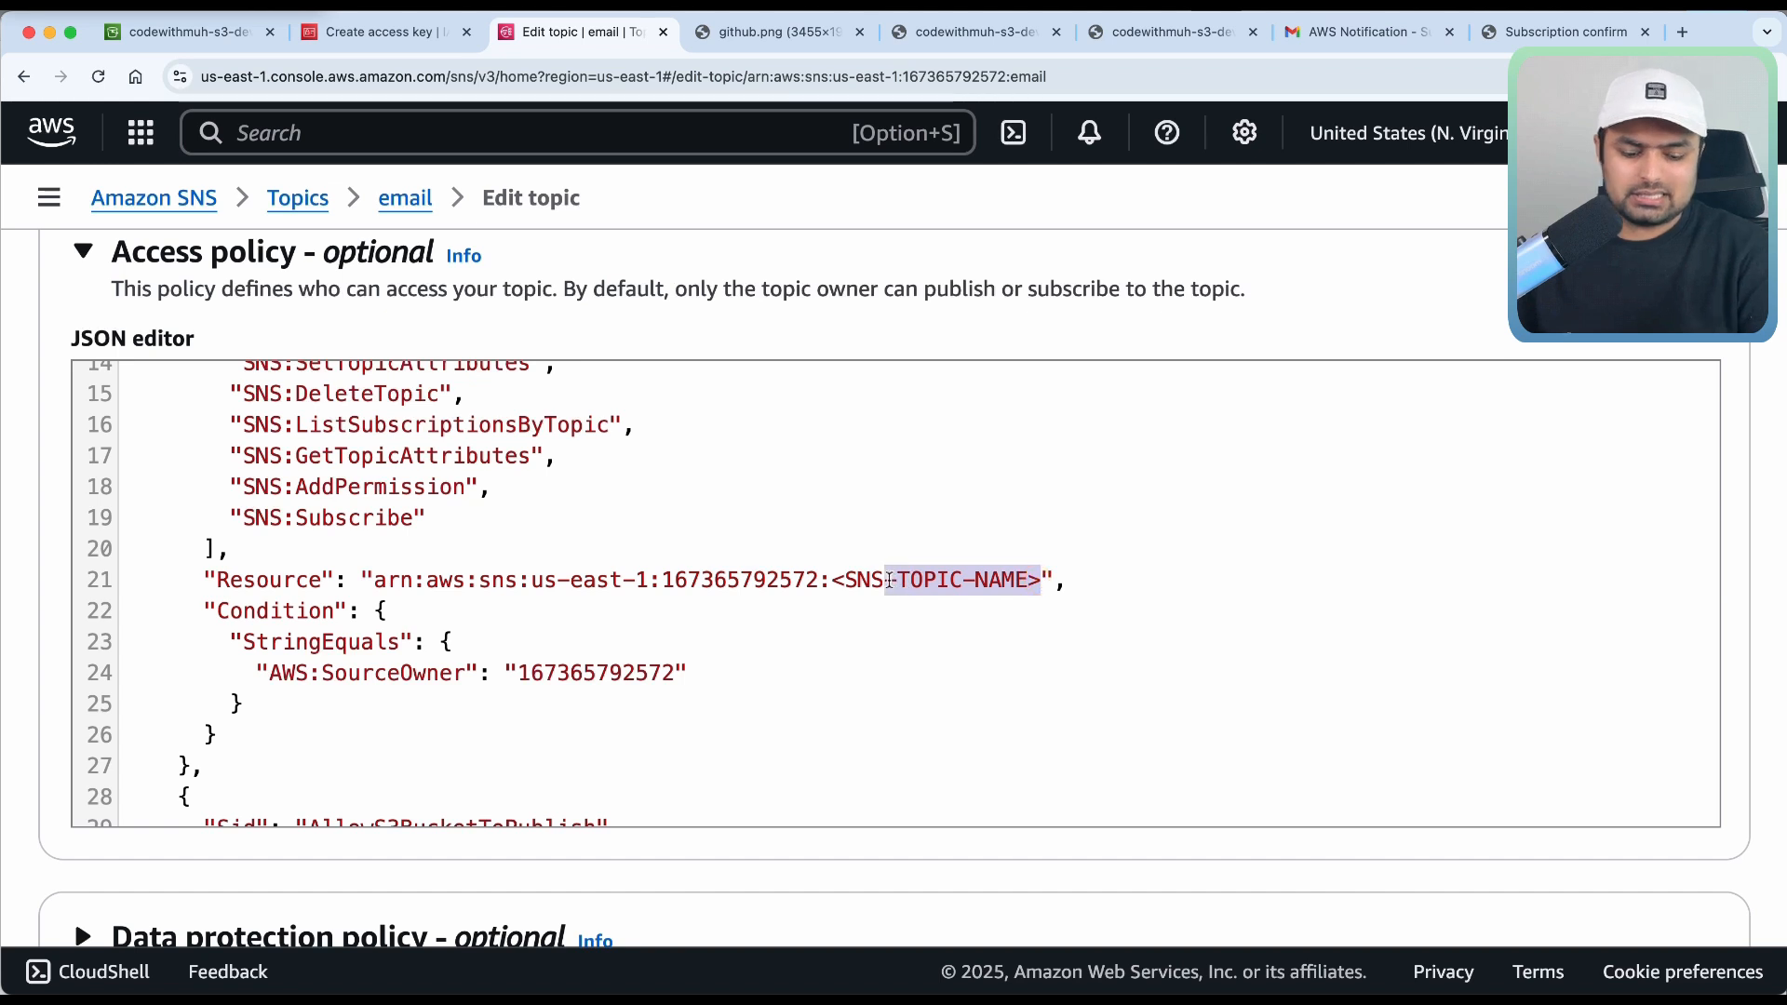
{"action": "key", "text": "BackSpace"}
{"action": "key", "text": "BackSpace"}
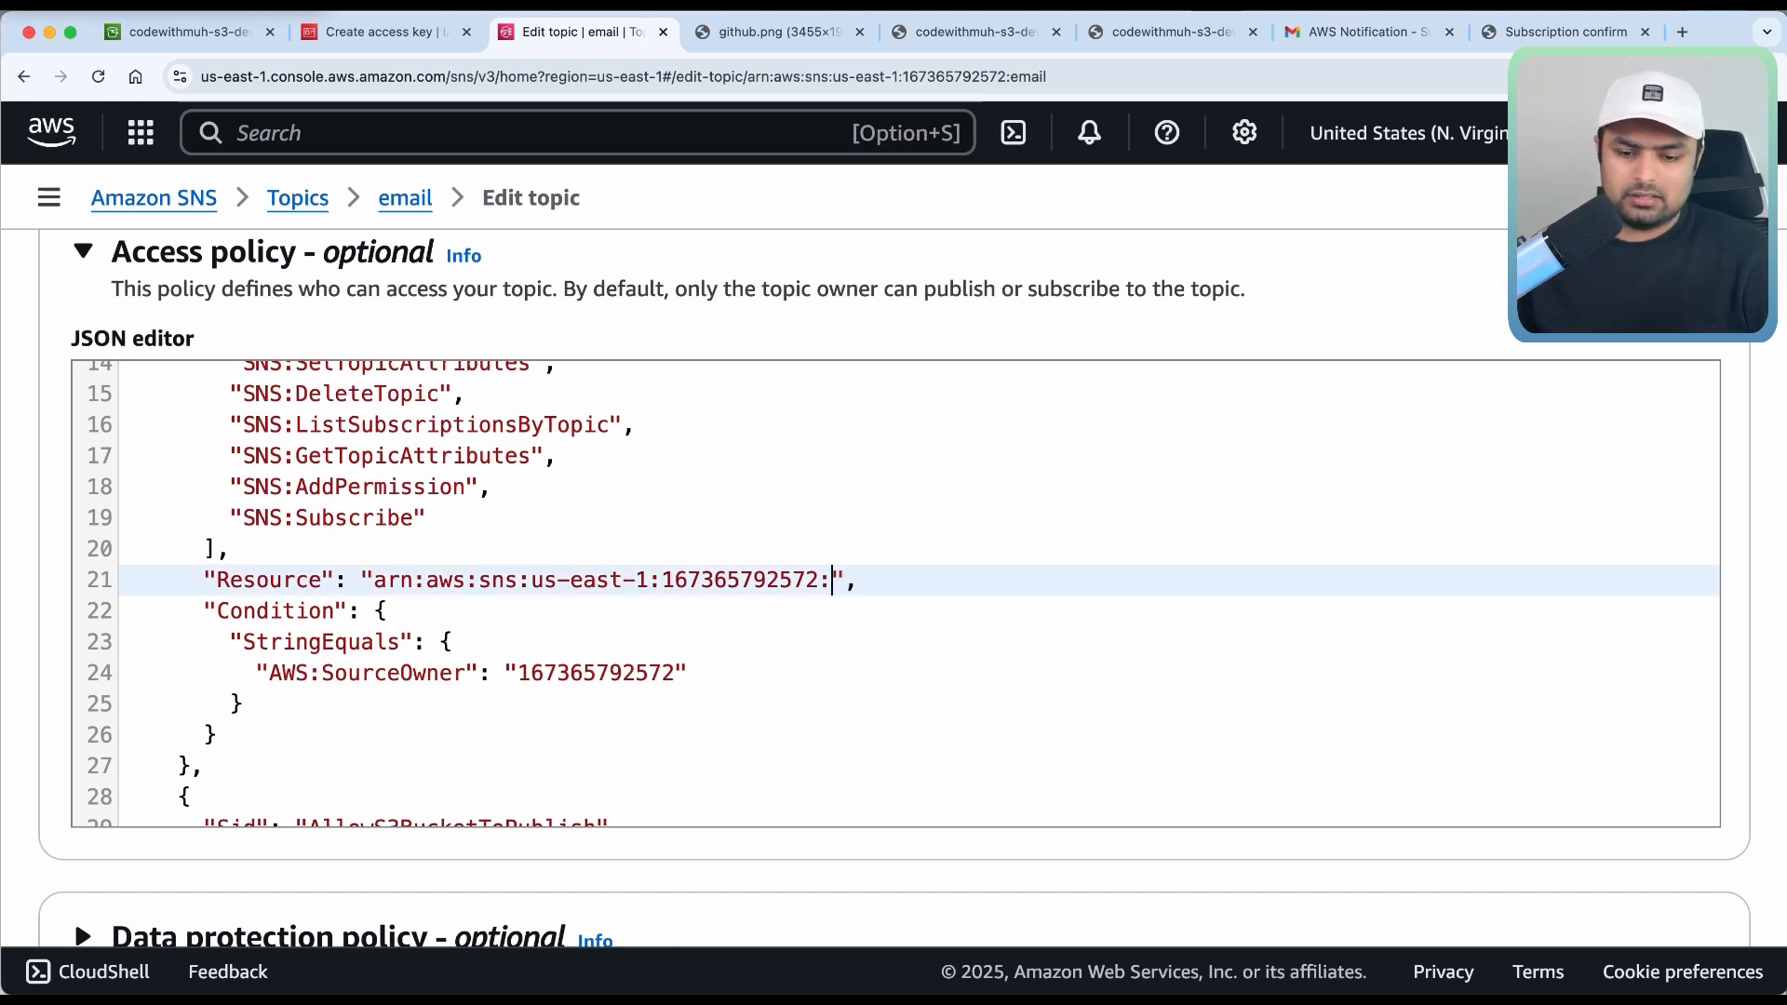
{"action": "type", "text": "email"}
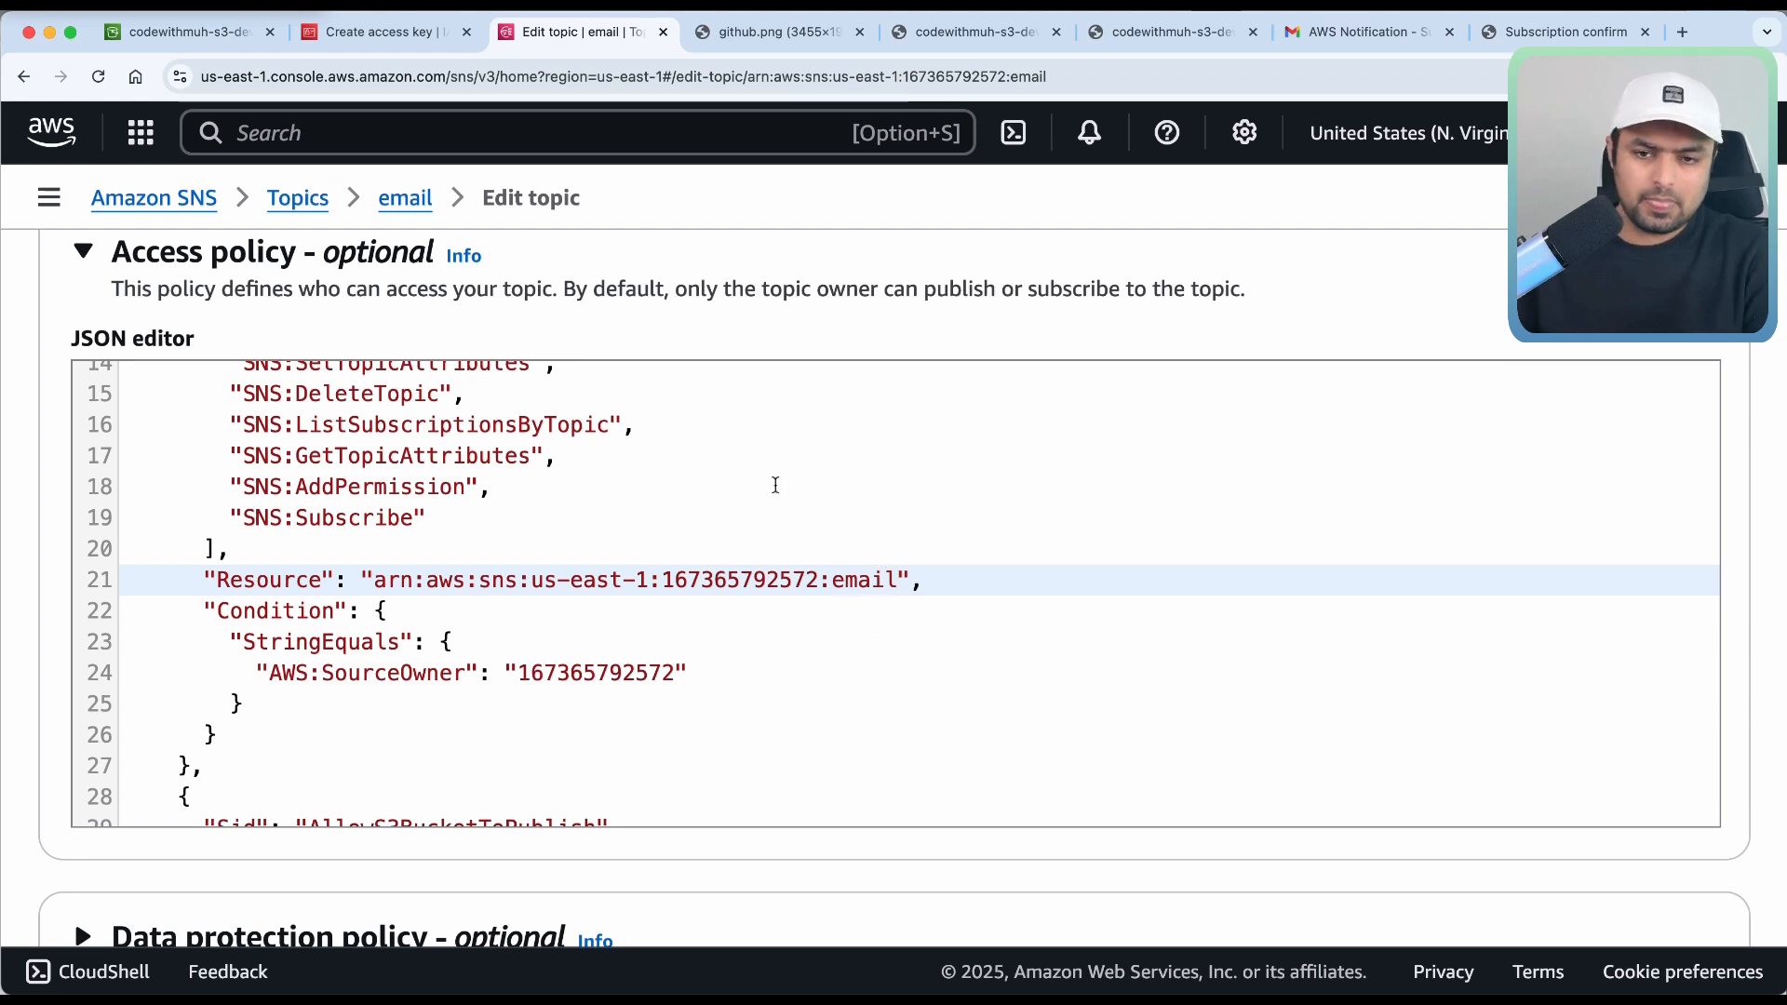
Paste the account ID as the AWS:SourceOwner condition value.
{"action": "left_click", "coordinate": [742, 704]}
{"action": "left_click_drag", "start_coordinate": [676, 672], "coordinate": [557, 677]}
{"action": "key", "text": "BackSpace"}
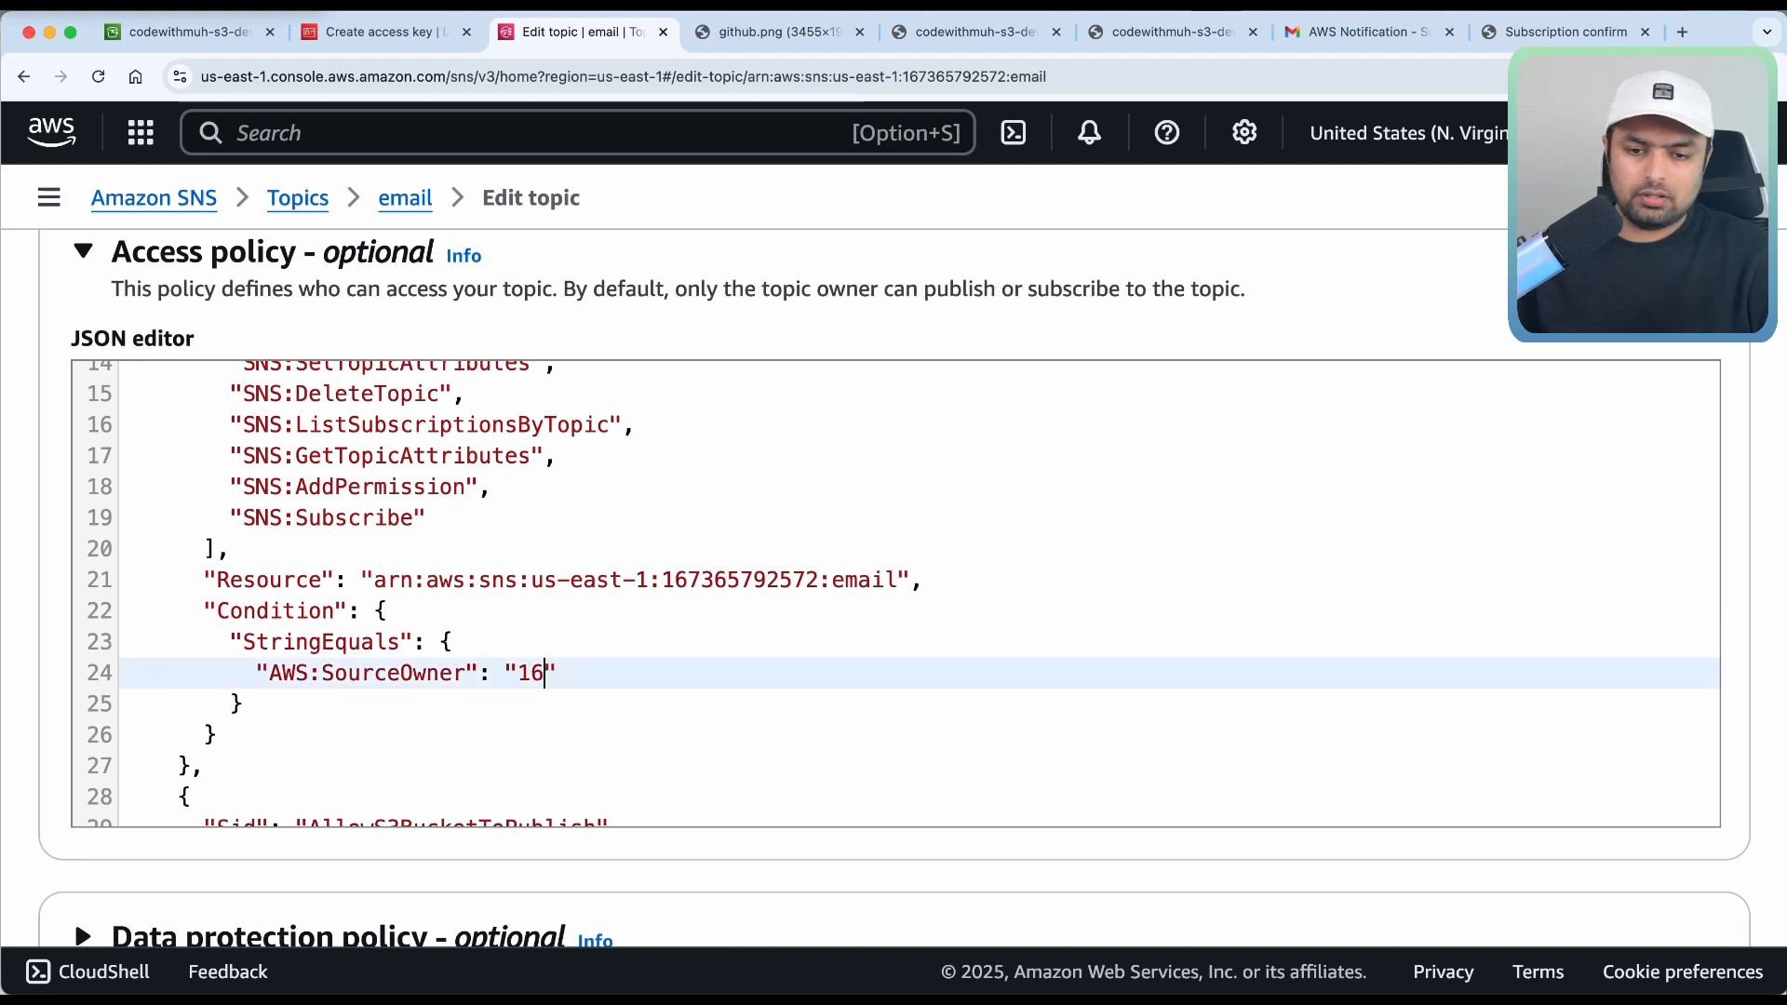
{"action": "key", "text": "super+v"}
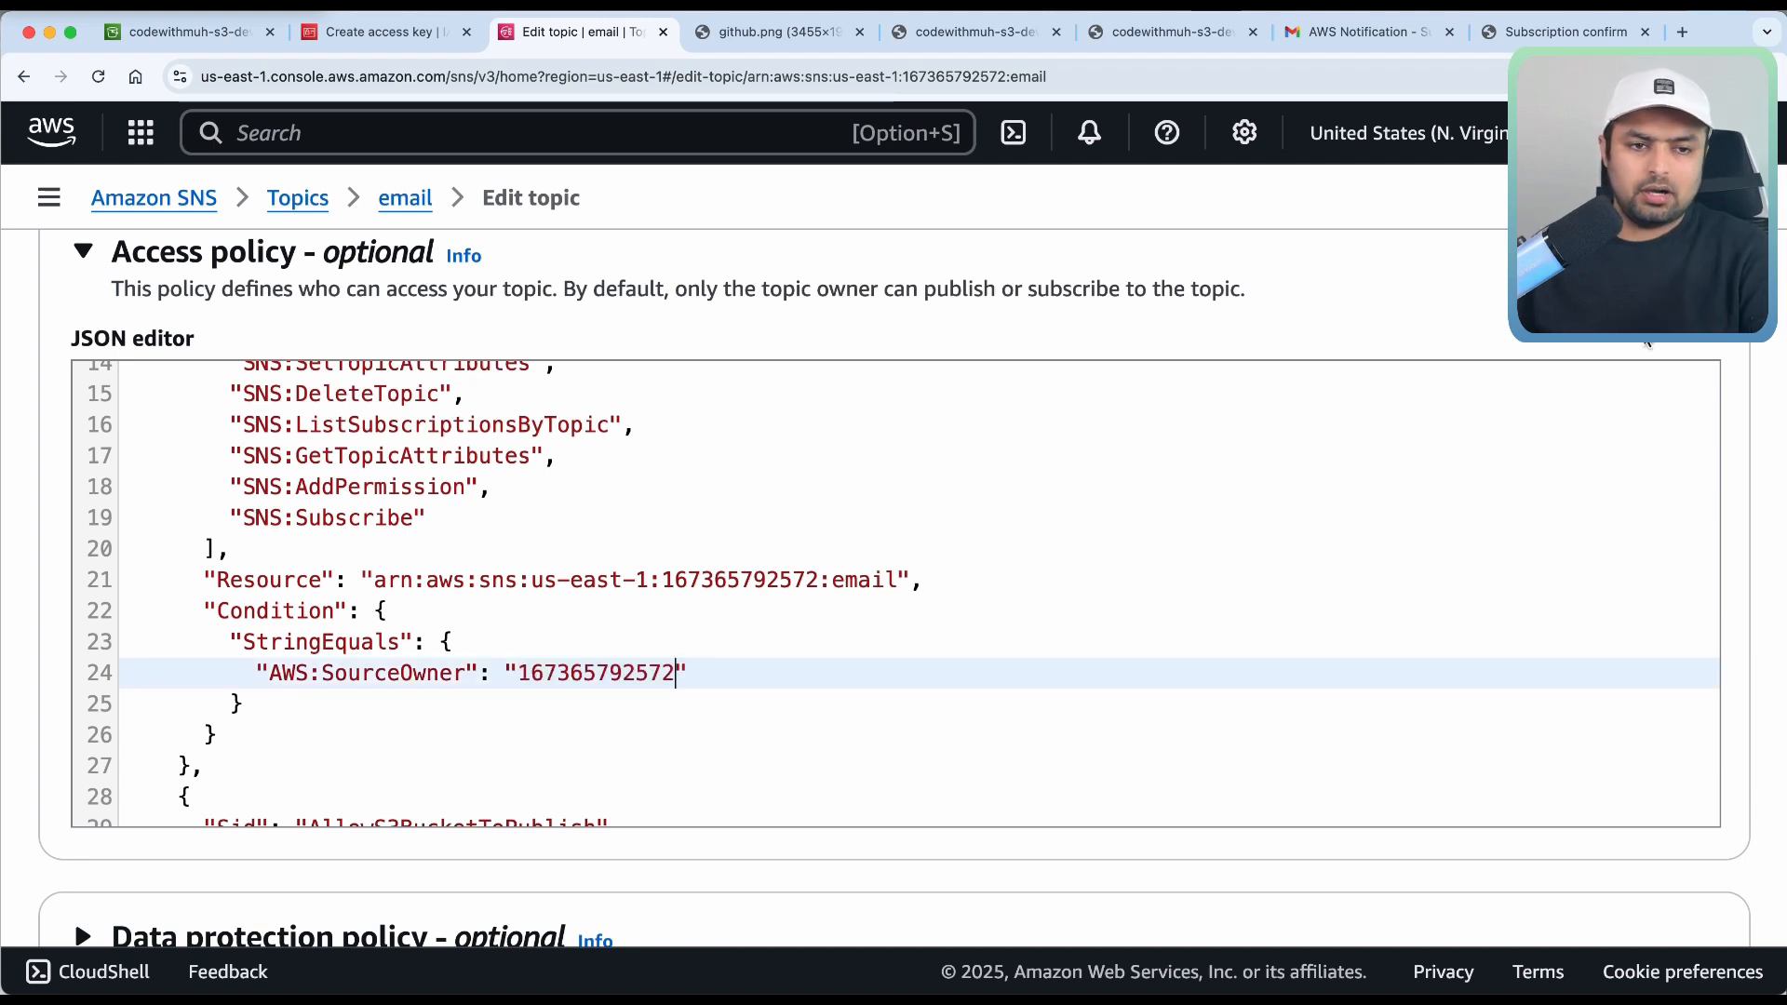
{"action": "left_click", "coordinate": [1671, 134]}
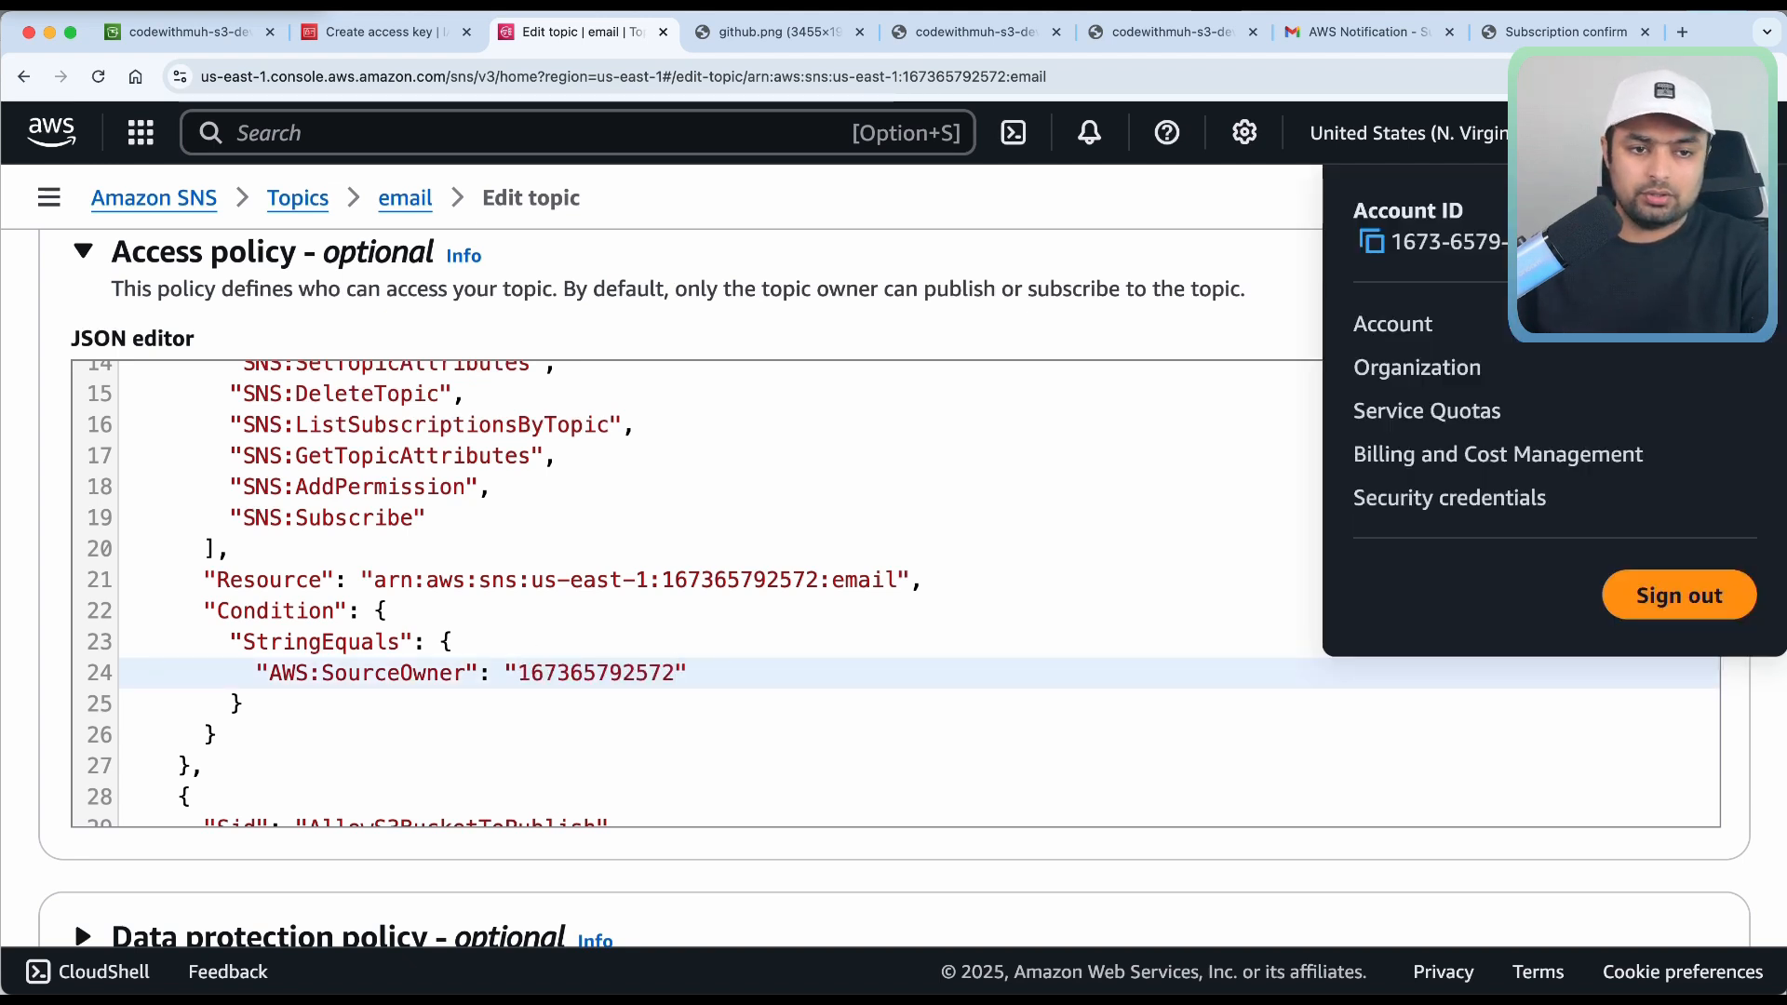
{"action": "left_click", "coordinate": [849, 544]}
{"action": "scroll", "coordinate": [847, 549], "scroll_direction": "up", "scroll_amount": 2}
{"action": "scroll", "coordinate": [842, 554], "scroll_direction": "down", "scroll_amount": 5}
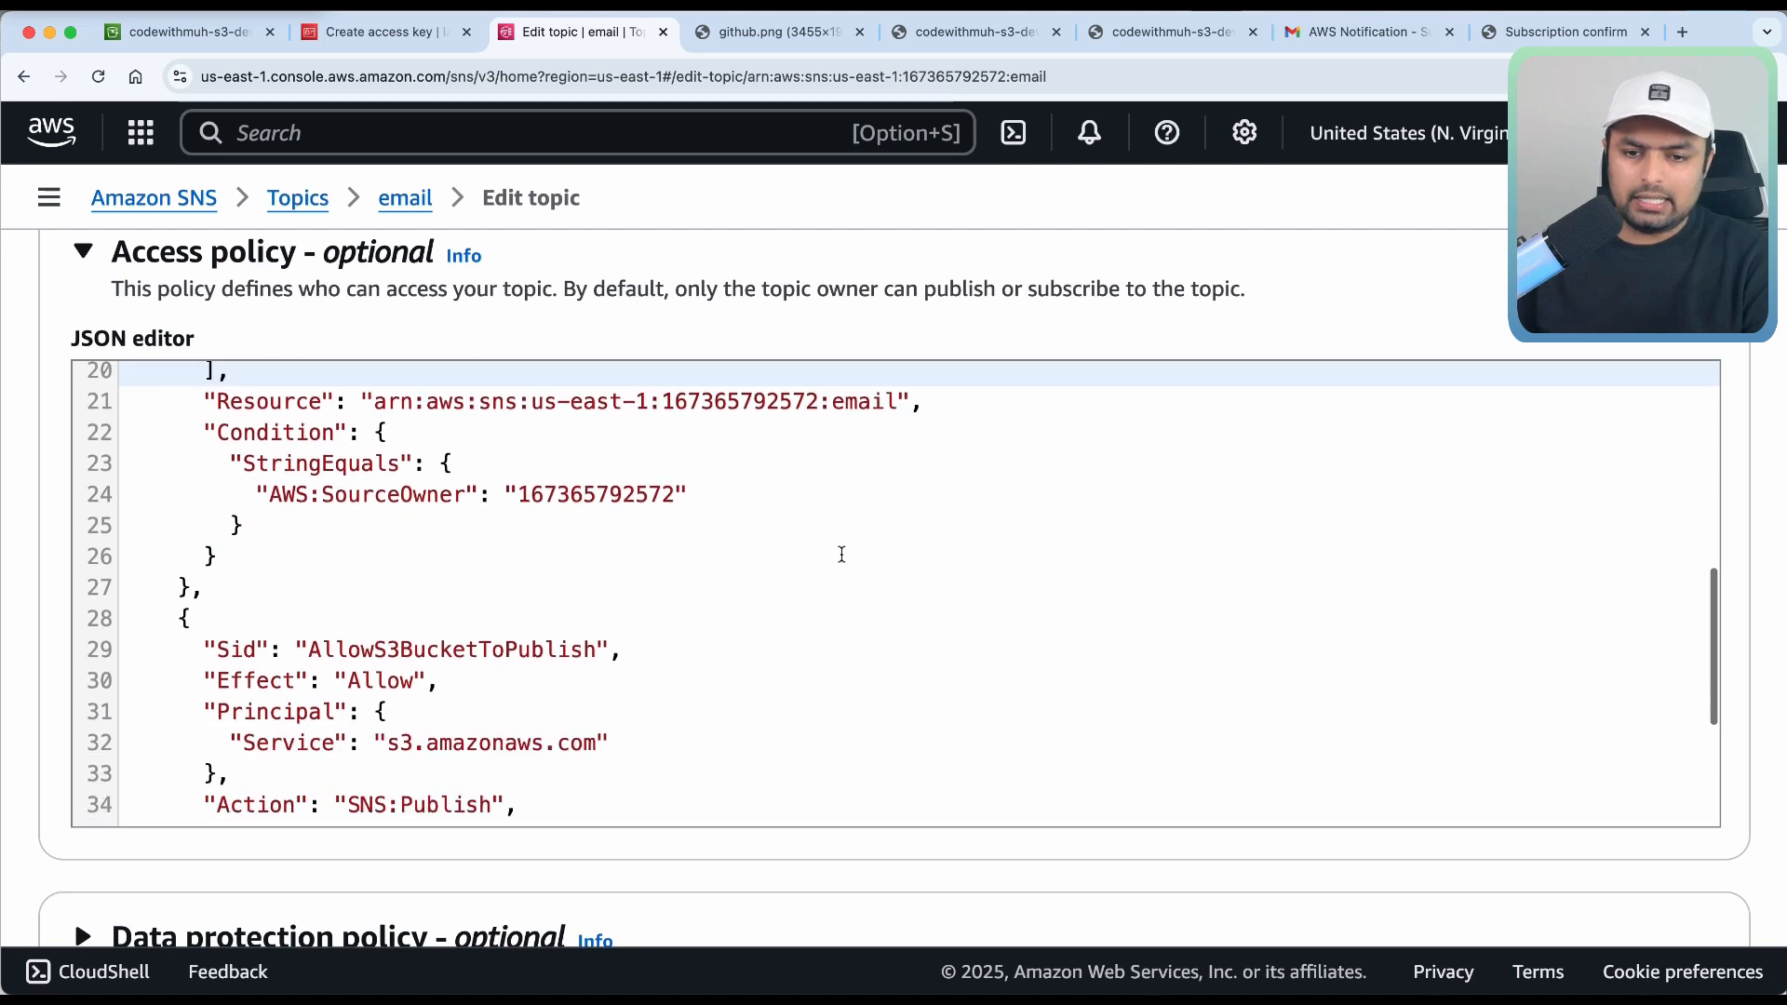
Change the second Resource ARN's region on line 35 from us-west-1 to us-east-1.
{"action": "scroll", "coordinate": [841, 555], "scroll_direction": "down", "scroll_amount": 5}
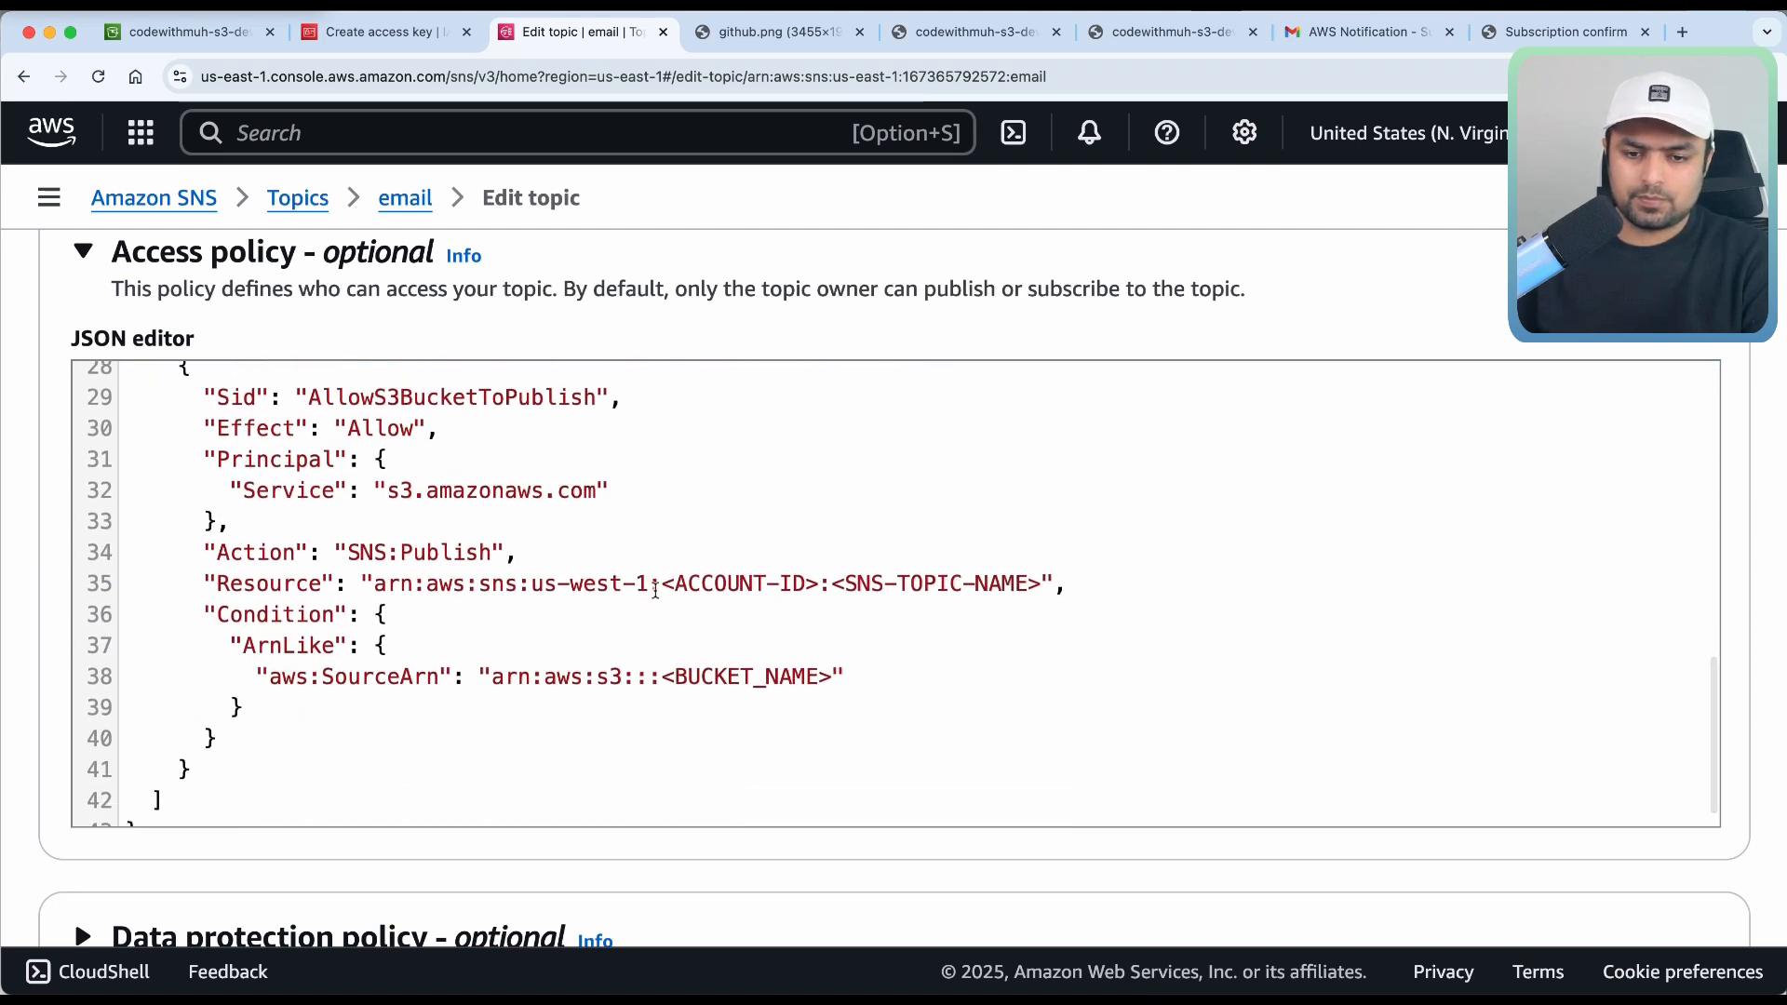
{"action": "left_click", "coordinate": [623, 584]}
{"action": "key", "text": "BackSpace"}
{"action": "key", "text": "BackSpace"}
{"action": "key", "text": "BackSpace"}
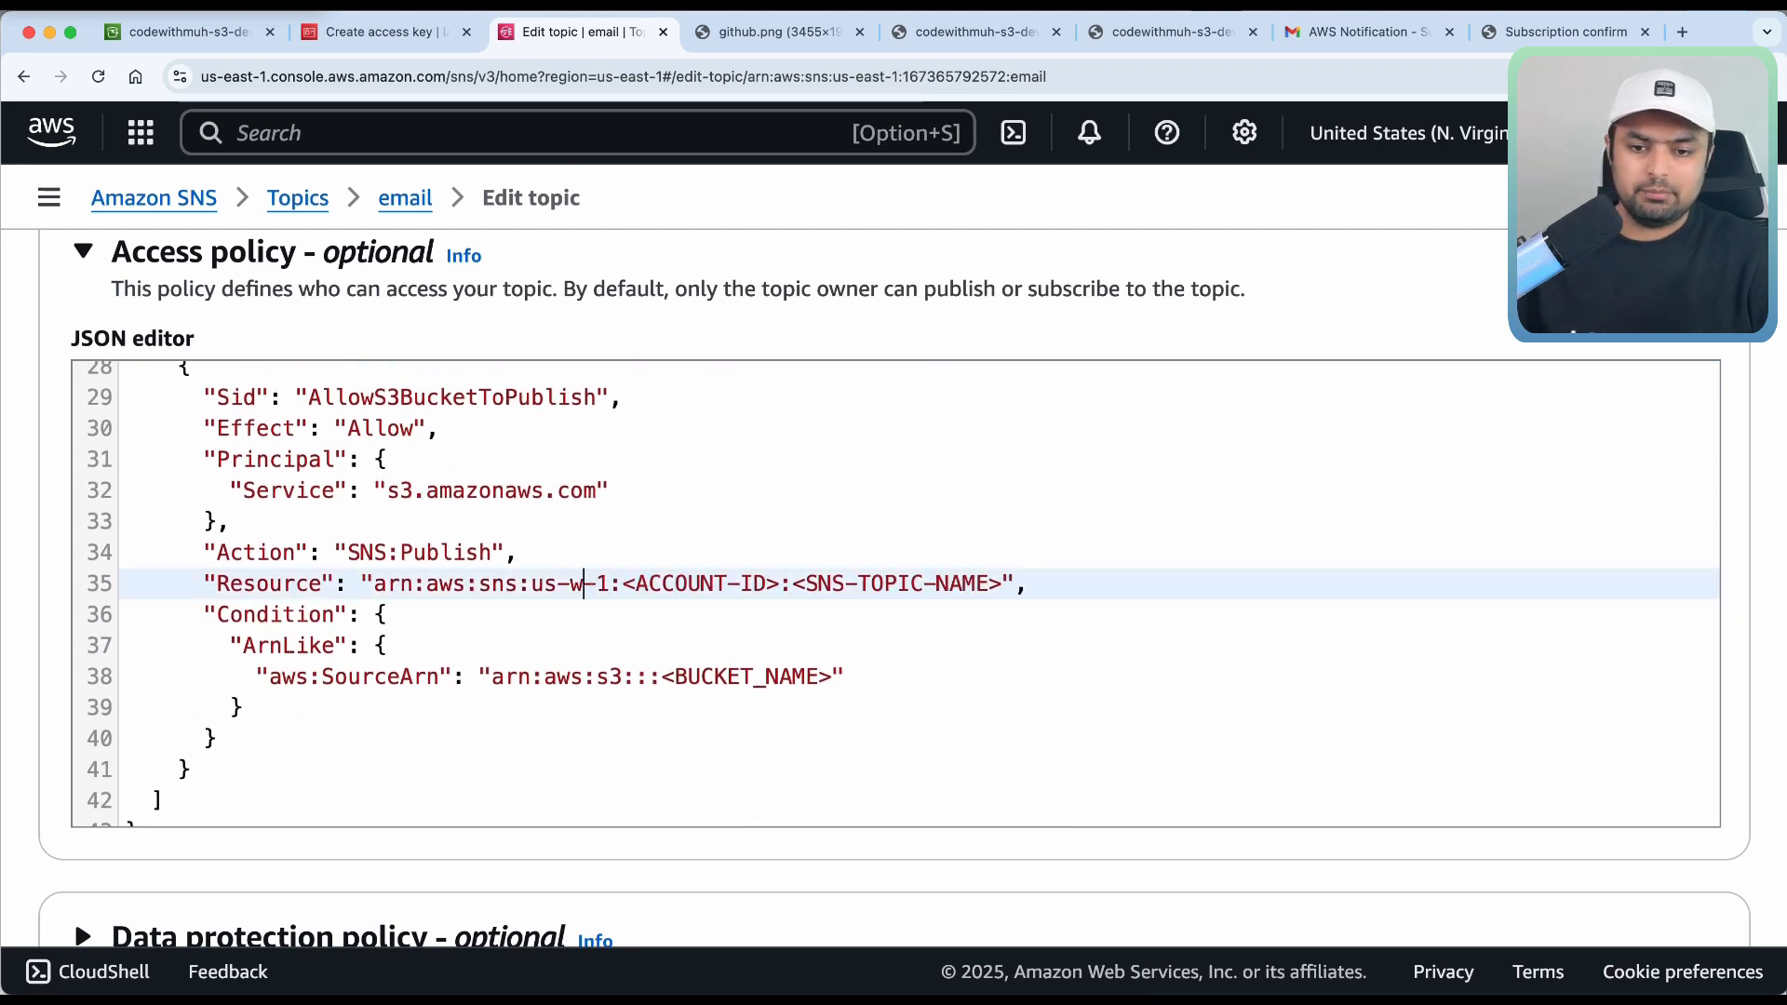
{"action": "key", "text": "BackSpace"}
{"action": "type", "text": "east"}
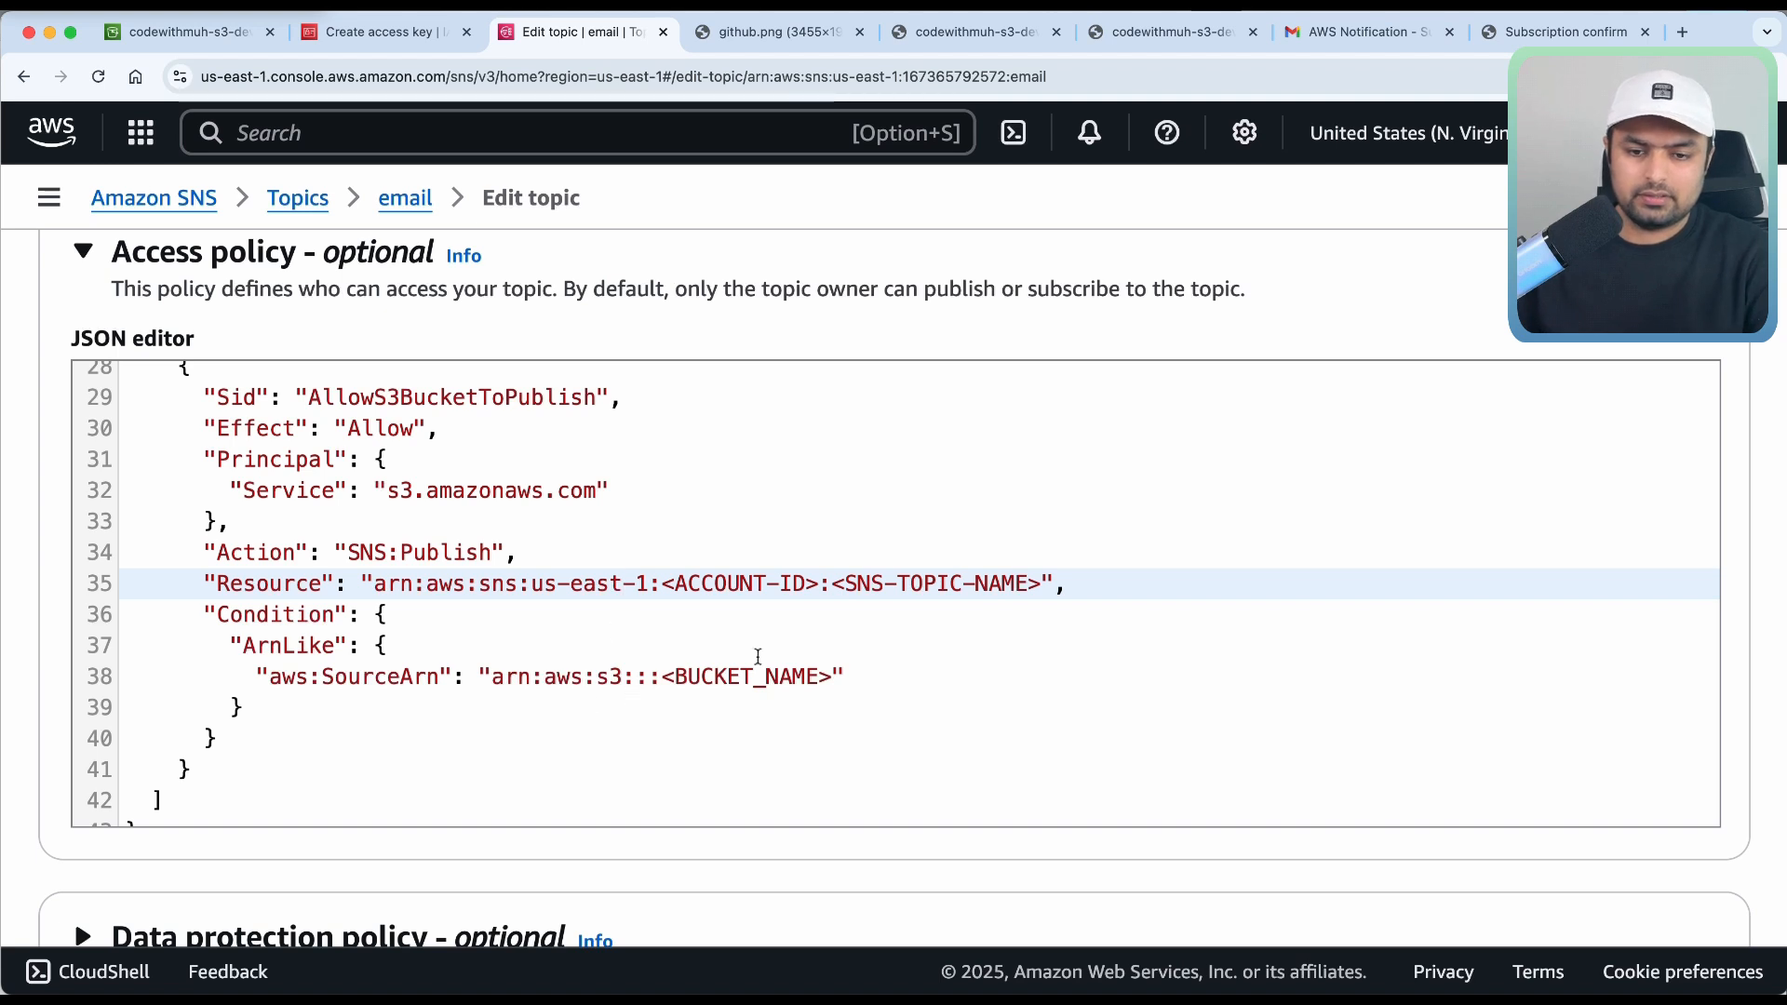
Paste the account ID over line 35's ACCOUNT-ID placeholder and clear its topic-name placeholder.
{"action": "left_click_drag", "start_coordinate": [815, 584], "coordinate": [671, 580]}
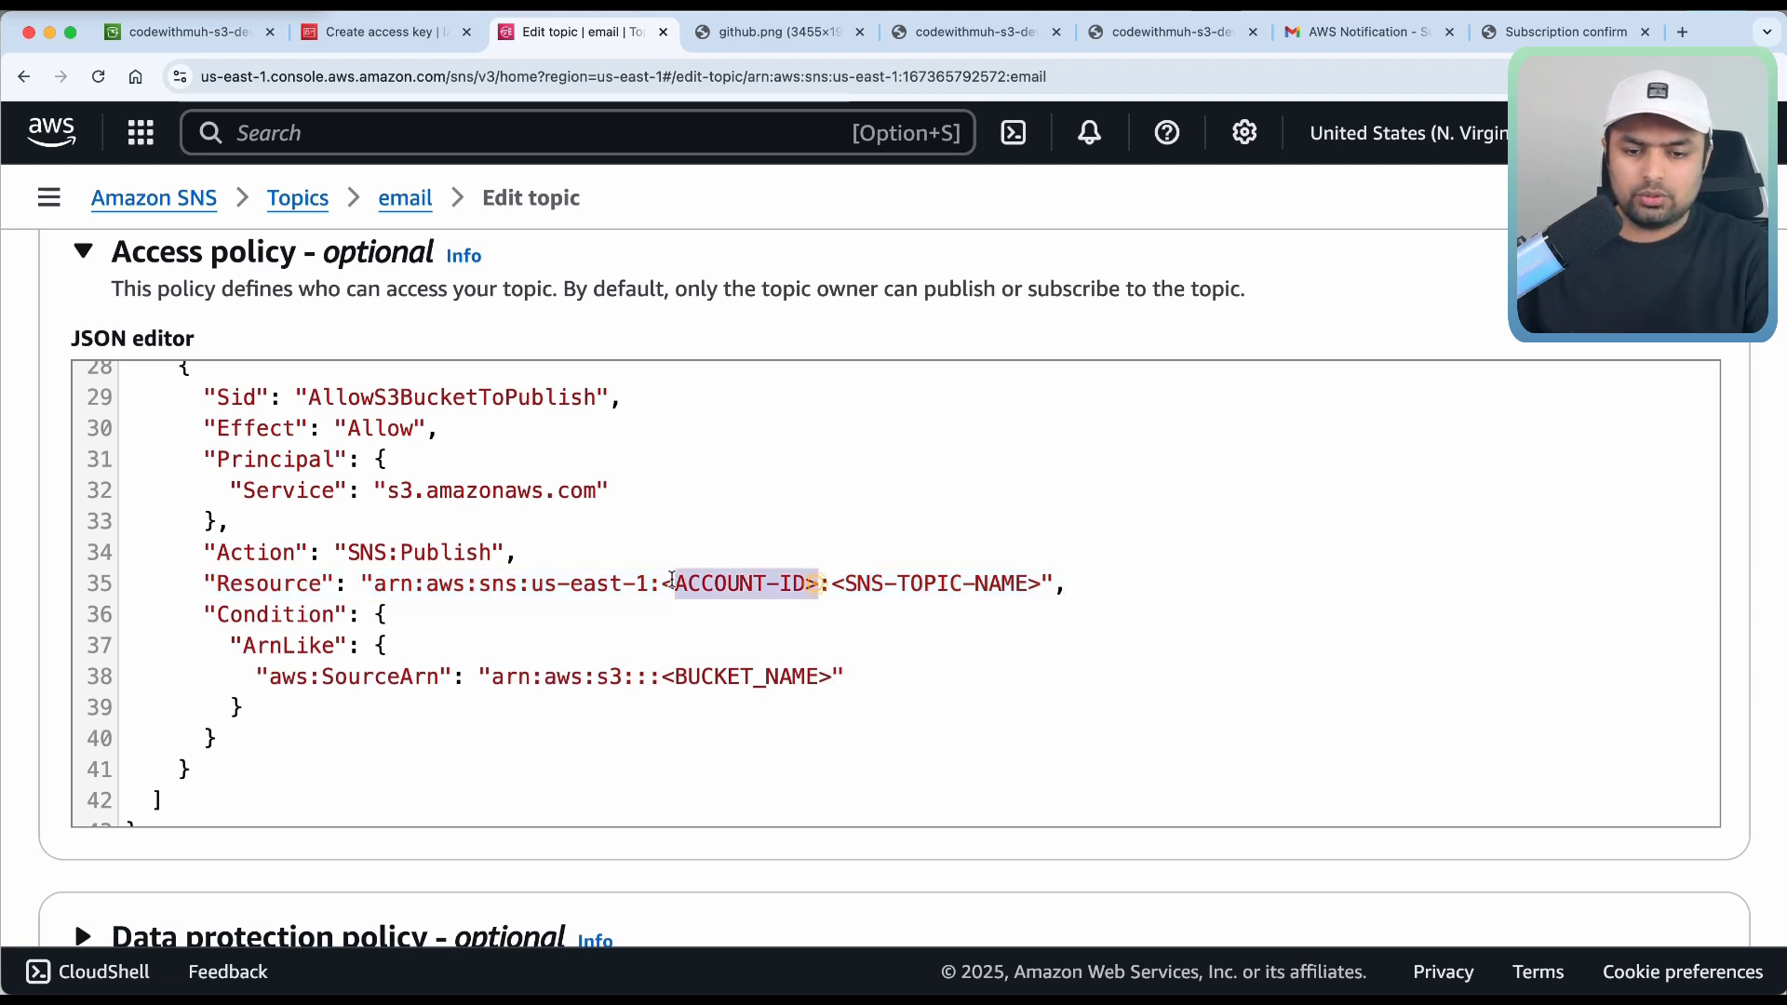
{"action": "key", "text": "BackSpace"}
{"action": "key", "text": "BackSpace"}
{"action": "key", "text": "super+v"}
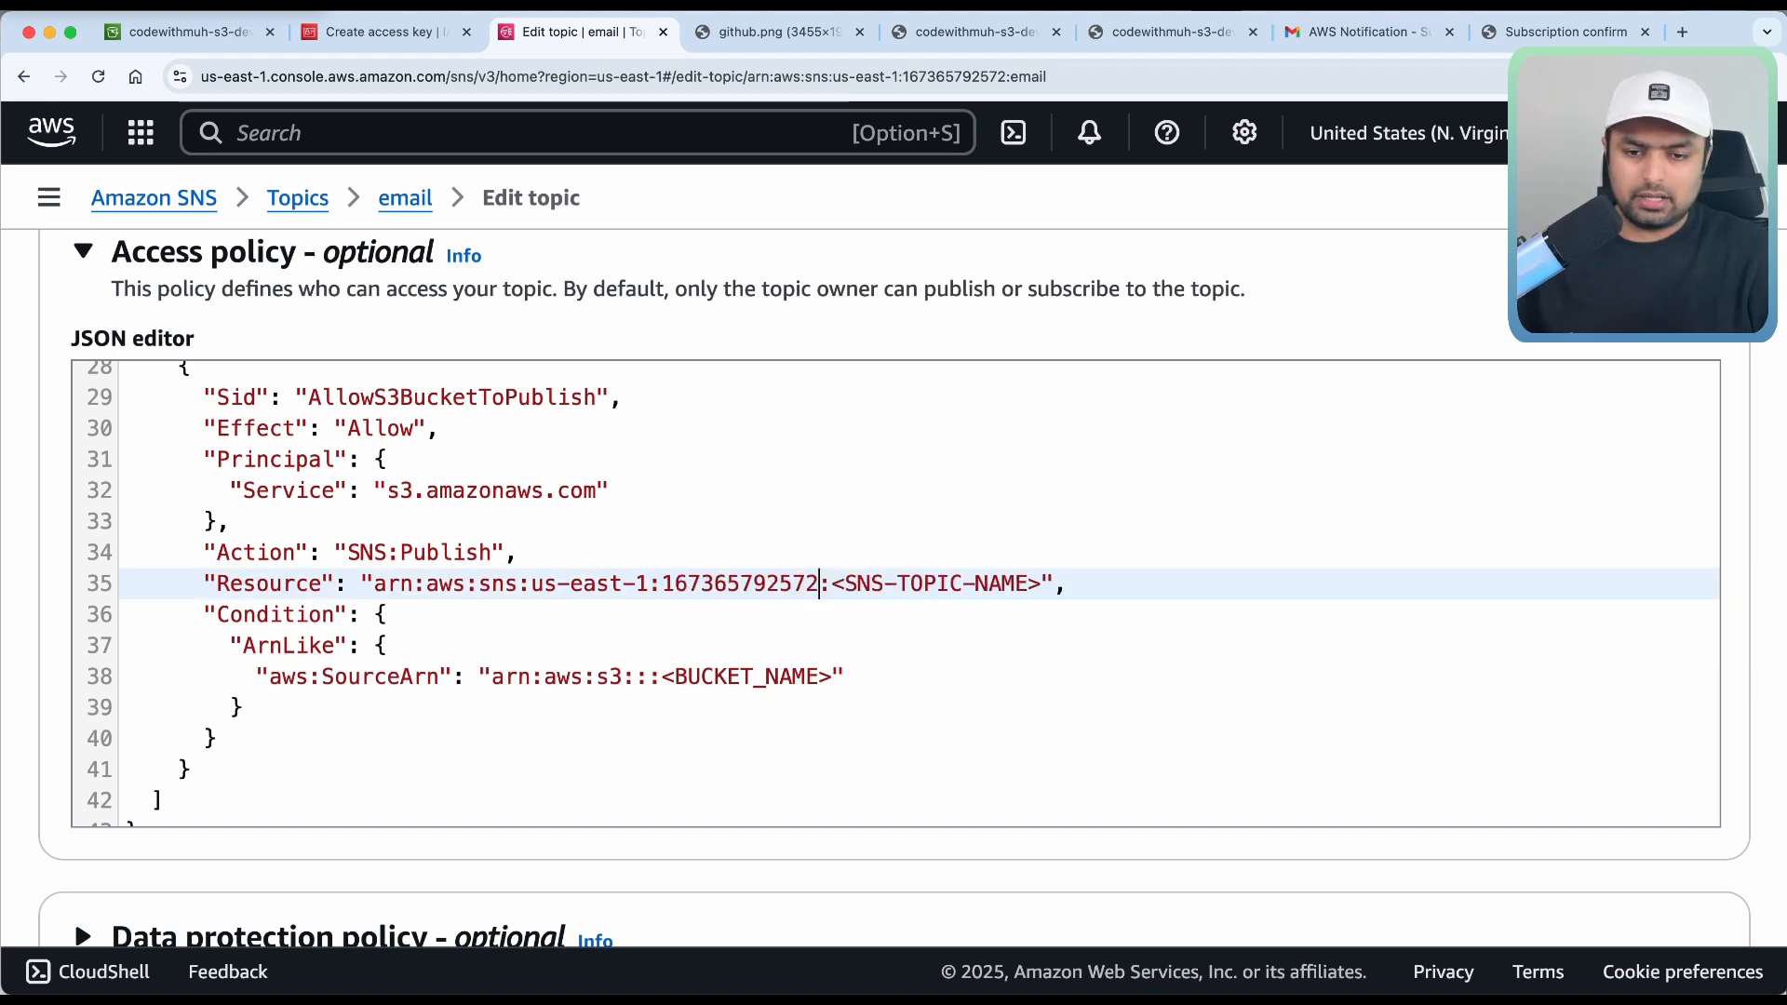
{"action": "key", "text": "super+z"}
{"action": "key", "text": "super+z"}
{"action": "key", "text": "super+shift+z"}
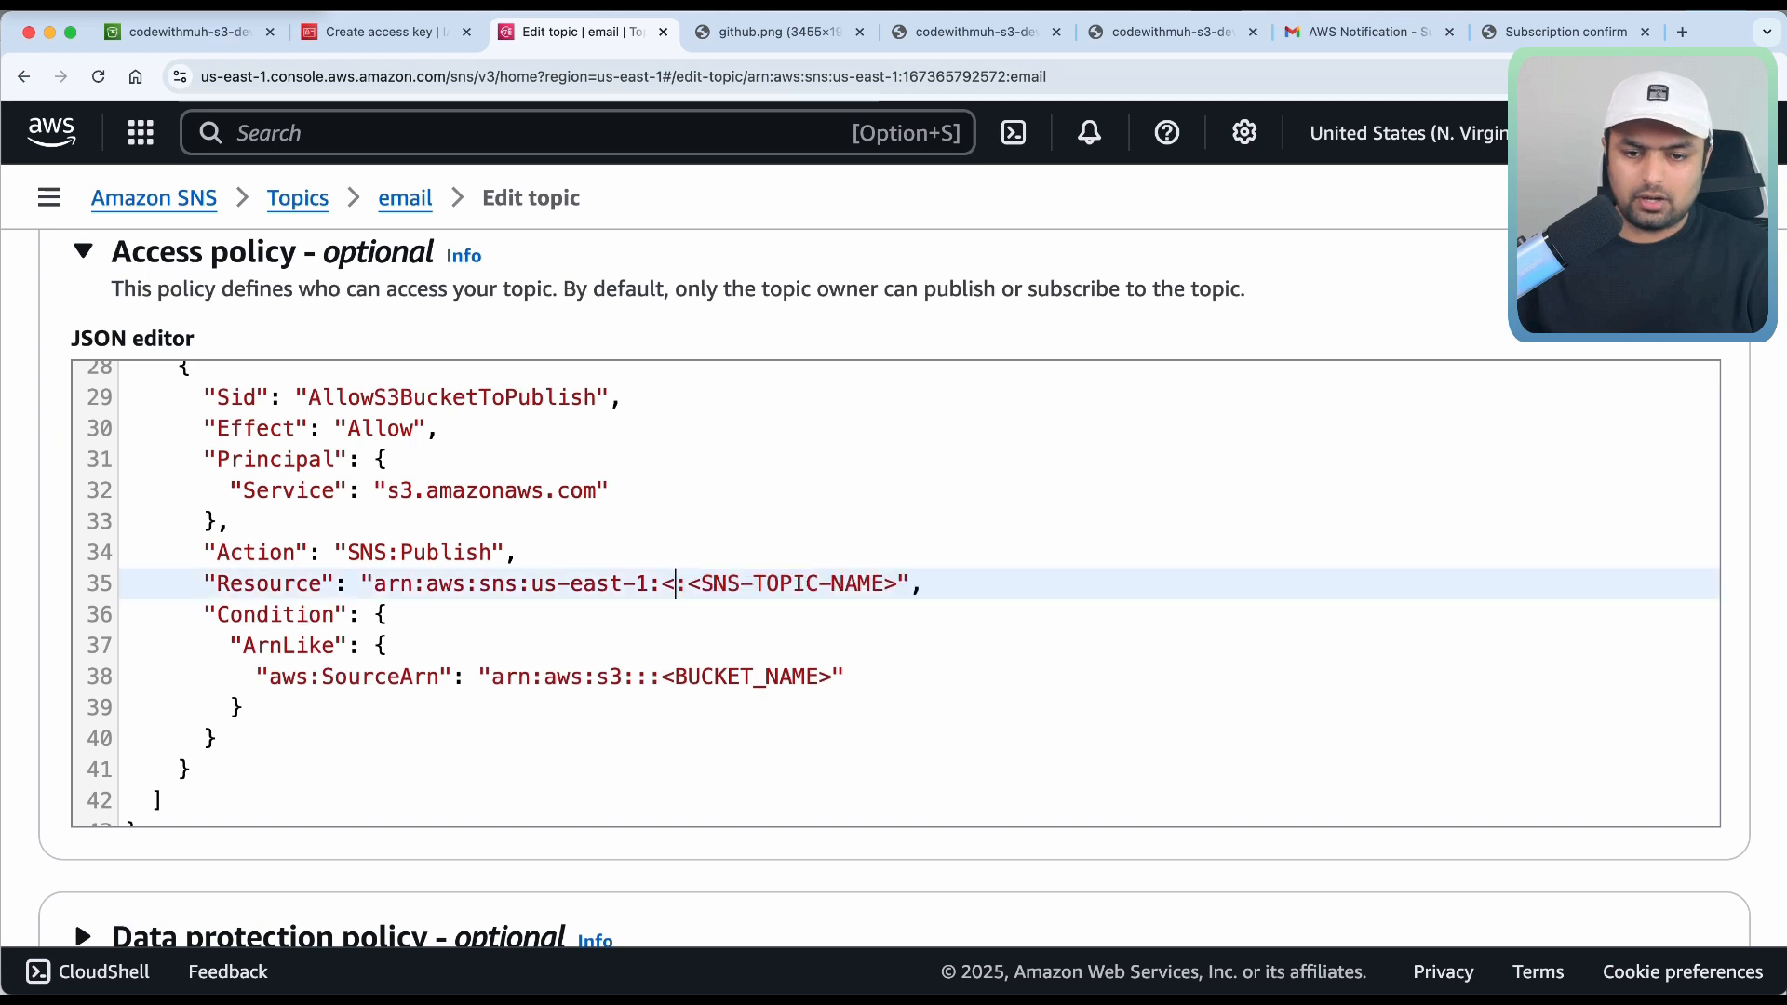
{"action": "key", "text": "super+shift+z"}
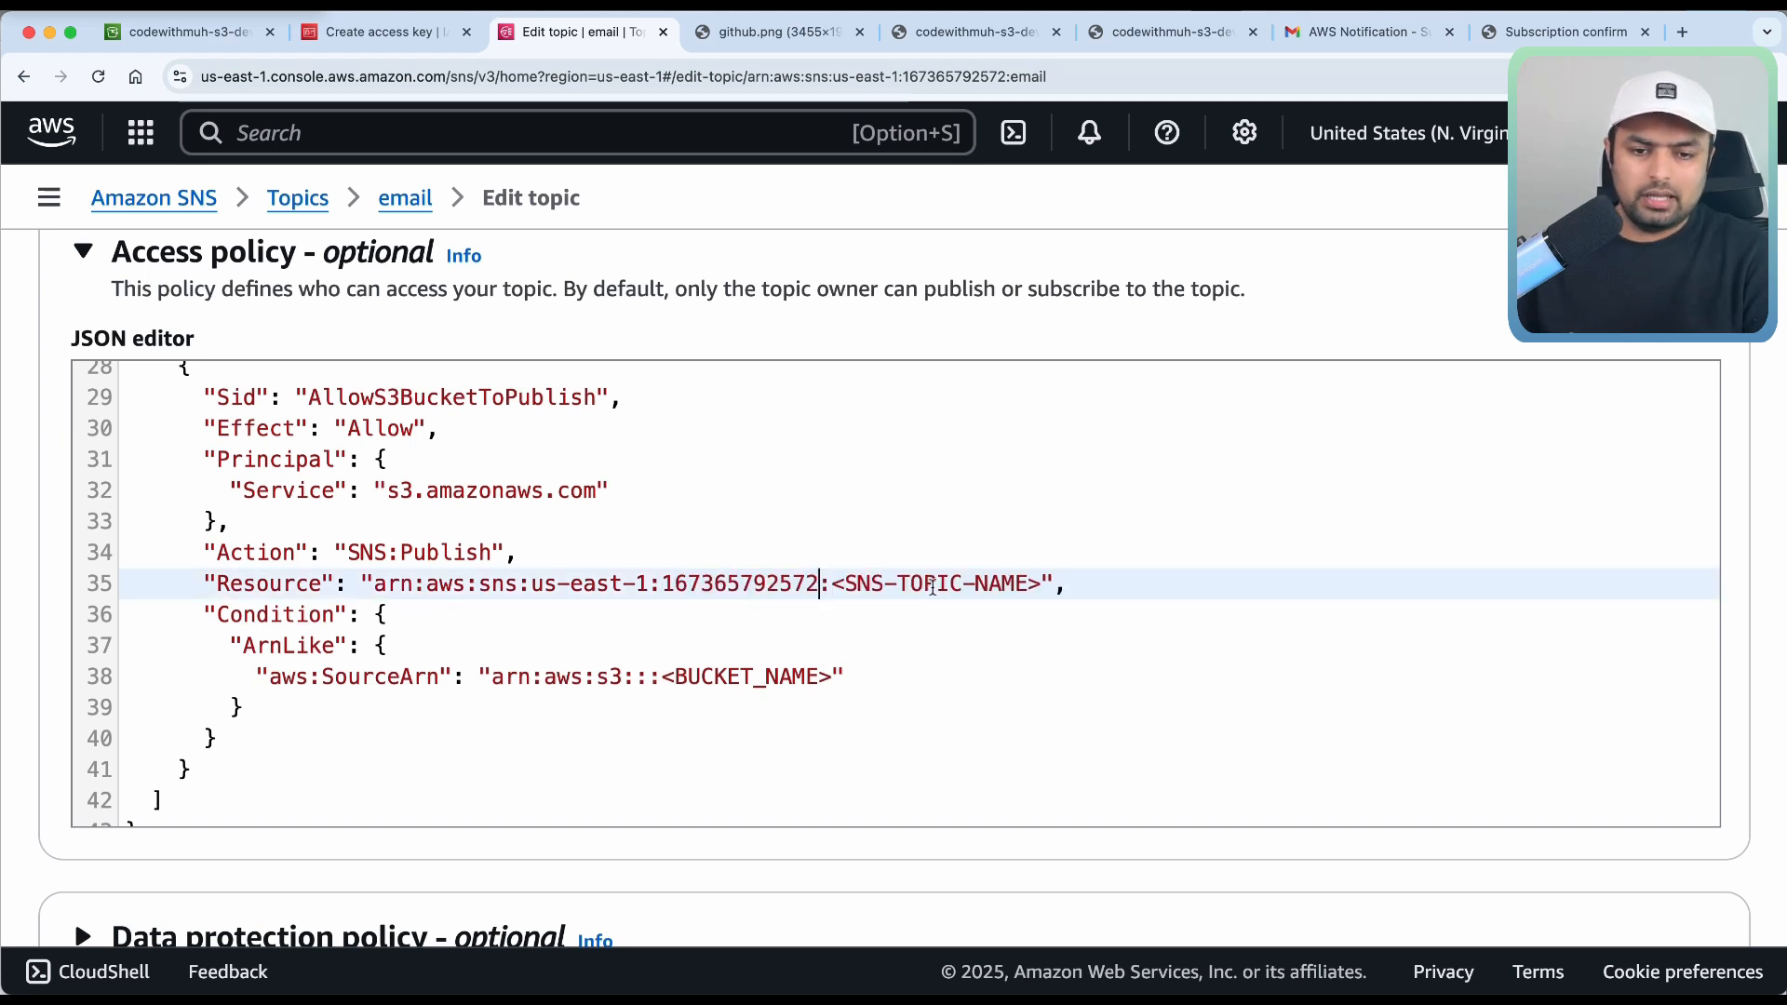
{"action": "left_click_drag", "start_coordinate": [1042, 583], "coordinate": [891, 583]}
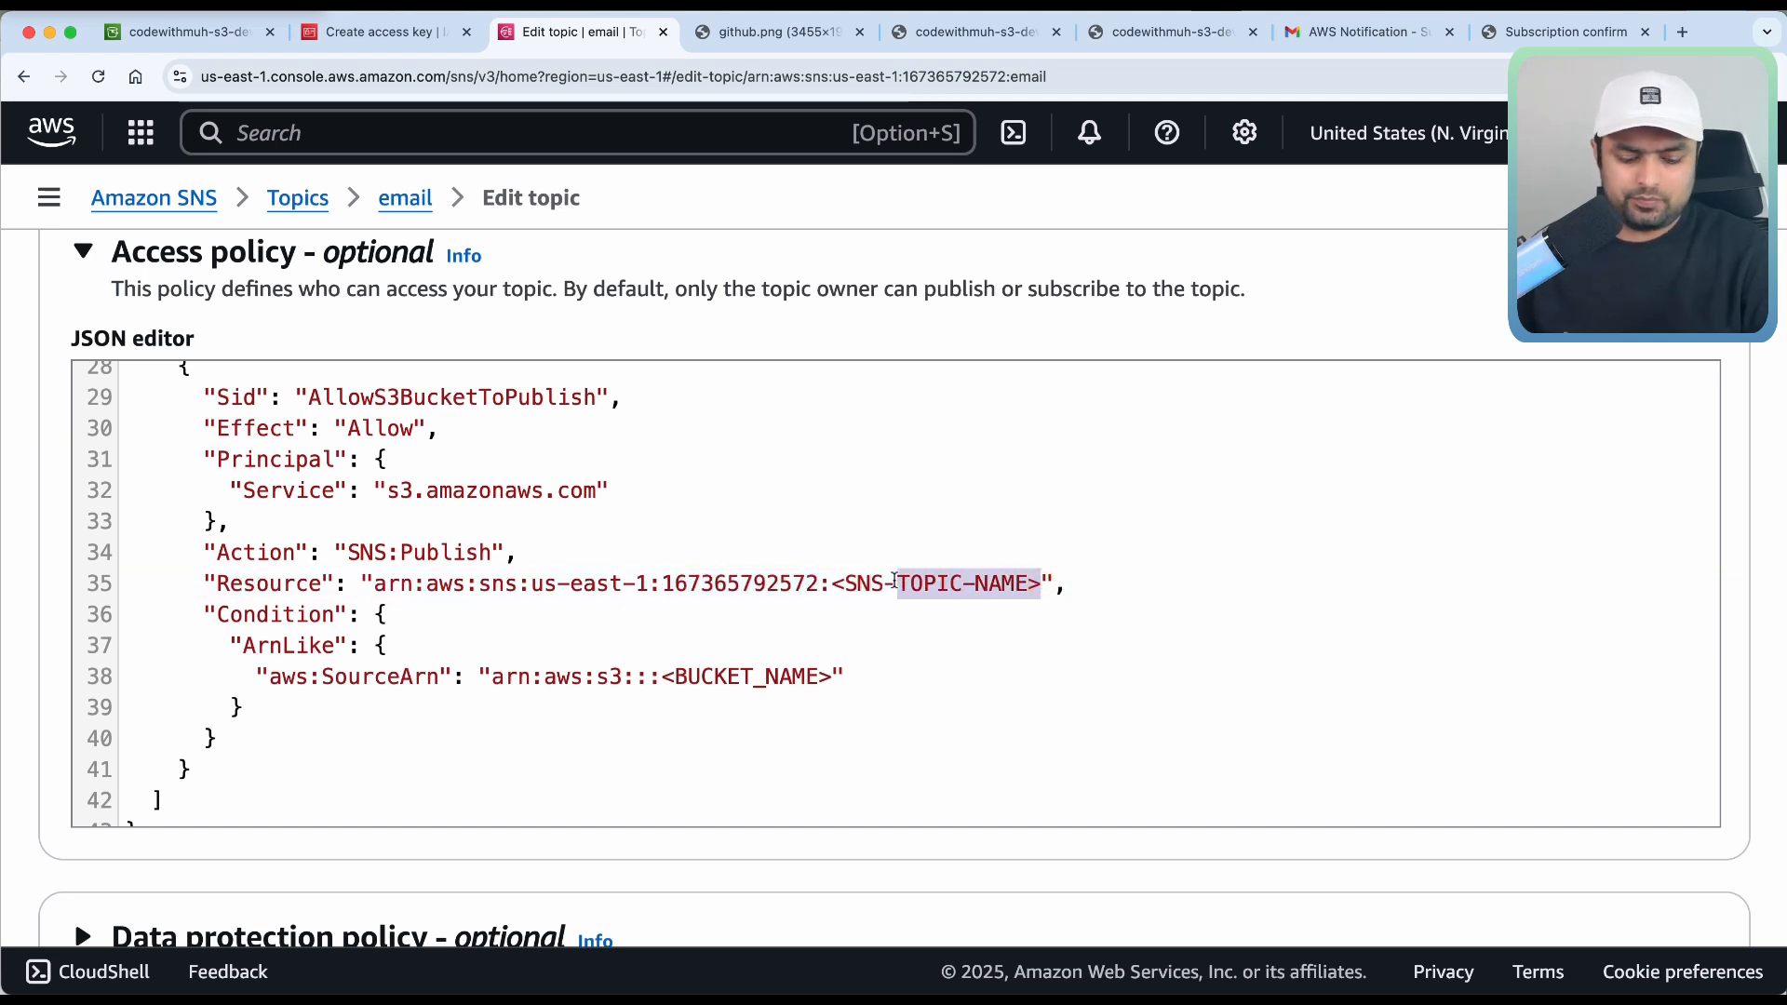
{"action": "key", "text": "BackSpace"}
{"action": "key", "text": "BackSpace"}
{"action": "key", "text": "BackSpace"}
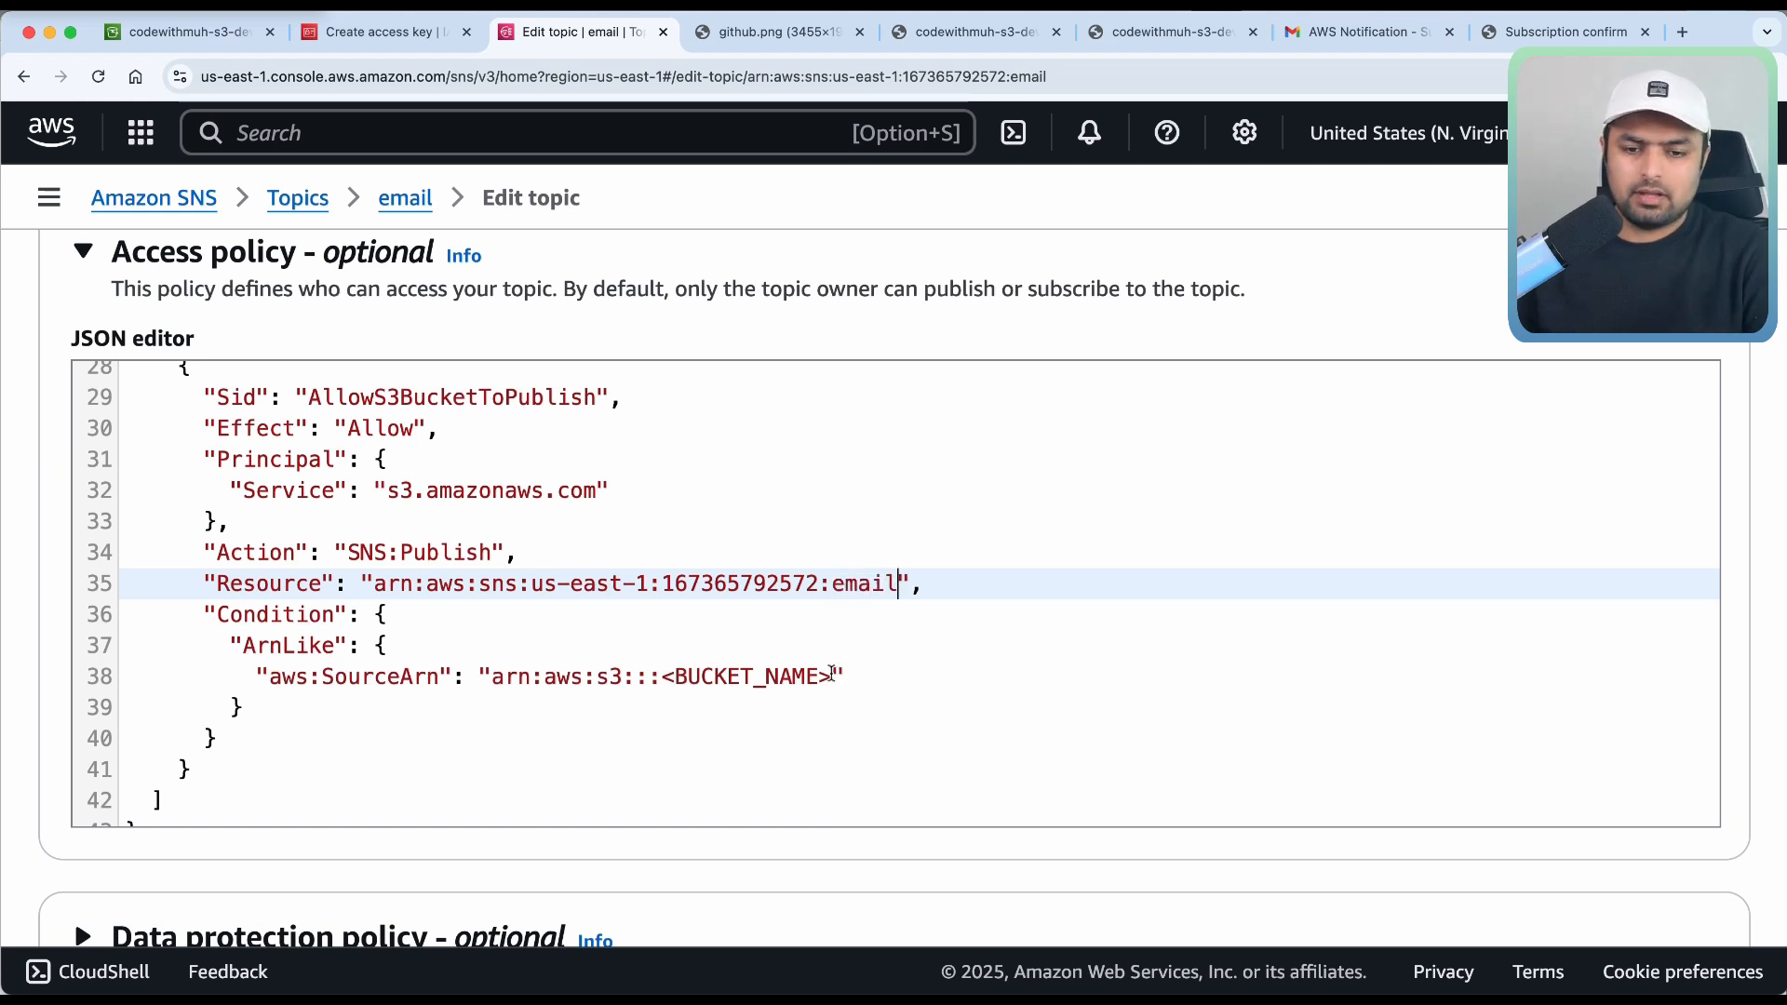
Replace the BUCKET_NAME placeholder on line 38 with codewithmuh-s3-devops.
{"action": "left_click_drag", "start_coordinate": [831, 676], "coordinate": [702, 676]}
{"action": "key", "text": "BackSpace"}
{"action": "key", "text": "BackSpace"}
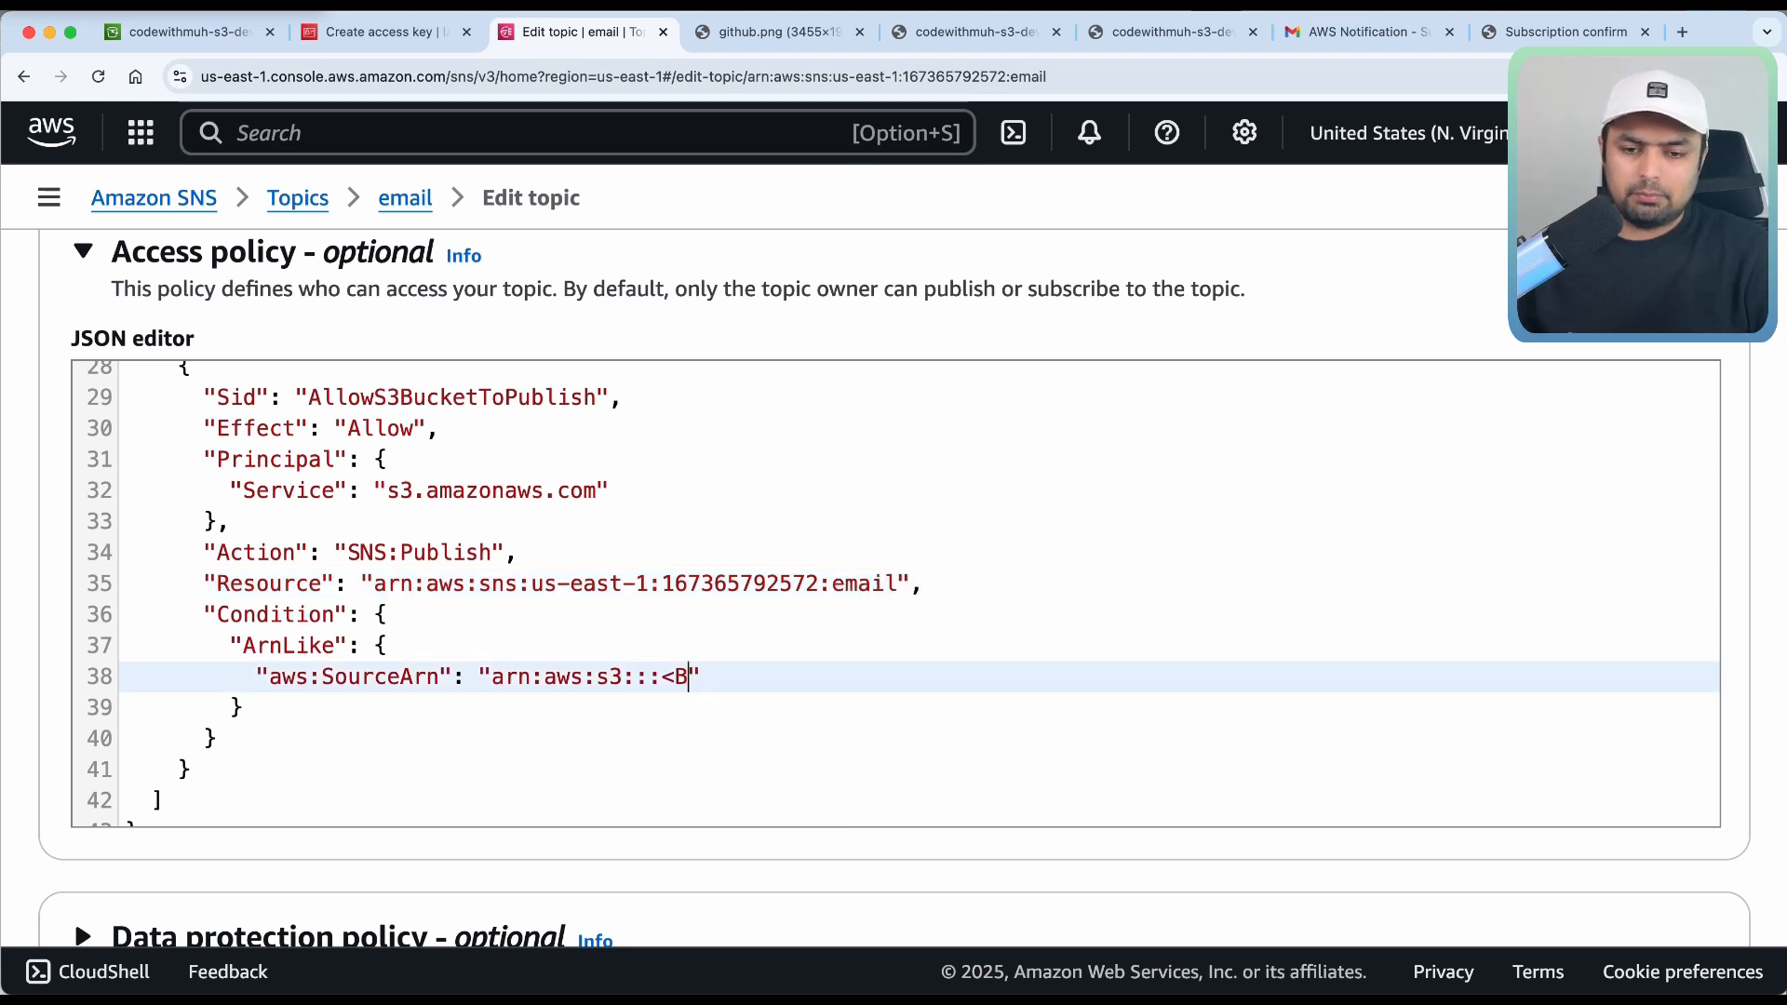
{"action": "type", "text": "codewithmh-s3-"}
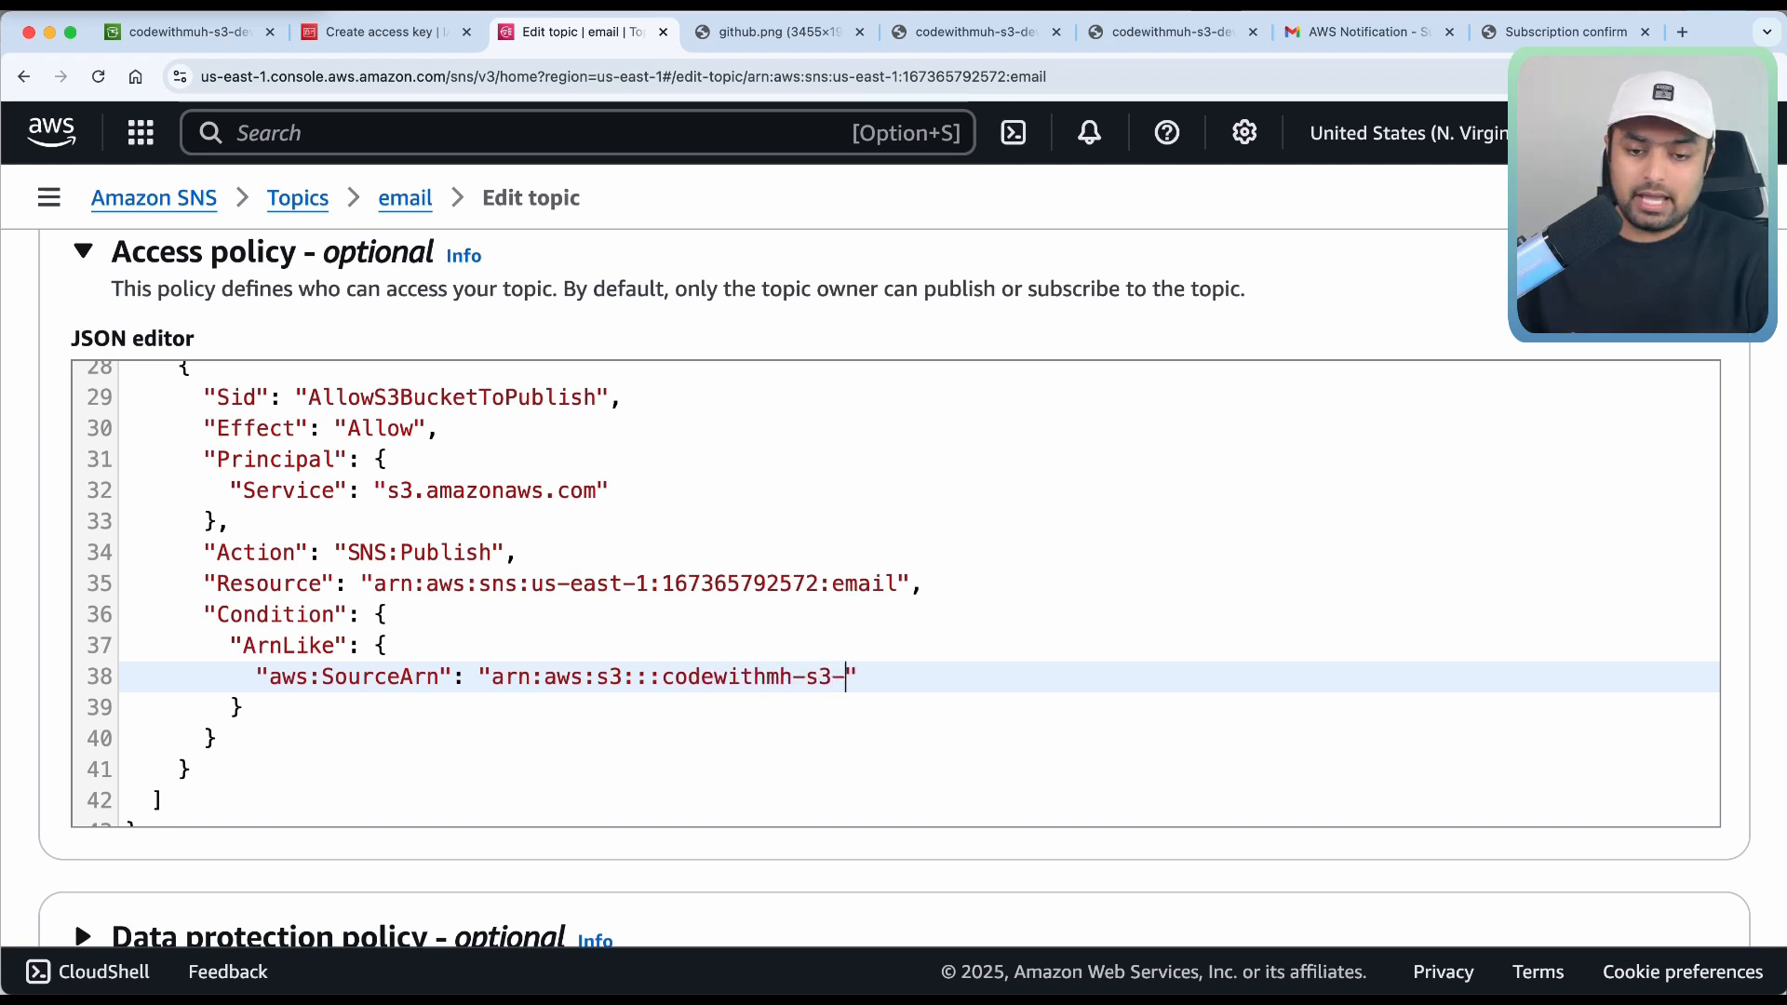
{"action": "type", "text": "1"}
{"action": "key", "text": "BackSpace"}
{"action": "type", "text": "devops"}
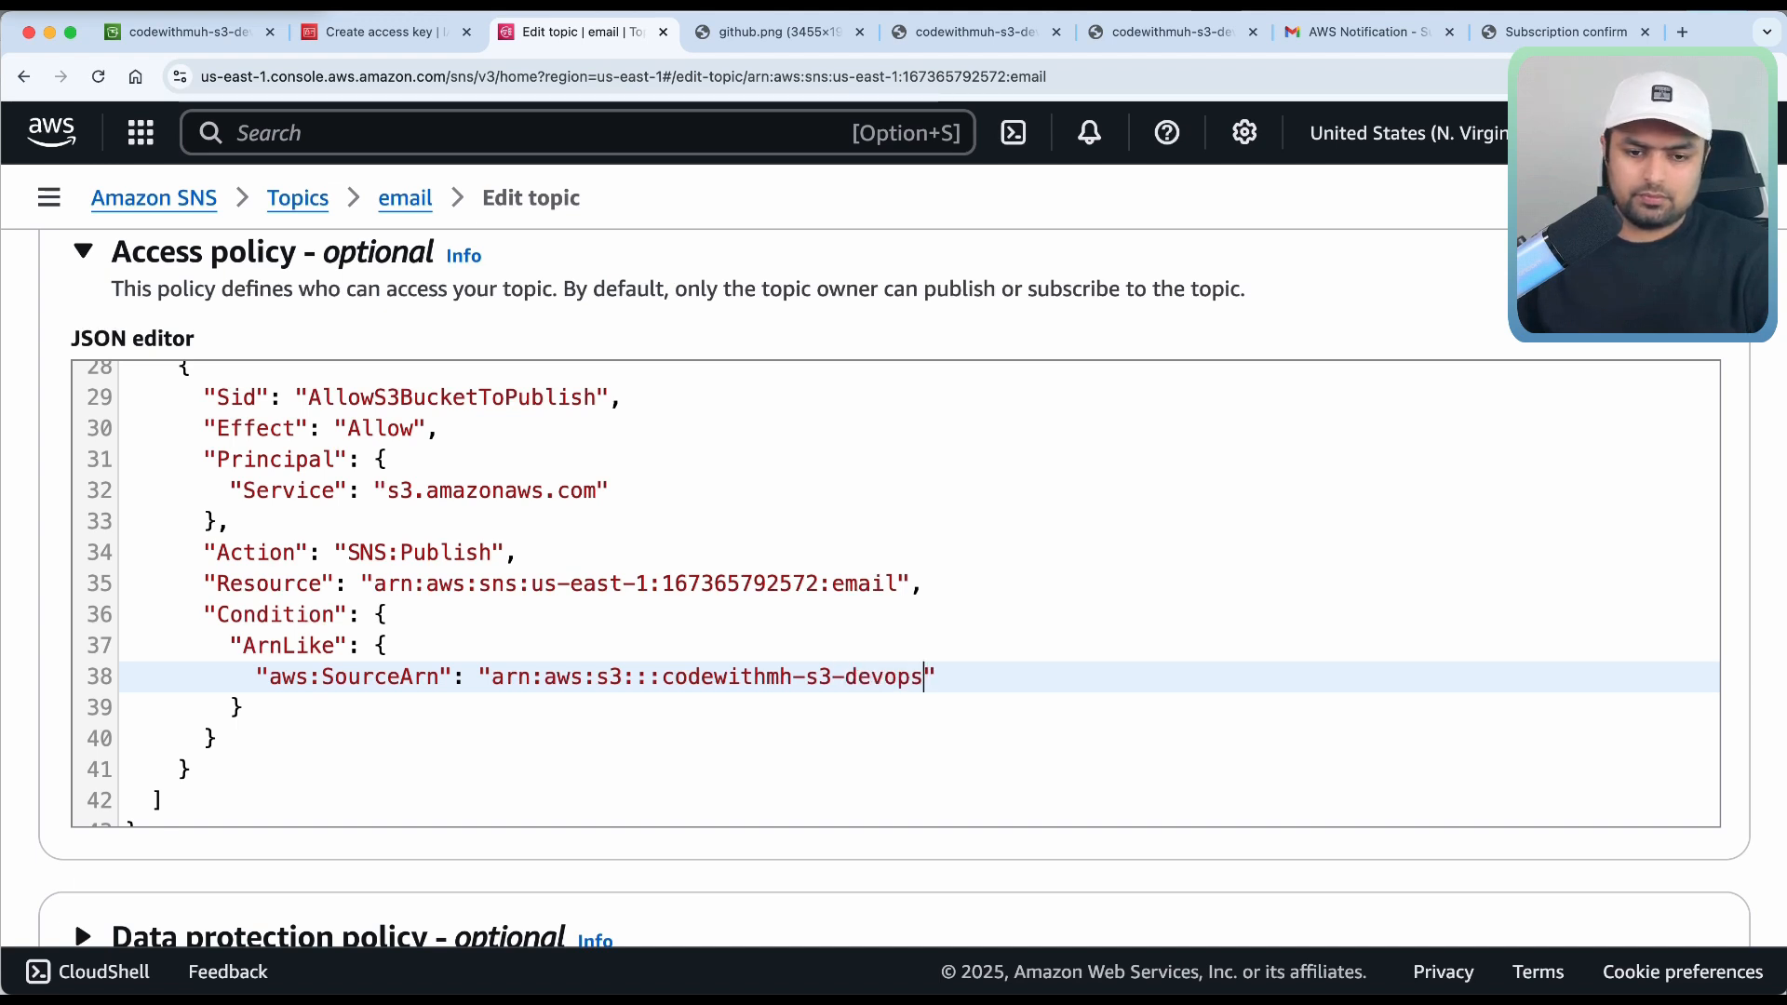
Save the edited email topic policy and scroll down to its Subscriptions on the details page.
{"action": "left_click", "coordinate": [546, 729]}
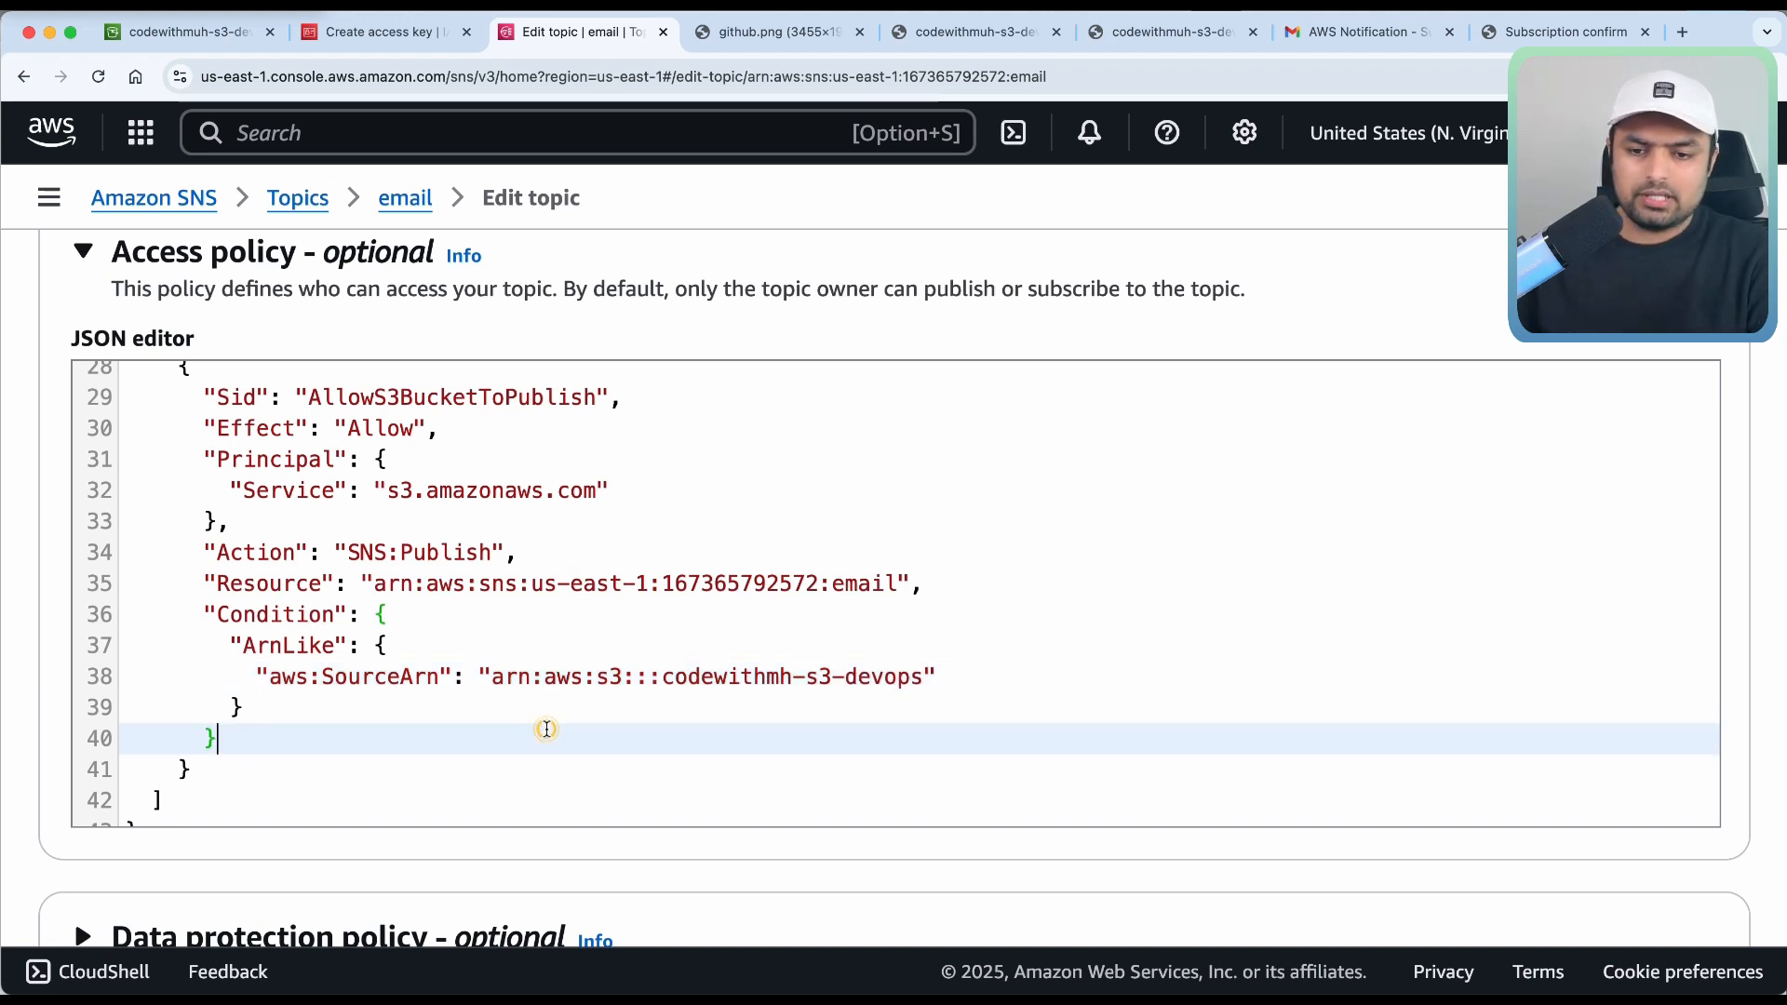
{"action": "scroll", "coordinate": [547, 729], "scroll_direction": "up", "scroll_amount": 1}
{"action": "scroll", "coordinate": [546, 729], "scroll_direction": "down", "scroll_amount": 1}
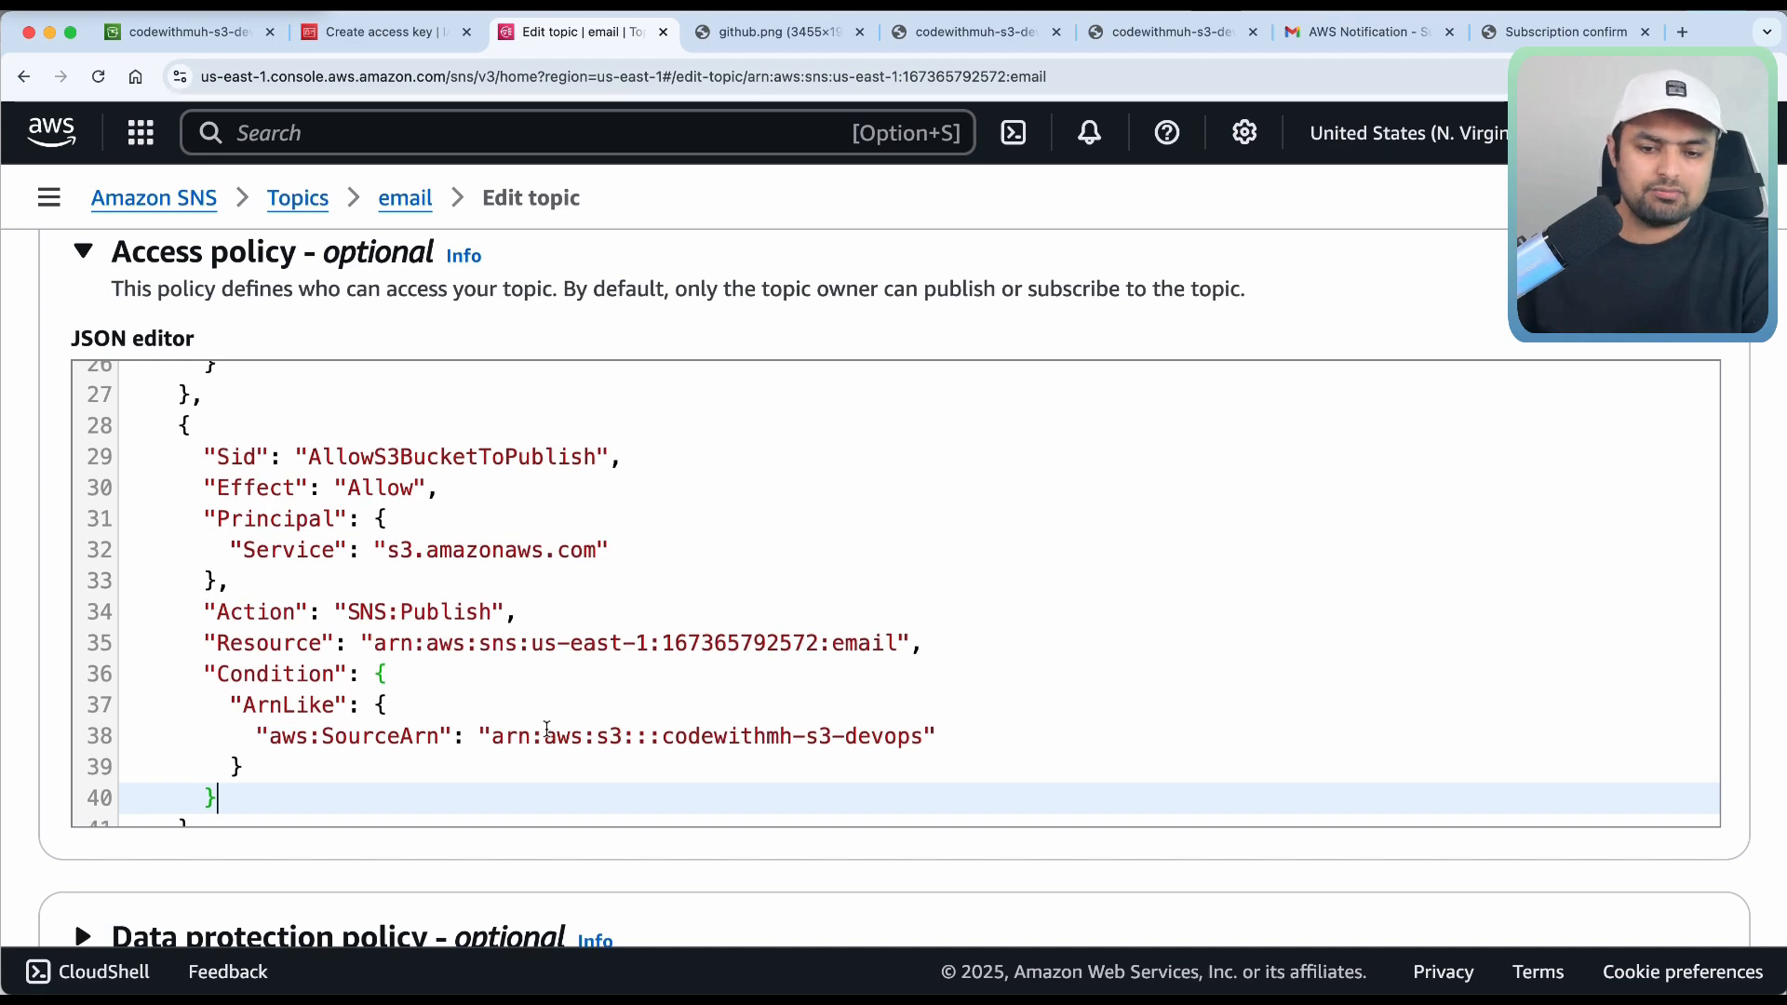
{"action": "scroll", "coordinate": [546, 729], "scroll_direction": "up", "scroll_amount": 6}
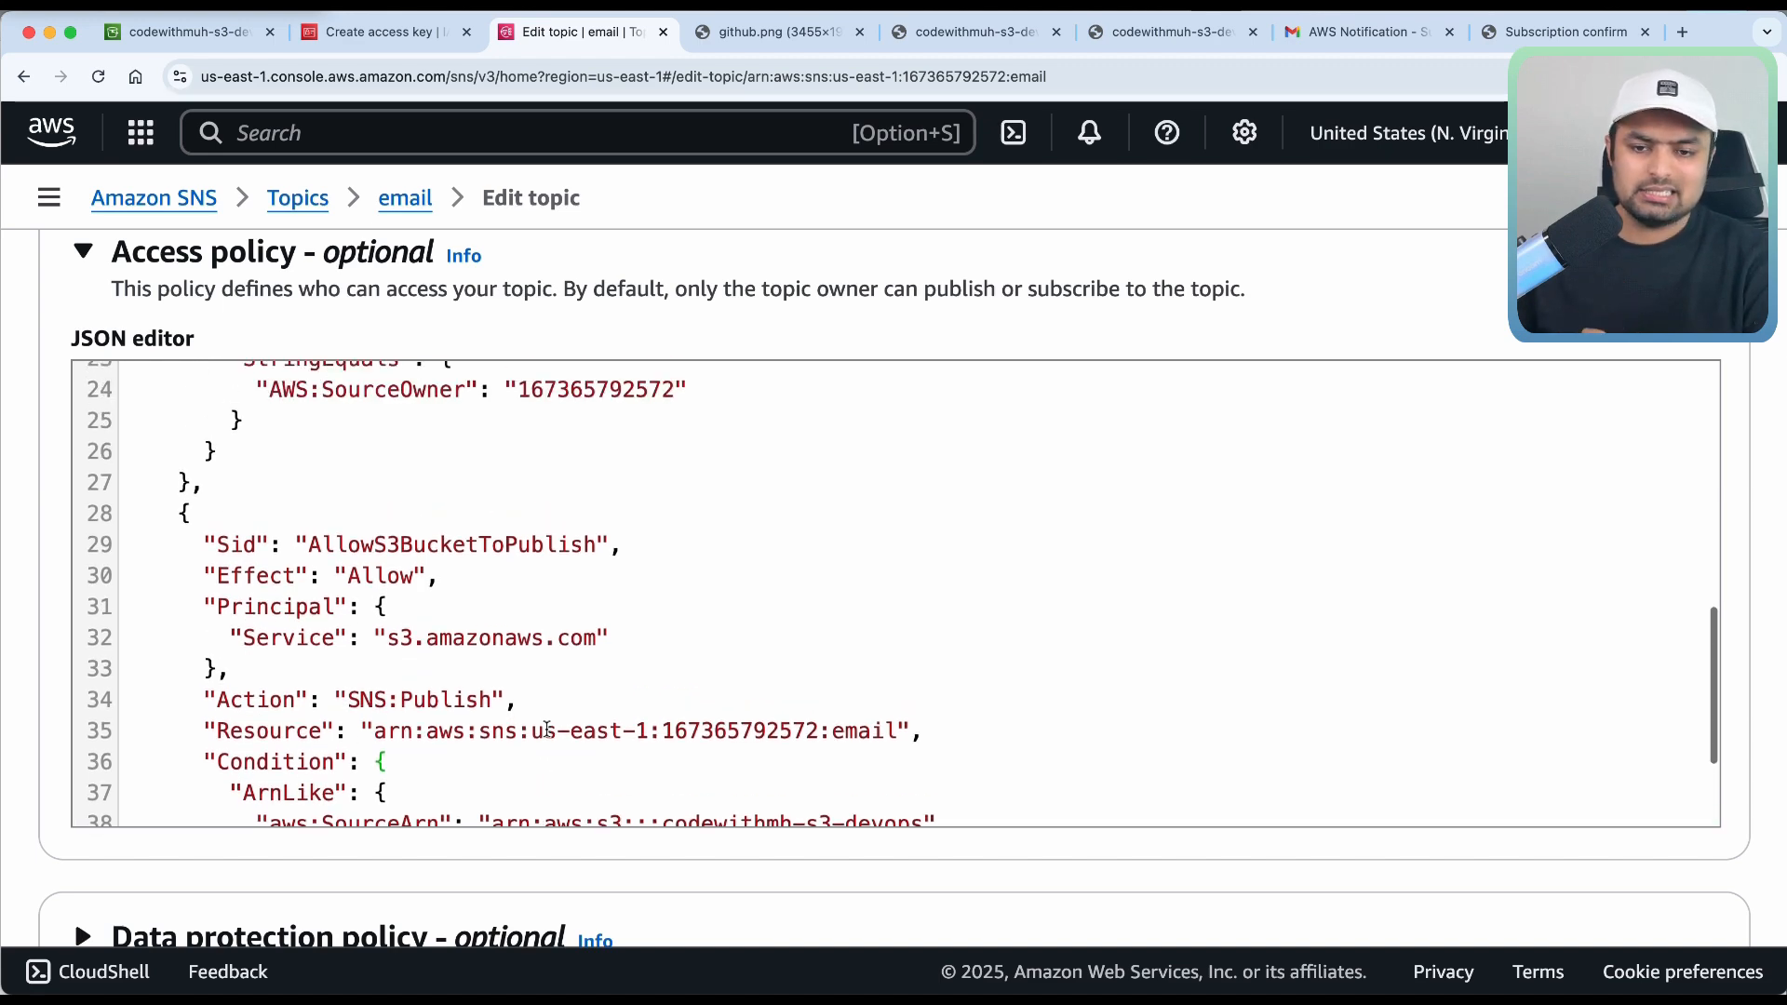
{"action": "scroll", "coordinate": [546, 729], "scroll_direction": "up", "scroll_amount": 8}
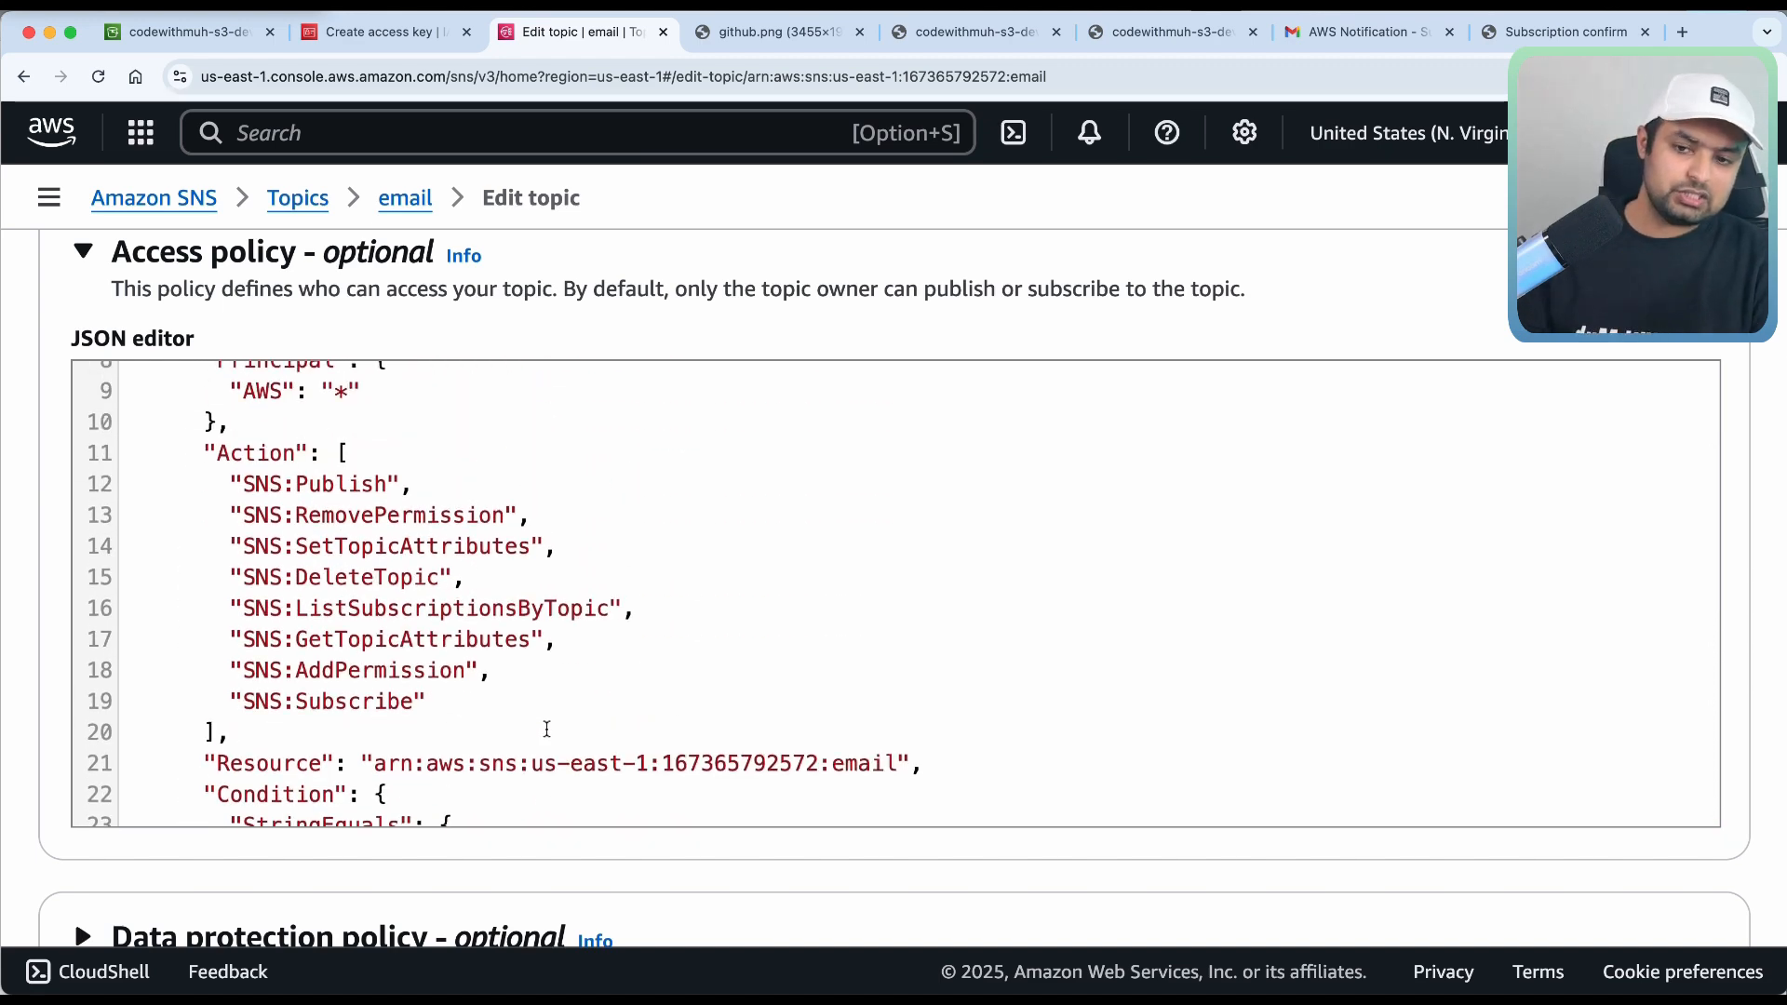
{"action": "scroll", "coordinate": [1043, 320], "scroll_direction": "down", "scroll_amount": 10}
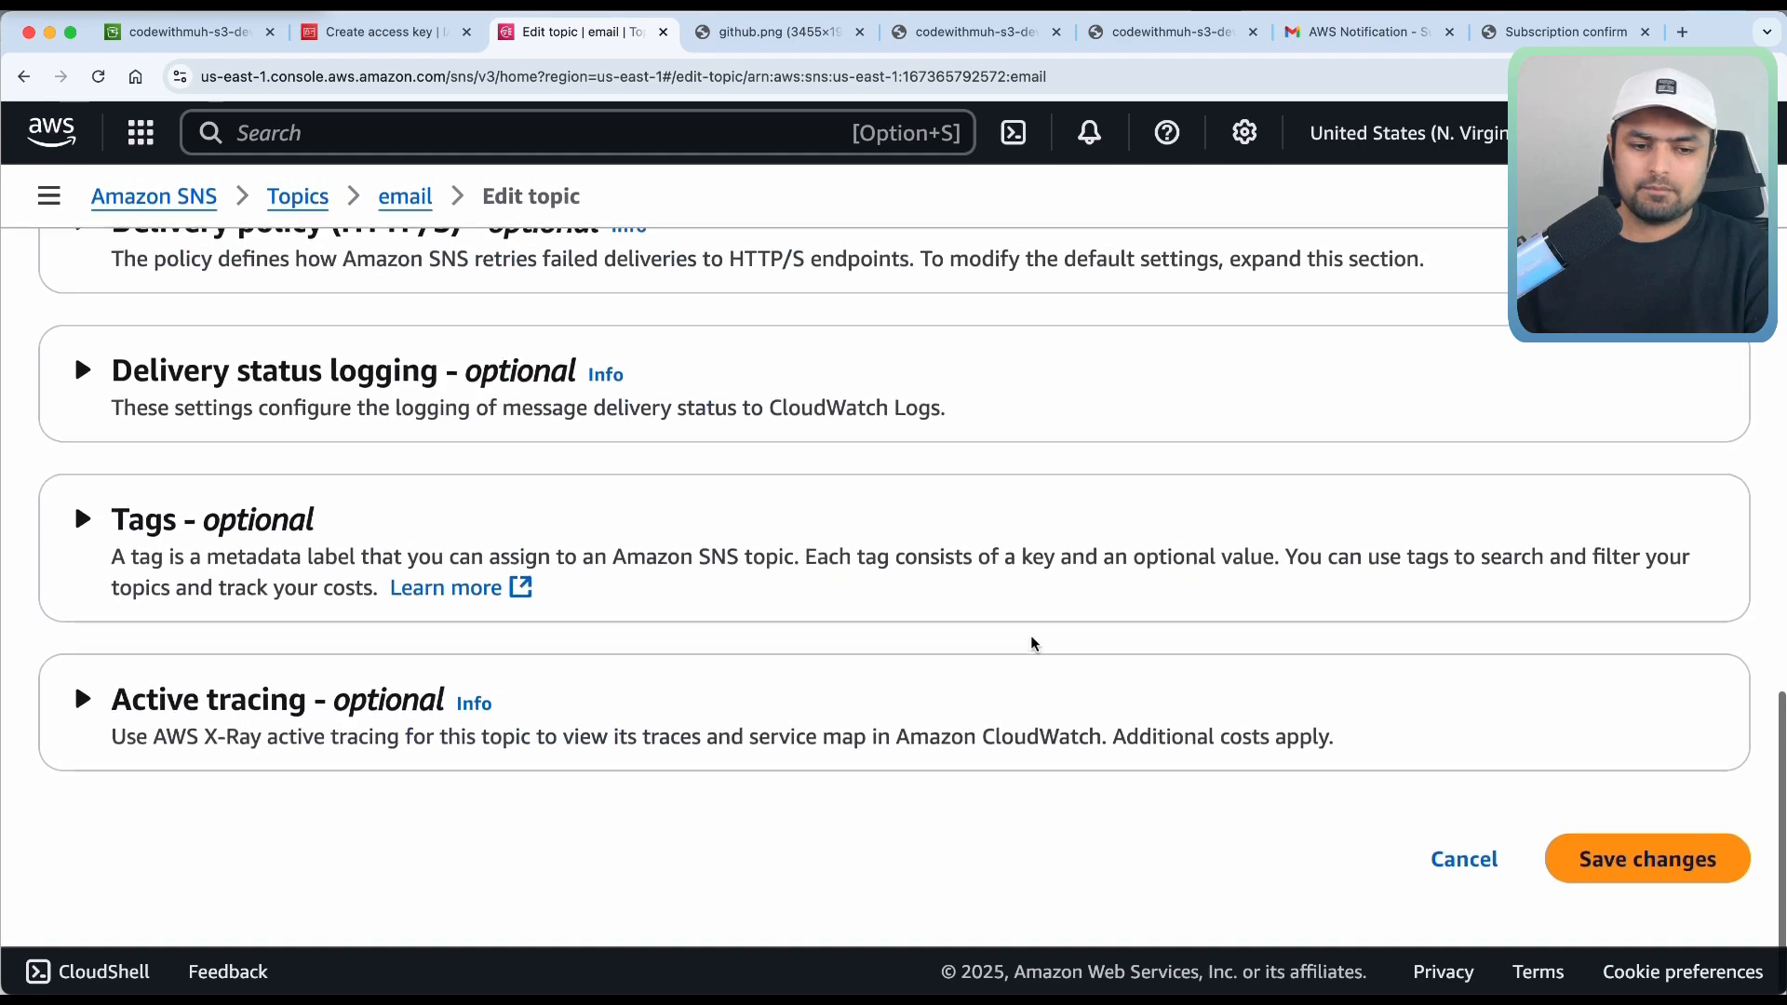
{"action": "left_click", "coordinate": [1624, 858]}
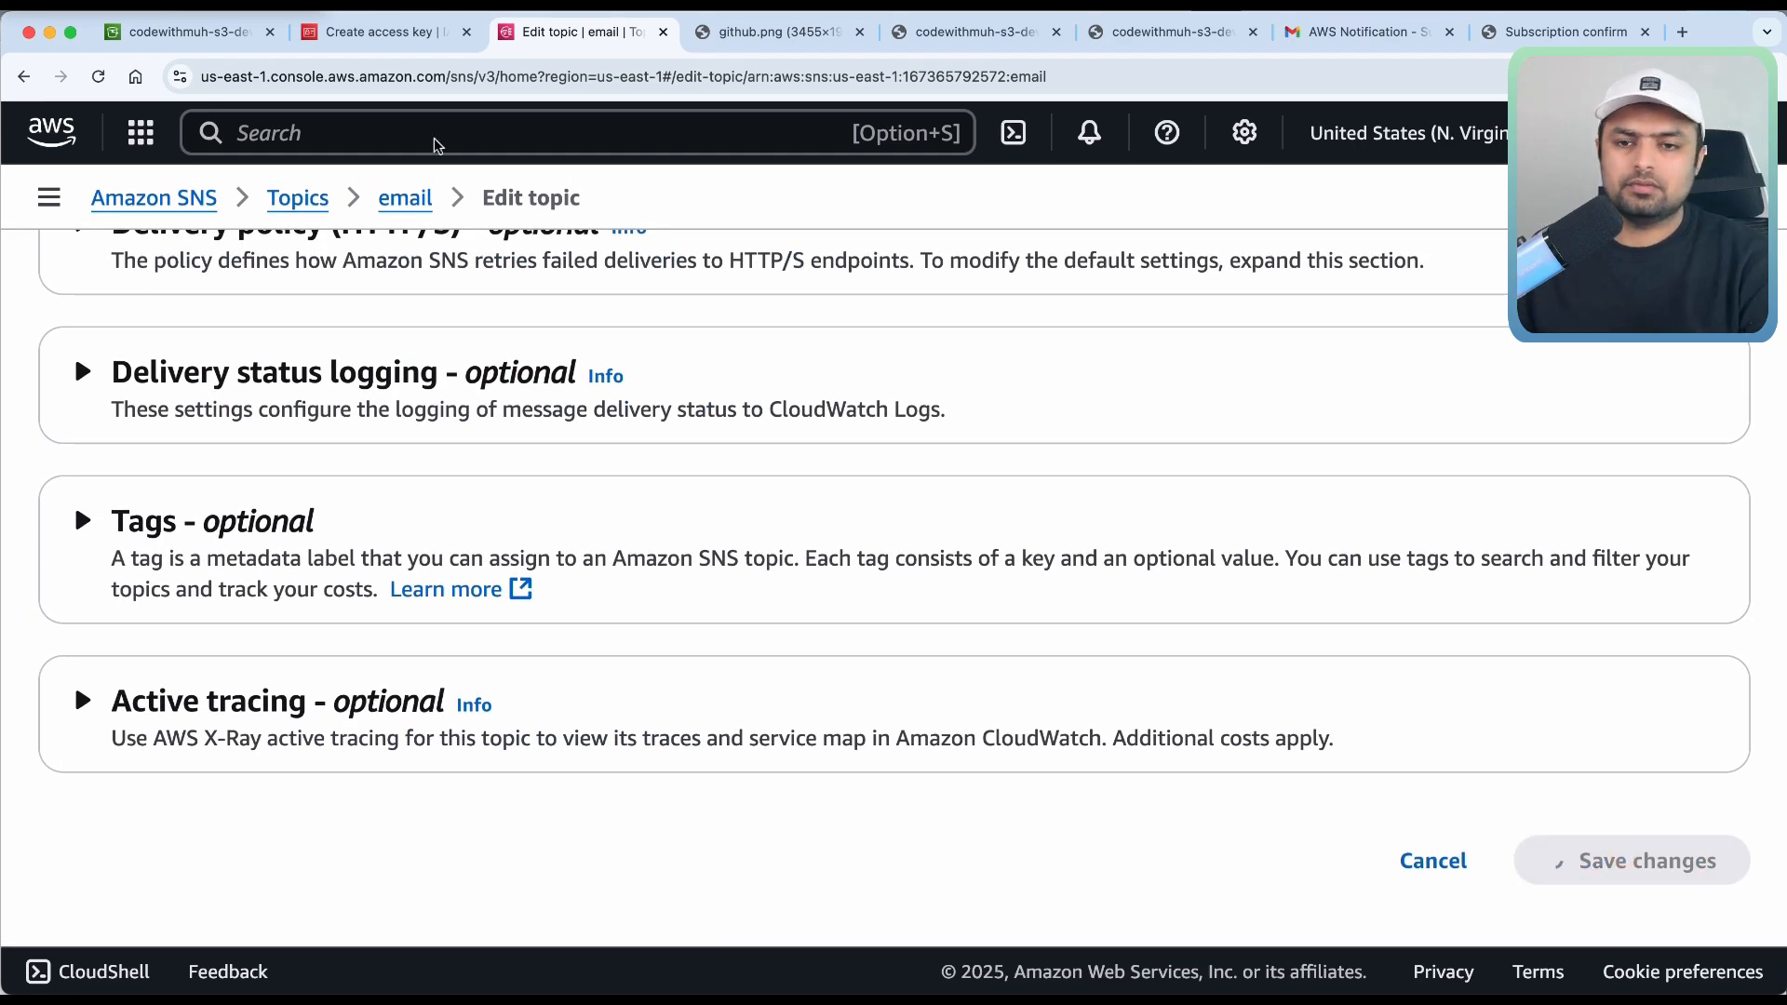
{"action": "scroll", "coordinate": [337, 206], "scroll_direction": "down", "scroll_amount": 5}
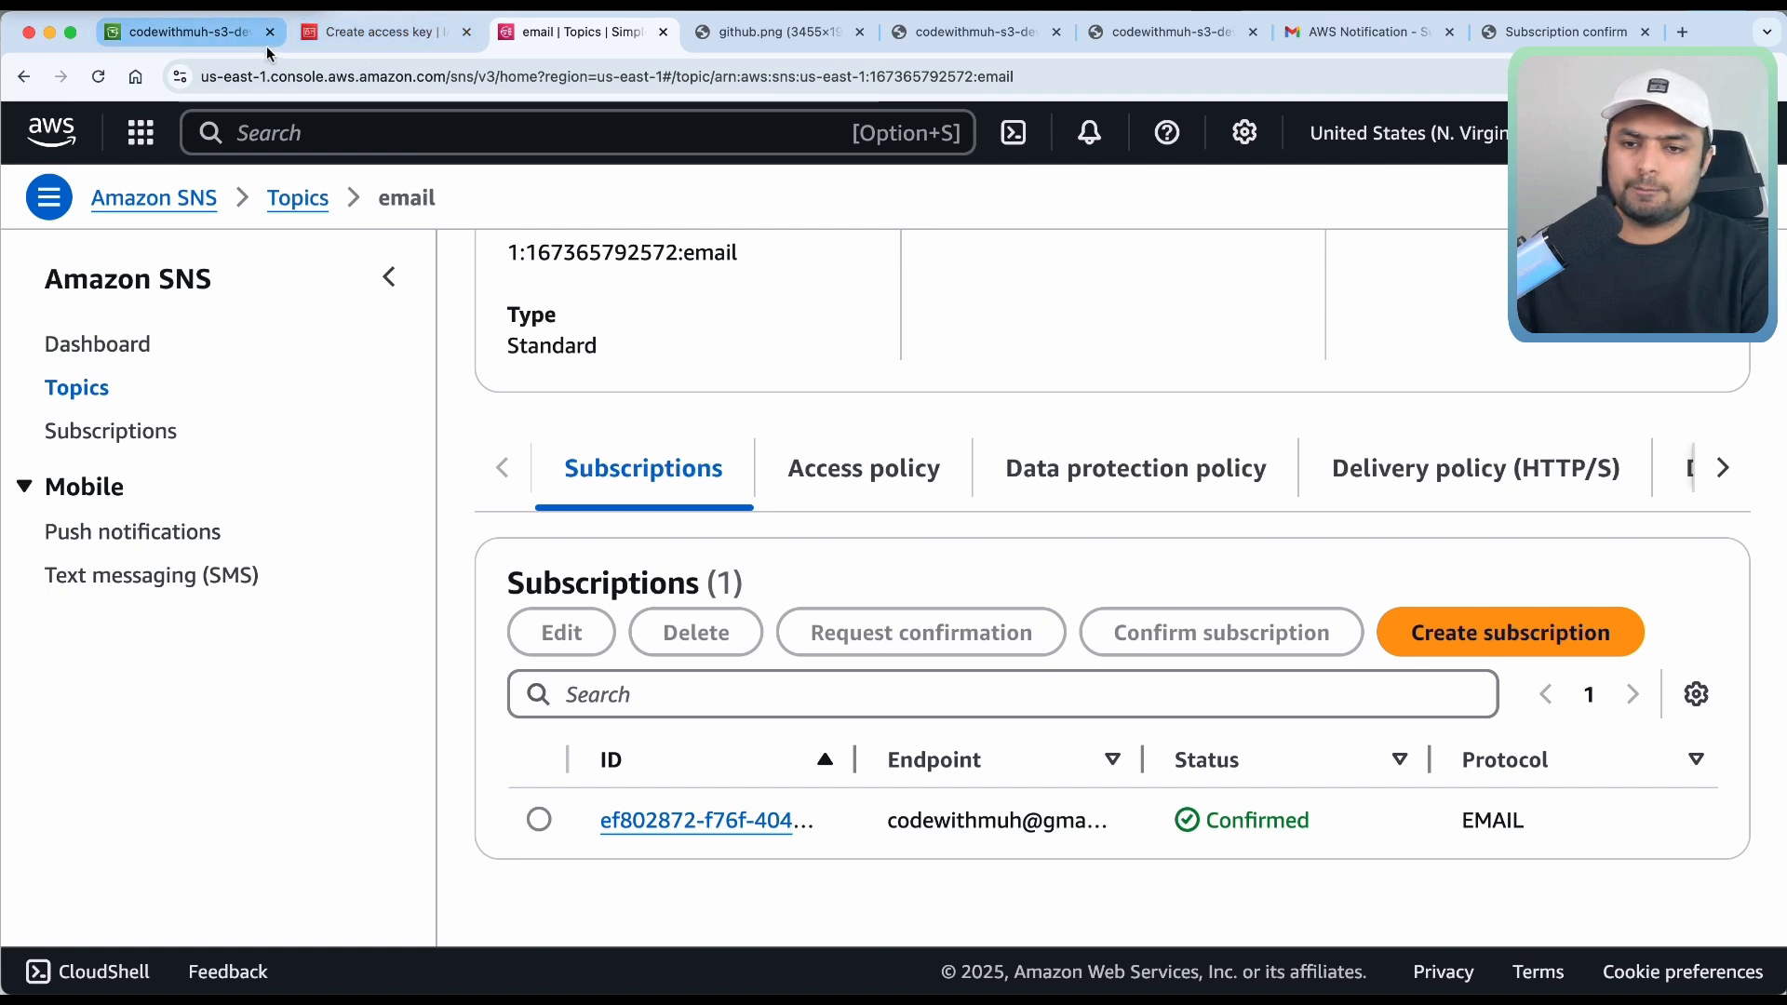
Return to the S3 tab and scroll codewithmuh-s3-devops properties down to Event notifications.
{"action": "left_click", "coordinate": [204, 42]}
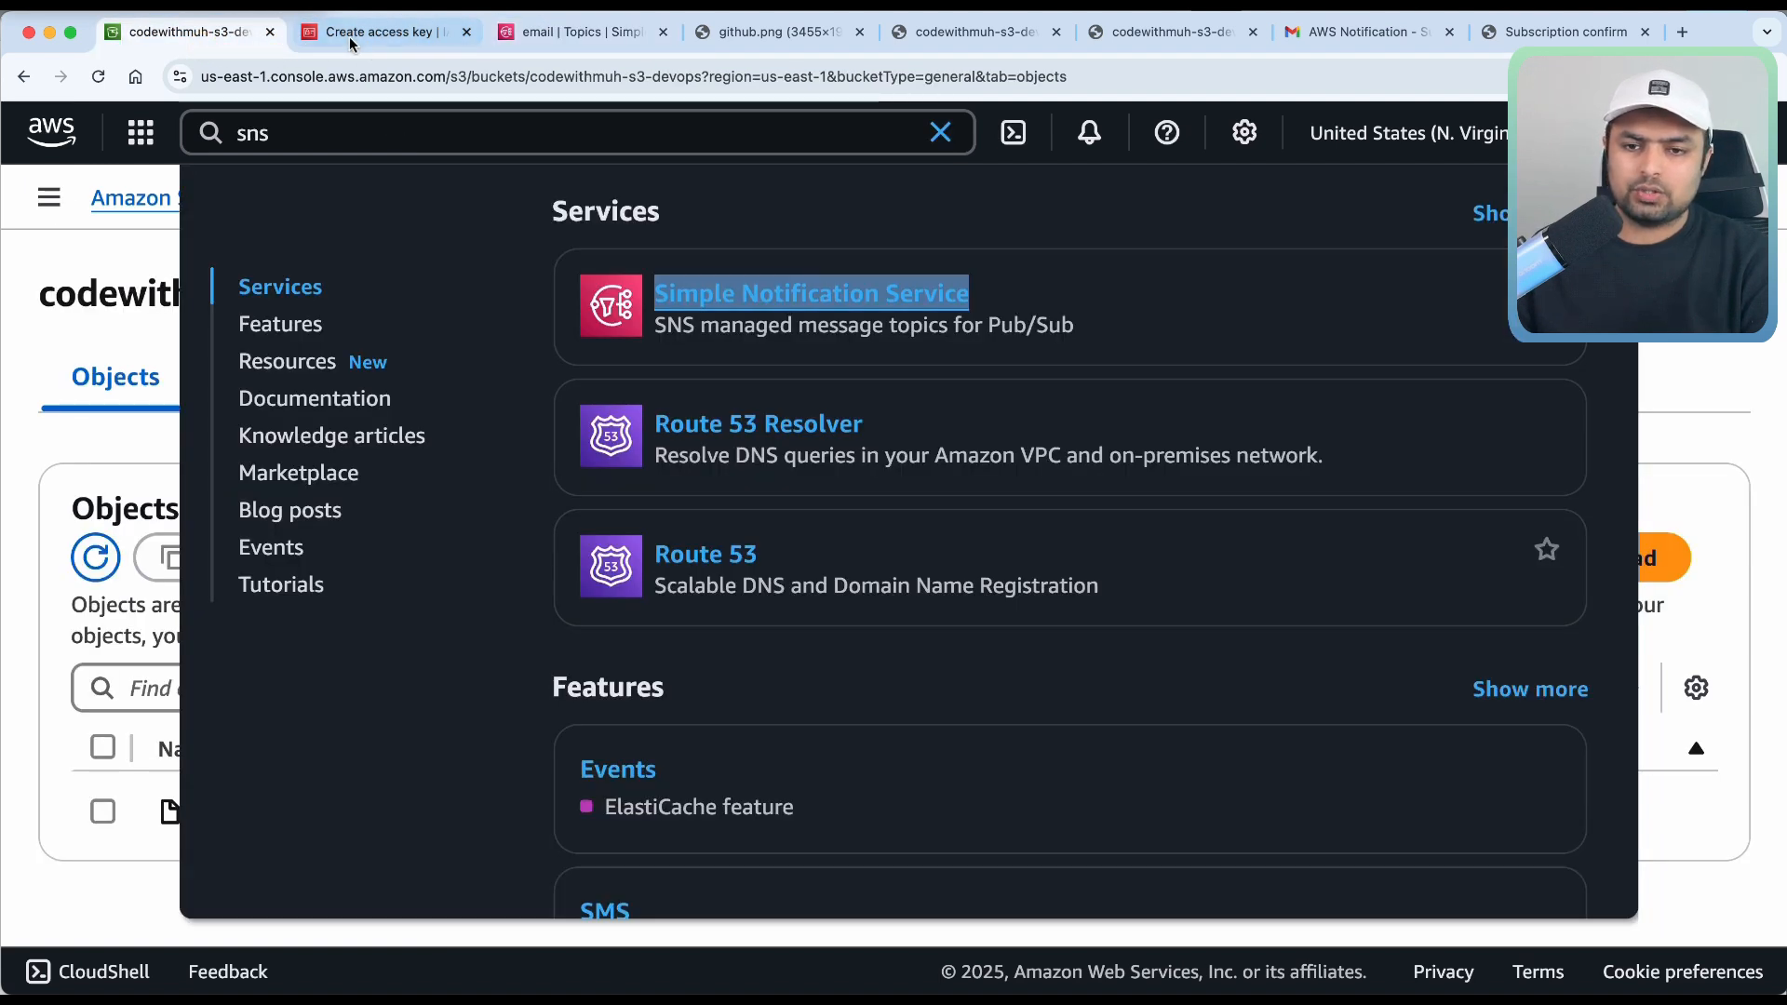
{"action": "left_click", "coordinate": [135, 431]}
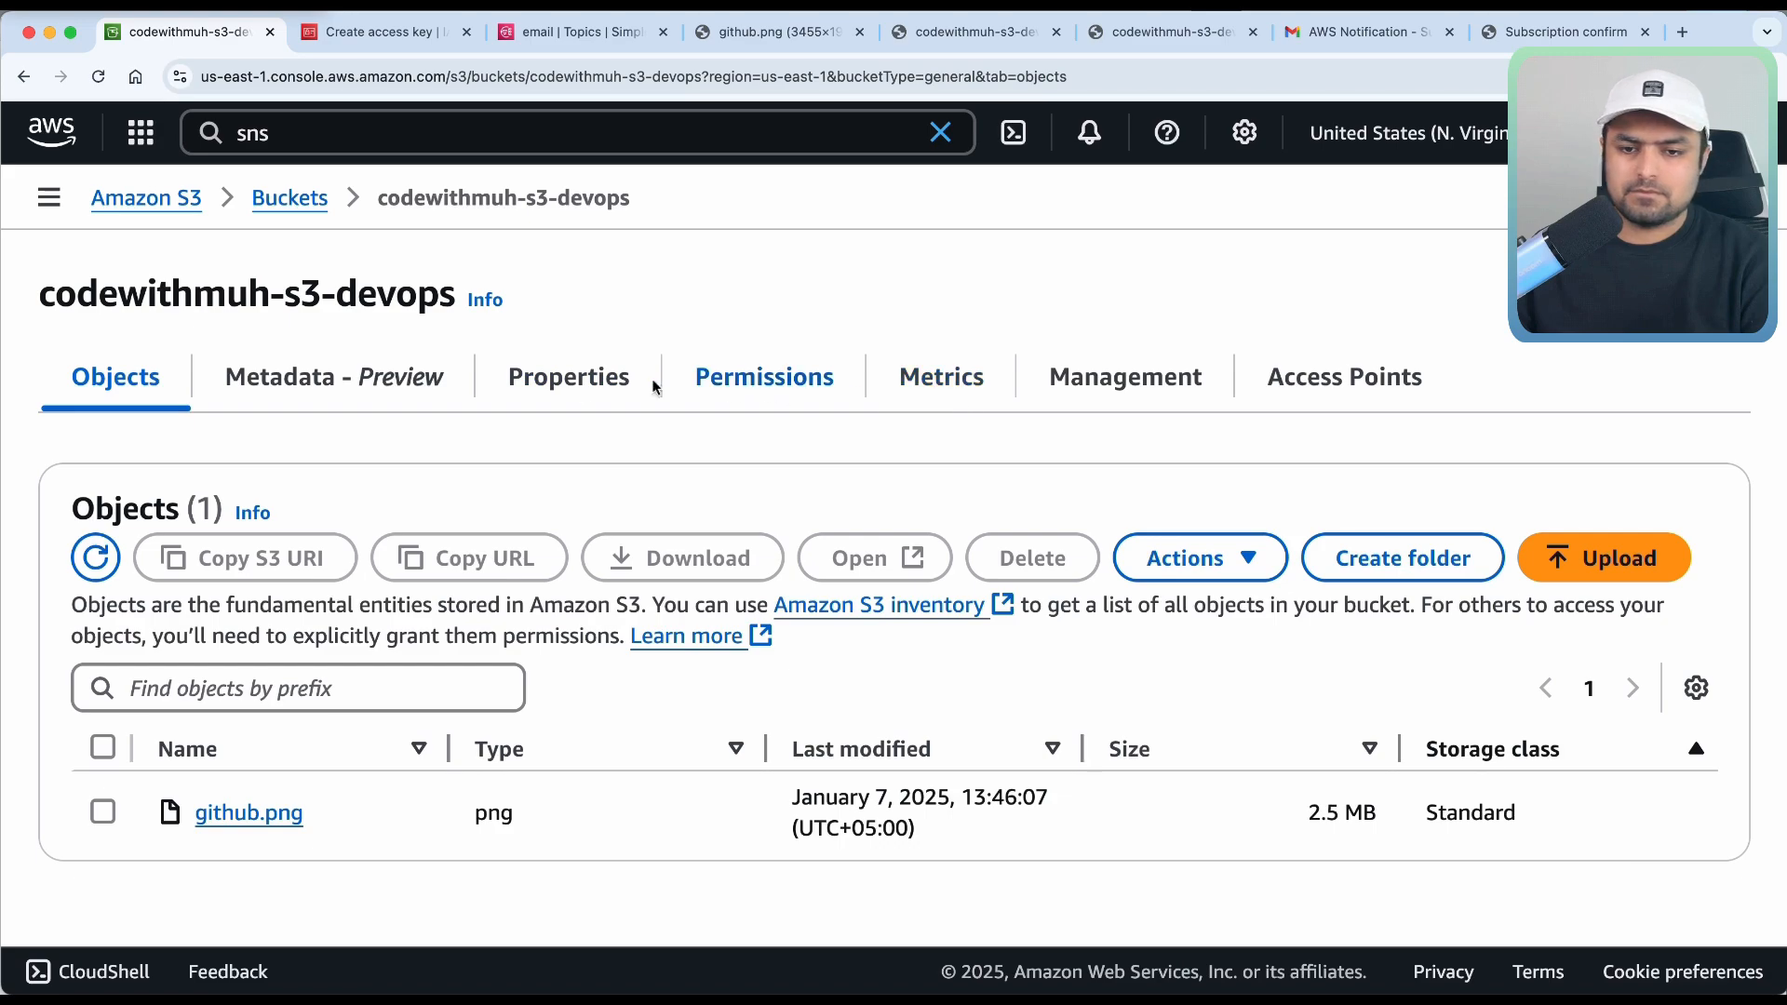
{"action": "left_click", "coordinate": [579, 389]}
{"action": "scroll", "coordinate": [572, 596], "scroll_direction": "down", "scroll_amount": 5}
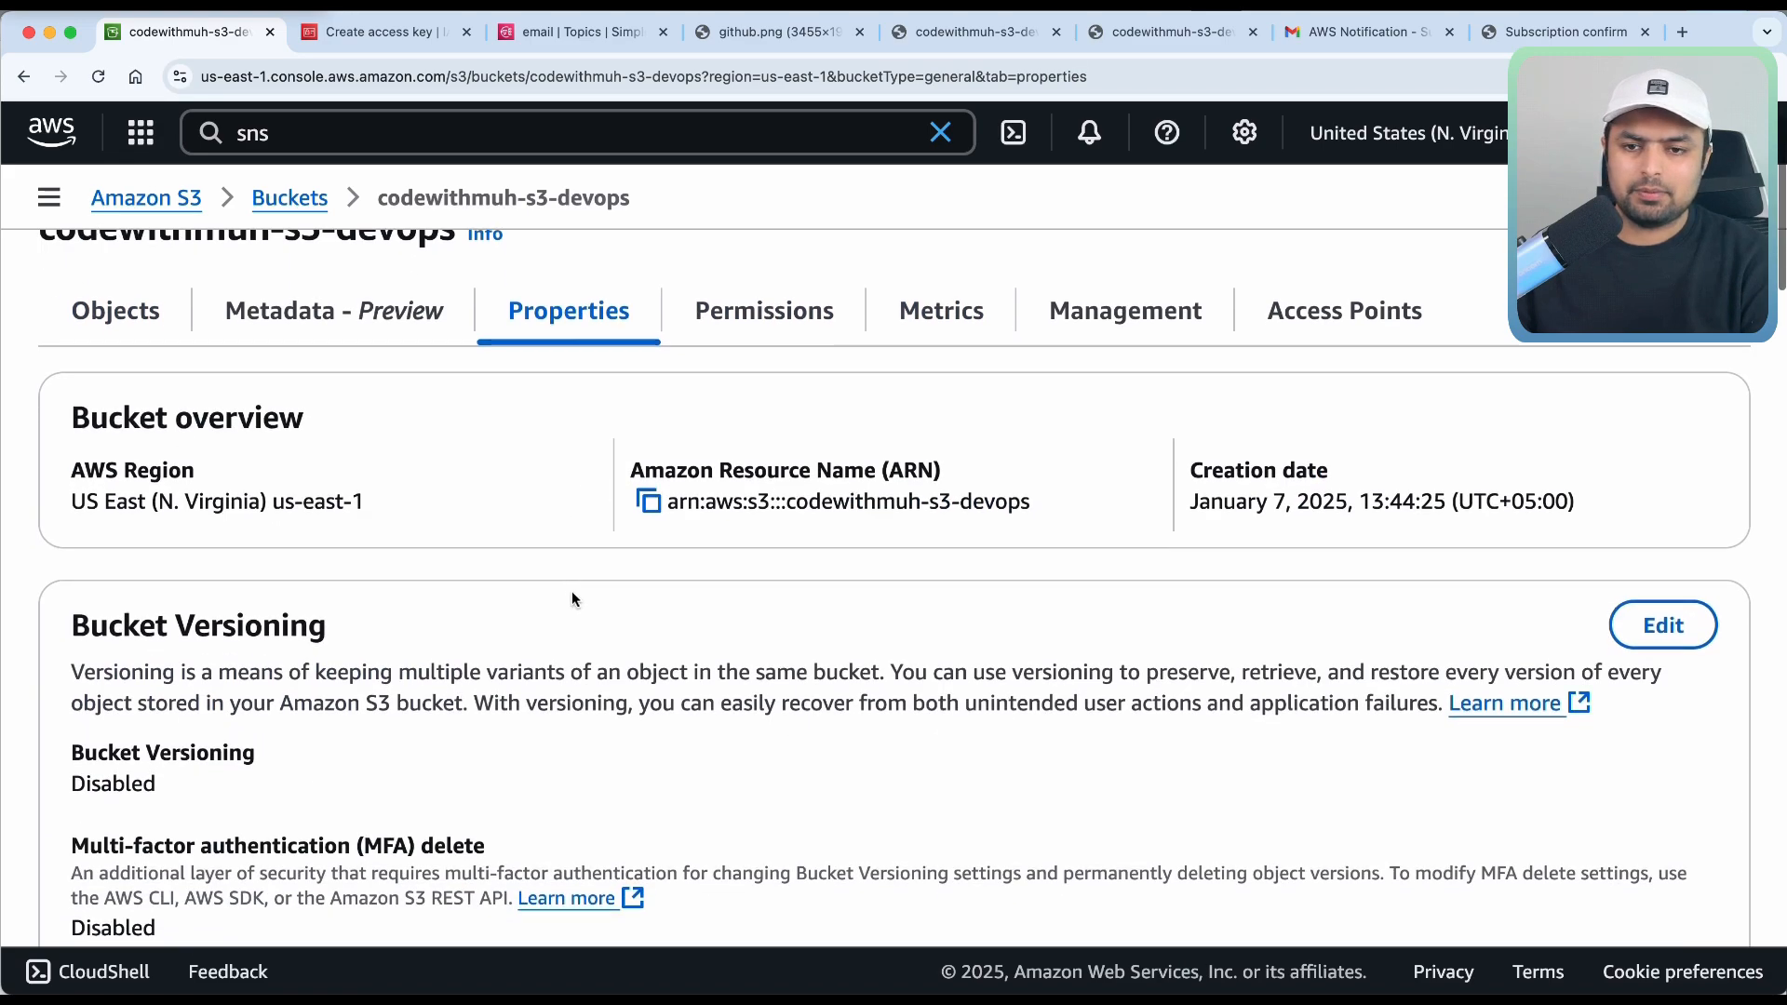
{"action": "scroll", "coordinate": [571, 593], "scroll_direction": "down", "scroll_amount": 14}
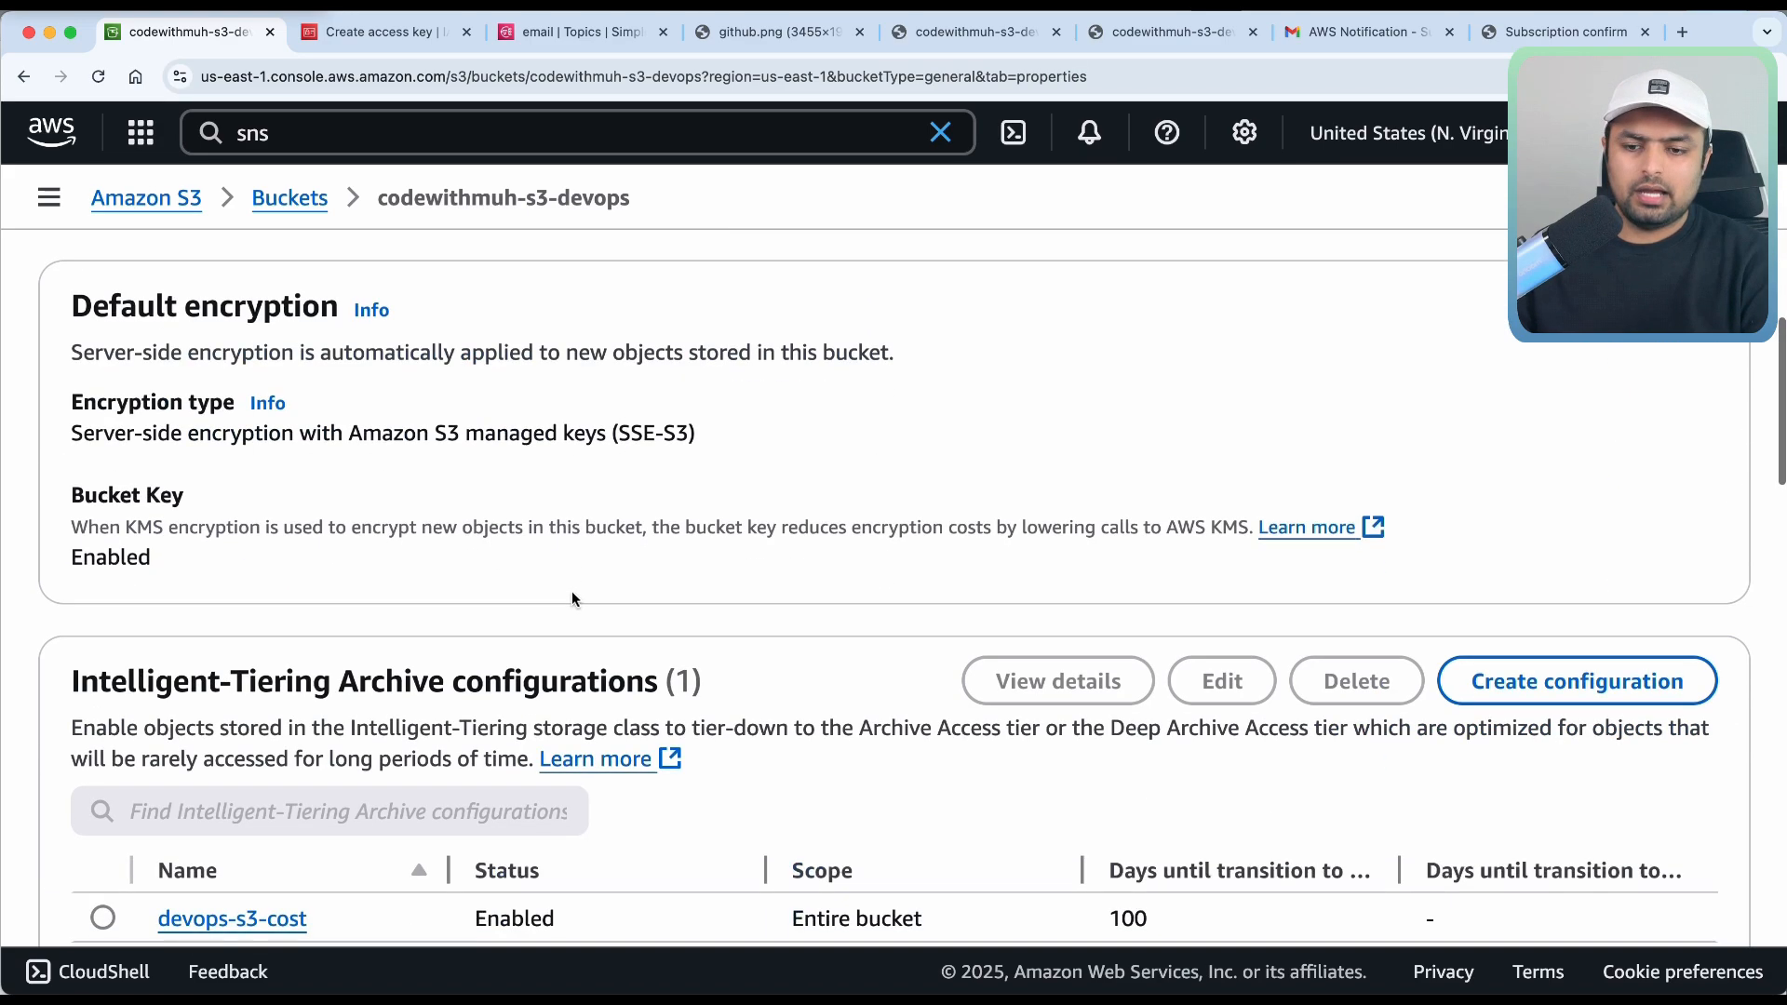
{"action": "scroll", "coordinate": [572, 599], "scroll_direction": "down", "scroll_amount": 3}
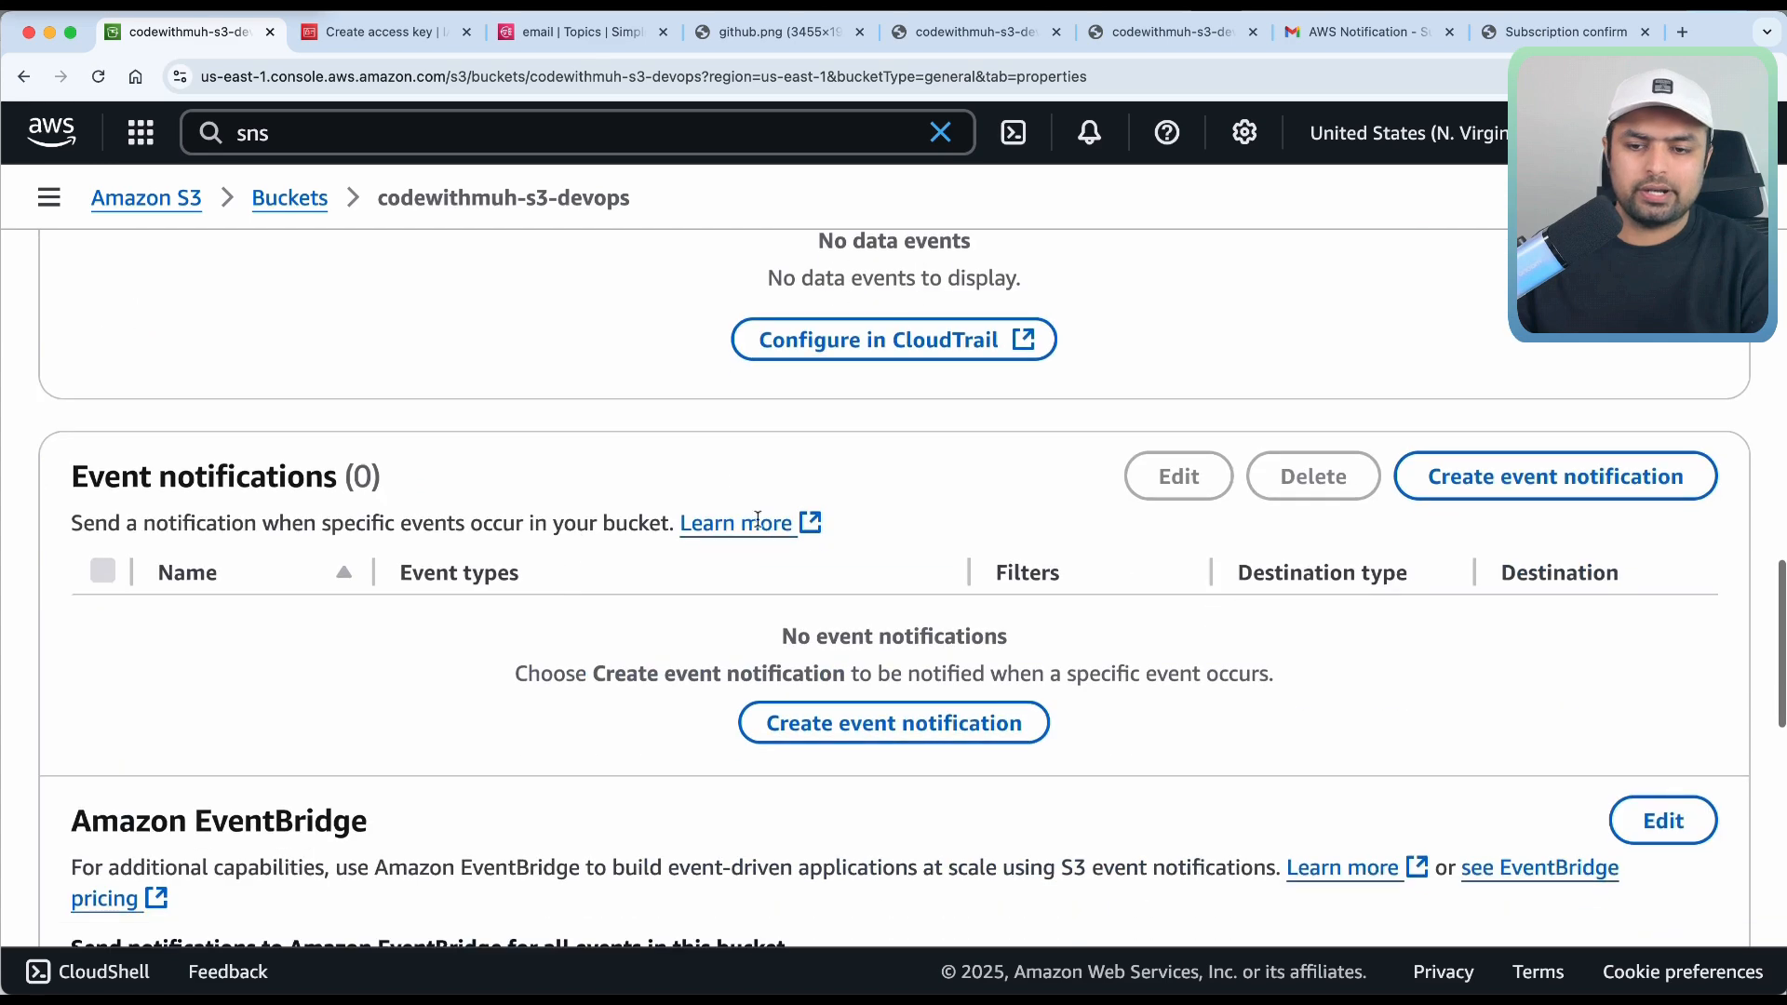
Start a new event notification and name it 'events'.
{"action": "left_click", "coordinate": [909, 723]}
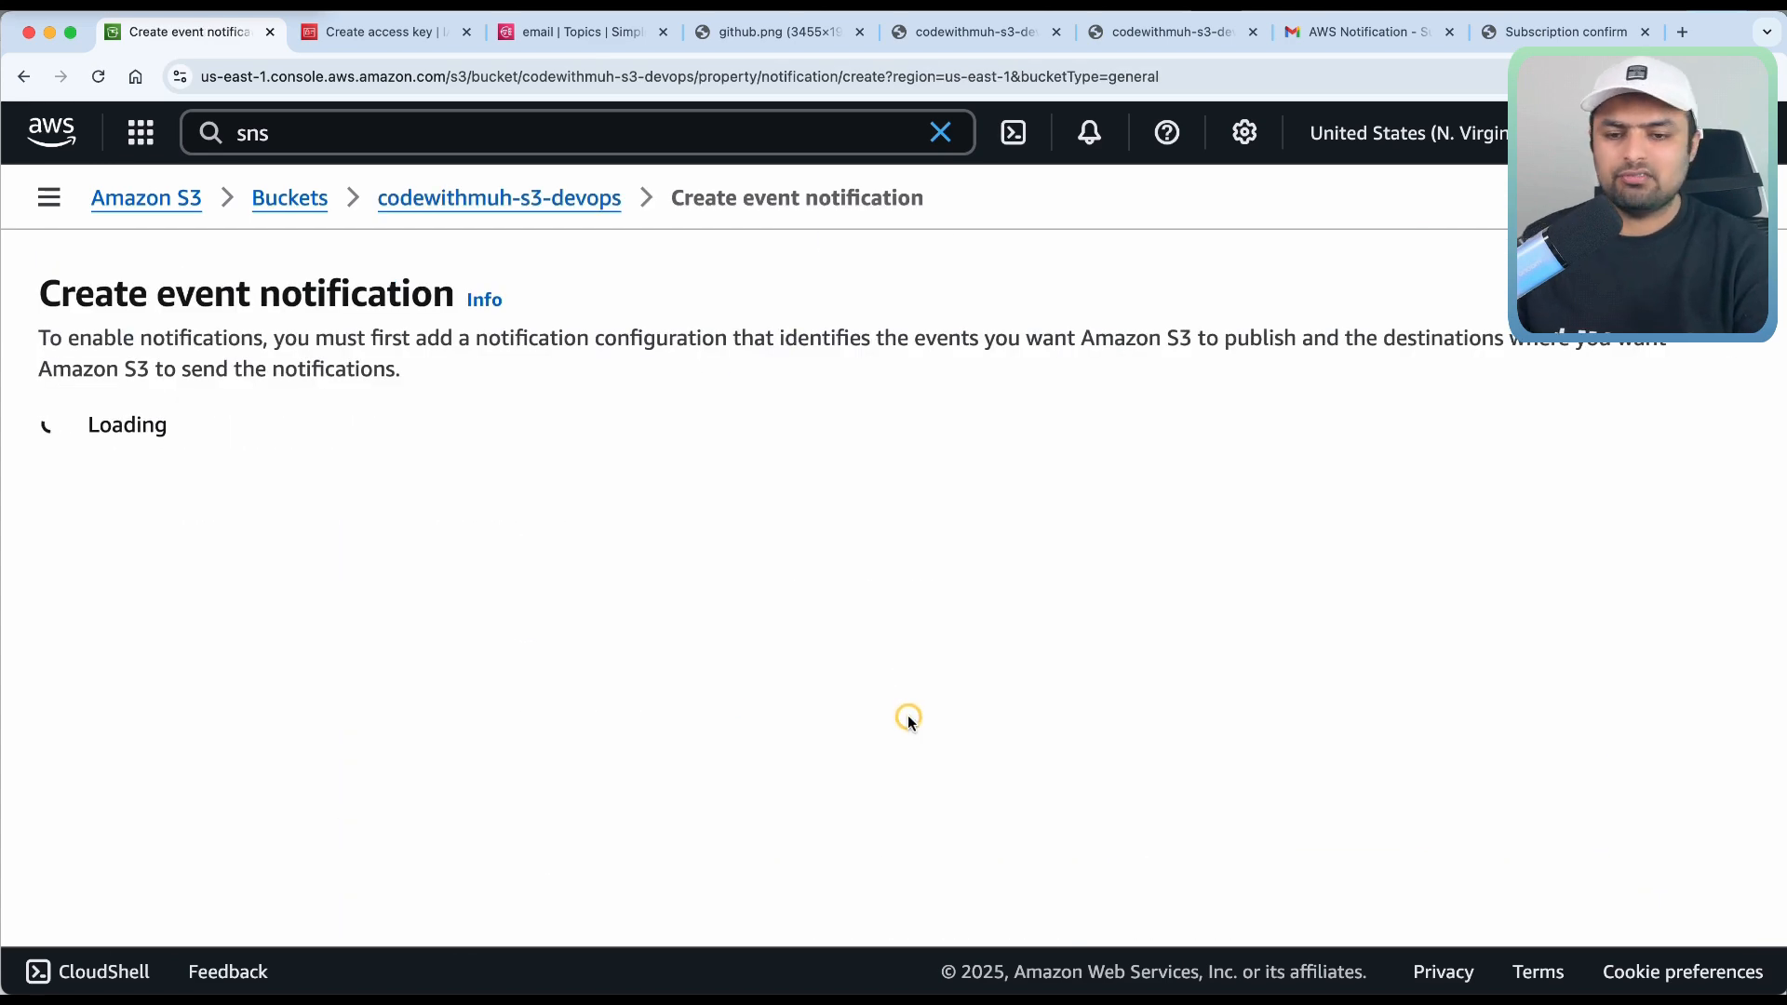
{"action": "left_click", "coordinate": [490, 572]}
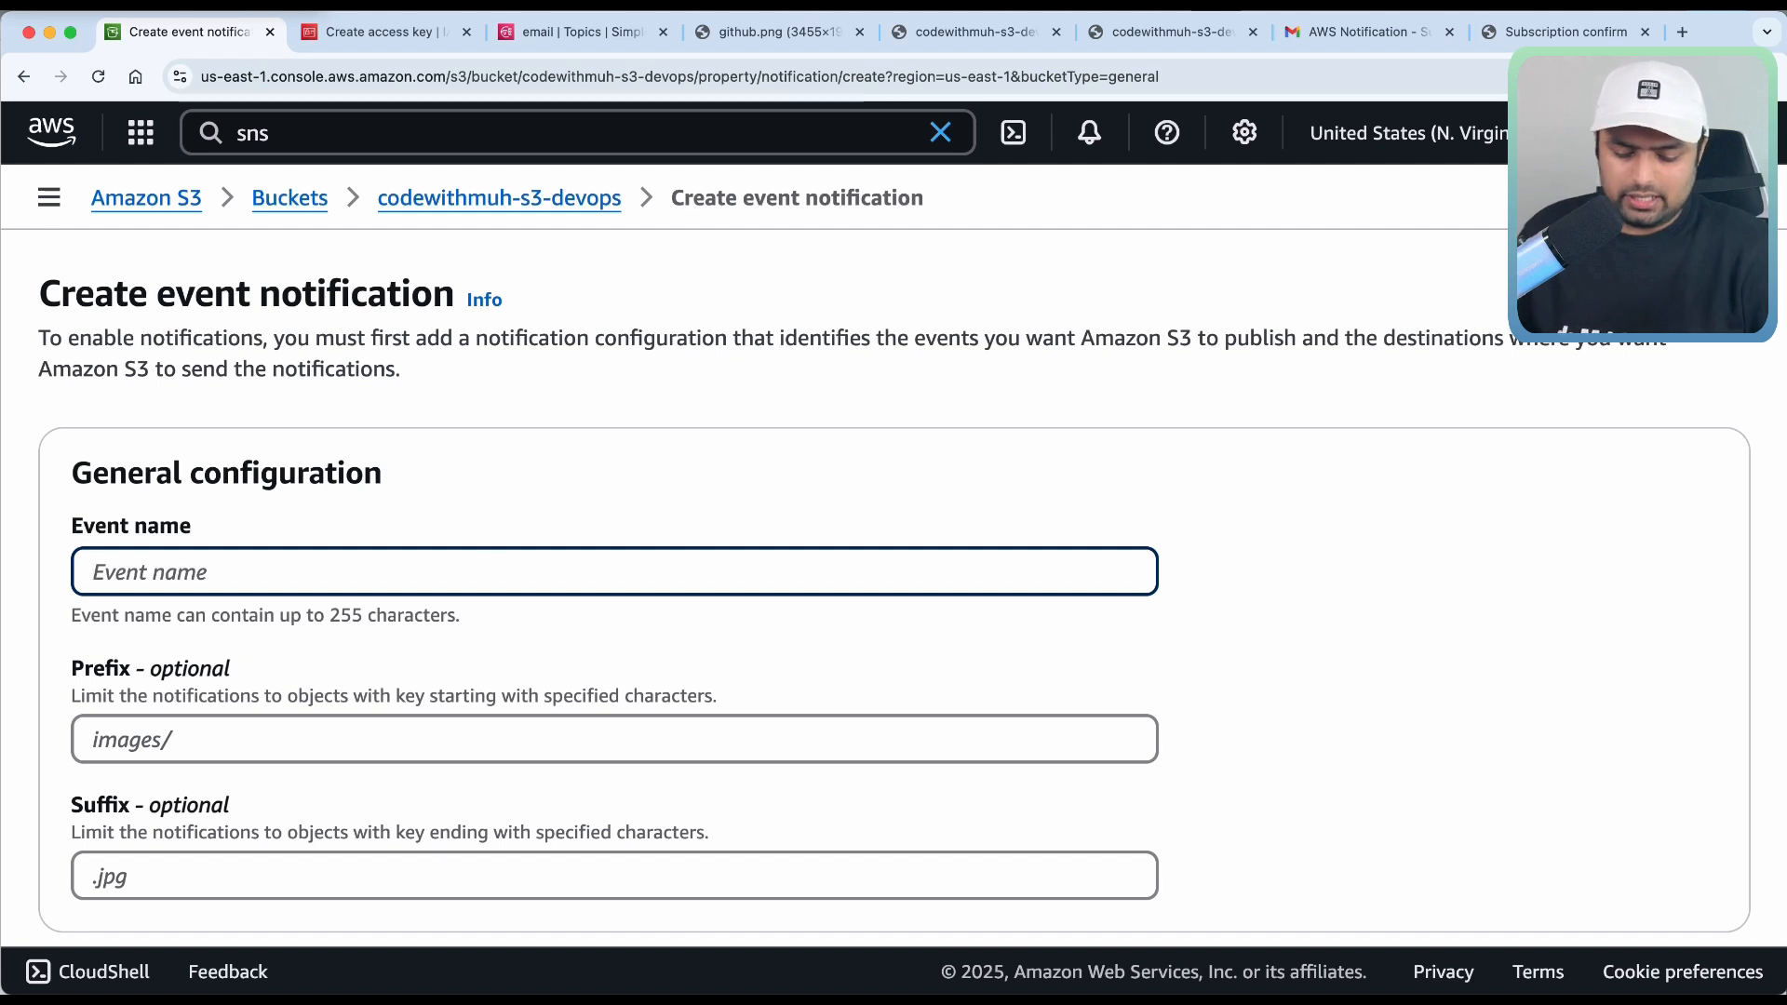
{"action": "type", "text": "events"}
{"action": "scroll", "coordinate": [489, 732], "scroll_direction": "down", "scroll_amount": 5}
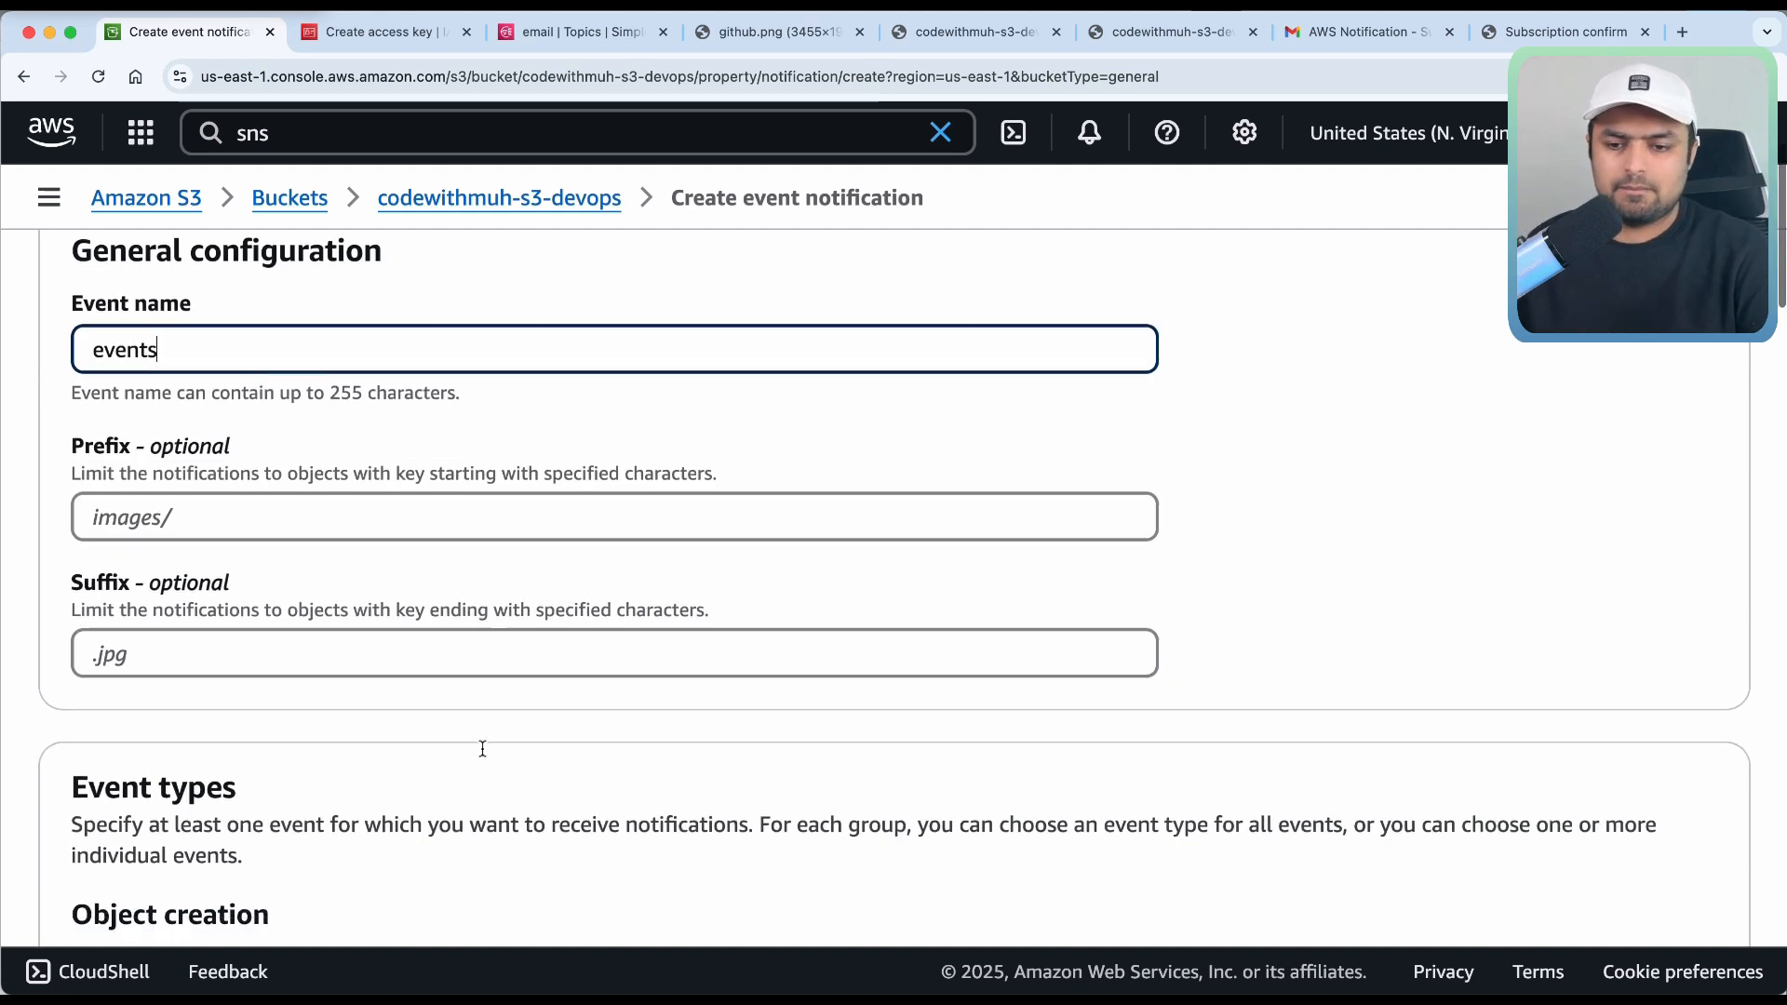
{"action": "scroll", "coordinate": [482, 747], "scroll_direction": "up", "scroll_amount": 1}
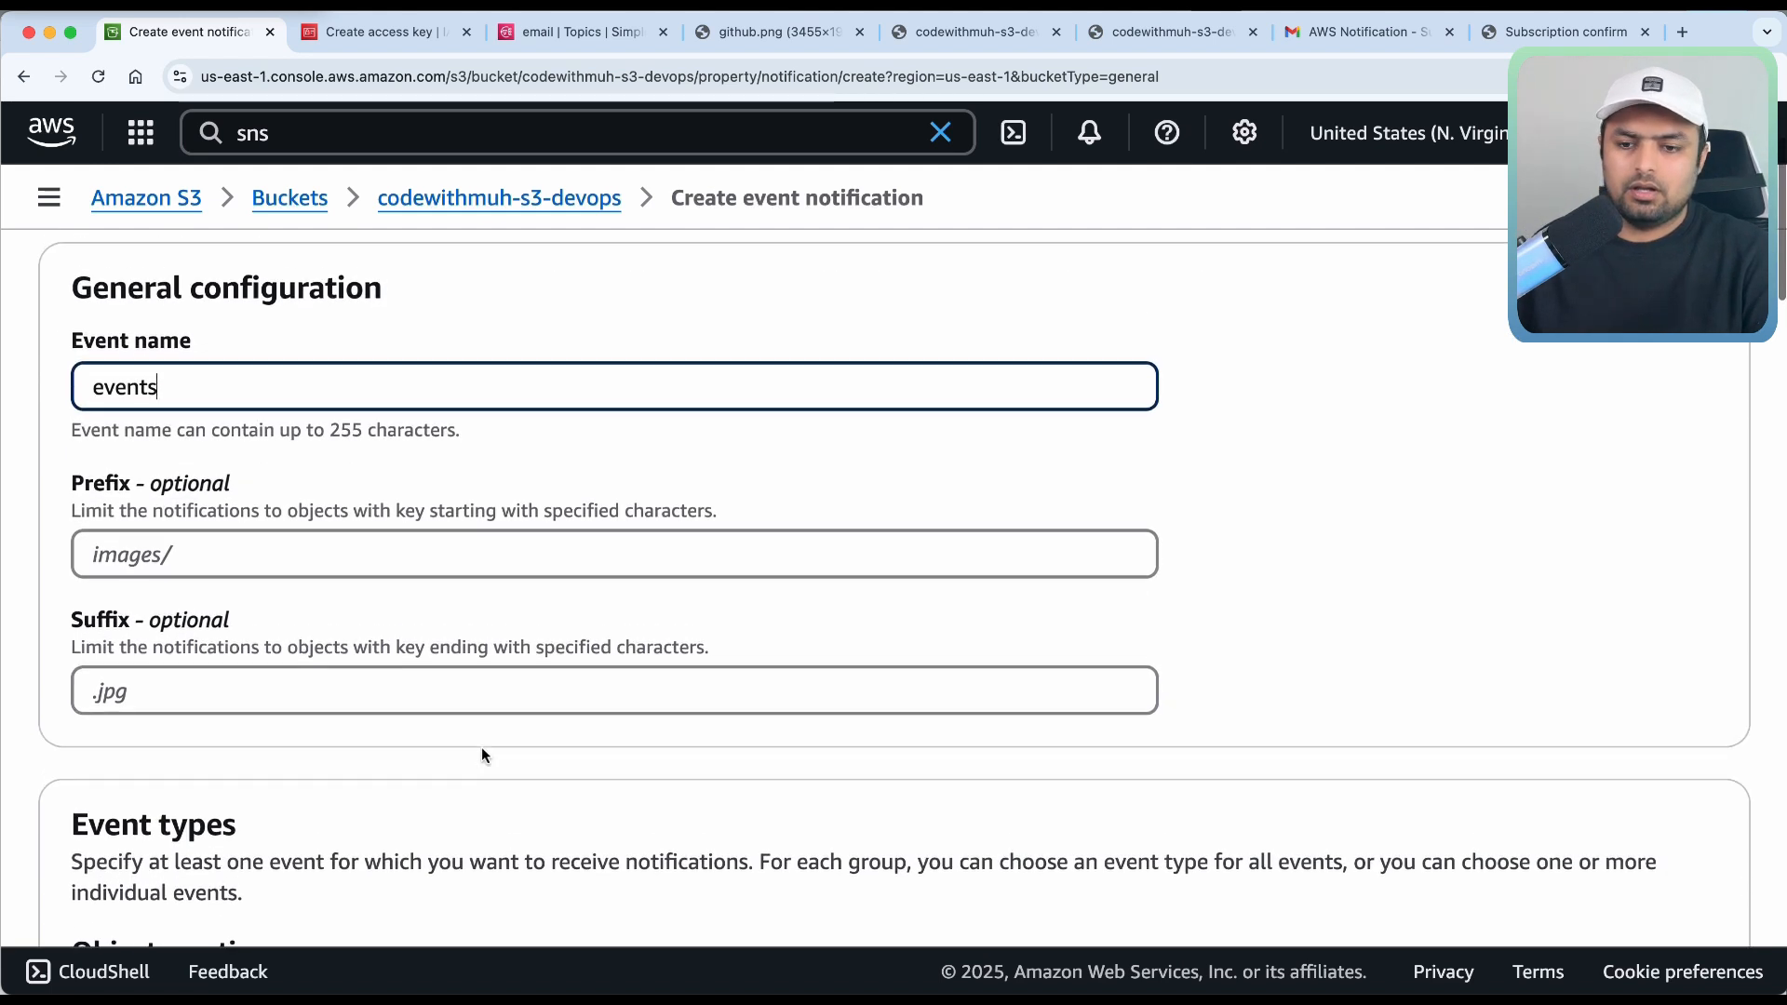
{"action": "left_click", "coordinate": [214, 554]}
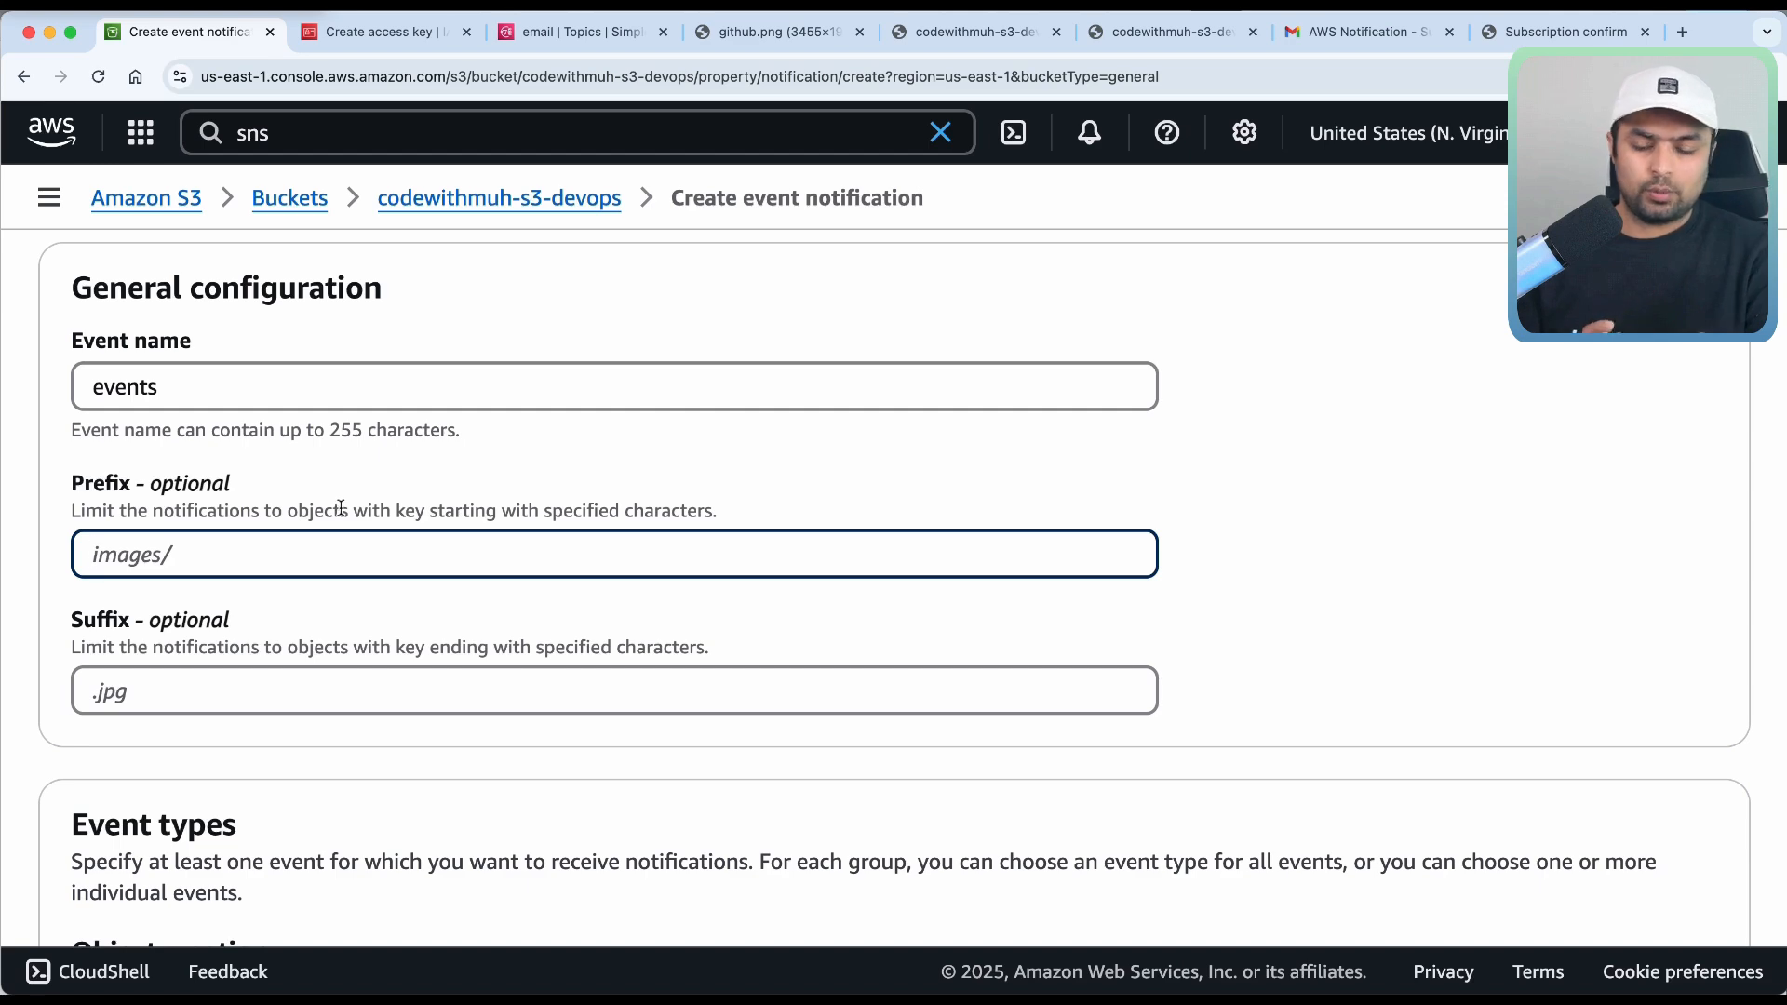
Select All object removal events as the event type.
{"action": "scroll", "coordinate": [307, 652], "scroll_direction": "down", "scroll_amount": 2}
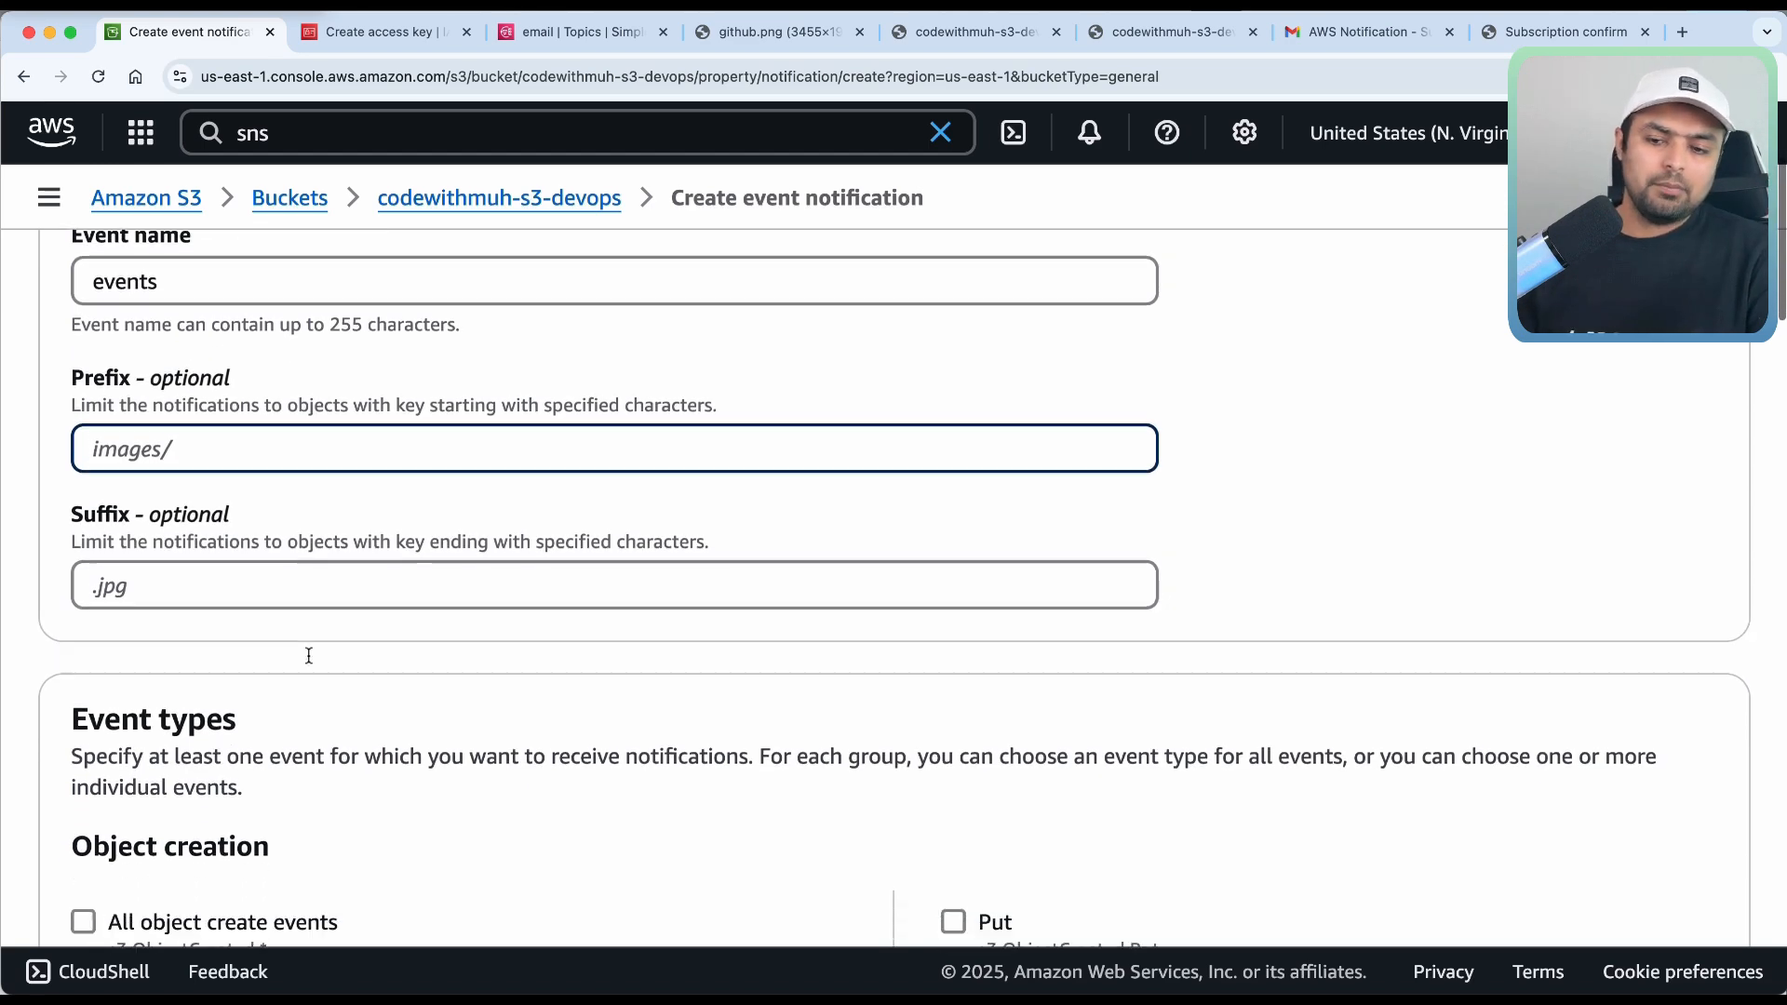
{"action": "scroll", "coordinate": [309, 662], "scroll_direction": "down", "scroll_amount": 6}
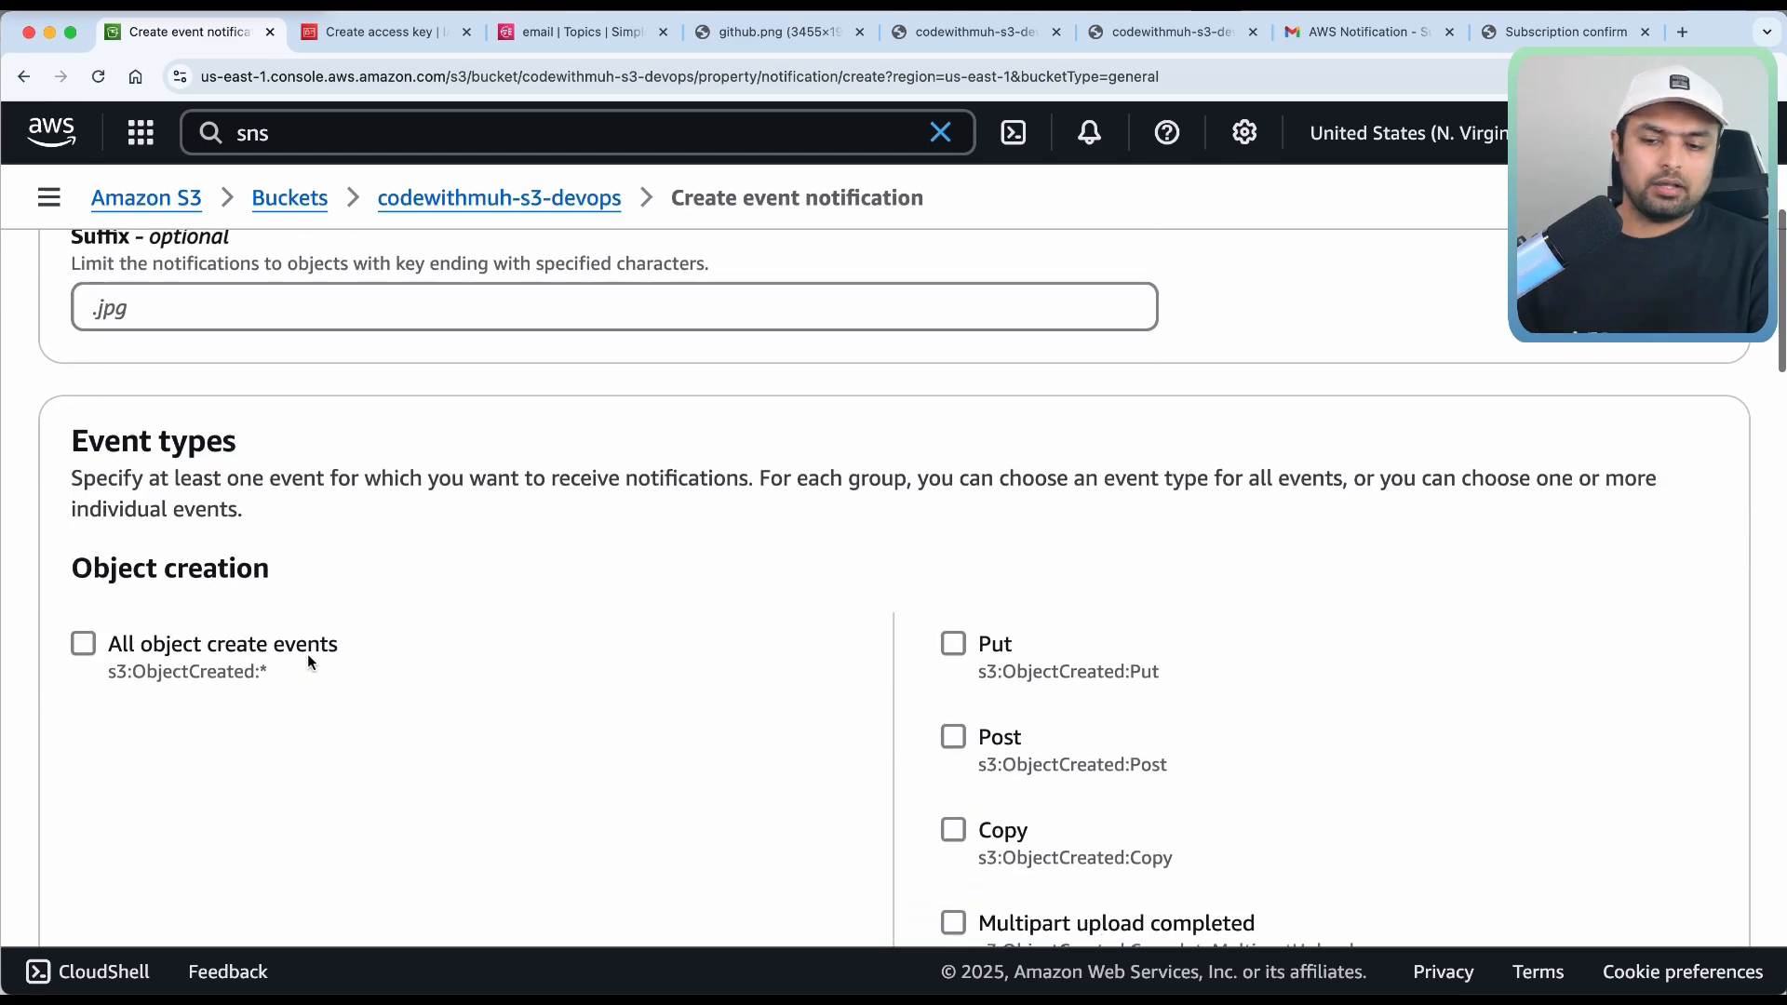
{"action": "scroll", "coordinate": [307, 653], "scroll_direction": "down", "scroll_amount": 2}
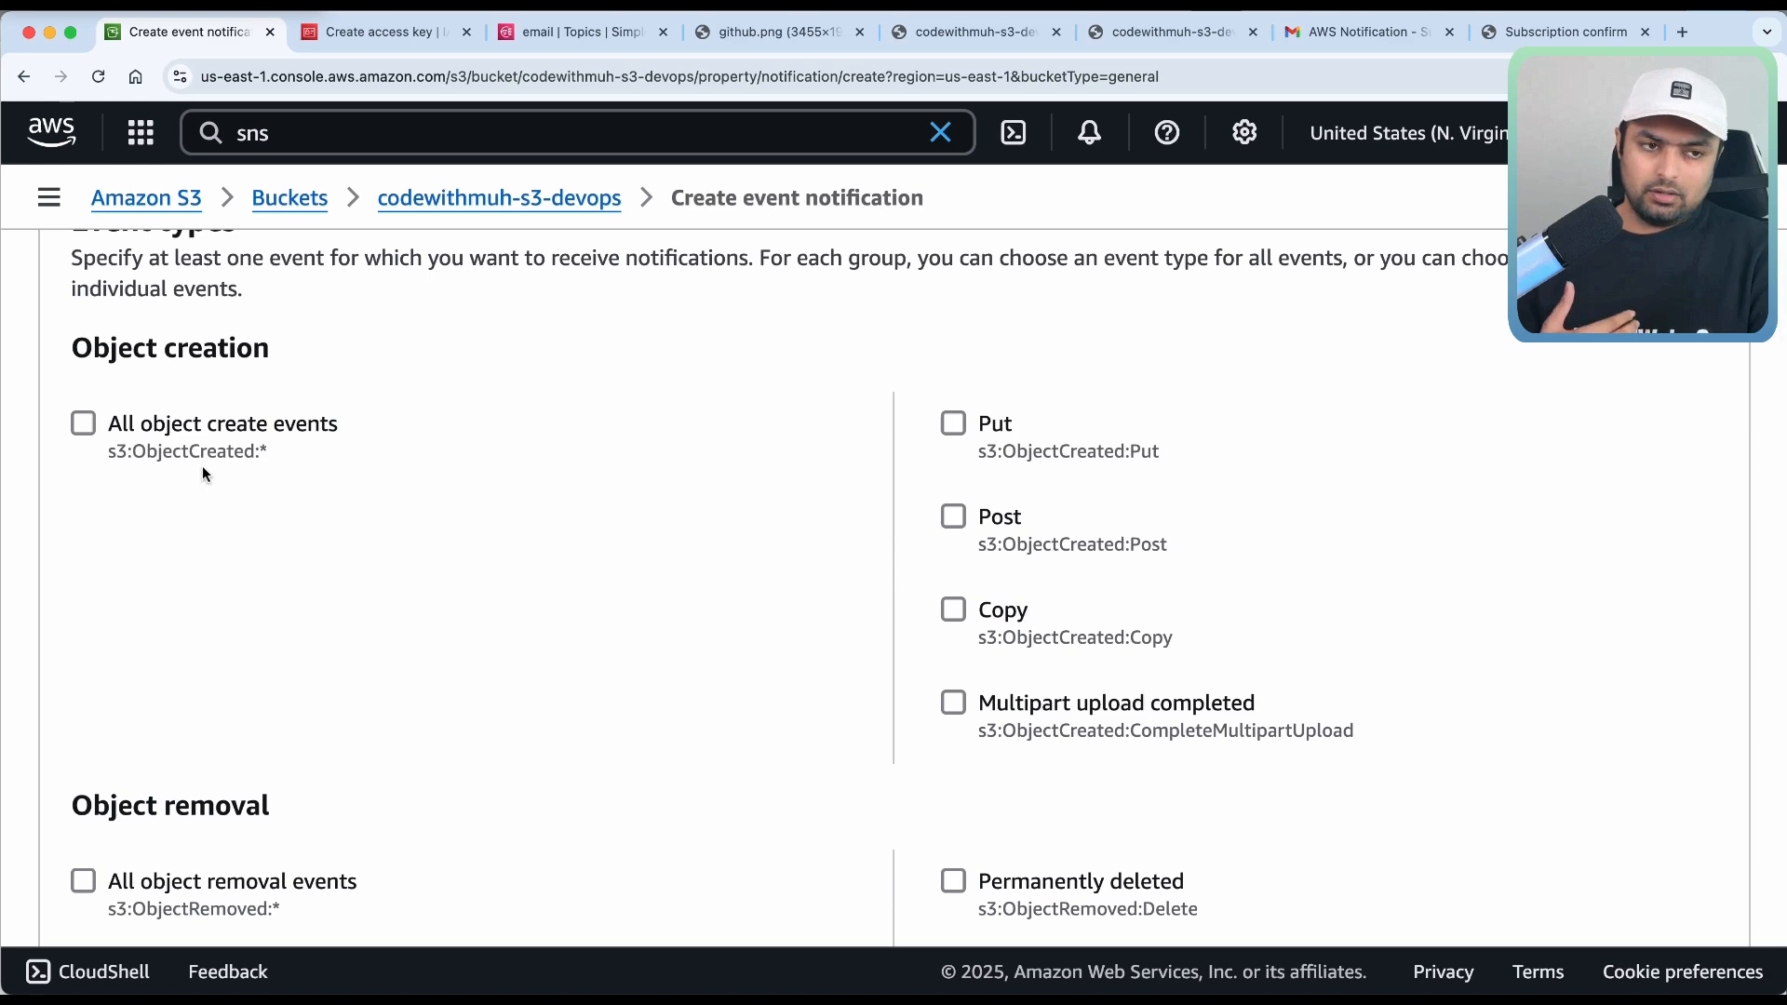
{"action": "scroll", "coordinate": [203, 466], "scroll_direction": "up", "scroll_amount": 7}
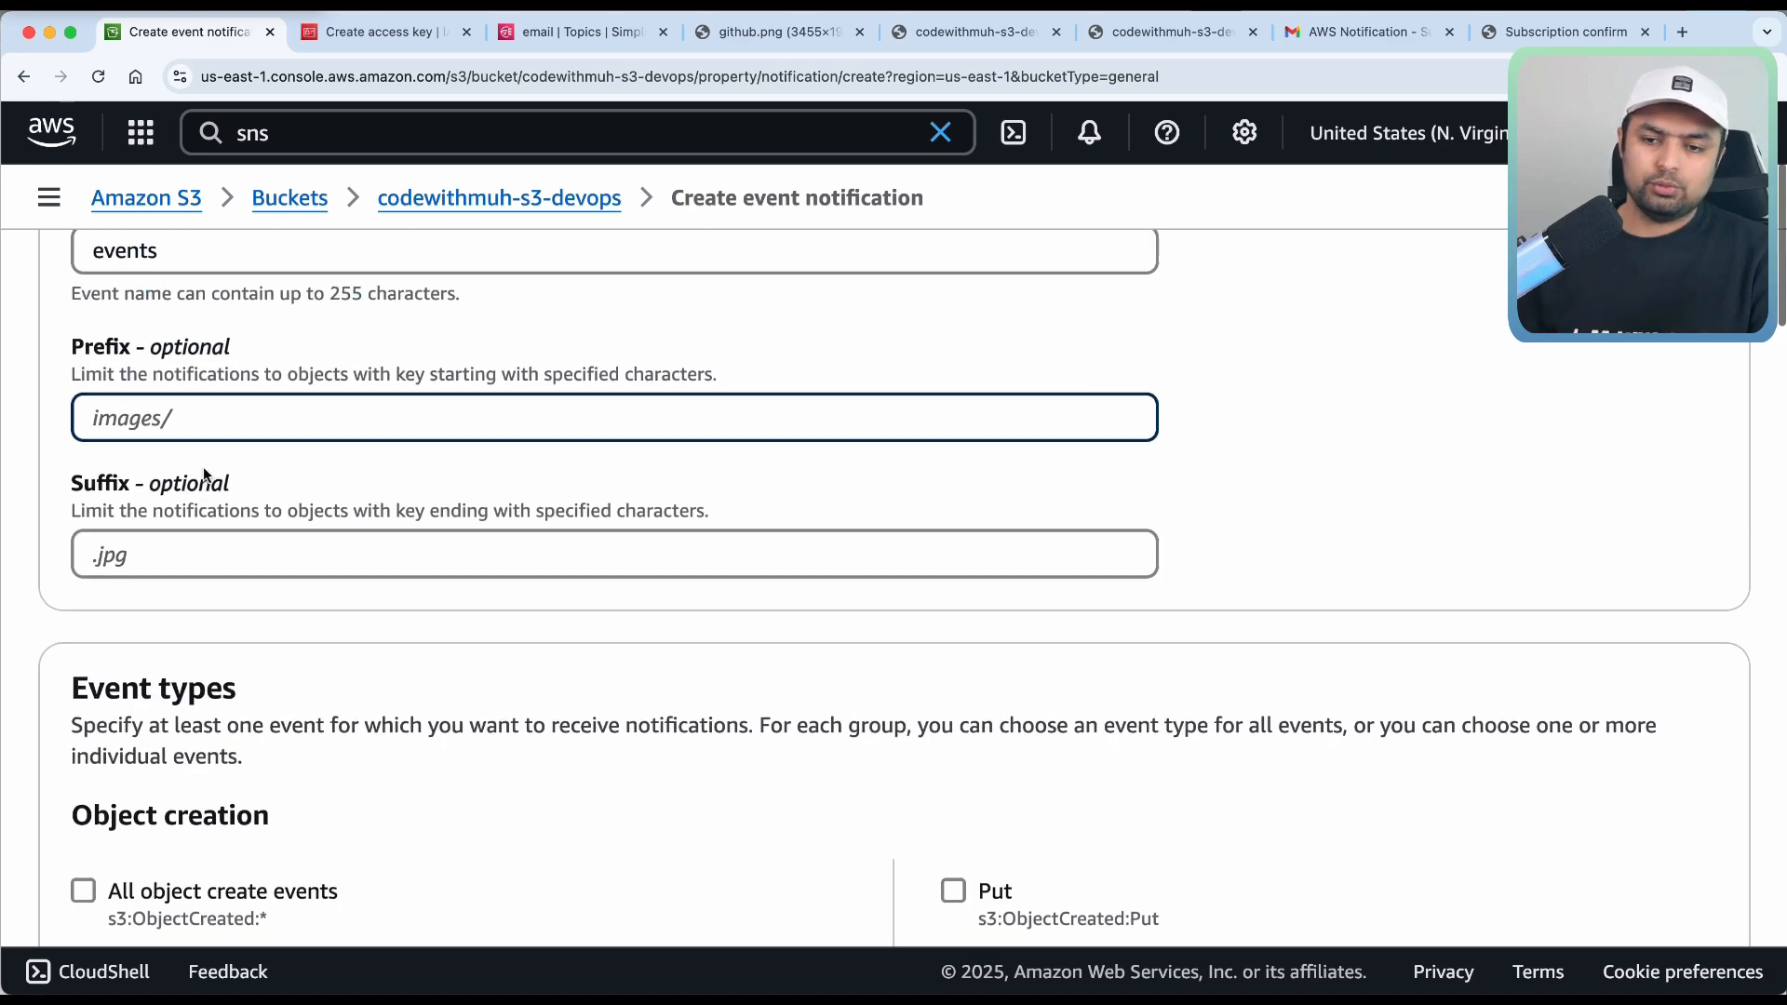
{"action": "scroll", "coordinate": [291, 613], "scroll_direction": "down", "scroll_amount": 3}
{"action": "scroll", "coordinate": [291, 616], "scroll_direction": "down", "scroll_amount": 3}
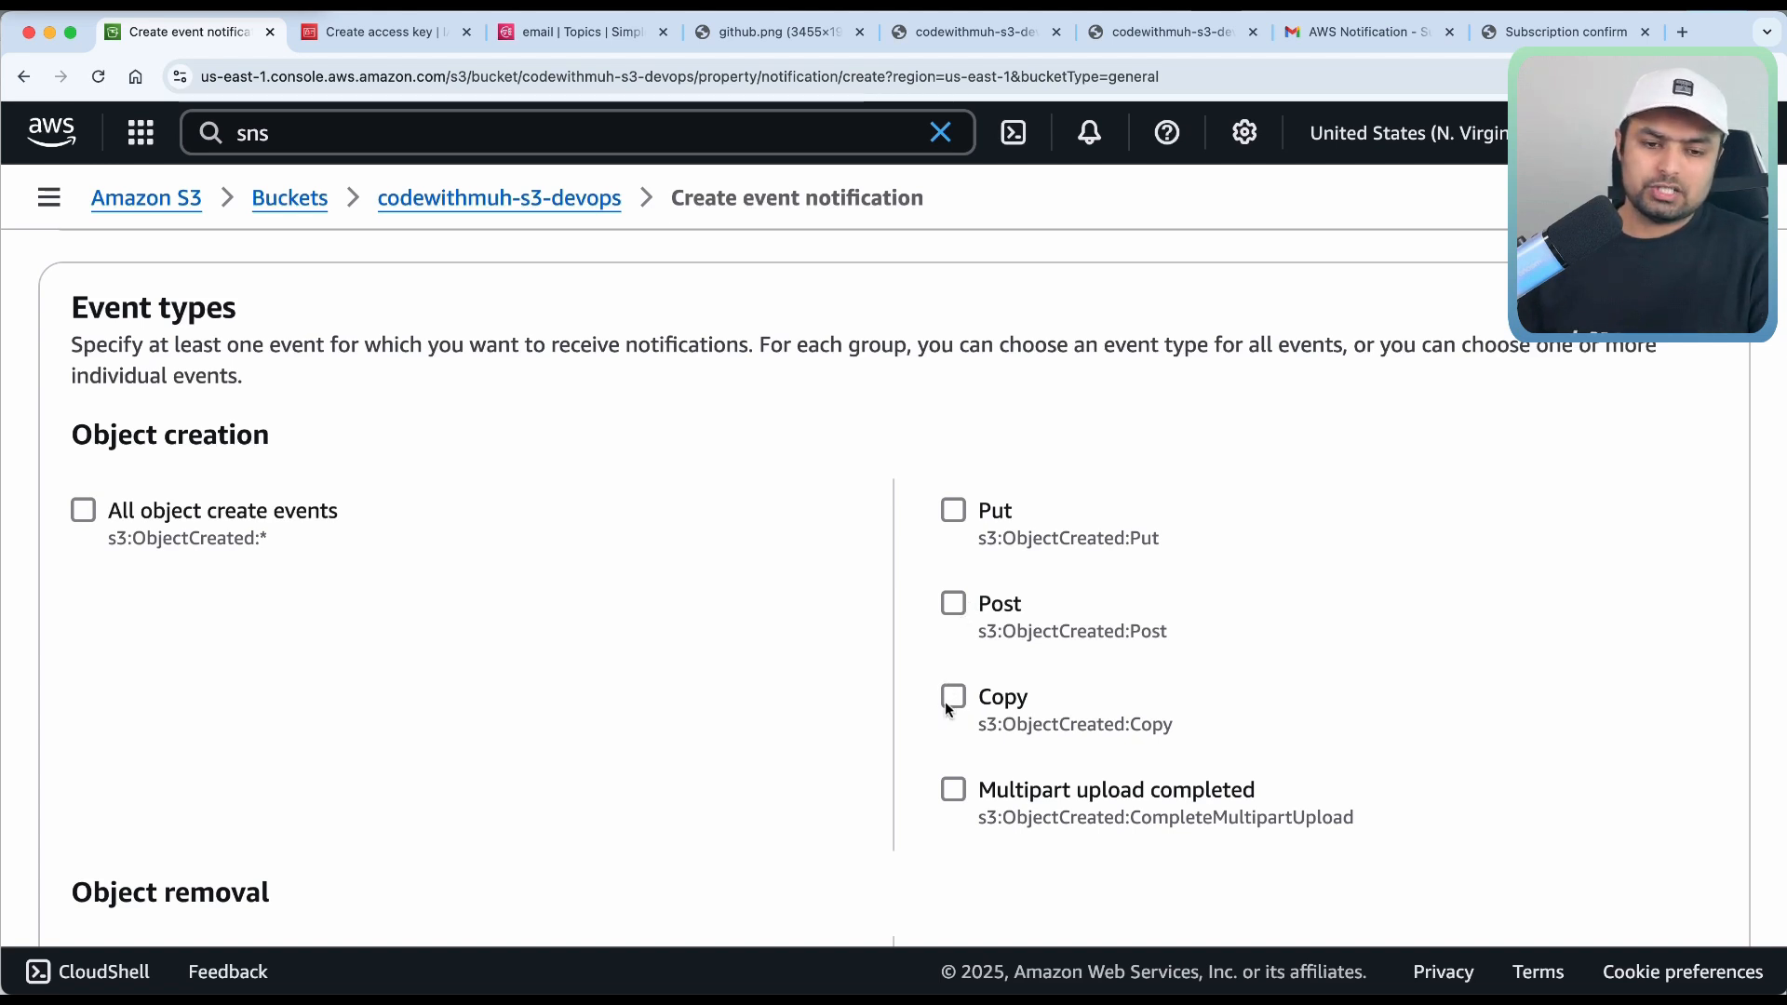
{"action": "scroll", "coordinate": [941, 749], "scroll_direction": "down", "scroll_amount": 3}
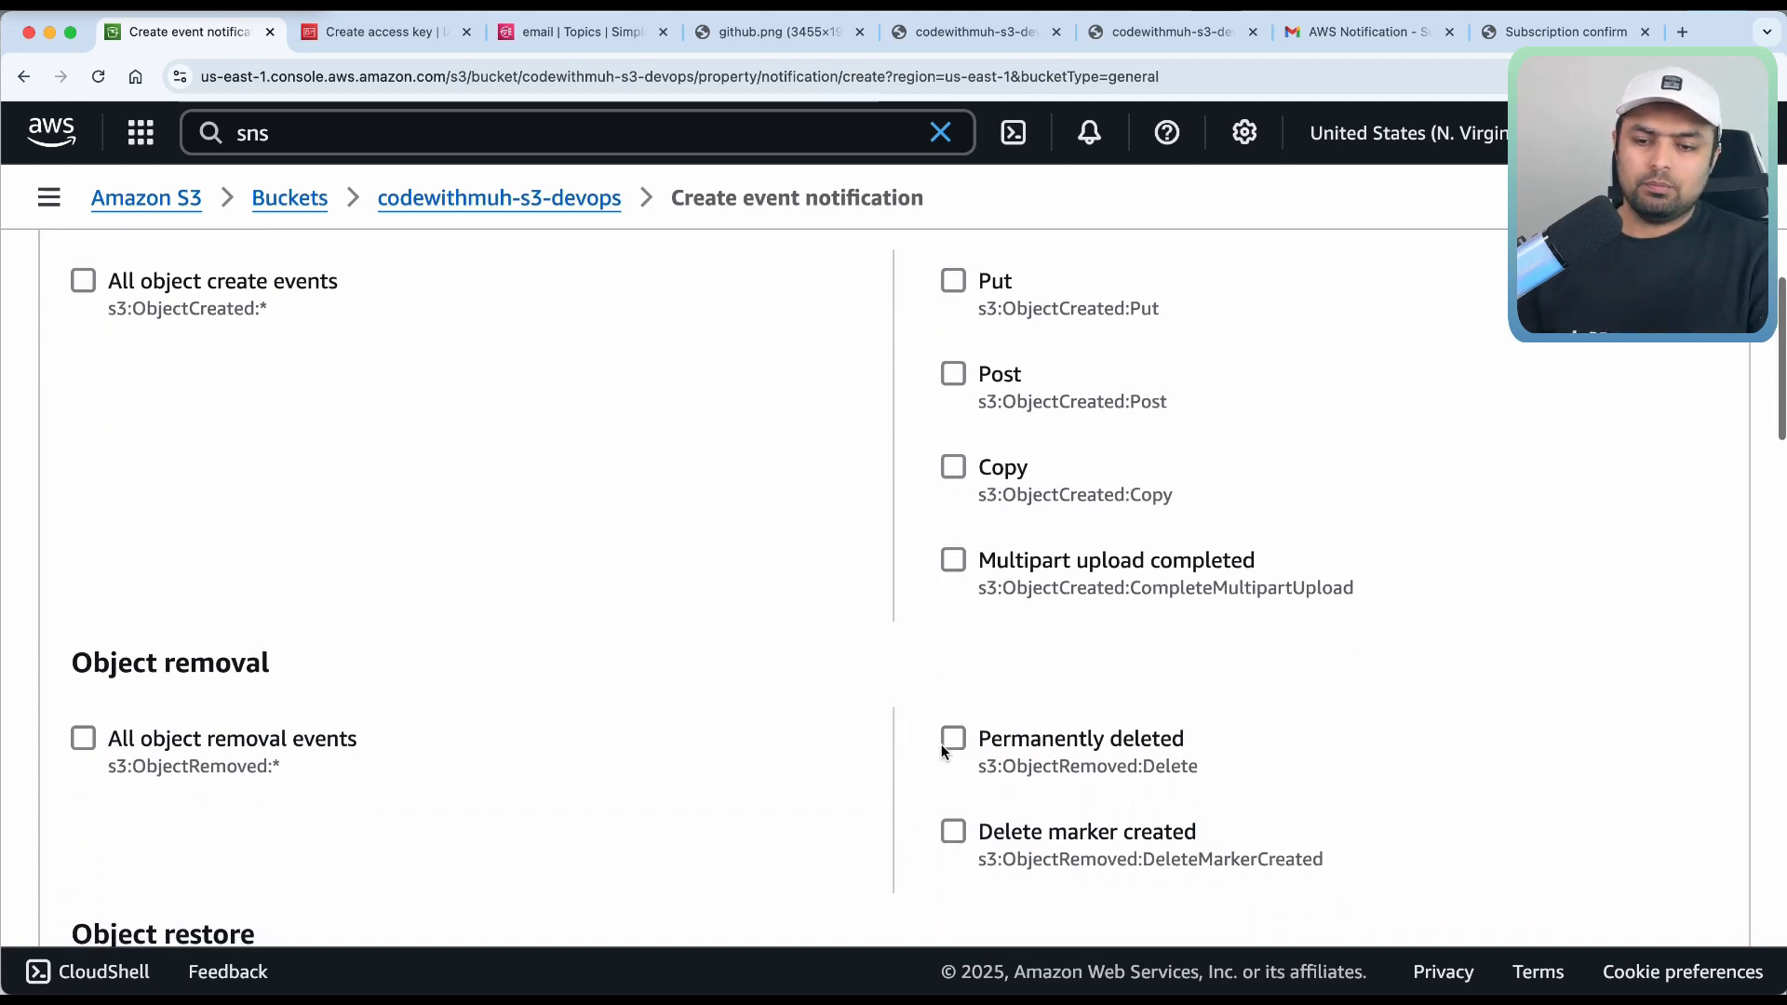
{"action": "left_click", "coordinate": [78, 741]}
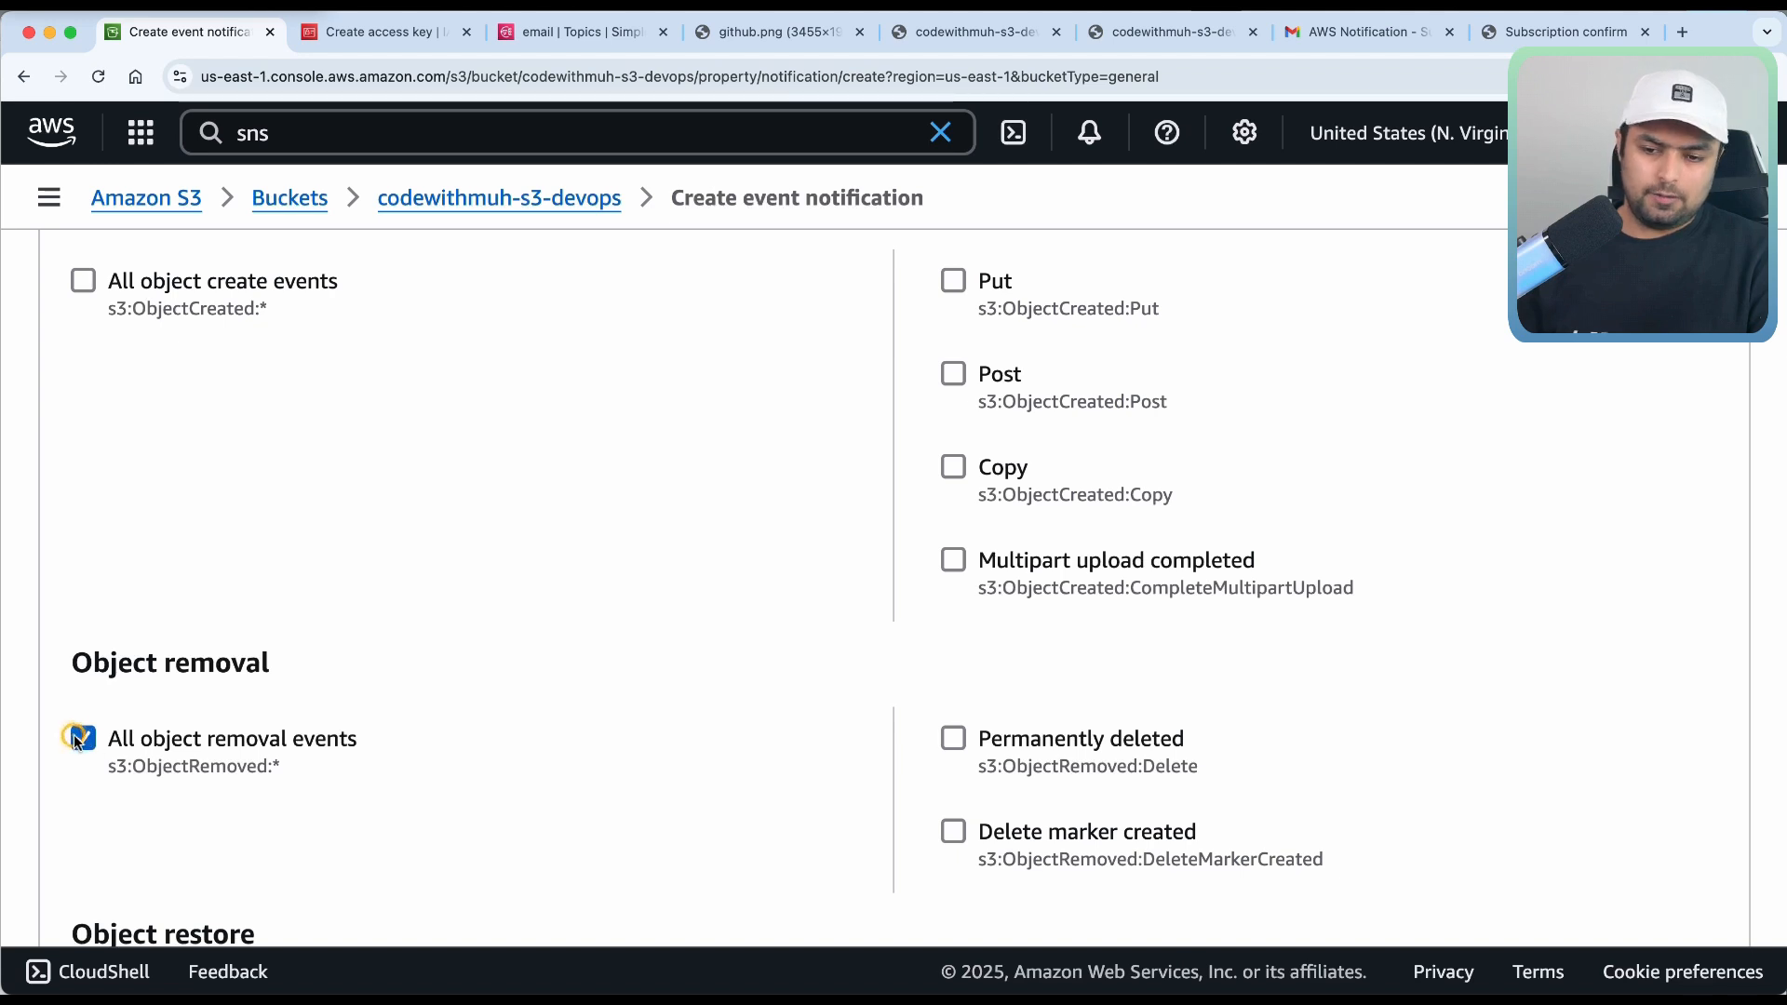
{"action": "left_click", "coordinate": [948, 744]}
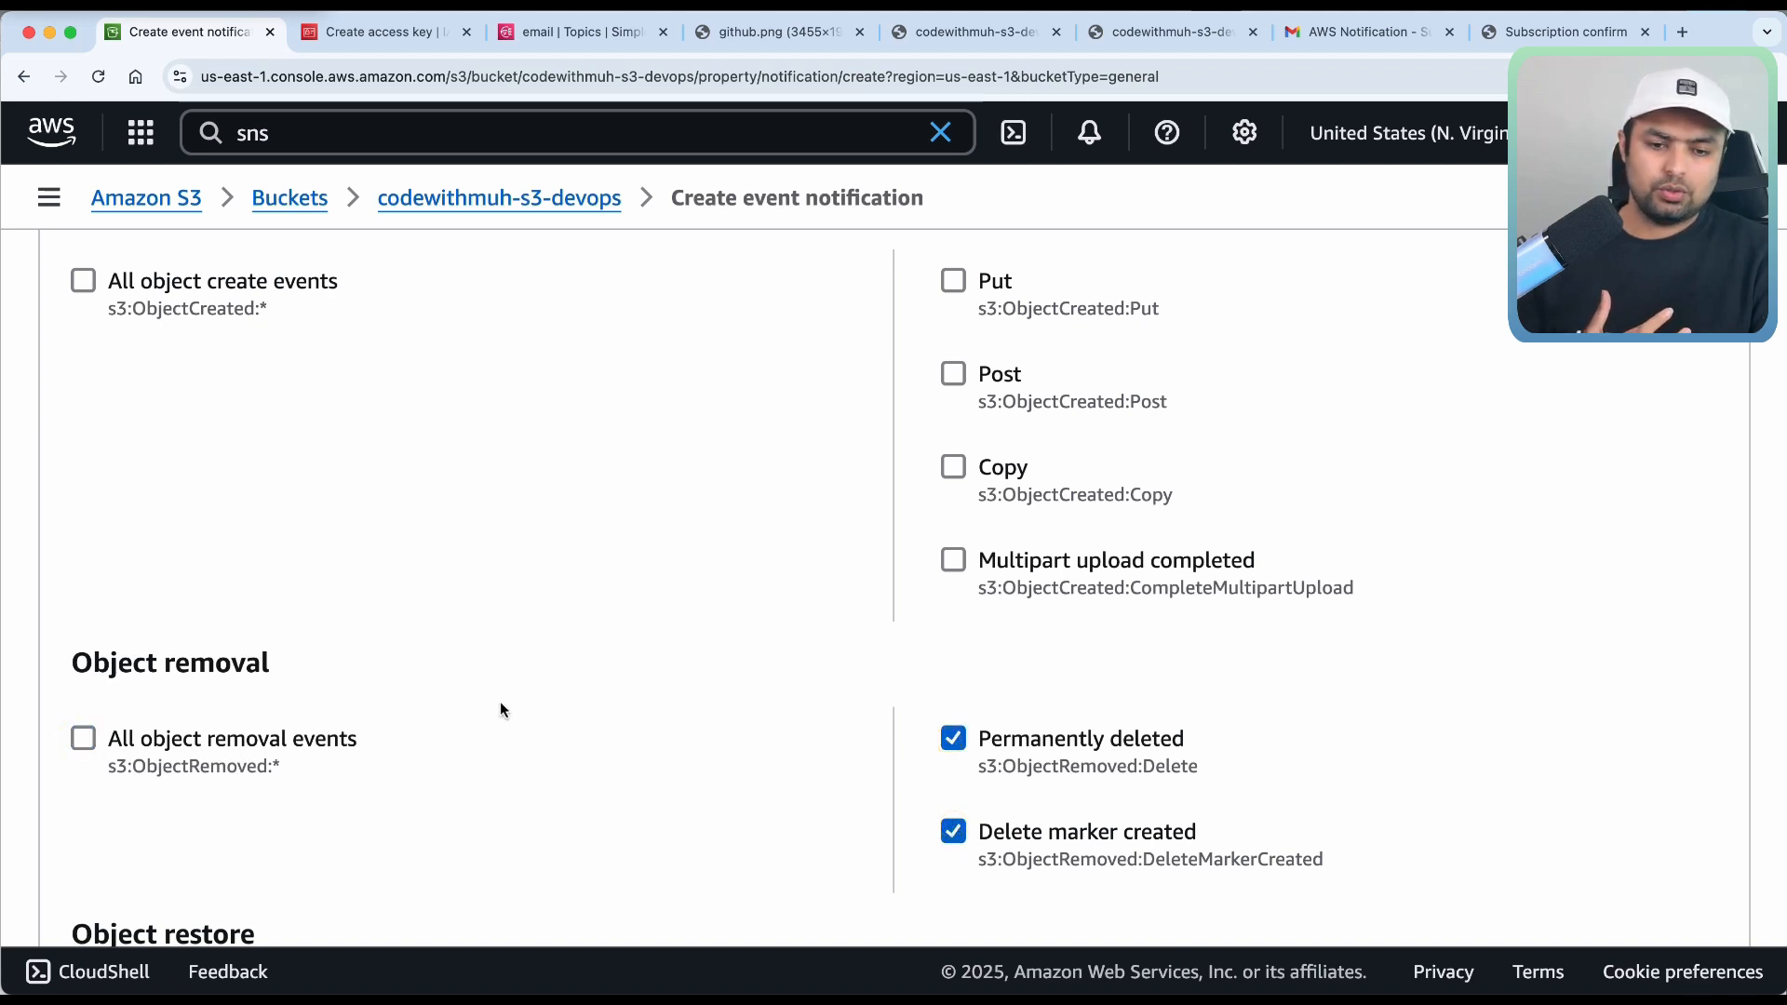
{"action": "left_click", "coordinate": [293, 740]}
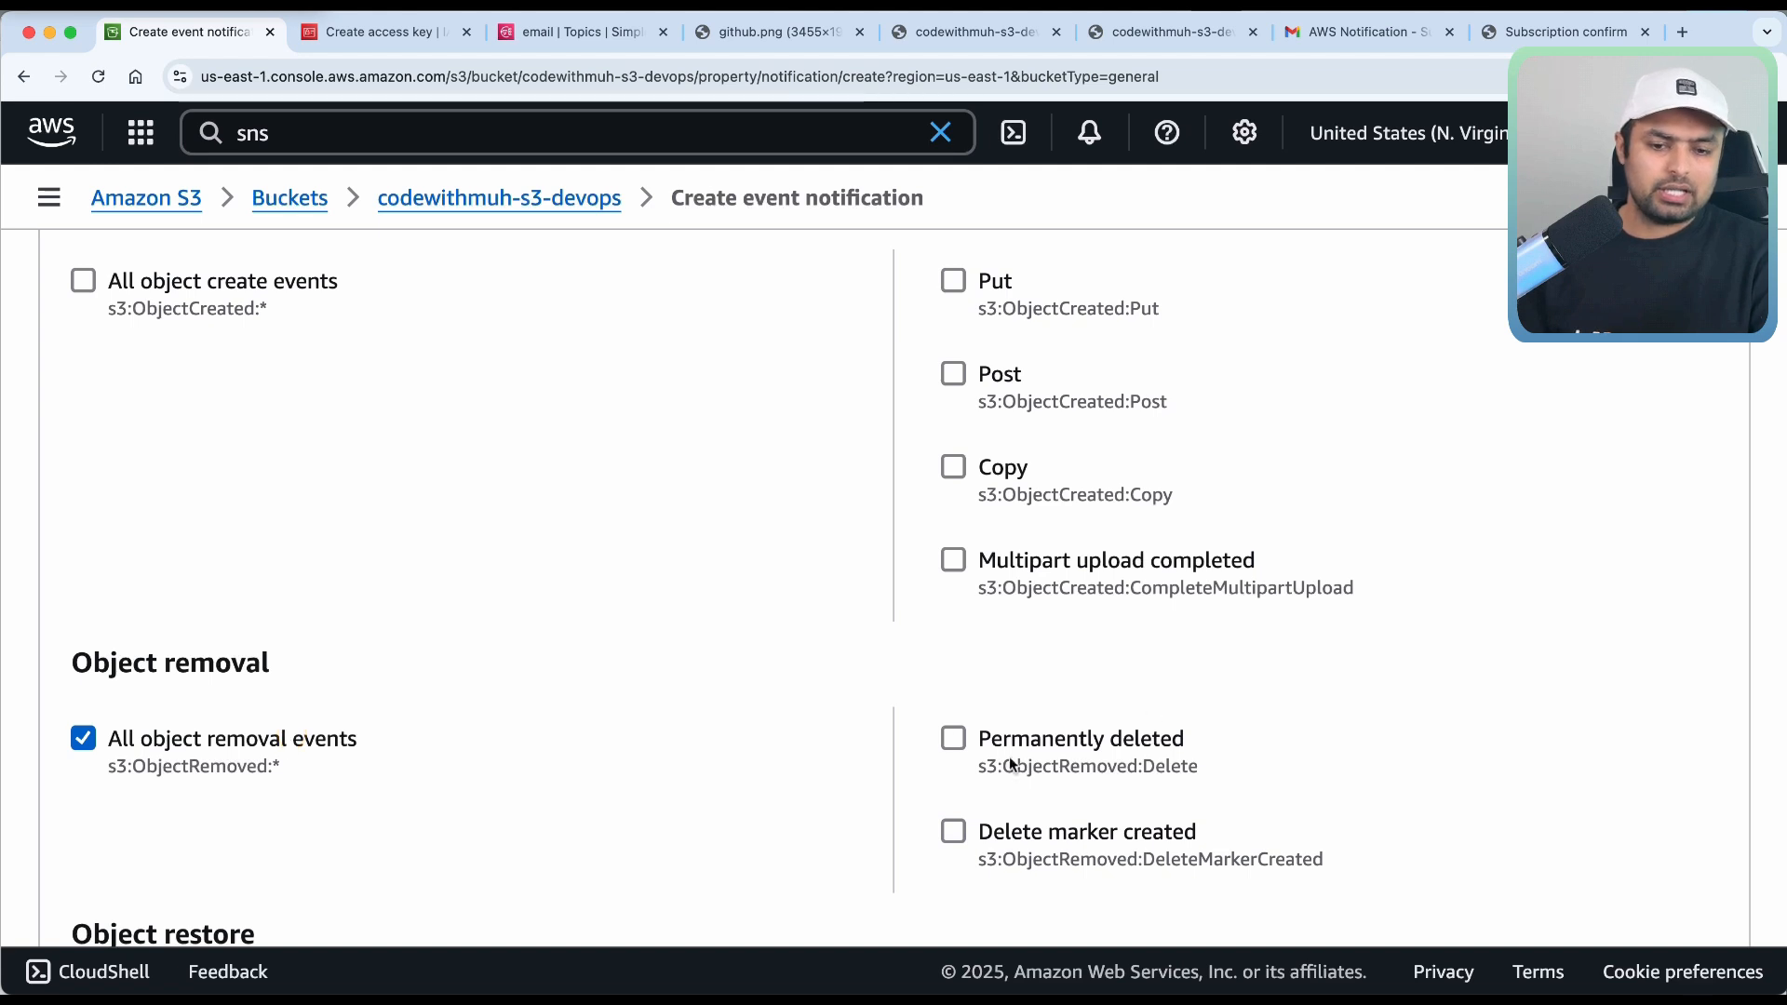
Also tick Post under object creation events, then scroll to Destination.
{"action": "scroll", "coordinate": [1025, 466], "scroll_direction": "up", "scroll_amount": 2}
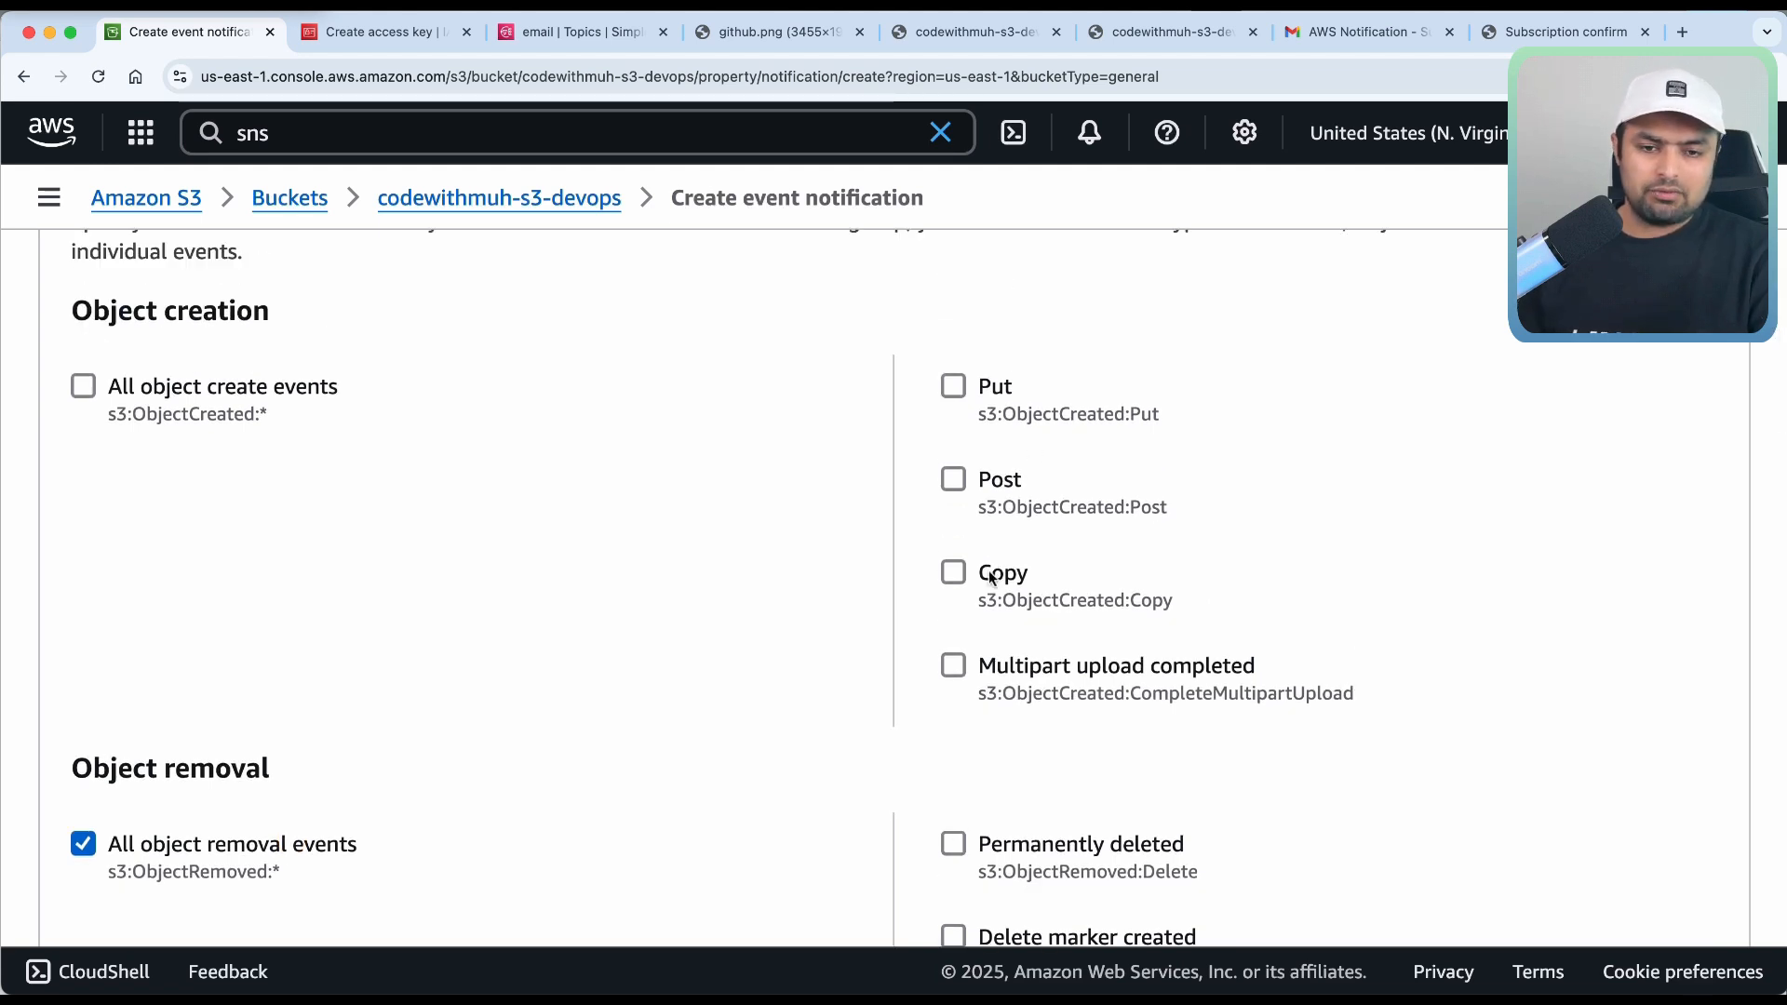
{"action": "left_click", "coordinate": [953, 479]}
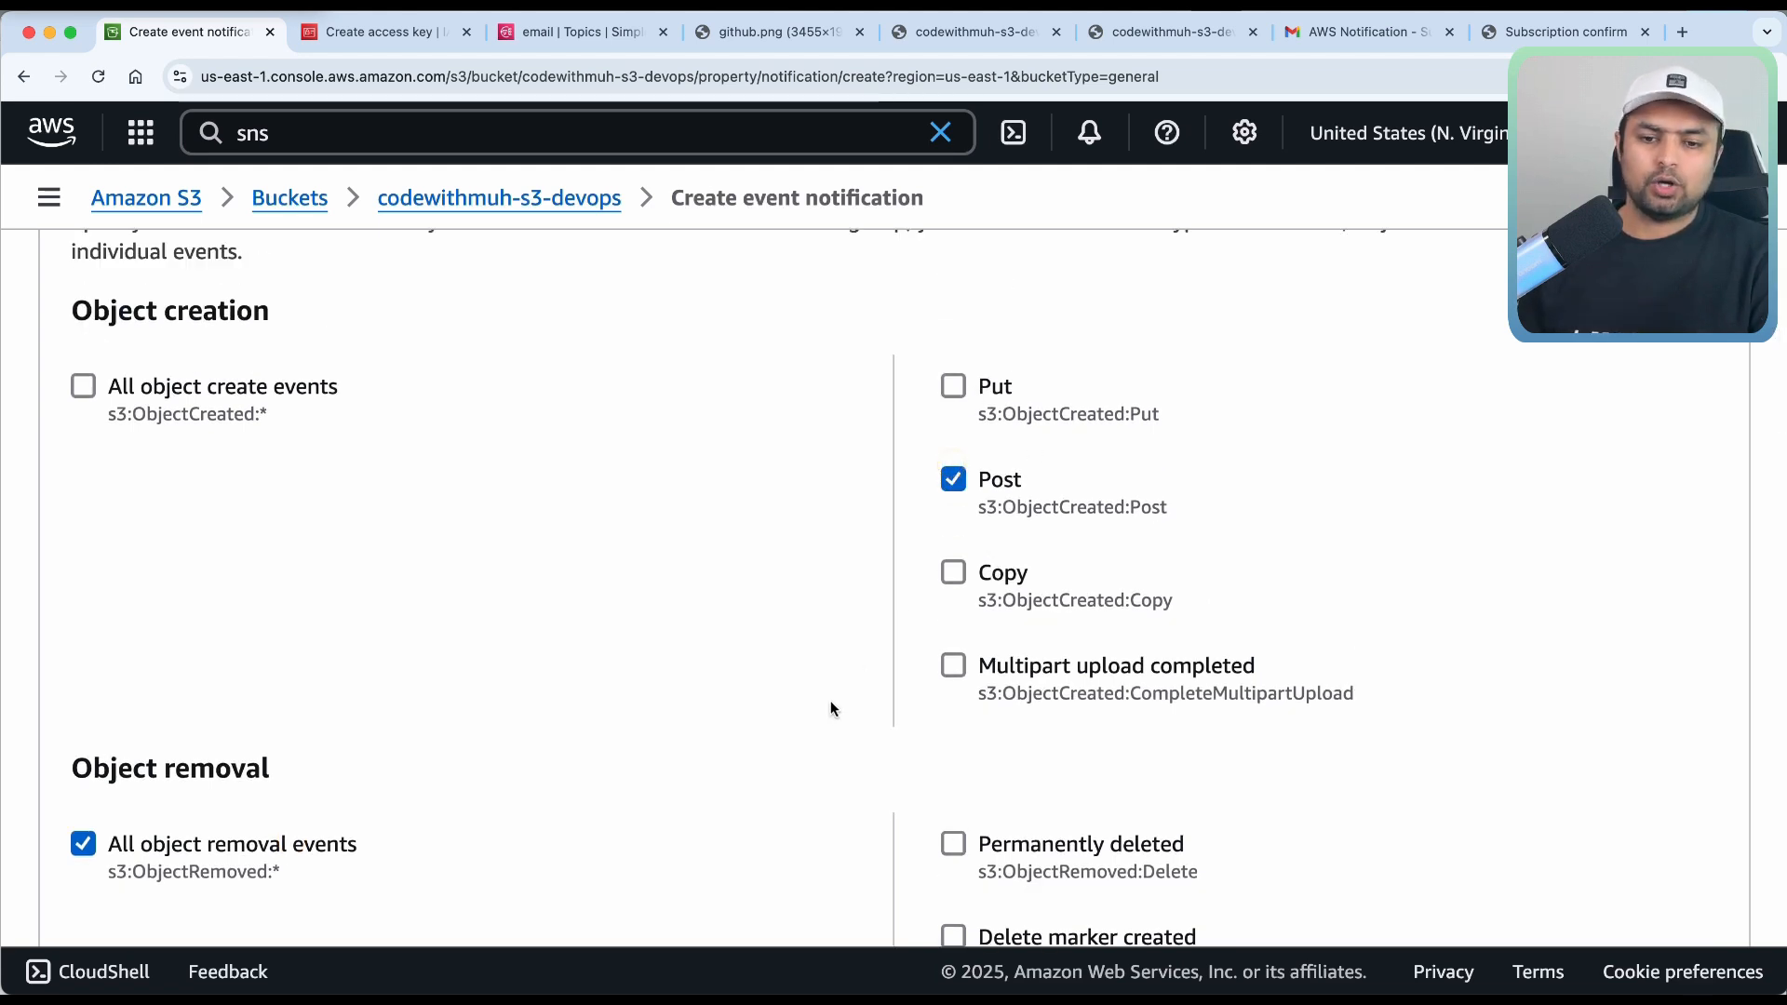
{"action": "scroll", "coordinate": [830, 708], "scroll_direction": "down", "scroll_amount": 3}
{"action": "scroll", "coordinate": [830, 710], "scroll_direction": "down", "scroll_amount": 8}
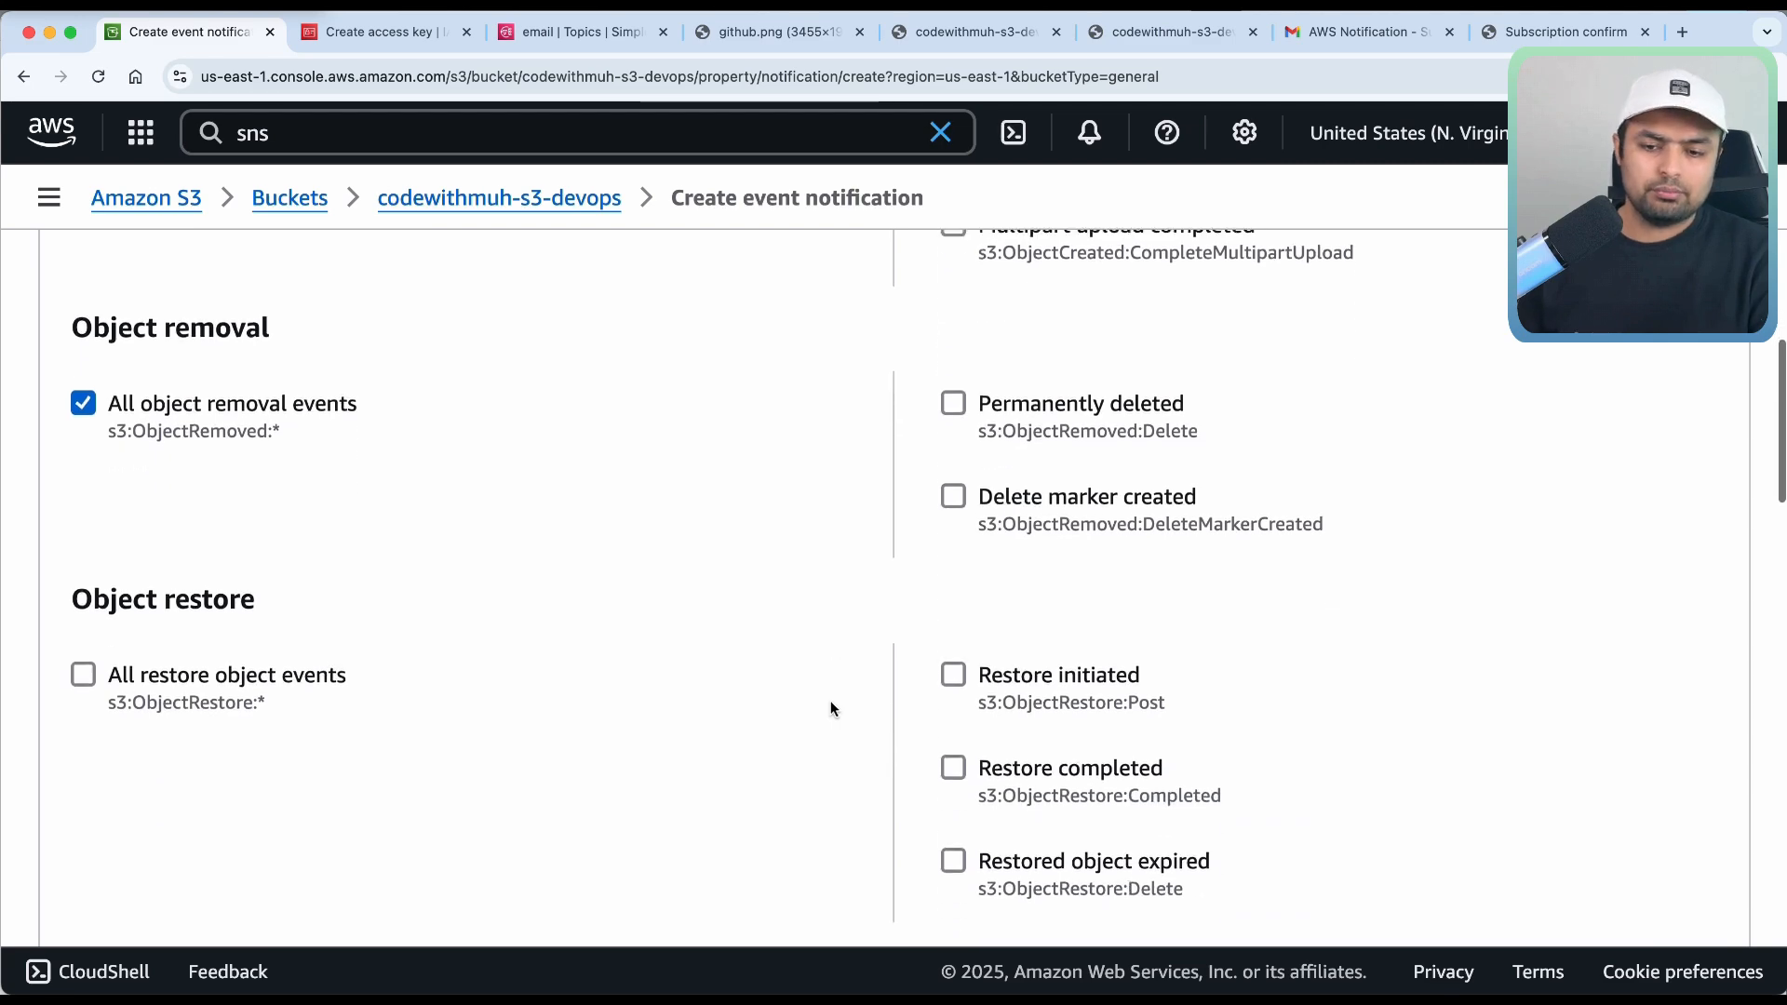
{"action": "scroll", "coordinate": [831, 705], "scroll_direction": "down", "scroll_amount": 9}
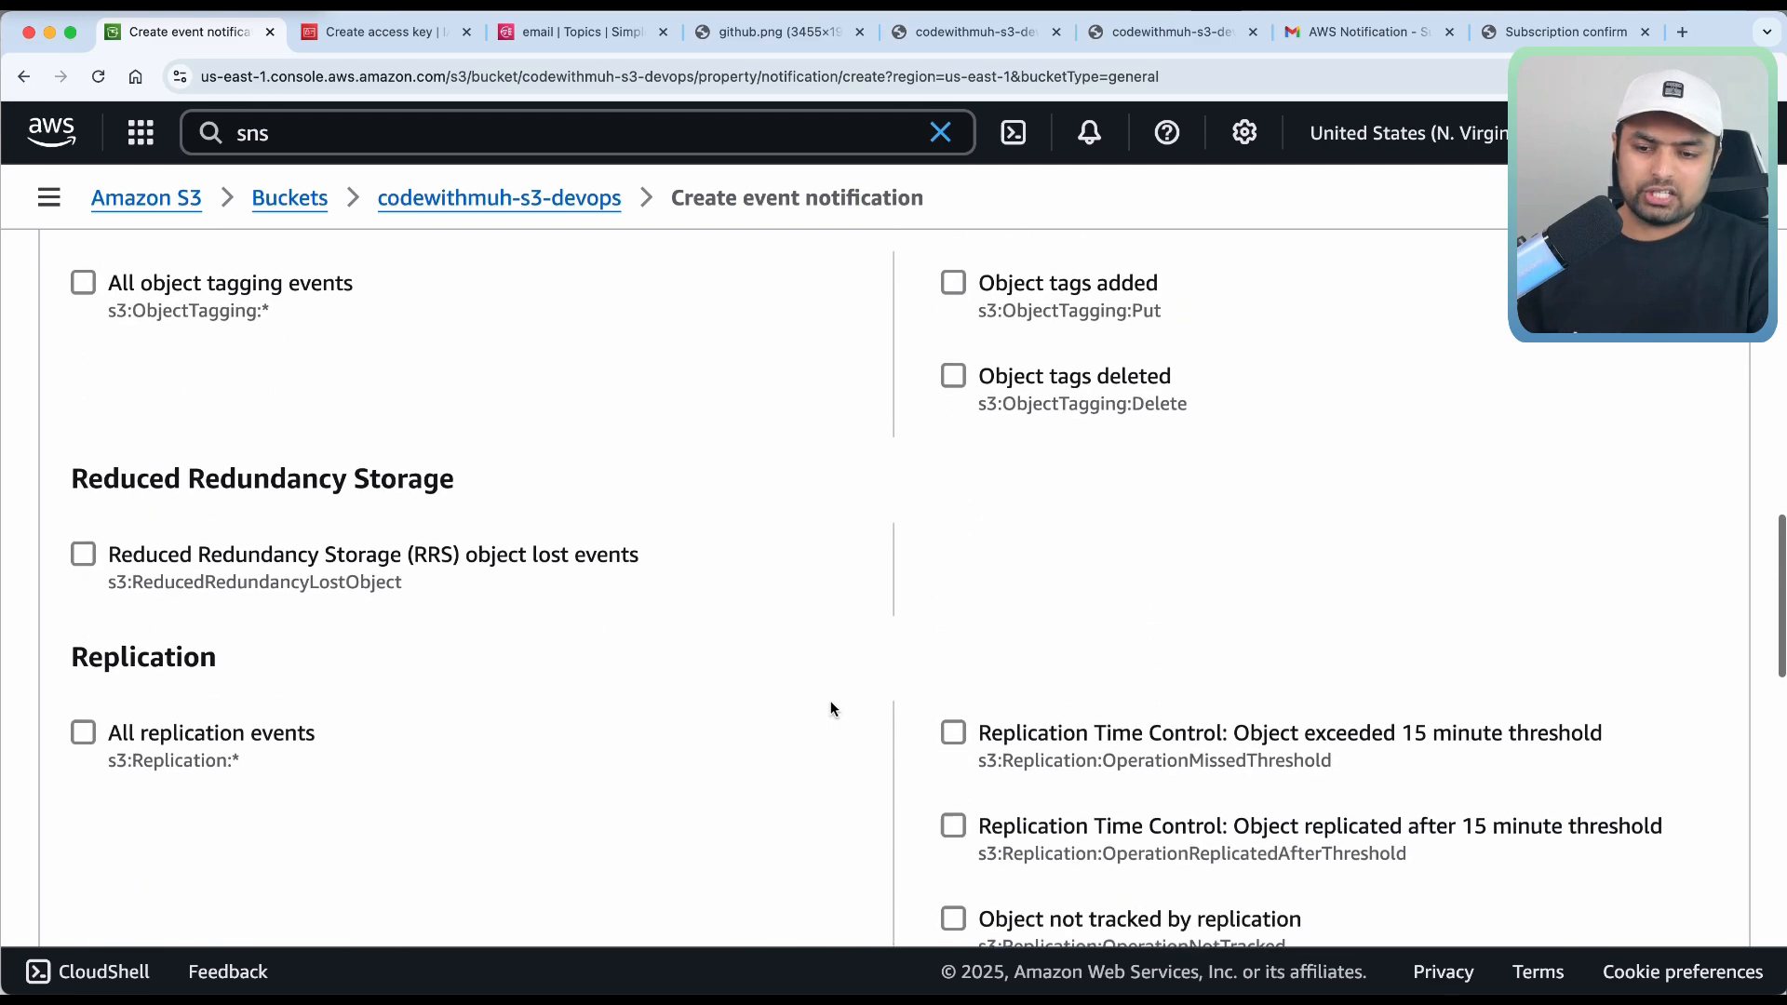
{"action": "scroll", "coordinate": [831, 707], "scroll_direction": "down", "scroll_amount": 3}
{"action": "scroll", "coordinate": [830, 707], "scroll_direction": "up", "scroll_amount": 2}
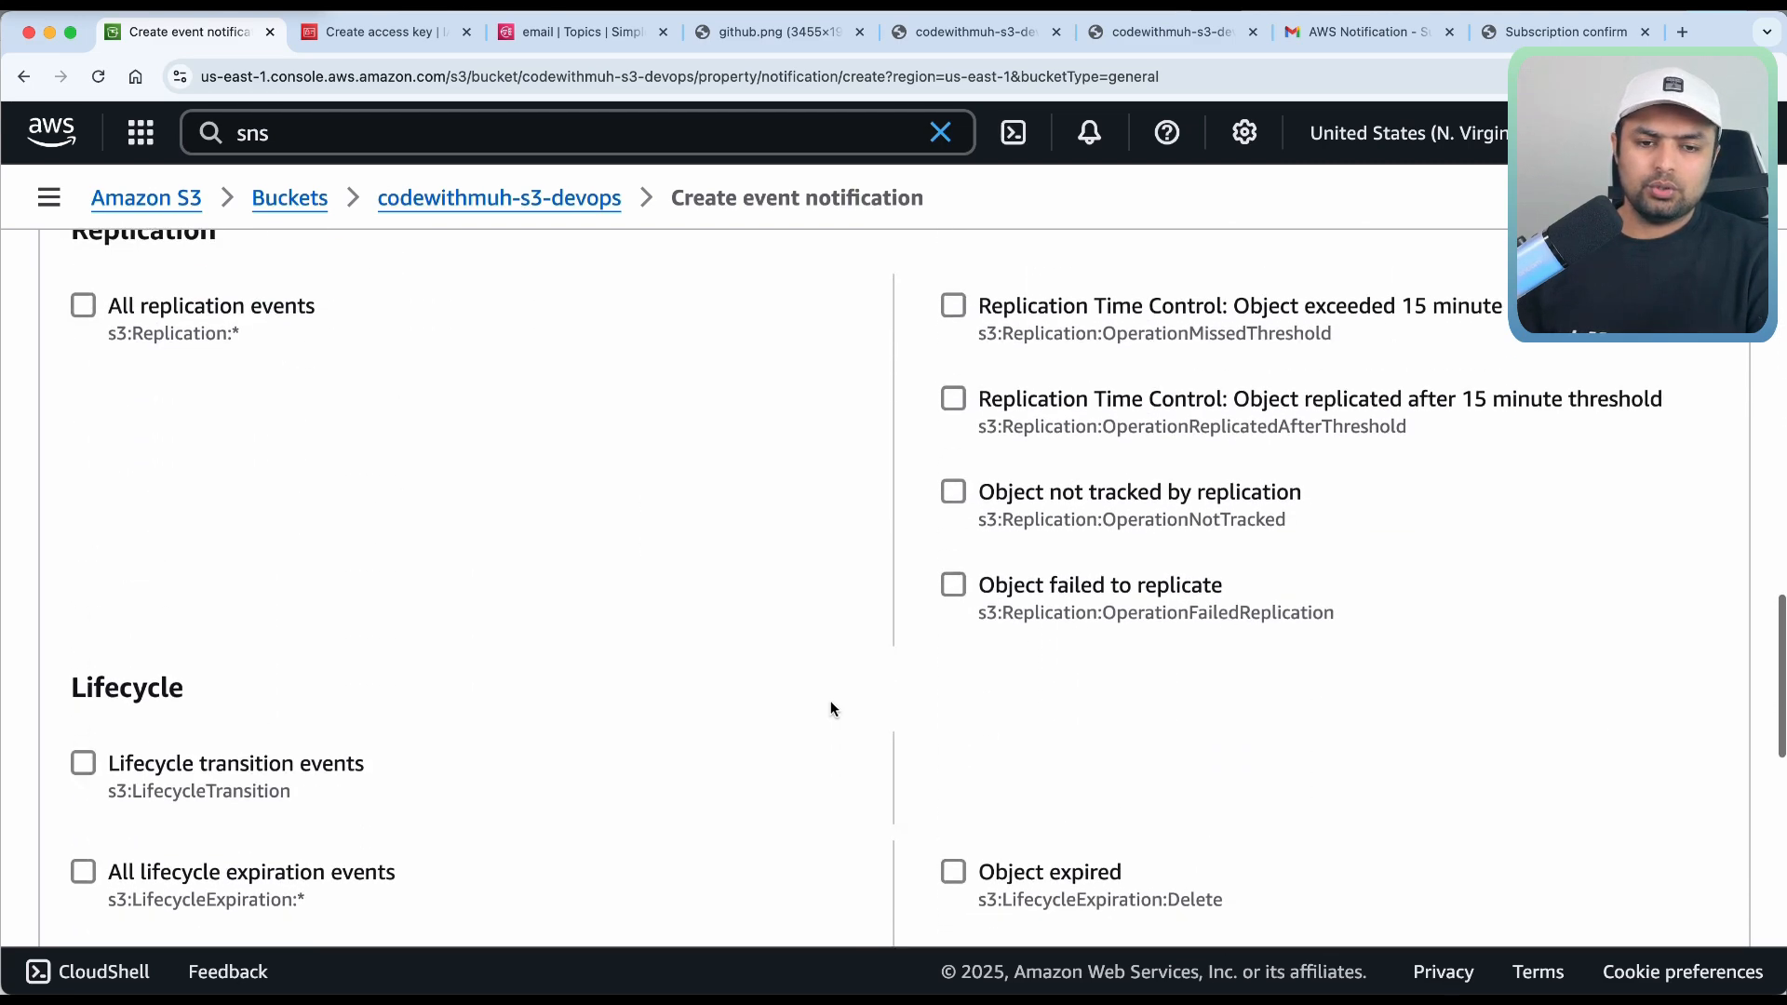
{"action": "scroll", "coordinate": [831, 707], "scroll_direction": "down", "scroll_amount": 1}
{"action": "scroll", "coordinate": [865, 447], "scroll_direction": "up", "scroll_amount": 2}
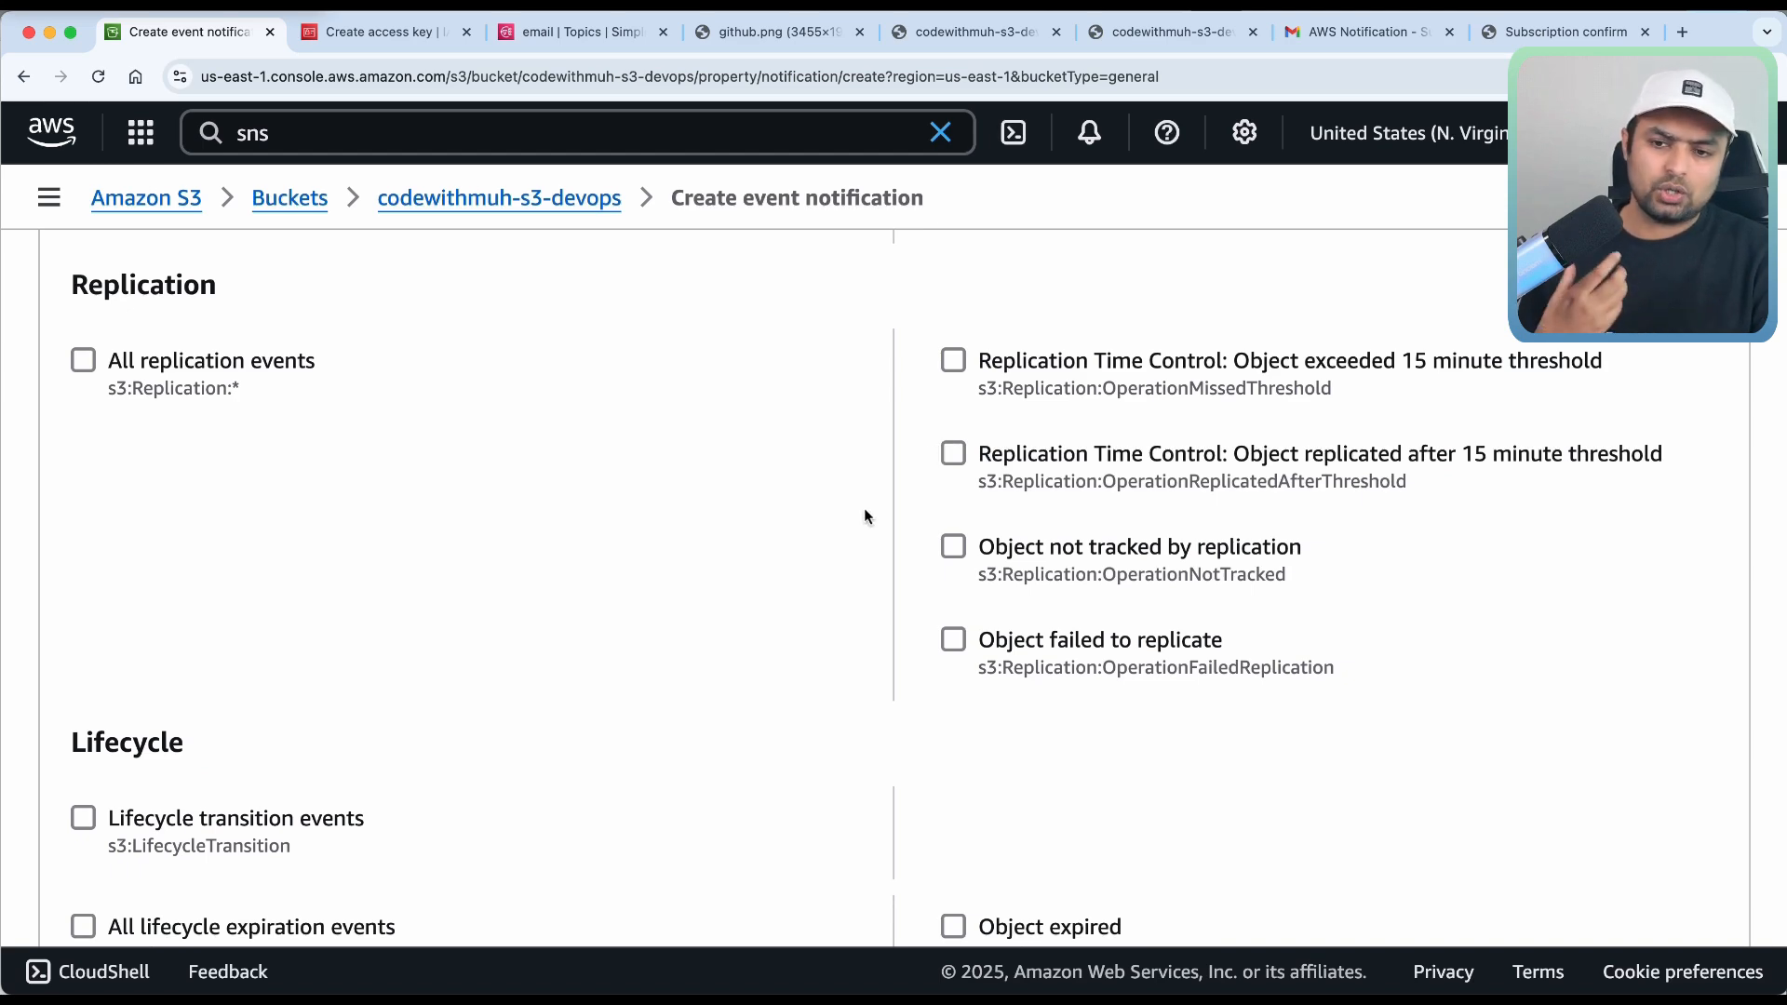
{"action": "scroll", "coordinate": [754, 659], "scroll_direction": "down", "scroll_amount": 10}
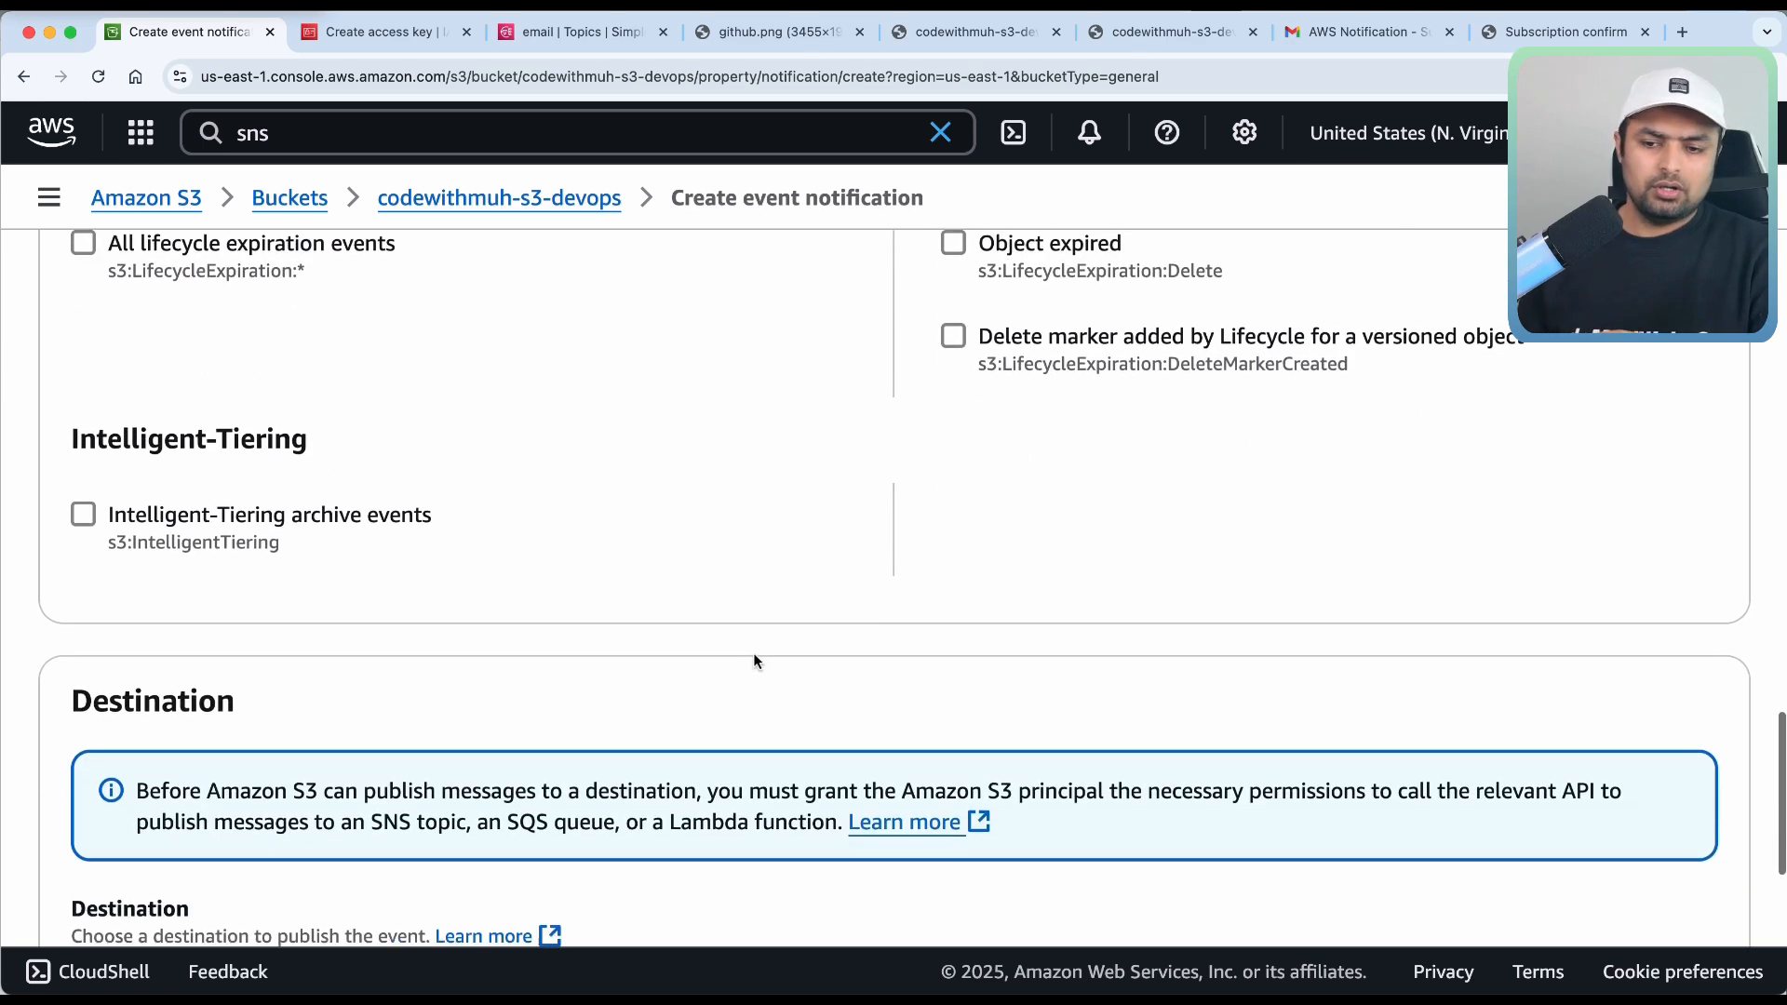
Set the destination to the SNS topic 'email' and save the notification.
{"action": "scroll", "coordinate": [753, 652], "scroll_direction": "down", "scroll_amount": 2}
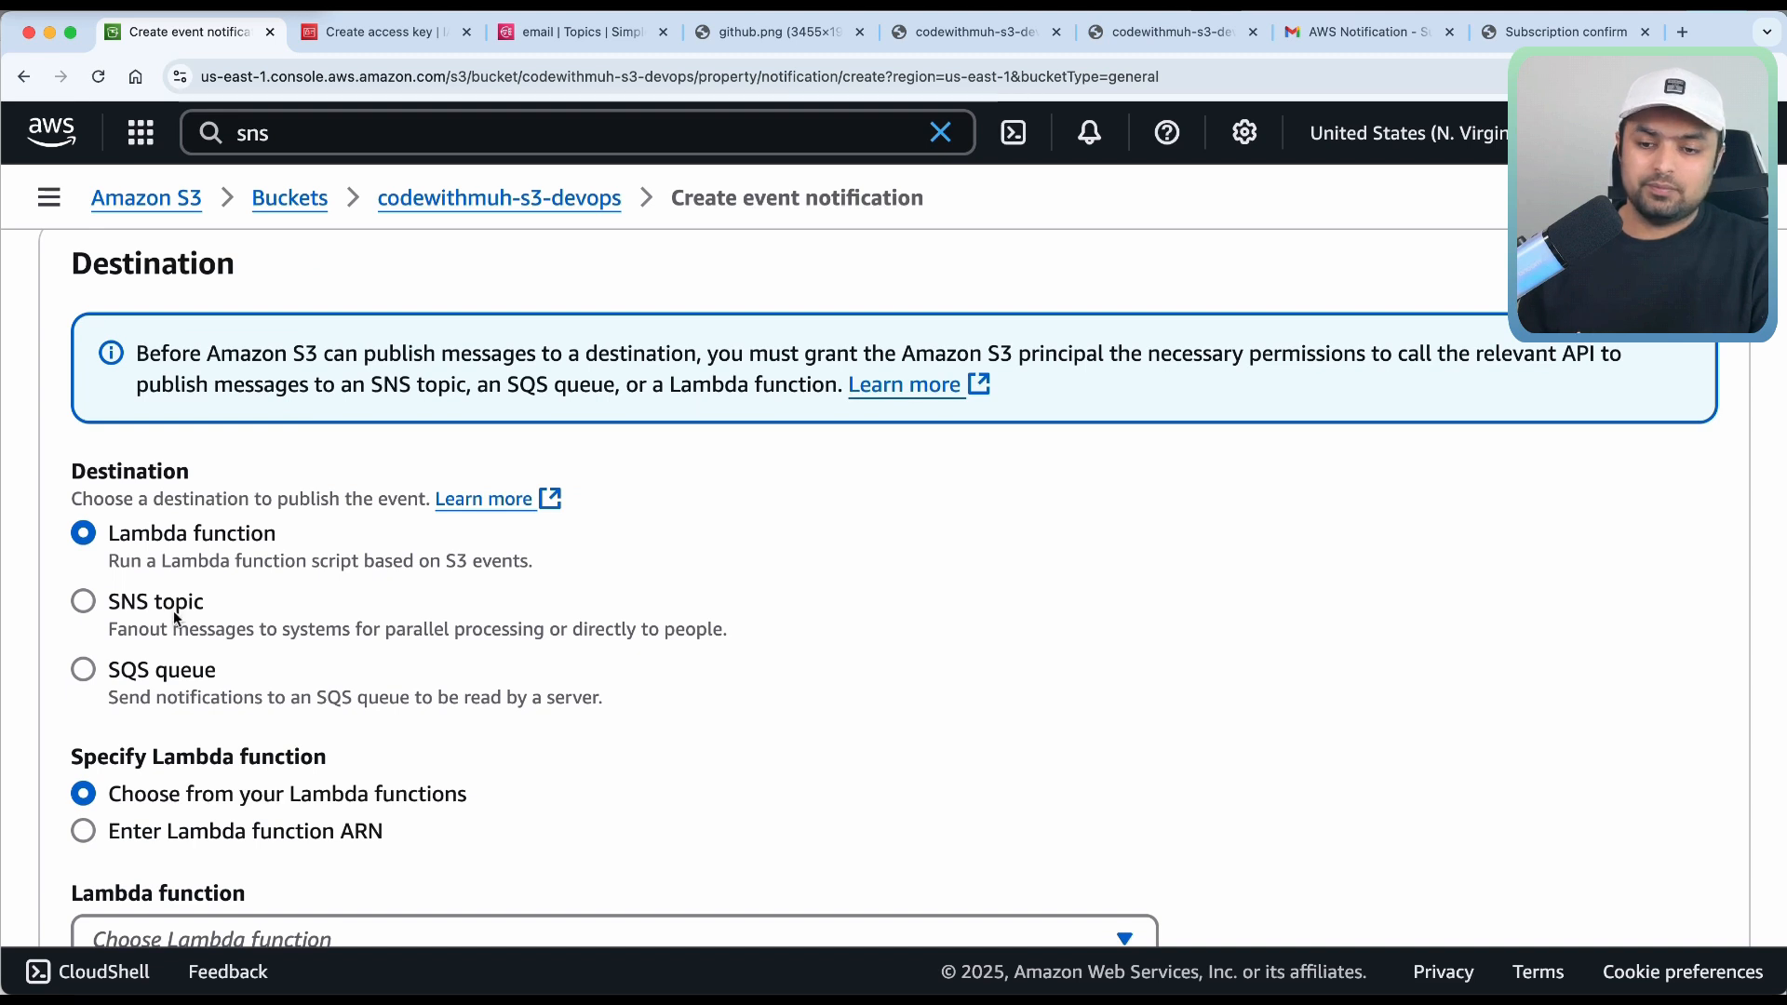
{"action": "left_click", "coordinate": [132, 612]}
{"action": "scroll", "coordinate": [130, 622], "scroll_direction": "down", "scroll_amount": 2}
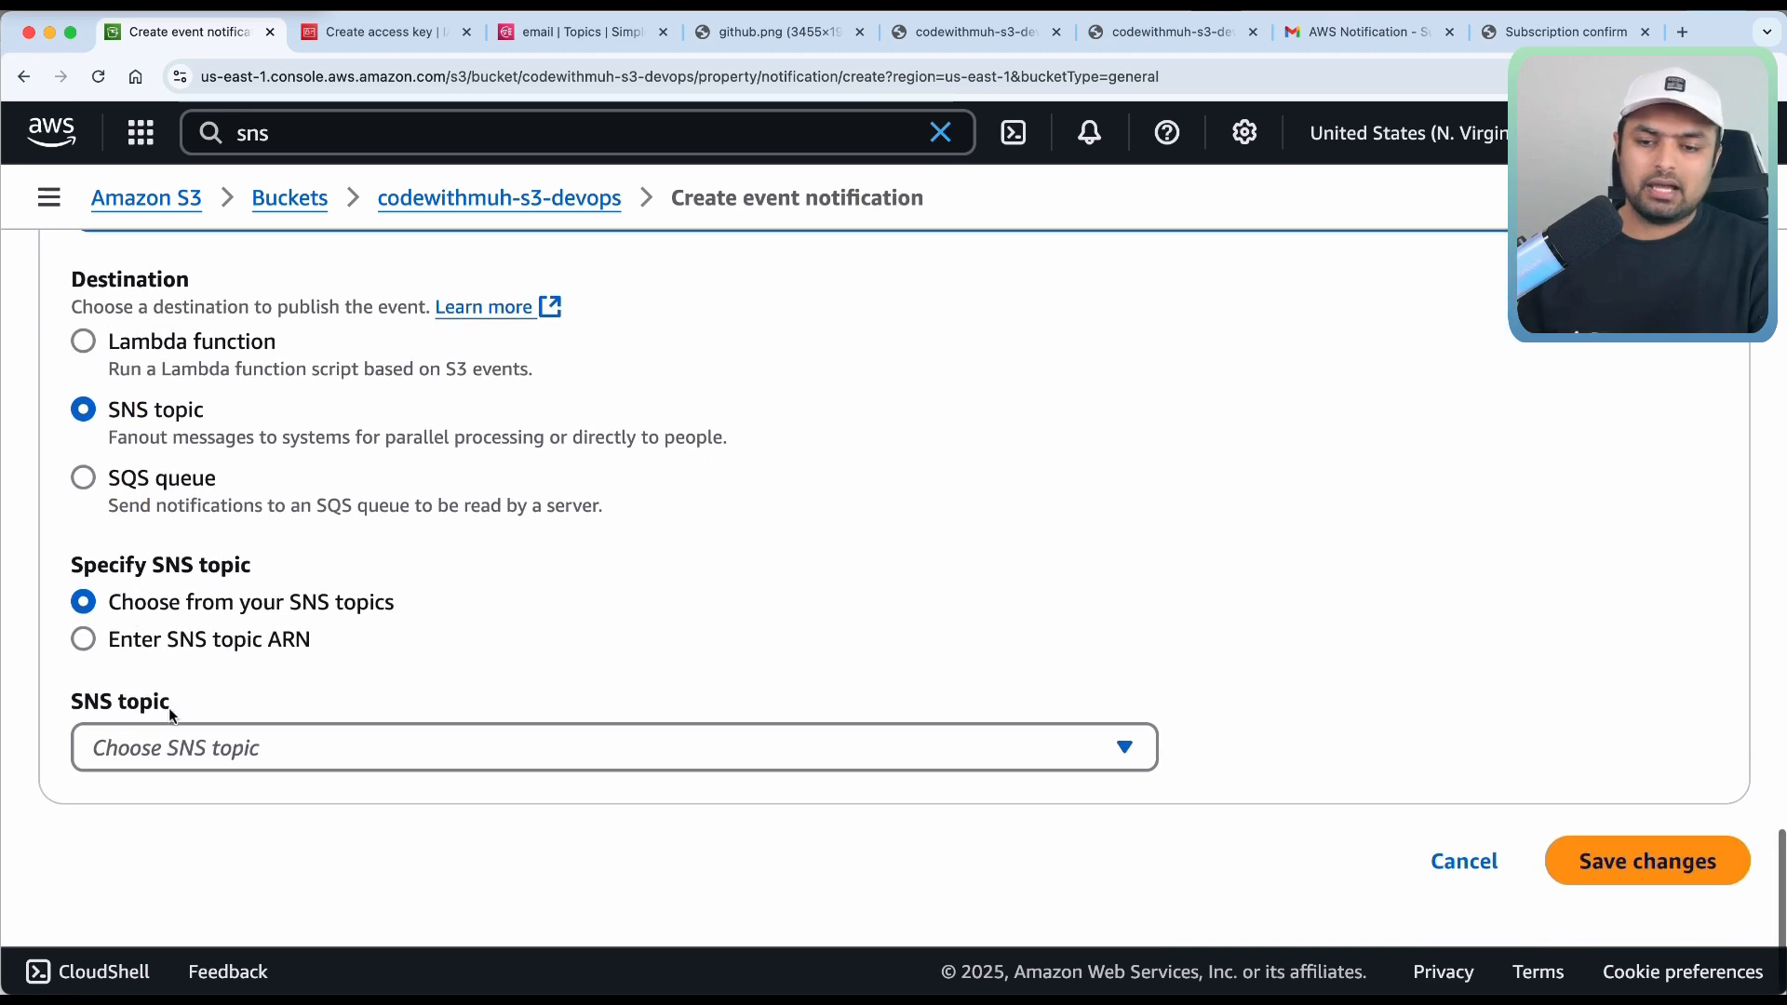
{"action": "left_click", "coordinate": [171, 751]}
{"action": "left_click", "coordinate": [169, 849]}
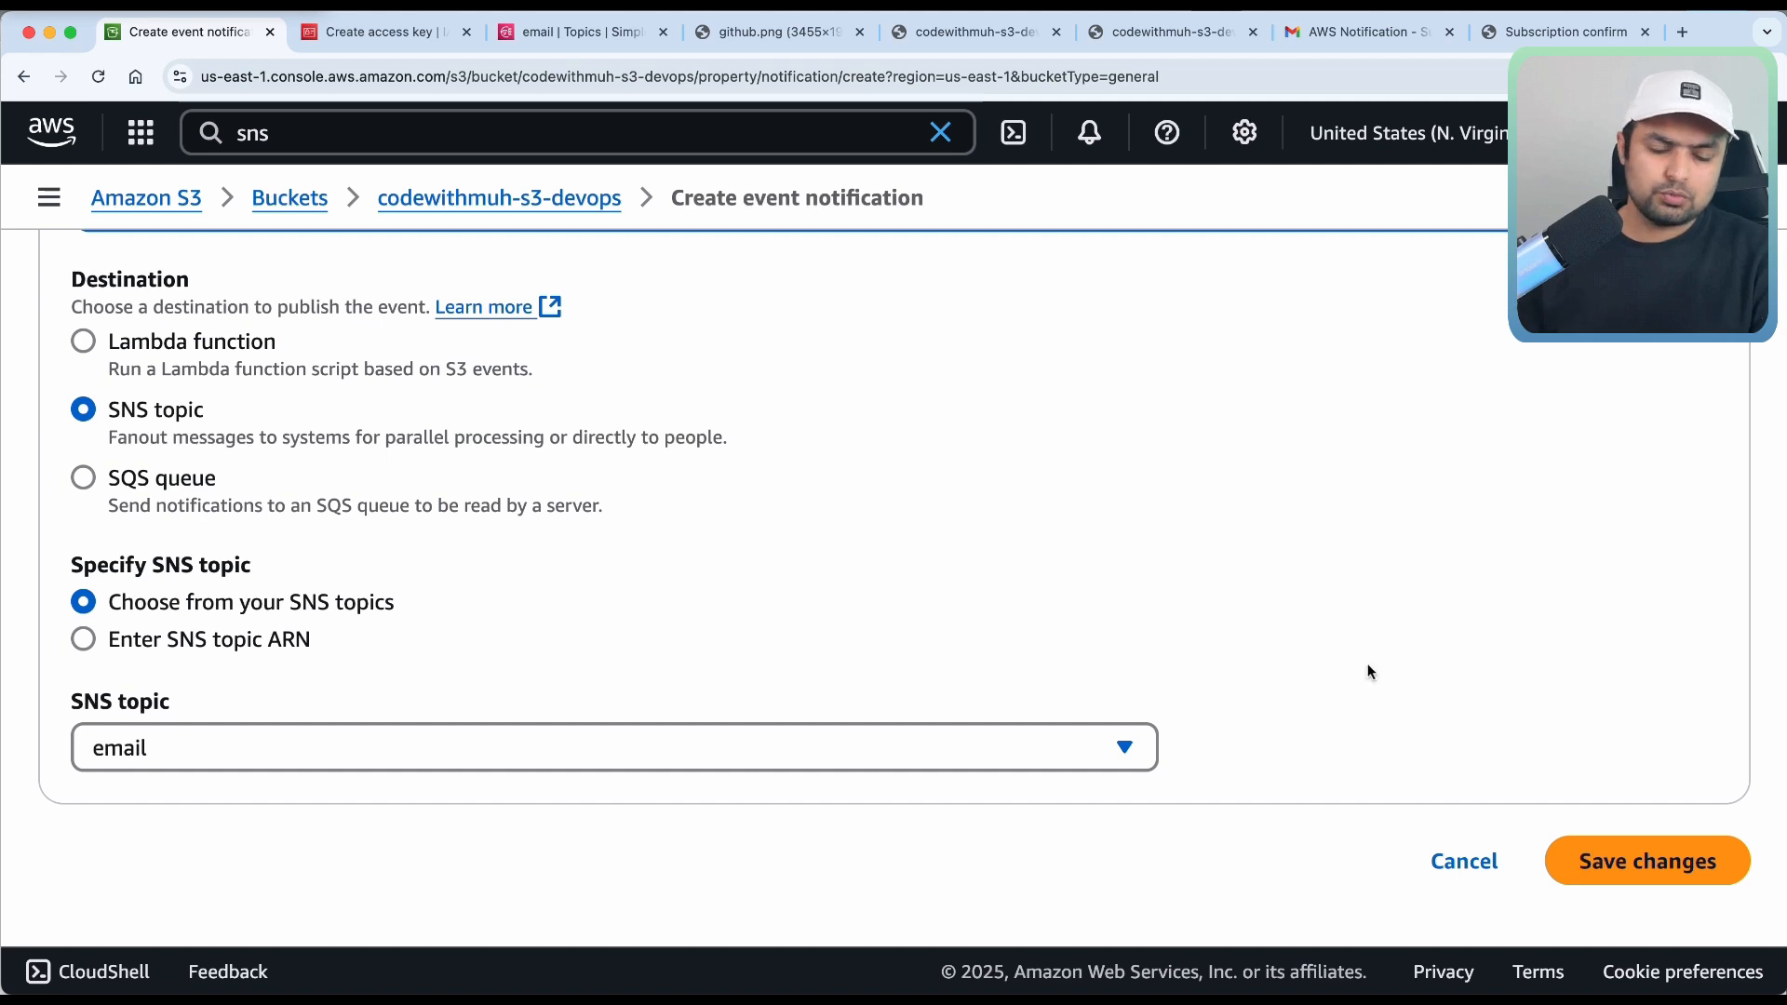
{"action": "left_click", "coordinate": [1646, 883]}
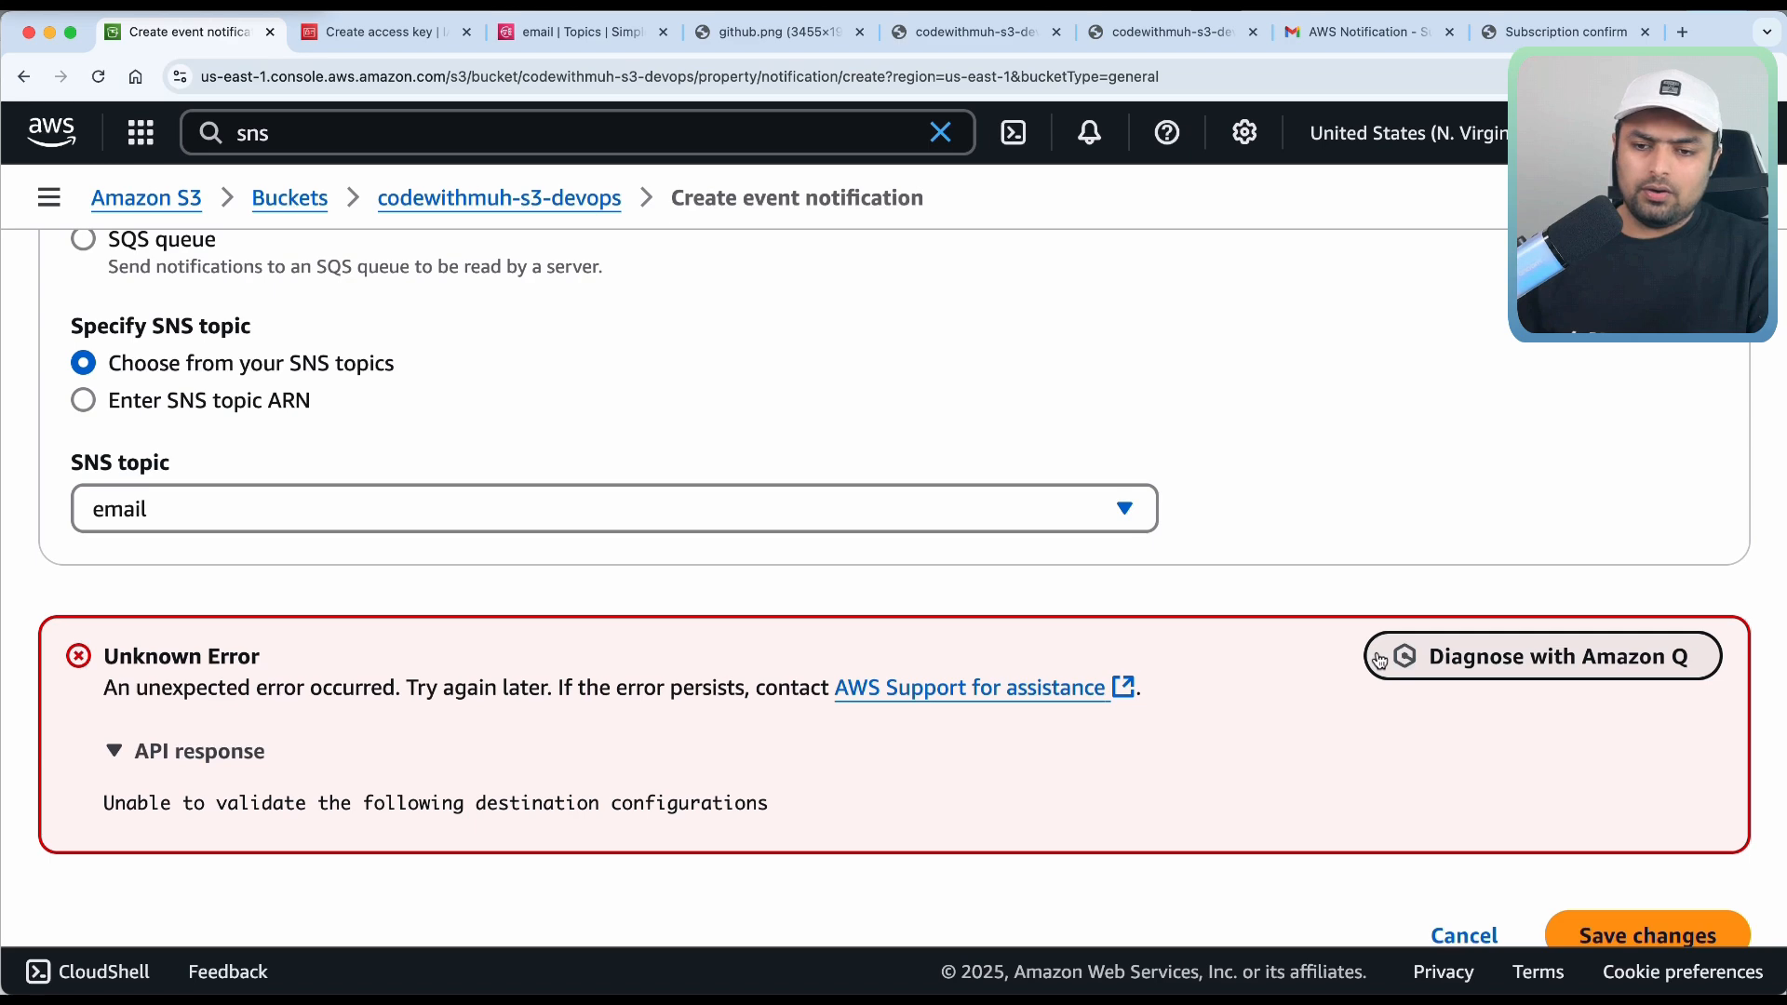
After the validation error, switch to Enter SNS topic ARN and go to the email topic's page.
{"action": "scroll", "coordinate": [1378, 659], "scroll_direction": "up", "scroll_amount": 1}
{"action": "scroll", "coordinate": [1378, 657], "scroll_direction": "up", "scroll_amount": 3}
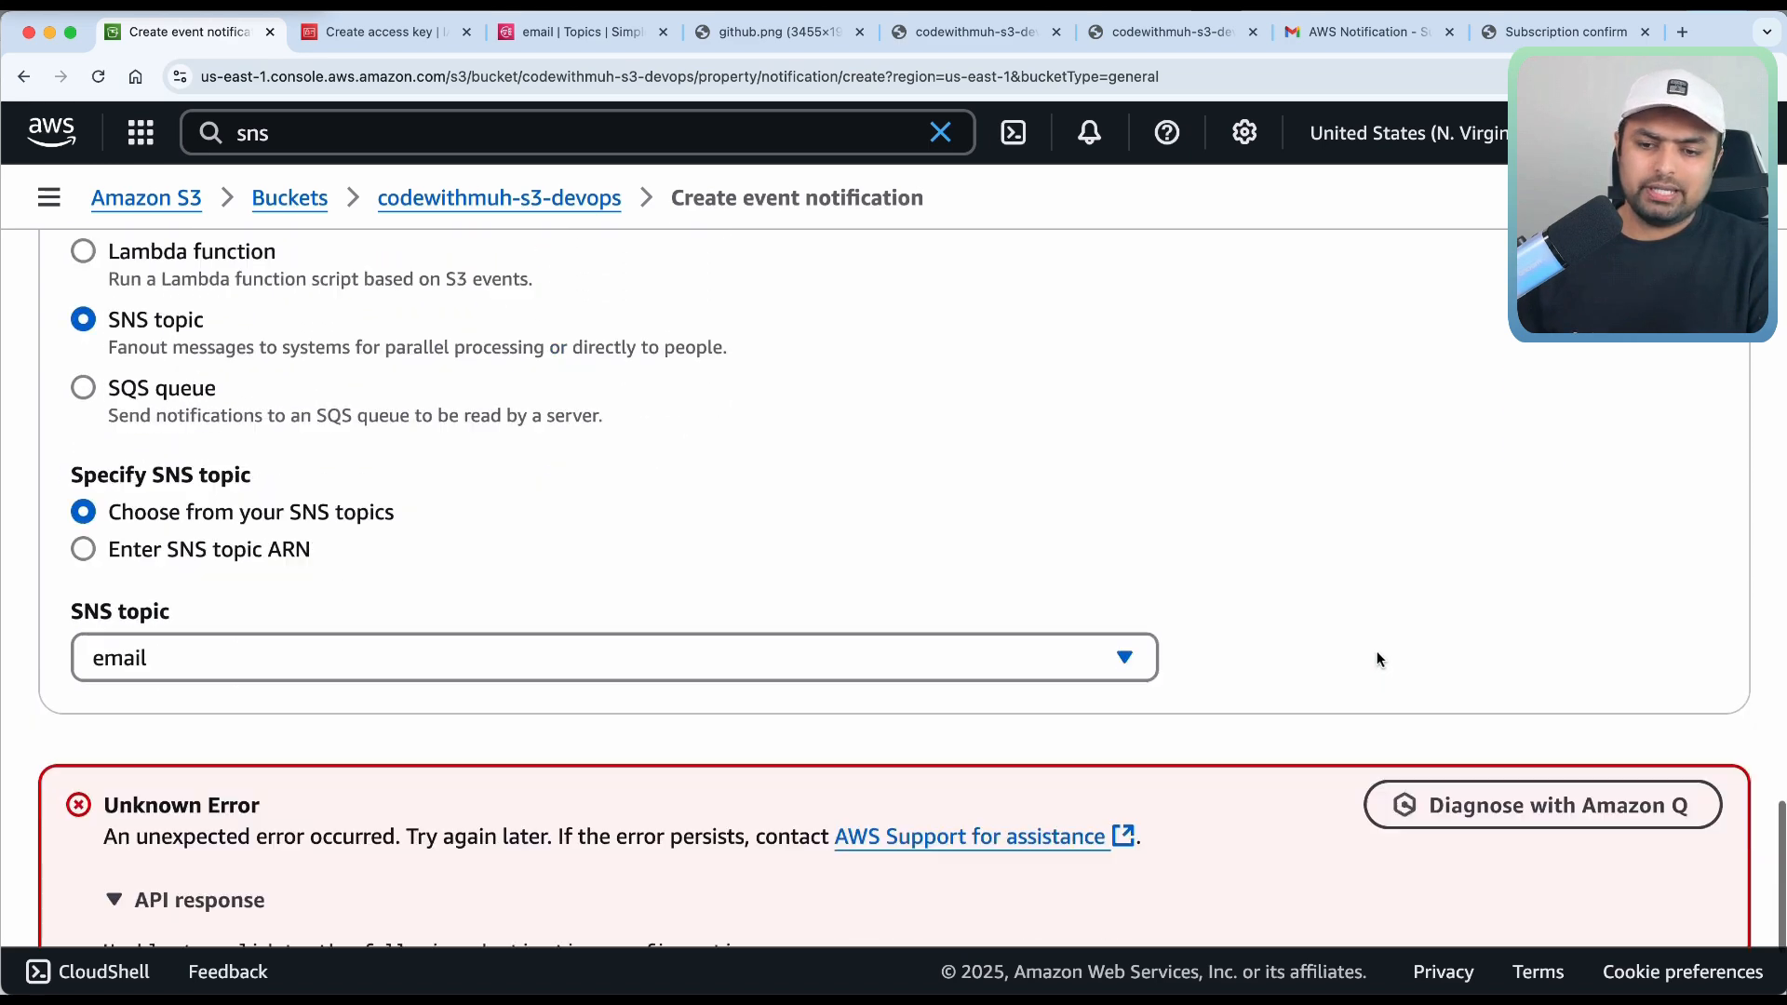
{"action": "scroll", "coordinate": [1379, 659], "scroll_direction": "up", "scroll_amount": 5}
{"action": "scroll", "coordinate": [1378, 659], "scroll_direction": "down", "scroll_amount": 4}
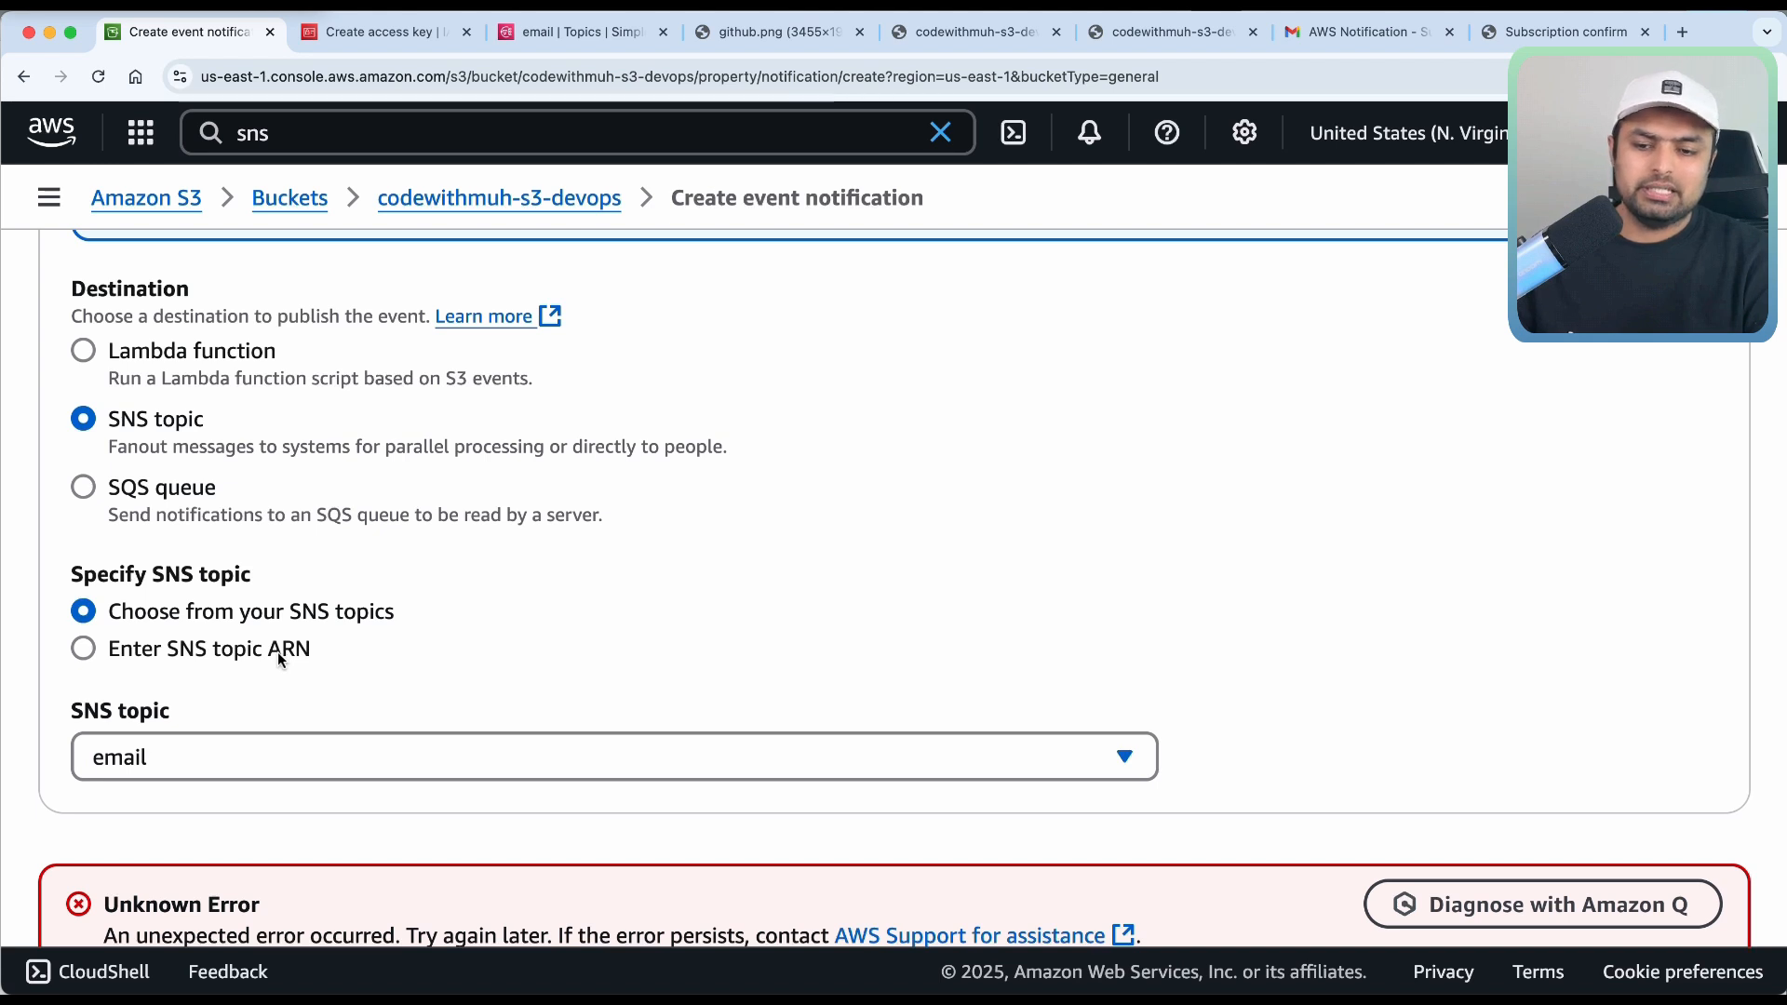
{"action": "left_click", "coordinate": [279, 652]}
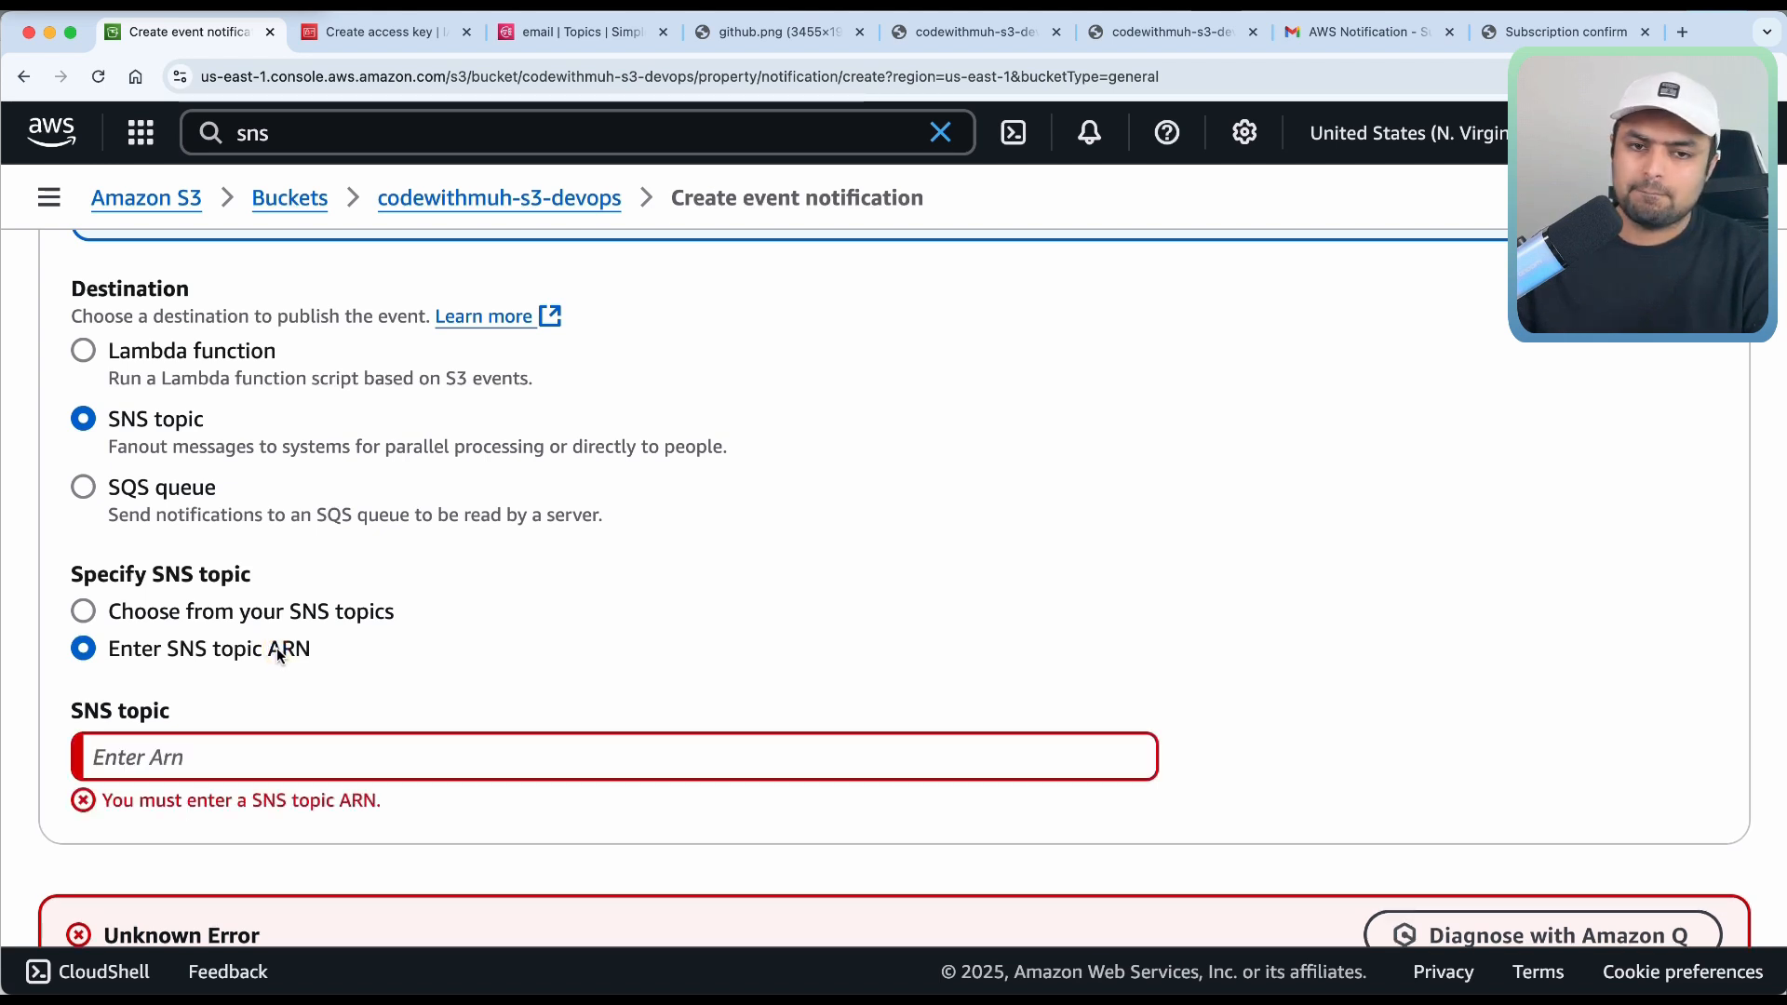
{"action": "left_click", "coordinate": [575, 33]}
Copy the email topic's ARN and return to the Create event notification form.
{"action": "scroll", "coordinate": [698, 553], "scroll_direction": "up", "scroll_amount": 5}
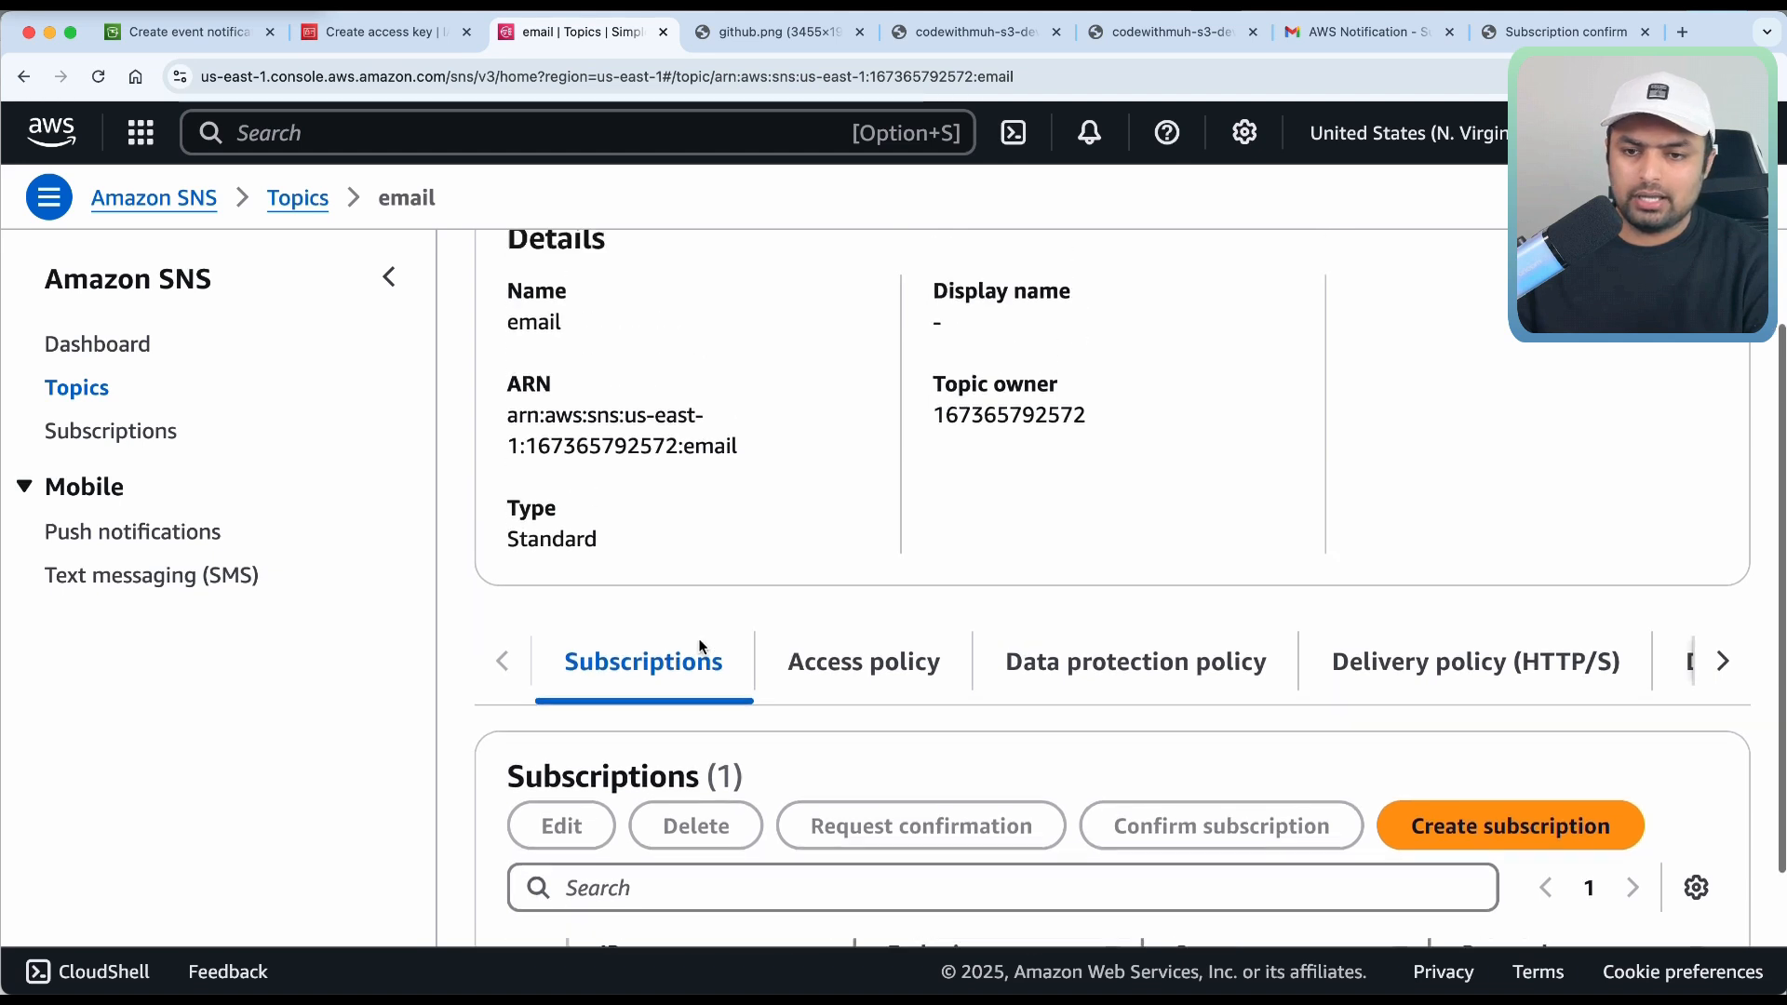
{"action": "left_click_drag", "start_coordinate": [741, 617], "coordinate": [503, 579]}
{"action": "key", "text": "ctrl+c"}
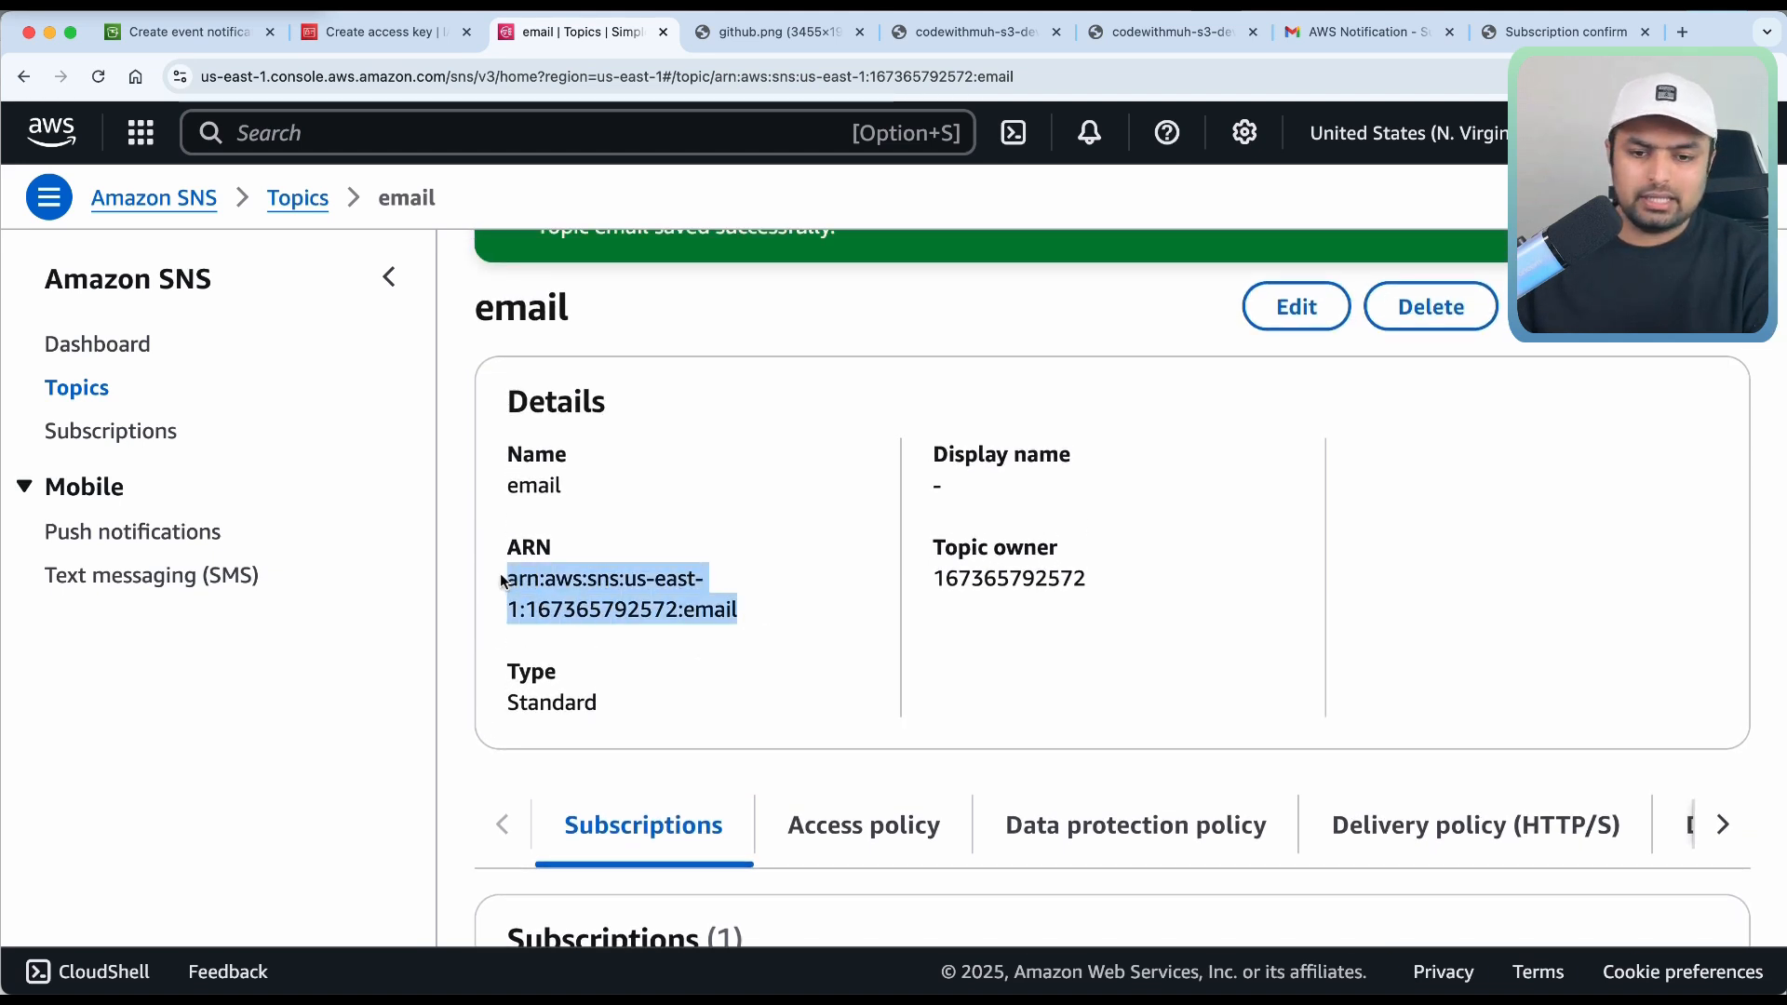
{"action": "left_click", "coordinate": [1457, 142]}
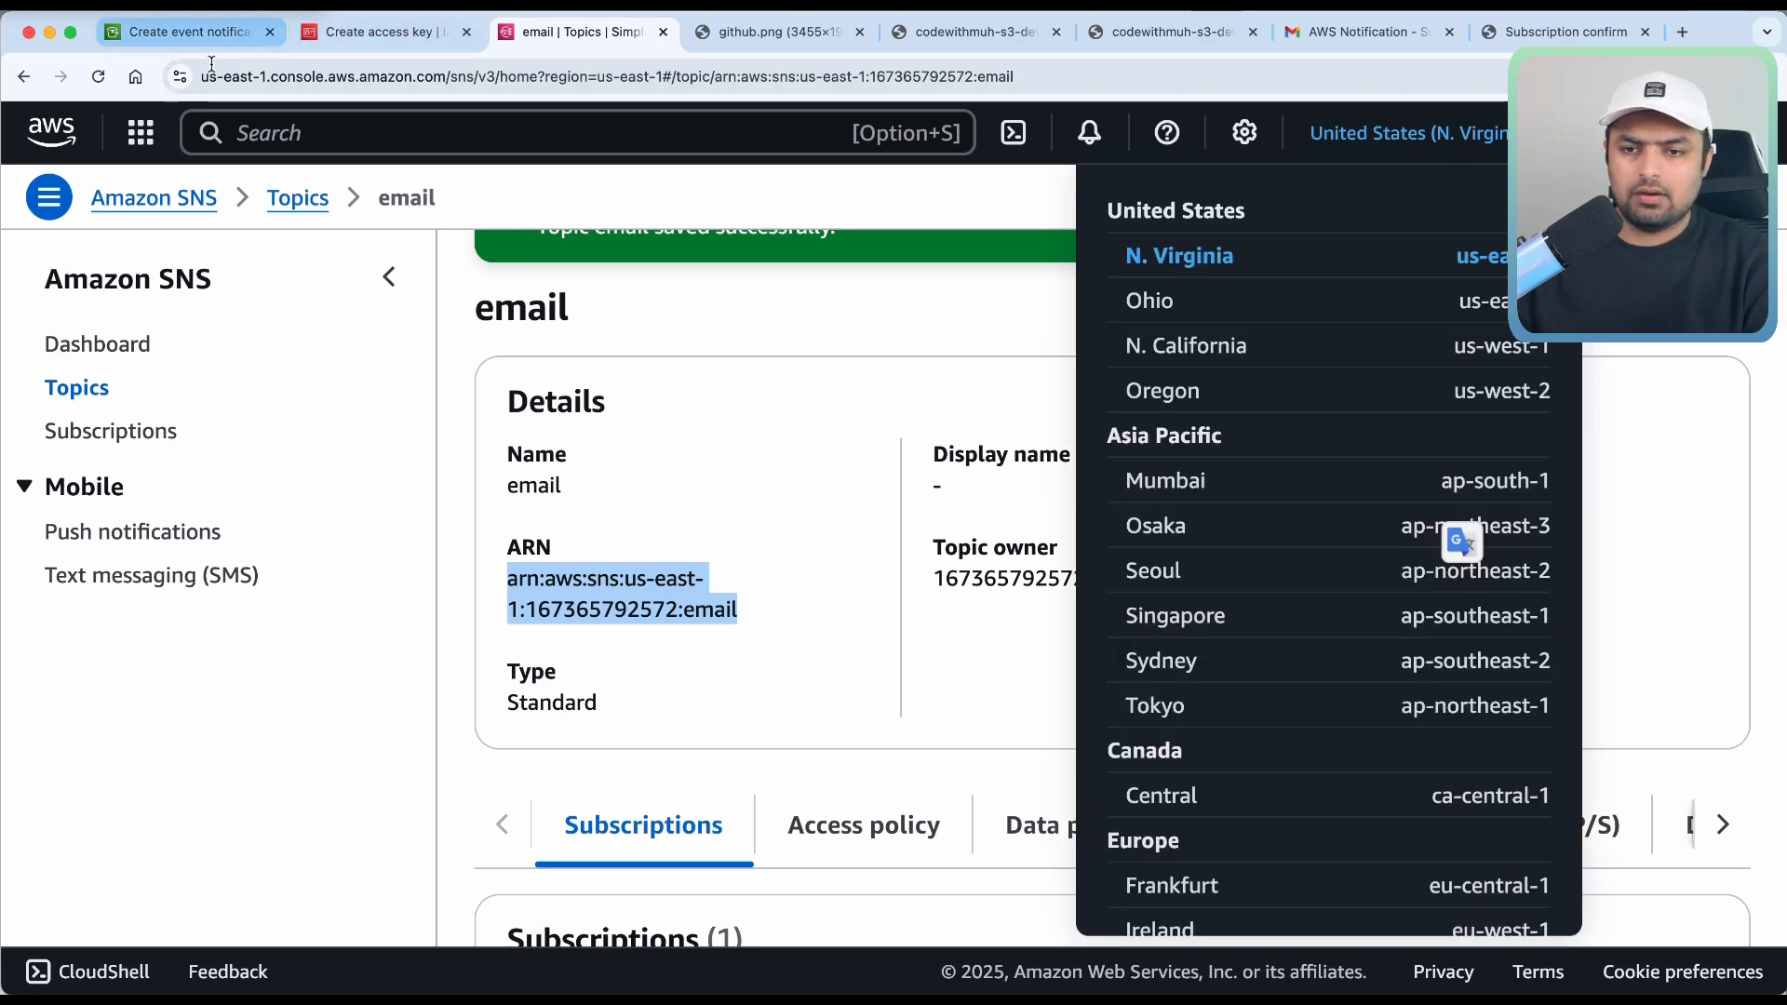
{"action": "left_click", "coordinate": [190, 32]}
Paste the email topic ARN into the SNS topic ARN field and save the notification.
{"action": "left_click", "coordinate": [554, 749]}
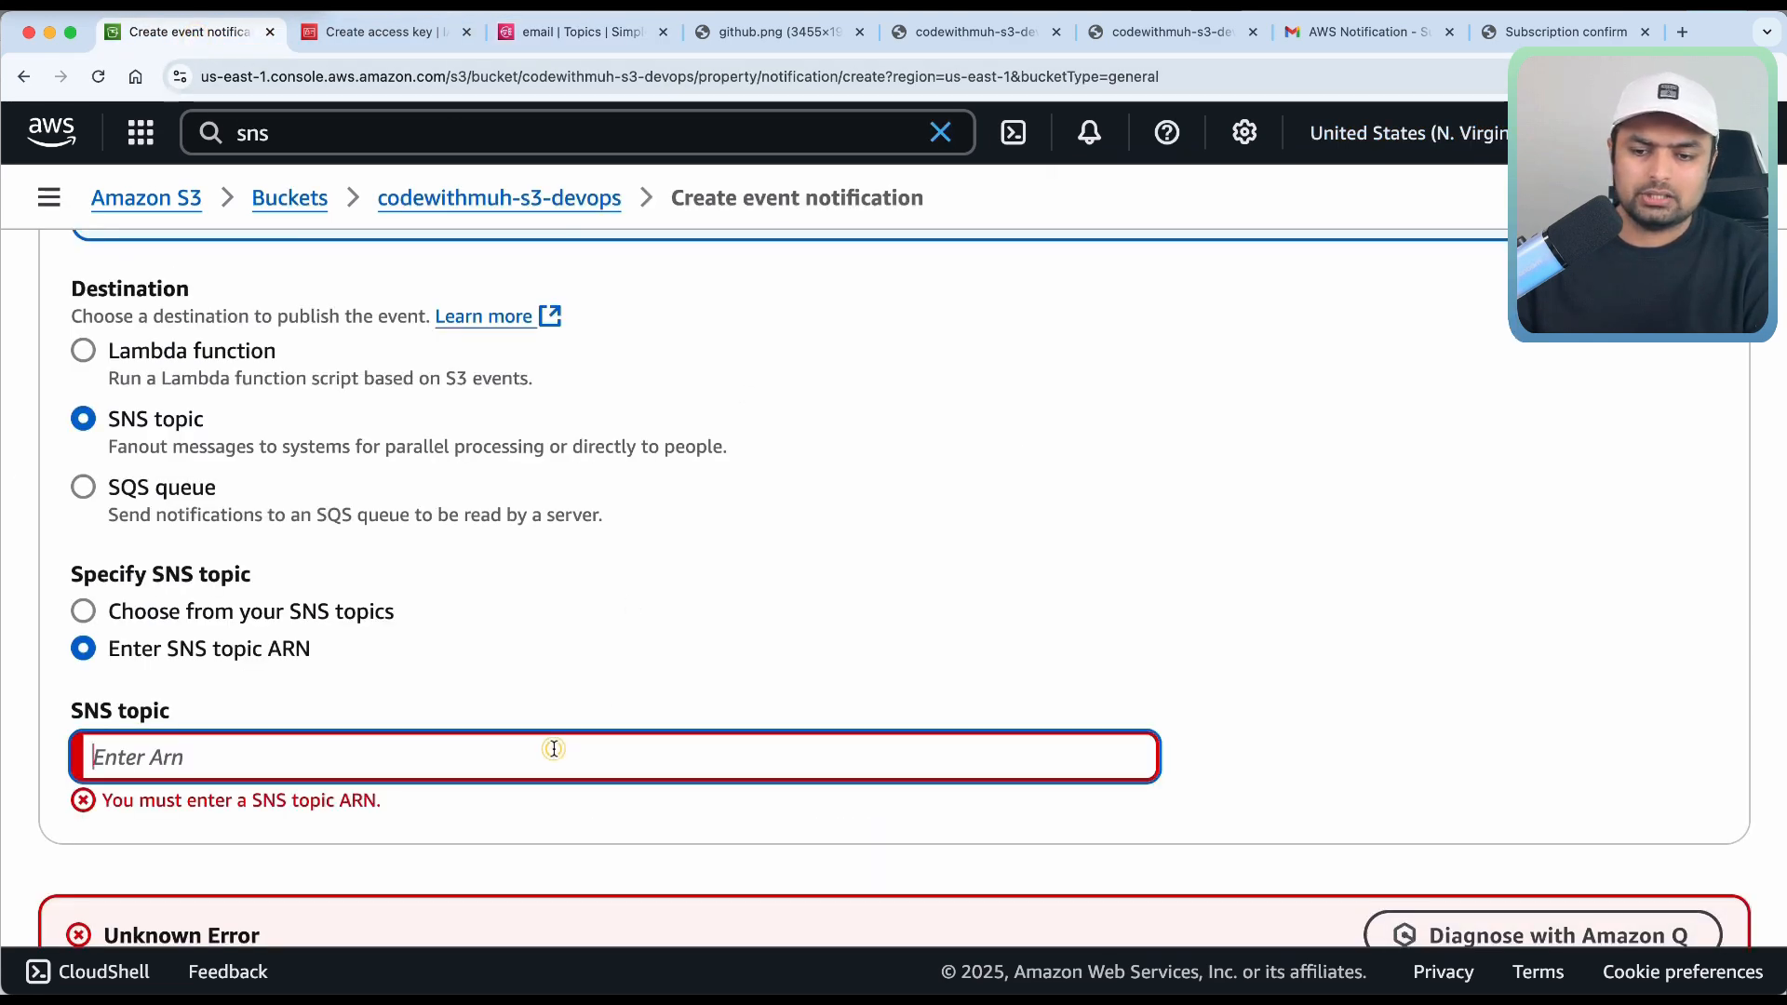
{"action": "key", "text": "ctrl+v"}
{"action": "scroll", "coordinate": [665, 698], "scroll_direction": "down", "scroll_amount": 4}
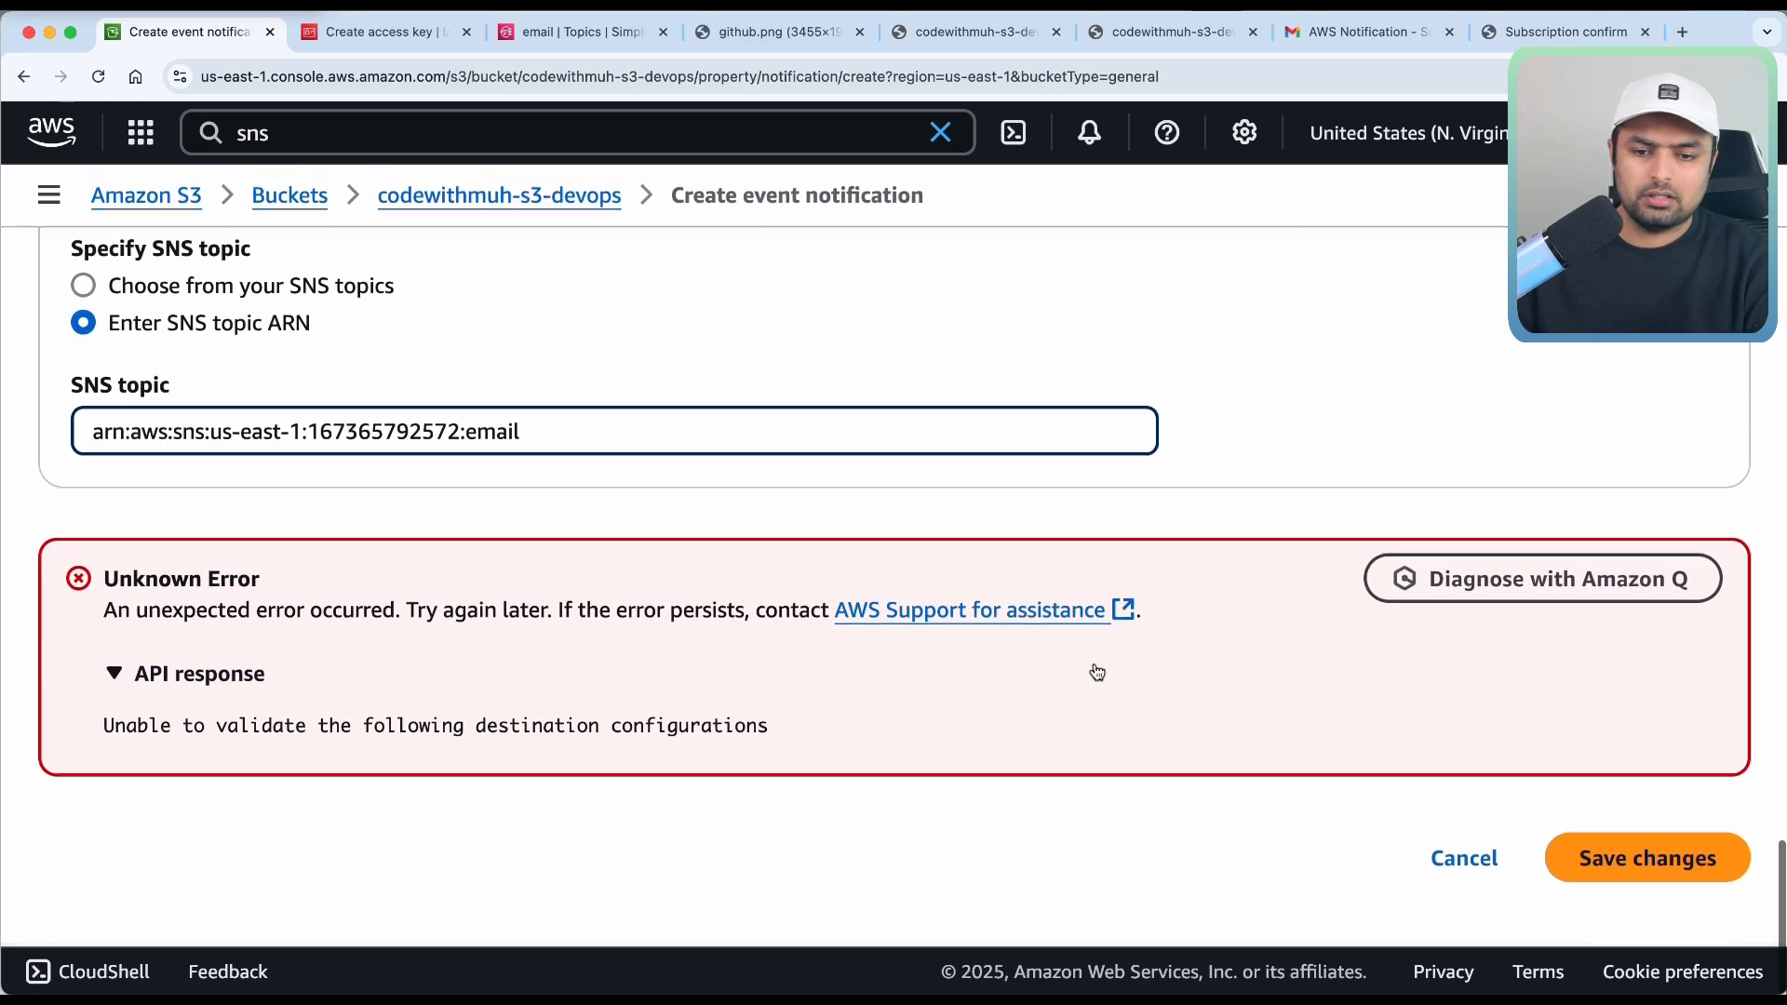
{"action": "left_click", "coordinate": [1635, 862]}
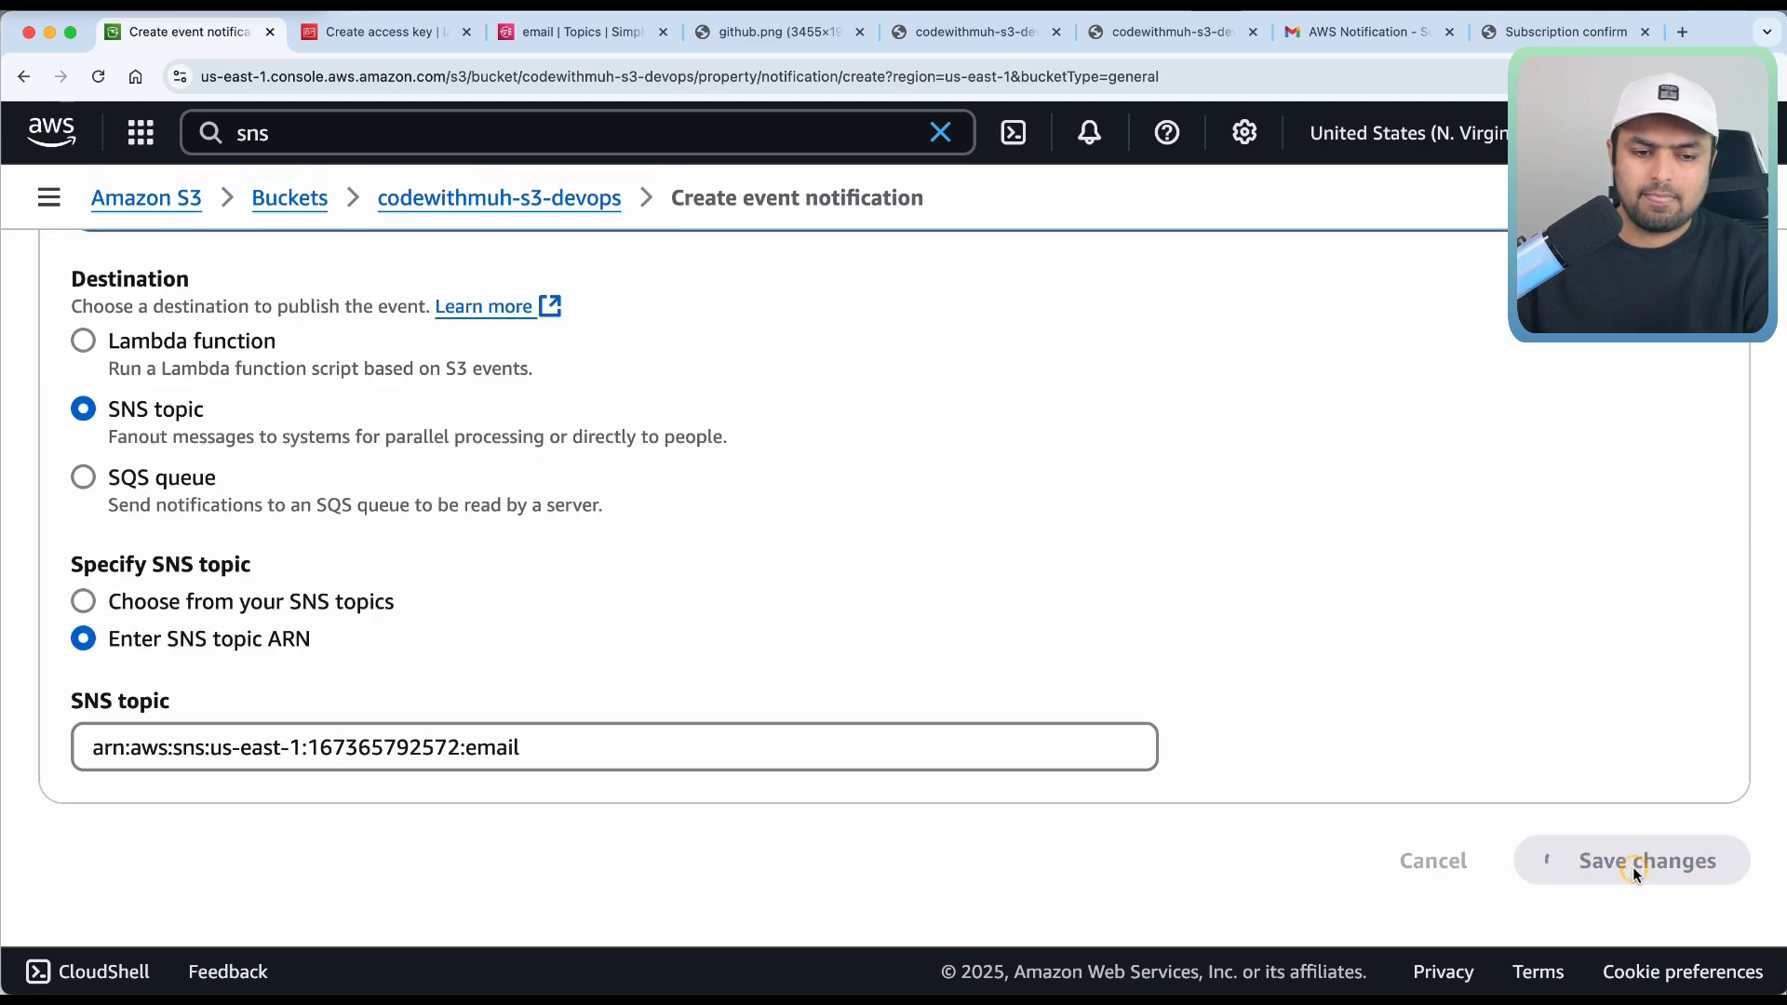
Review the repeated validation error, then return to the SNS email topic's details.
{"action": "scroll", "coordinate": [1101, 703], "scroll_direction": "up", "scroll_amount": 5}
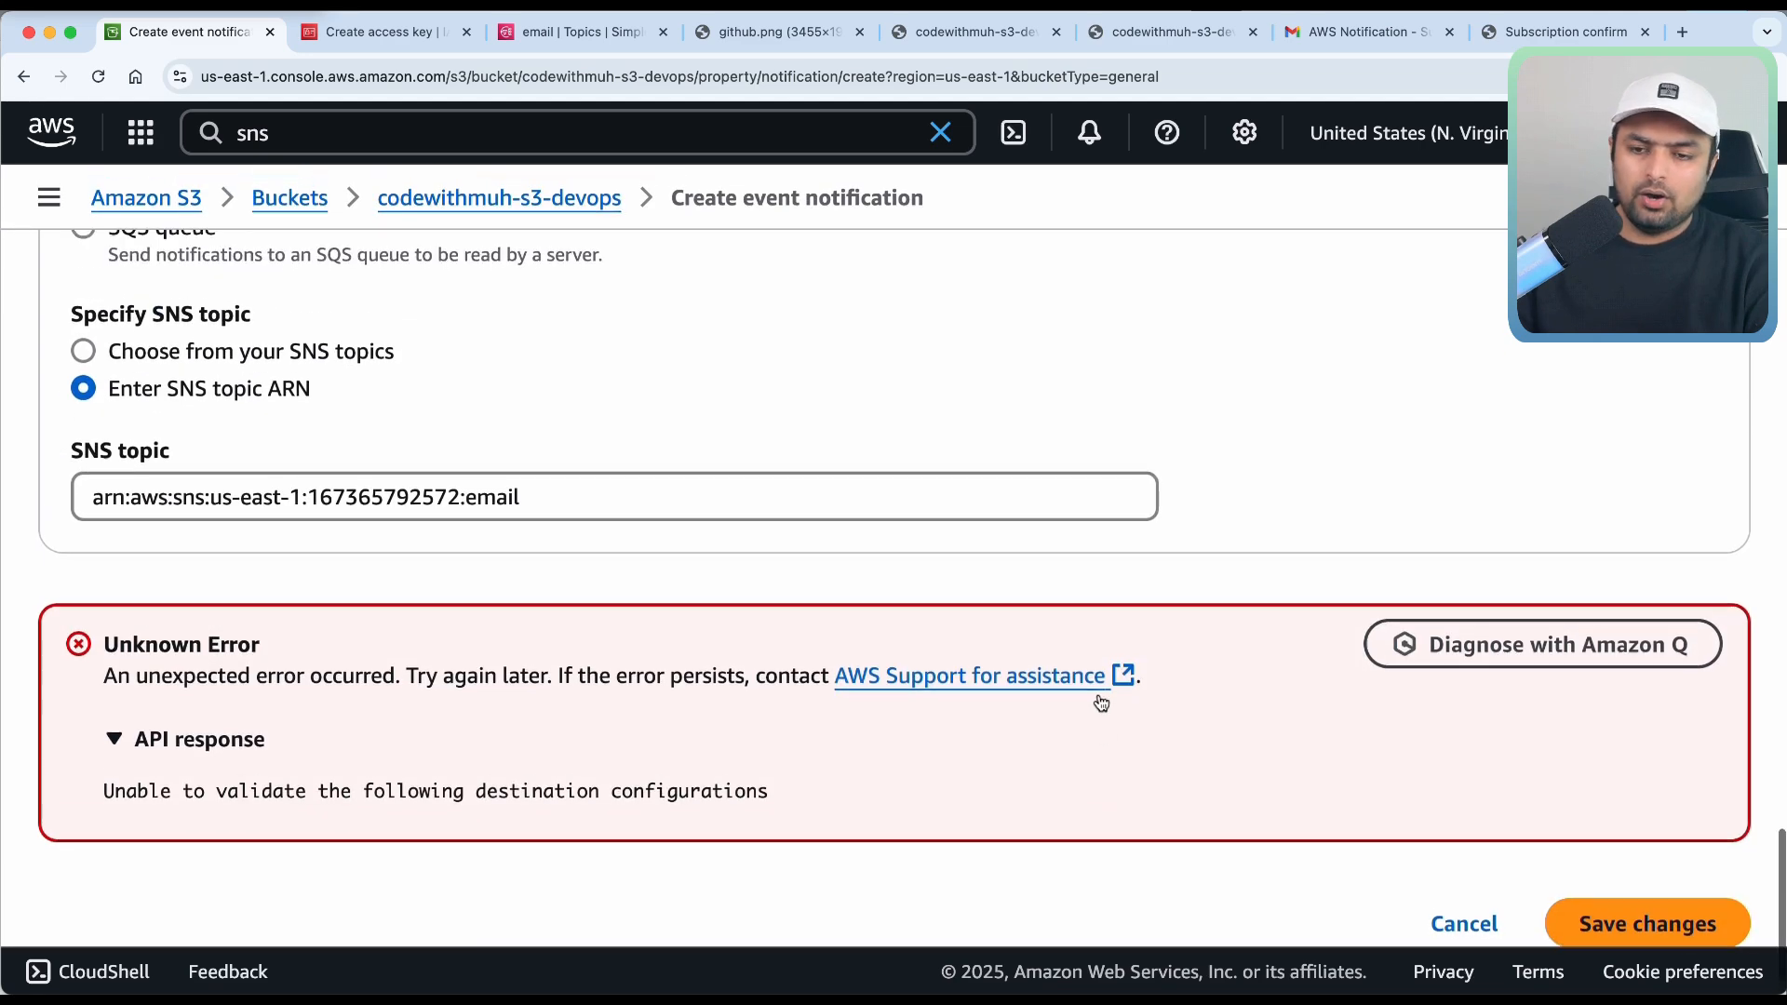
{"action": "scroll", "coordinate": [1099, 701], "scroll_direction": "up", "scroll_amount": 10}
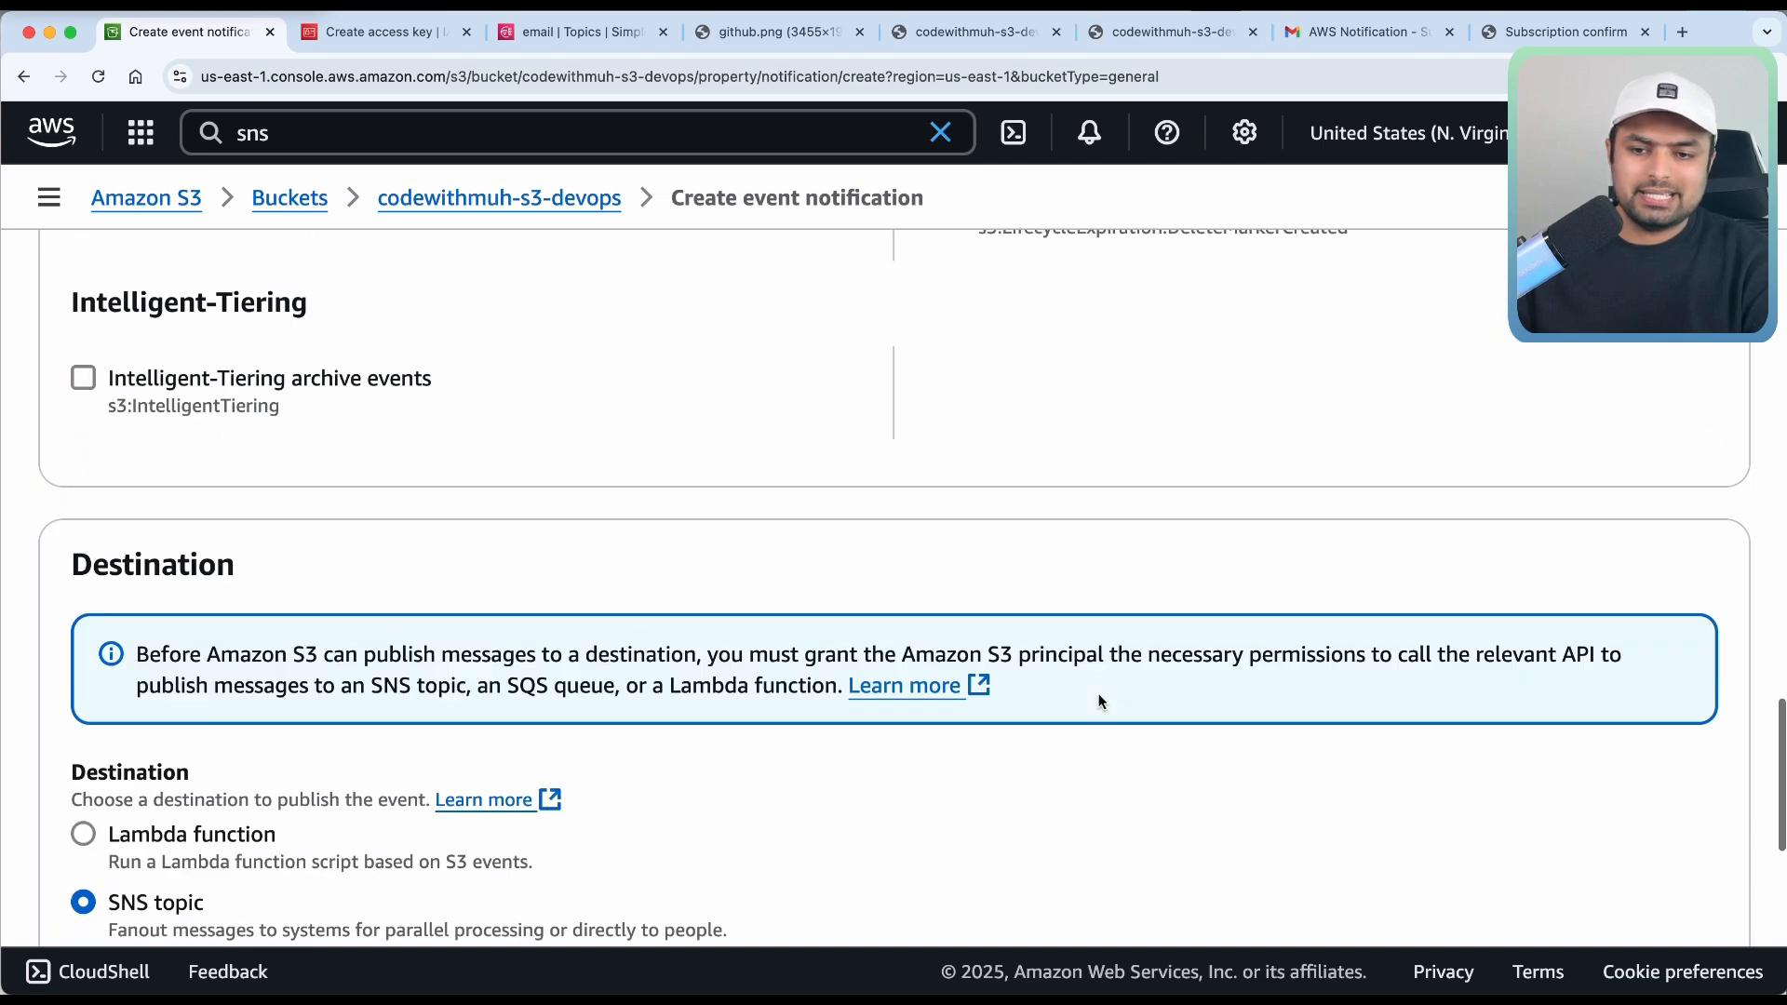
{"action": "scroll", "coordinate": [1099, 700], "scroll_direction": "up", "scroll_amount": 10}
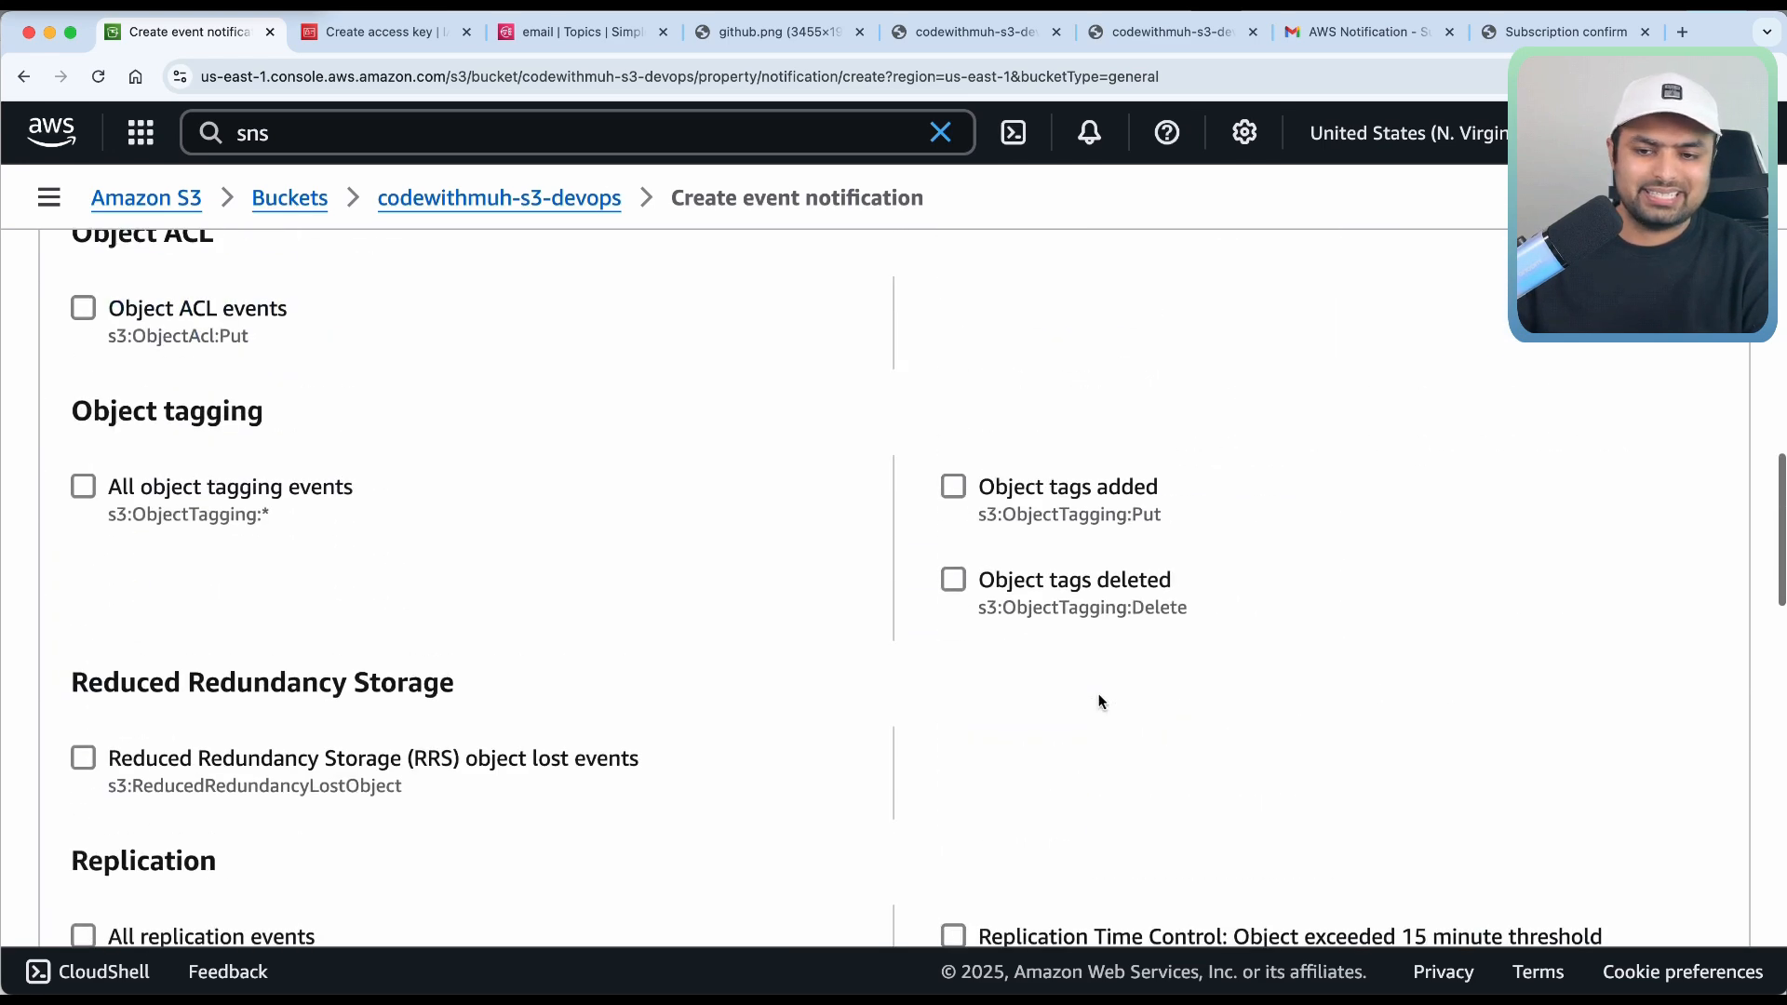
{"action": "scroll", "coordinate": [1099, 700], "scroll_direction": "up", "scroll_amount": 8}
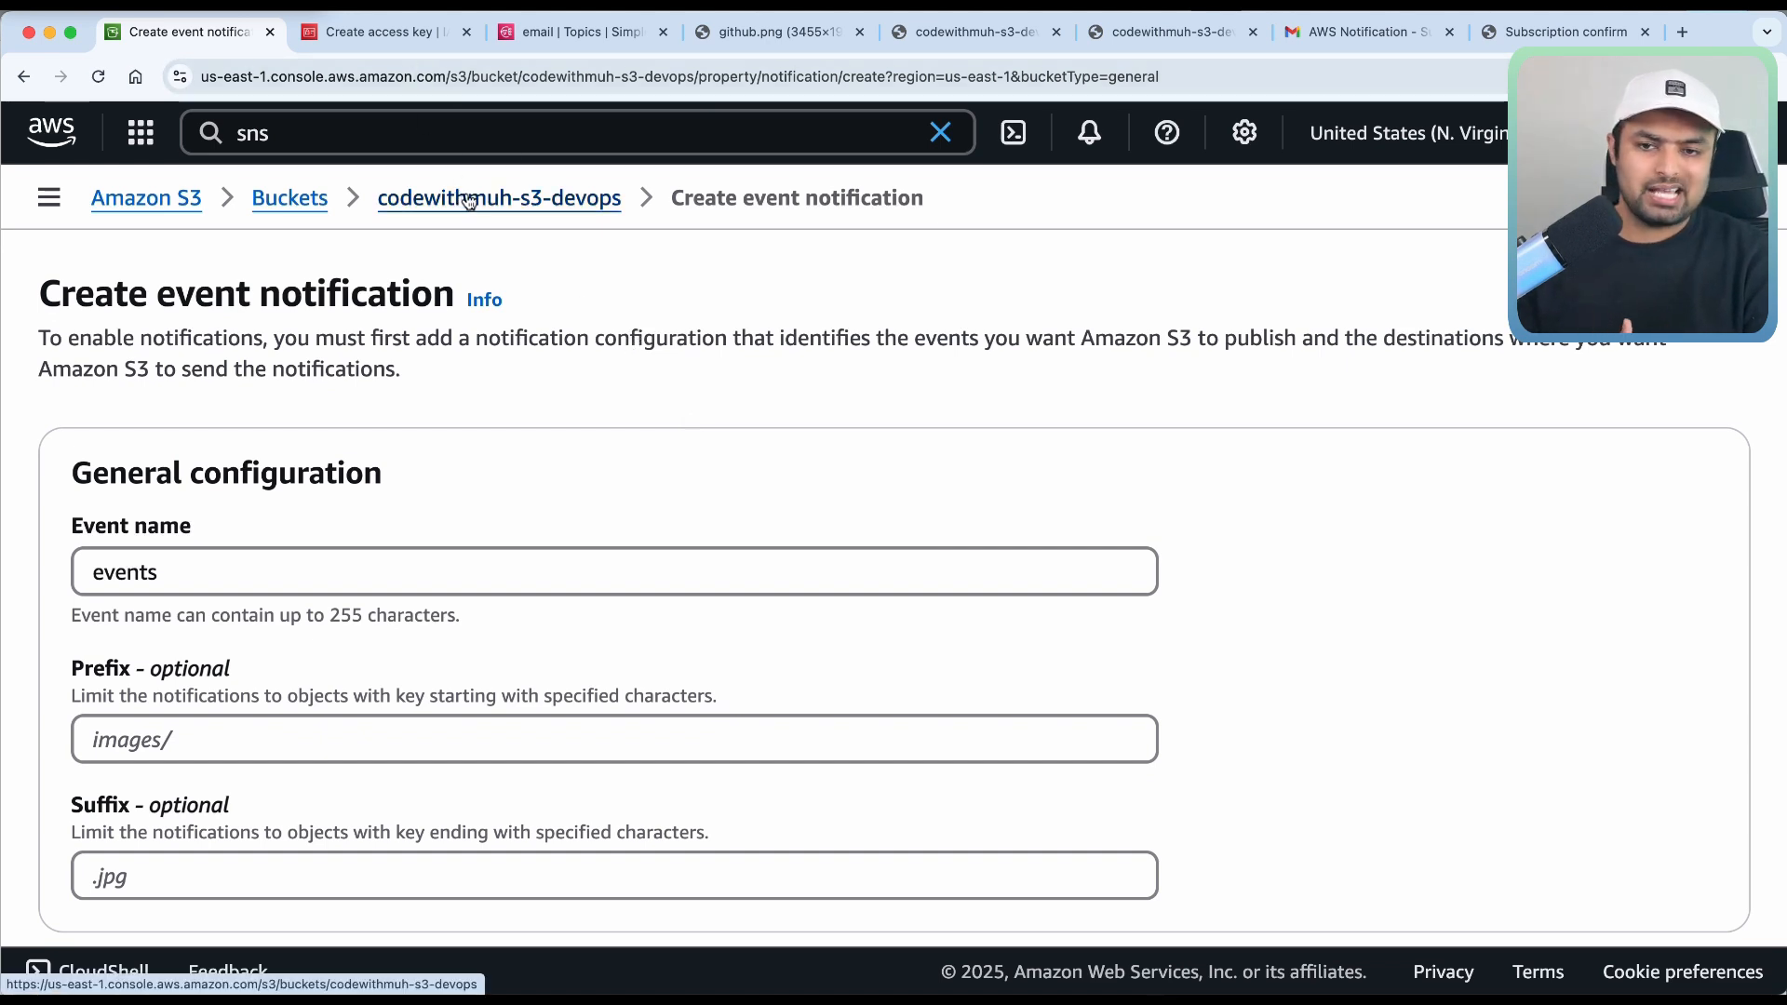
{"action": "left_click", "coordinate": [555, 37]}
Show the email topic's access policy and check the region and account number in its Resource ARN.
{"action": "left_click", "coordinate": [663, 396]}
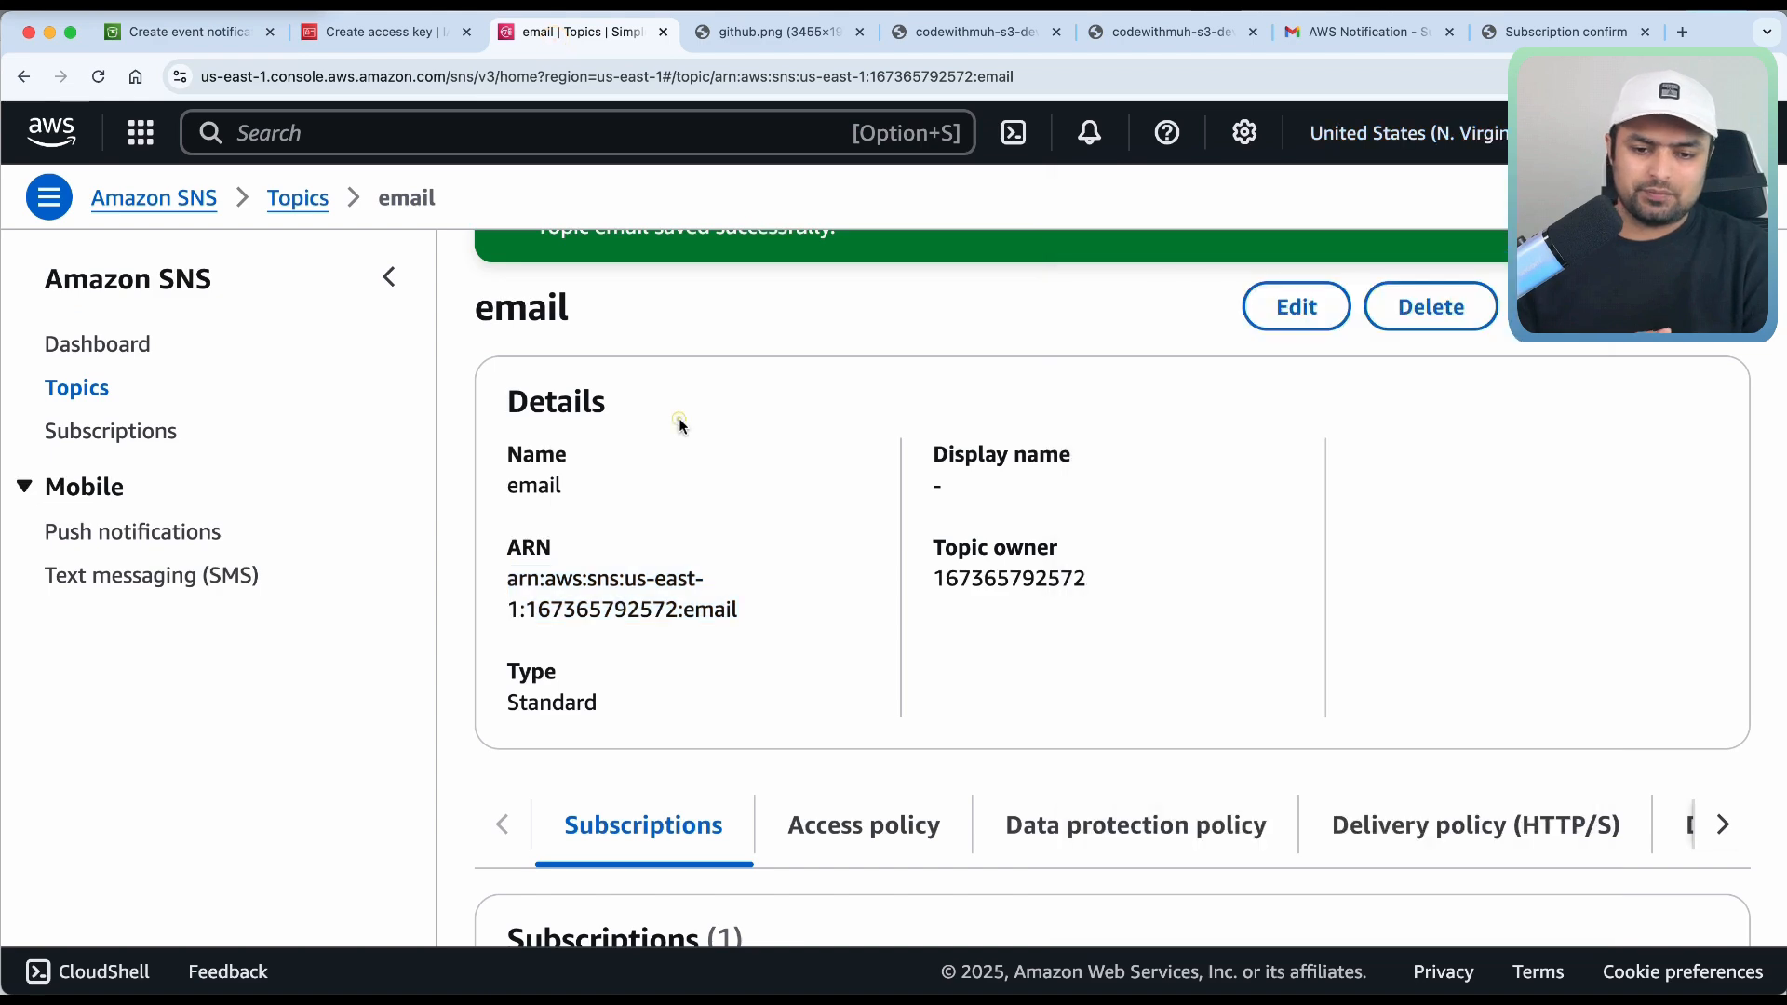
{"action": "left_click", "coordinate": [842, 852]}
{"action": "scroll", "coordinate": [849, 861], "scroll_direction": "down", "scroll_amount": 1}
{"action": "scroll", "coordinate": [847, 854], "scroll_direction": "down", "scroll_amount": 8}
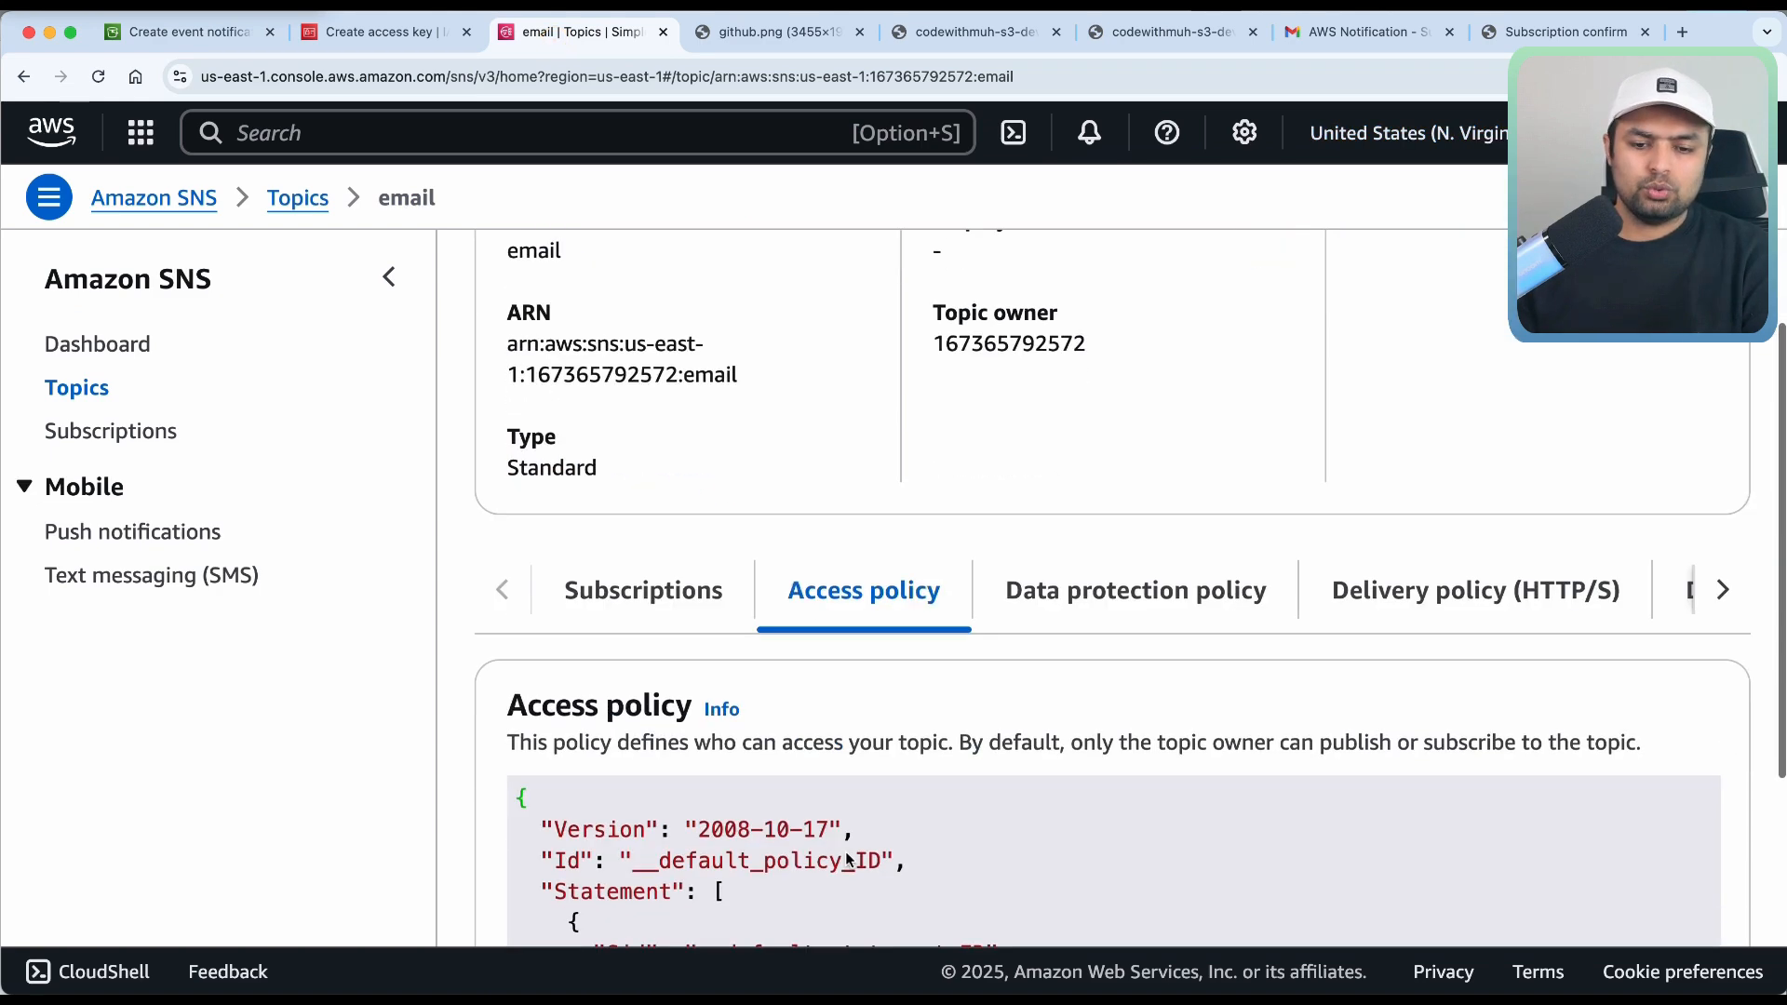
{"action": "scroll", "coordinate": [1147, 619], "scroll_direction": "down", "scroll_amount": 5}
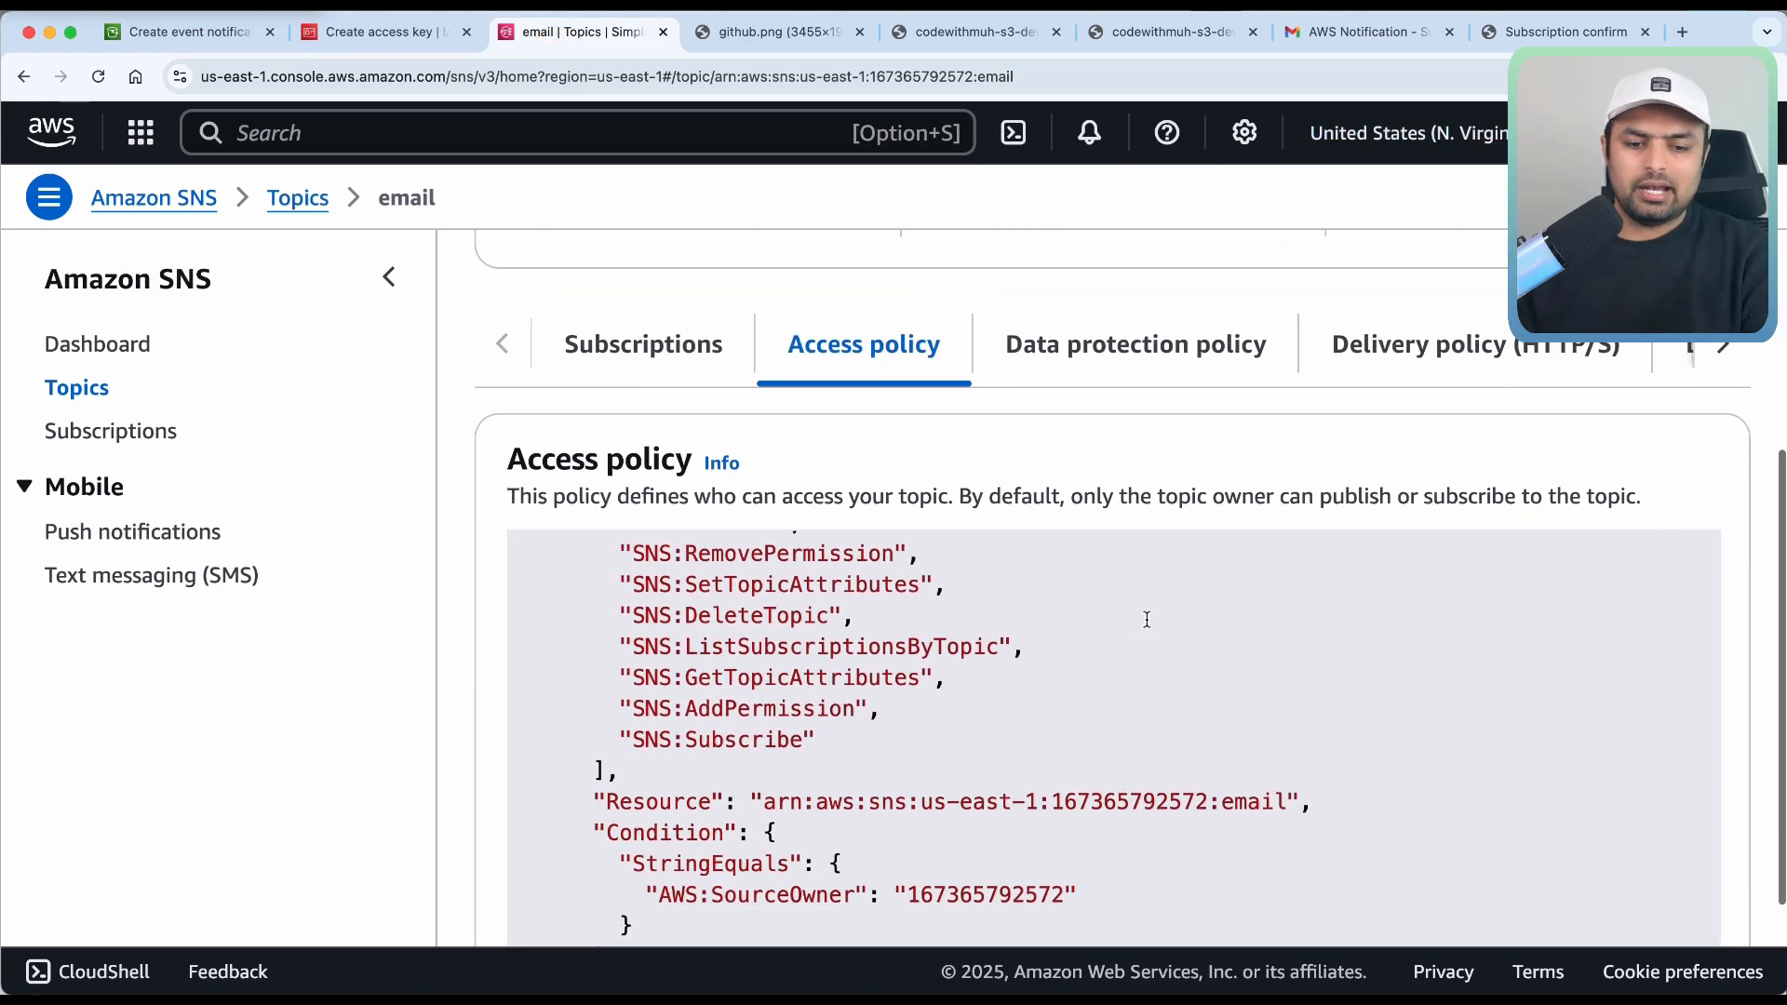
{"action": "scroll", "coordinate": [1145, 618], "scroll_direction": "up", "scroll_amount": 3}
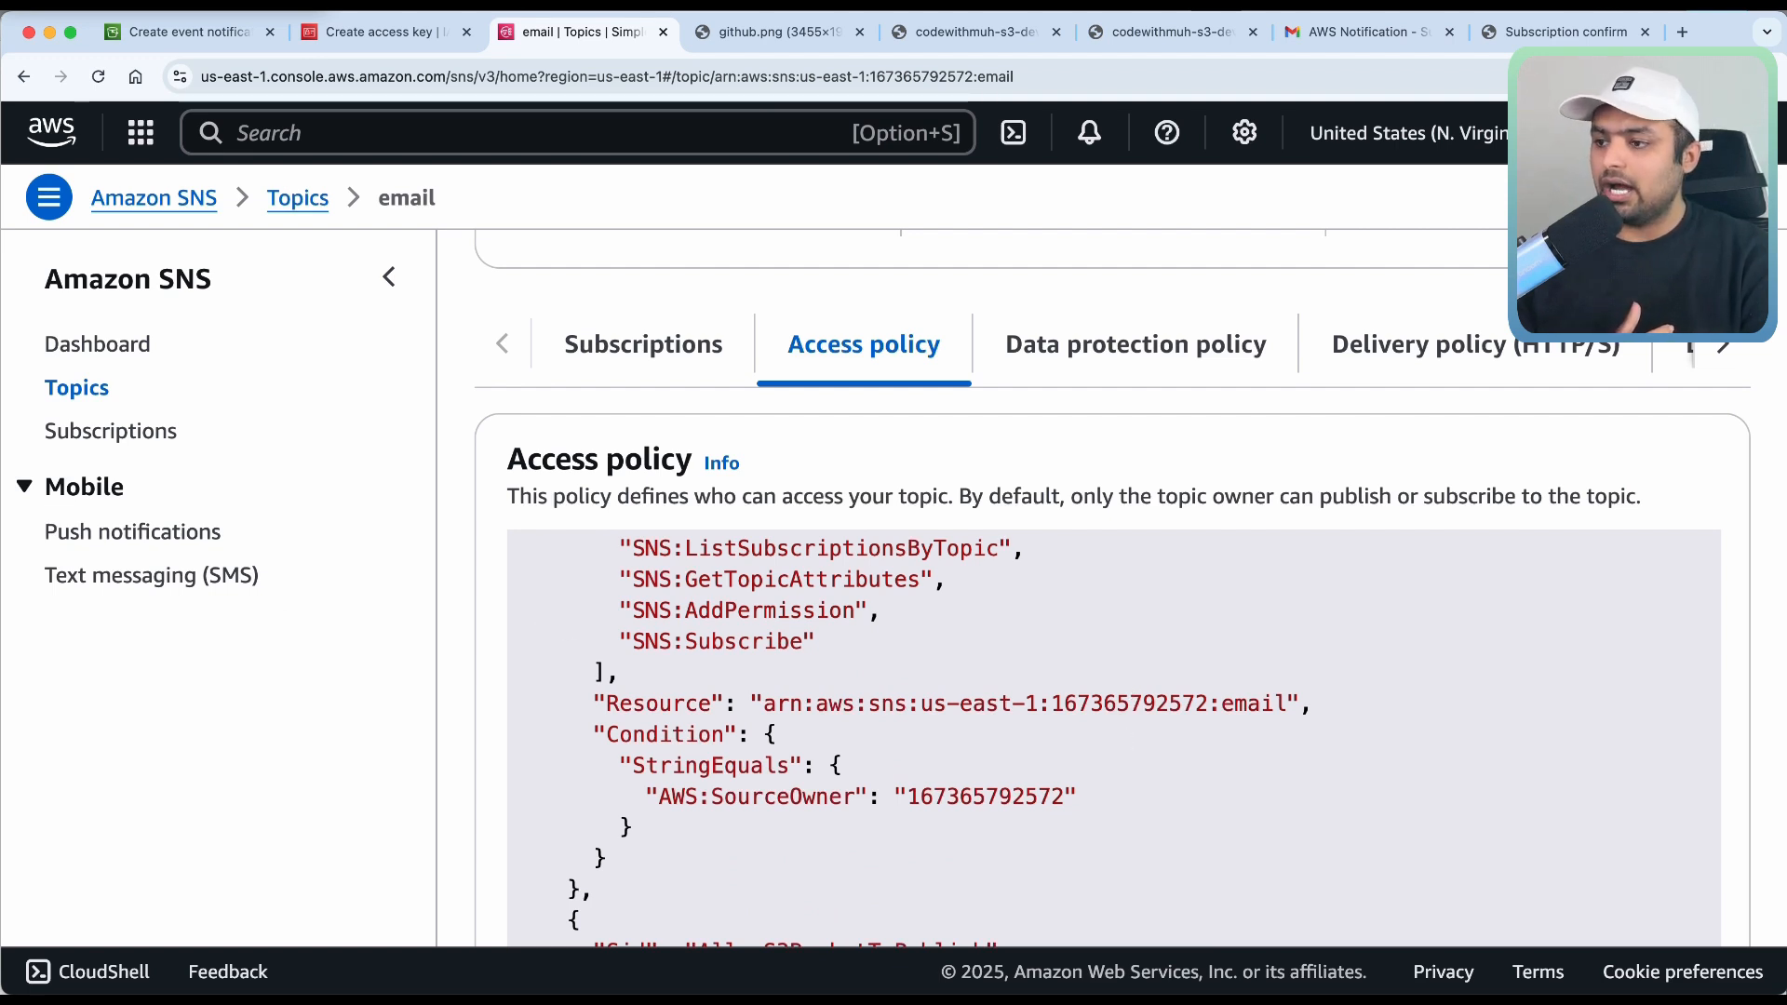
{"action": "left_click_drag", "start_coordinate": [921, 705], "coordinate": [1042, 703]}
{"action": "left_click_drag", "start_coordinate": [1210, 704], "coordinate": [1141, 704]}
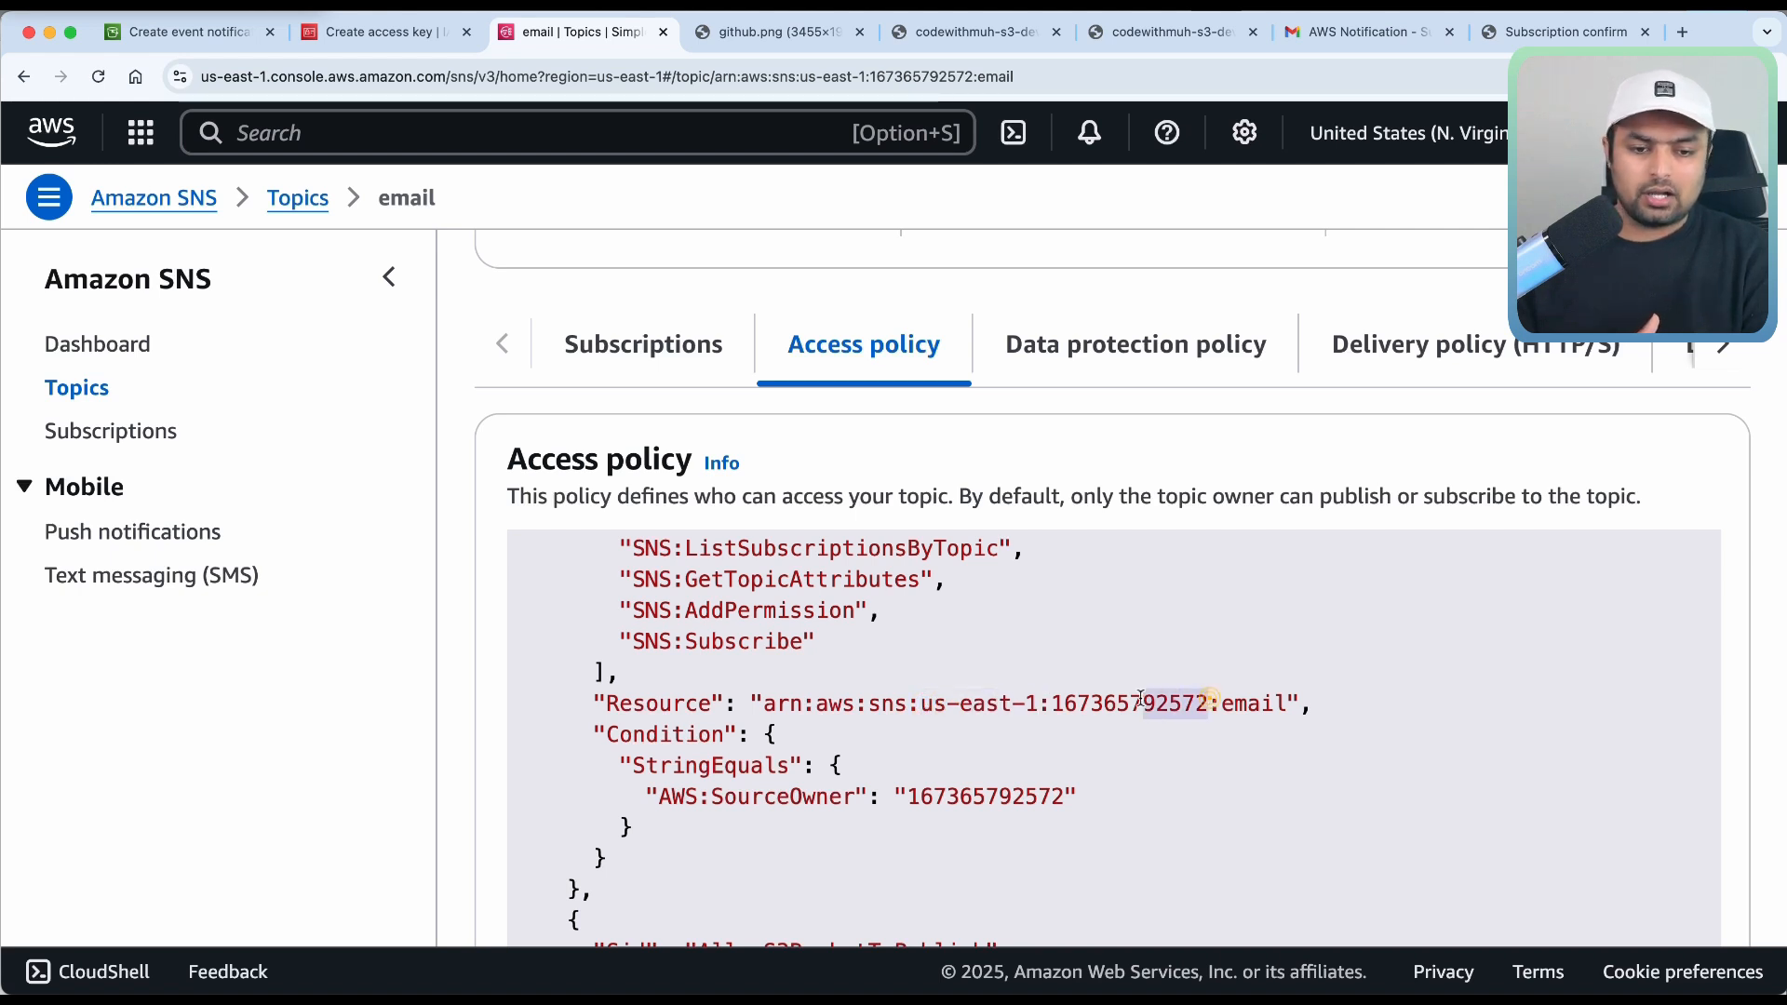
{"action": "left_click_drag", "start_coordinate": [1289, 705], "coordinate": [1221, 704]}
Check the AllowS3BucketToPublish statement's ARN region and spot the misspelled bucket name in SourceArn.
{"action": "scroll", "coordinate": [1192, 777], "scroll_direction": "down", "scroll_amount": 1}
{"action": "scroll", "coordinate": [1192, 777], "scroll_direction": "down", "scroll_amount": 1}
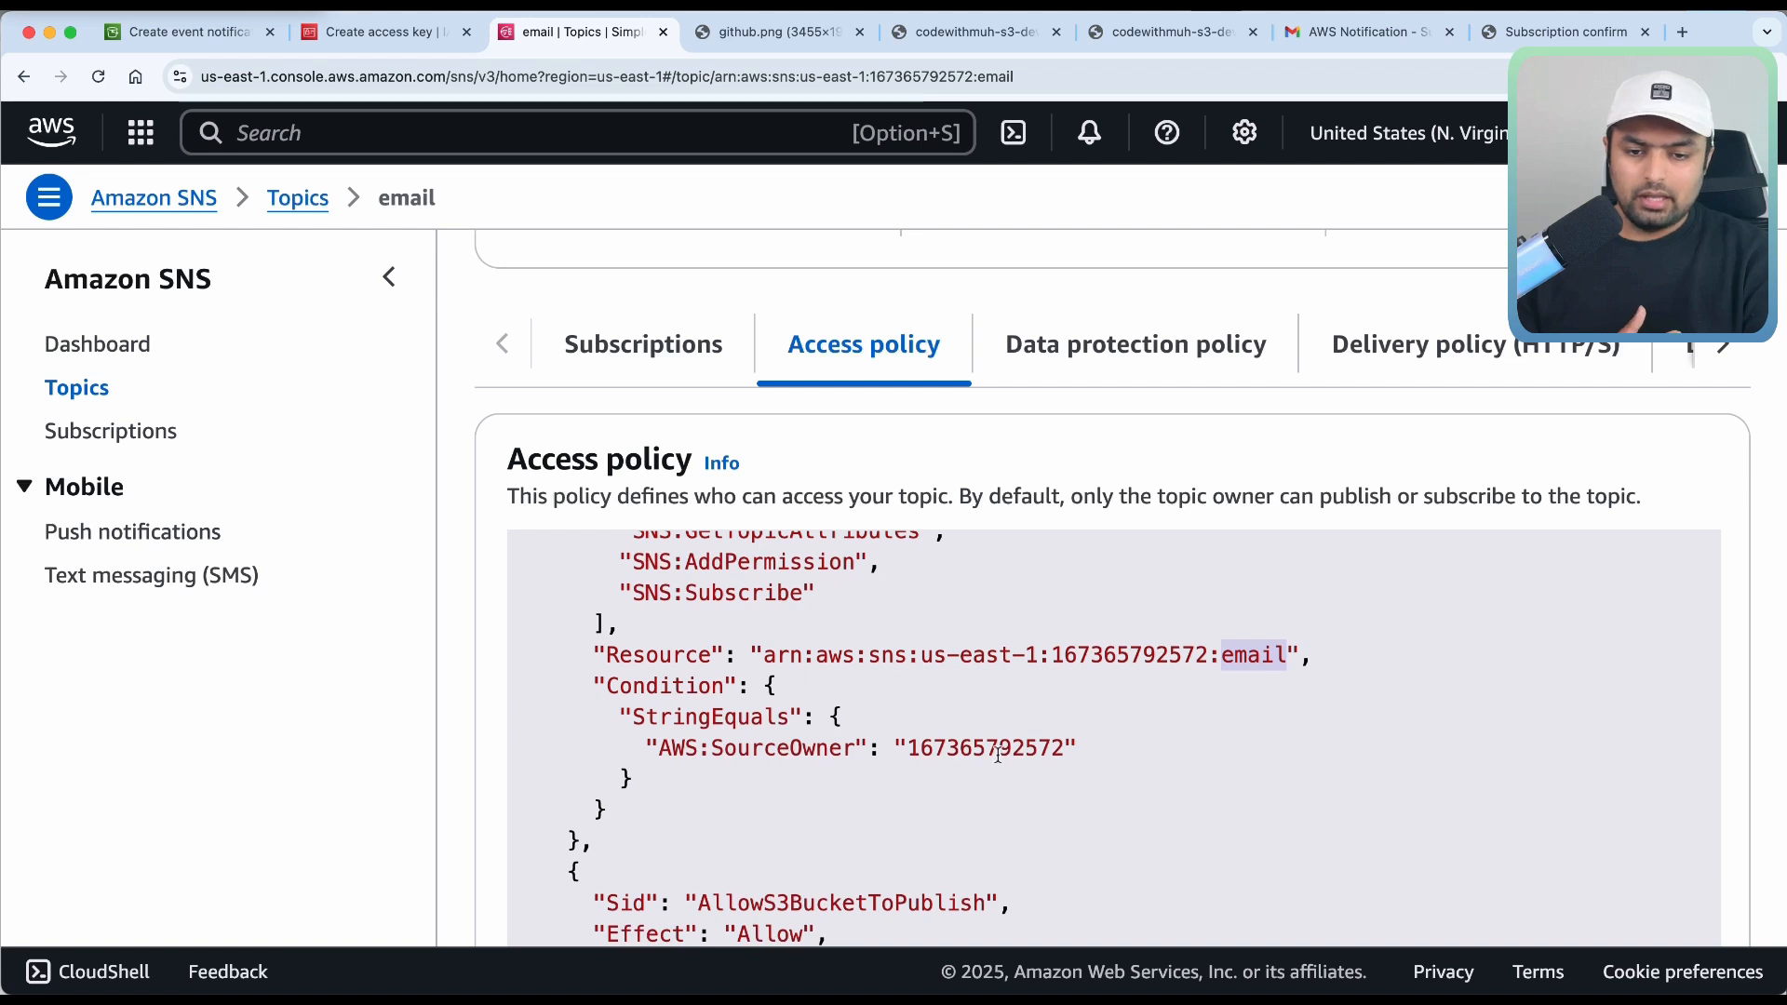
{"action": "scroll", "coordinate": [1003, 785], "scroll_direction": "down", "scroll_amount": 5}
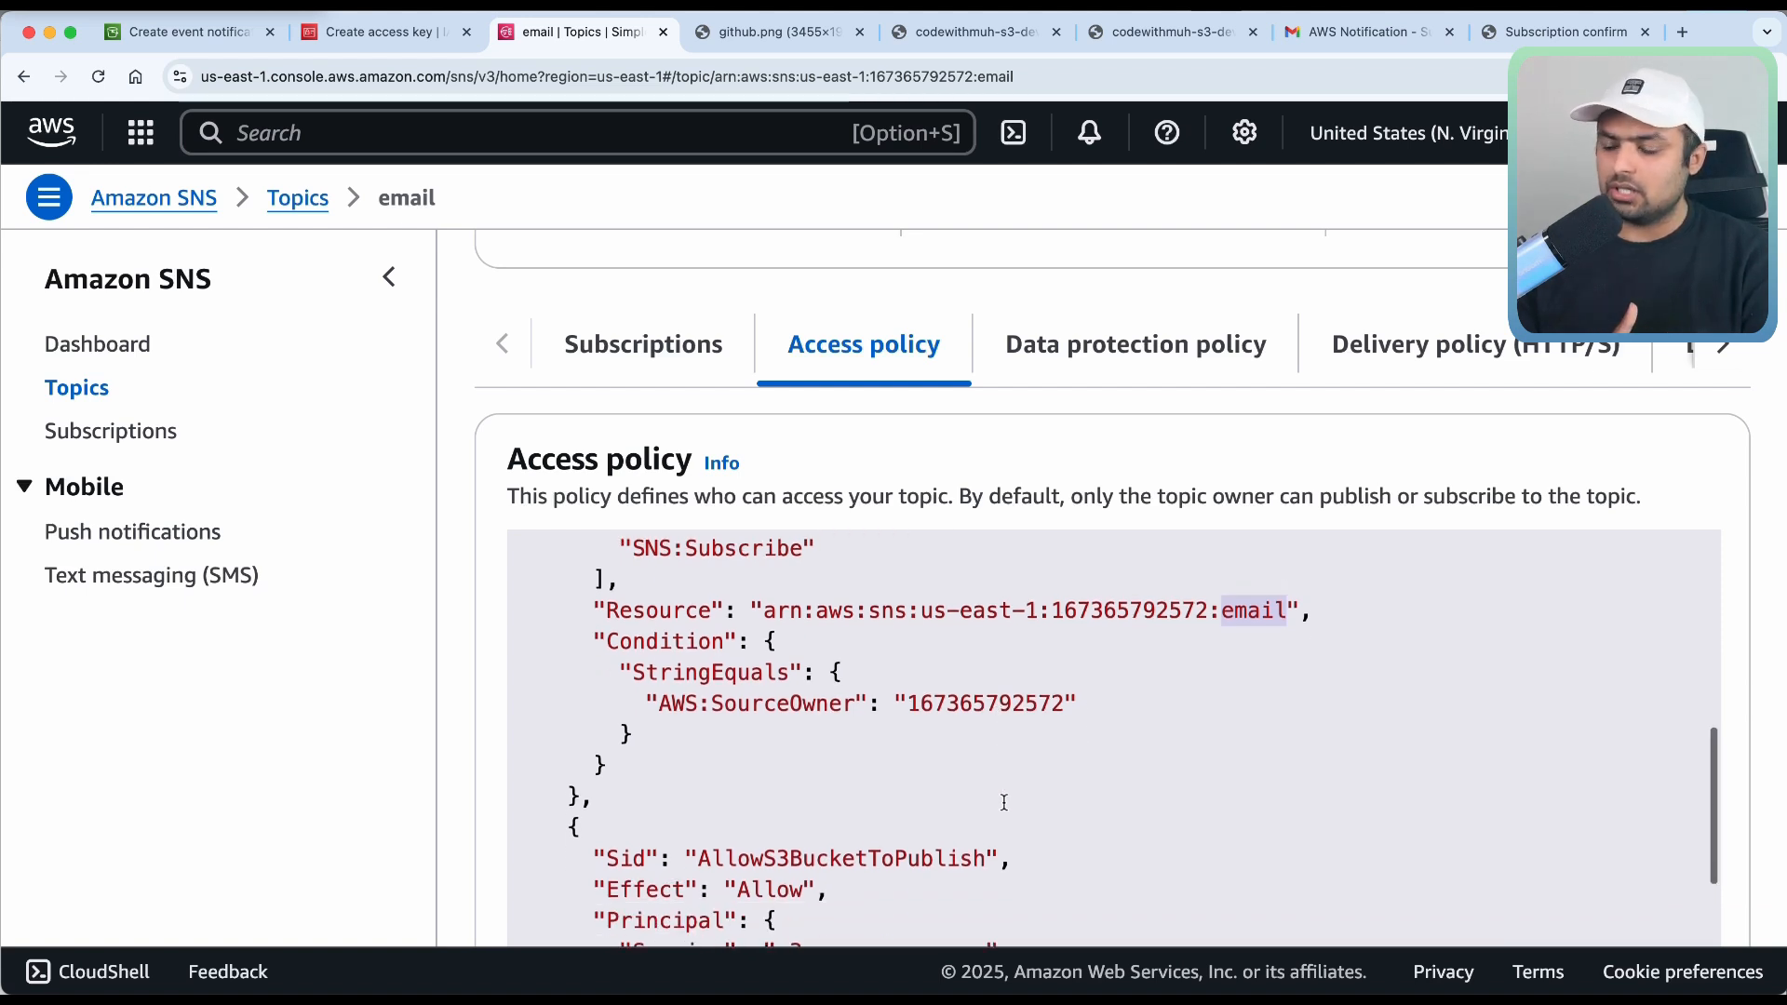
{"action": "scroll", "coordinate": [1005, 802], "scroll_direction": "down", "scroll_amount": 1}
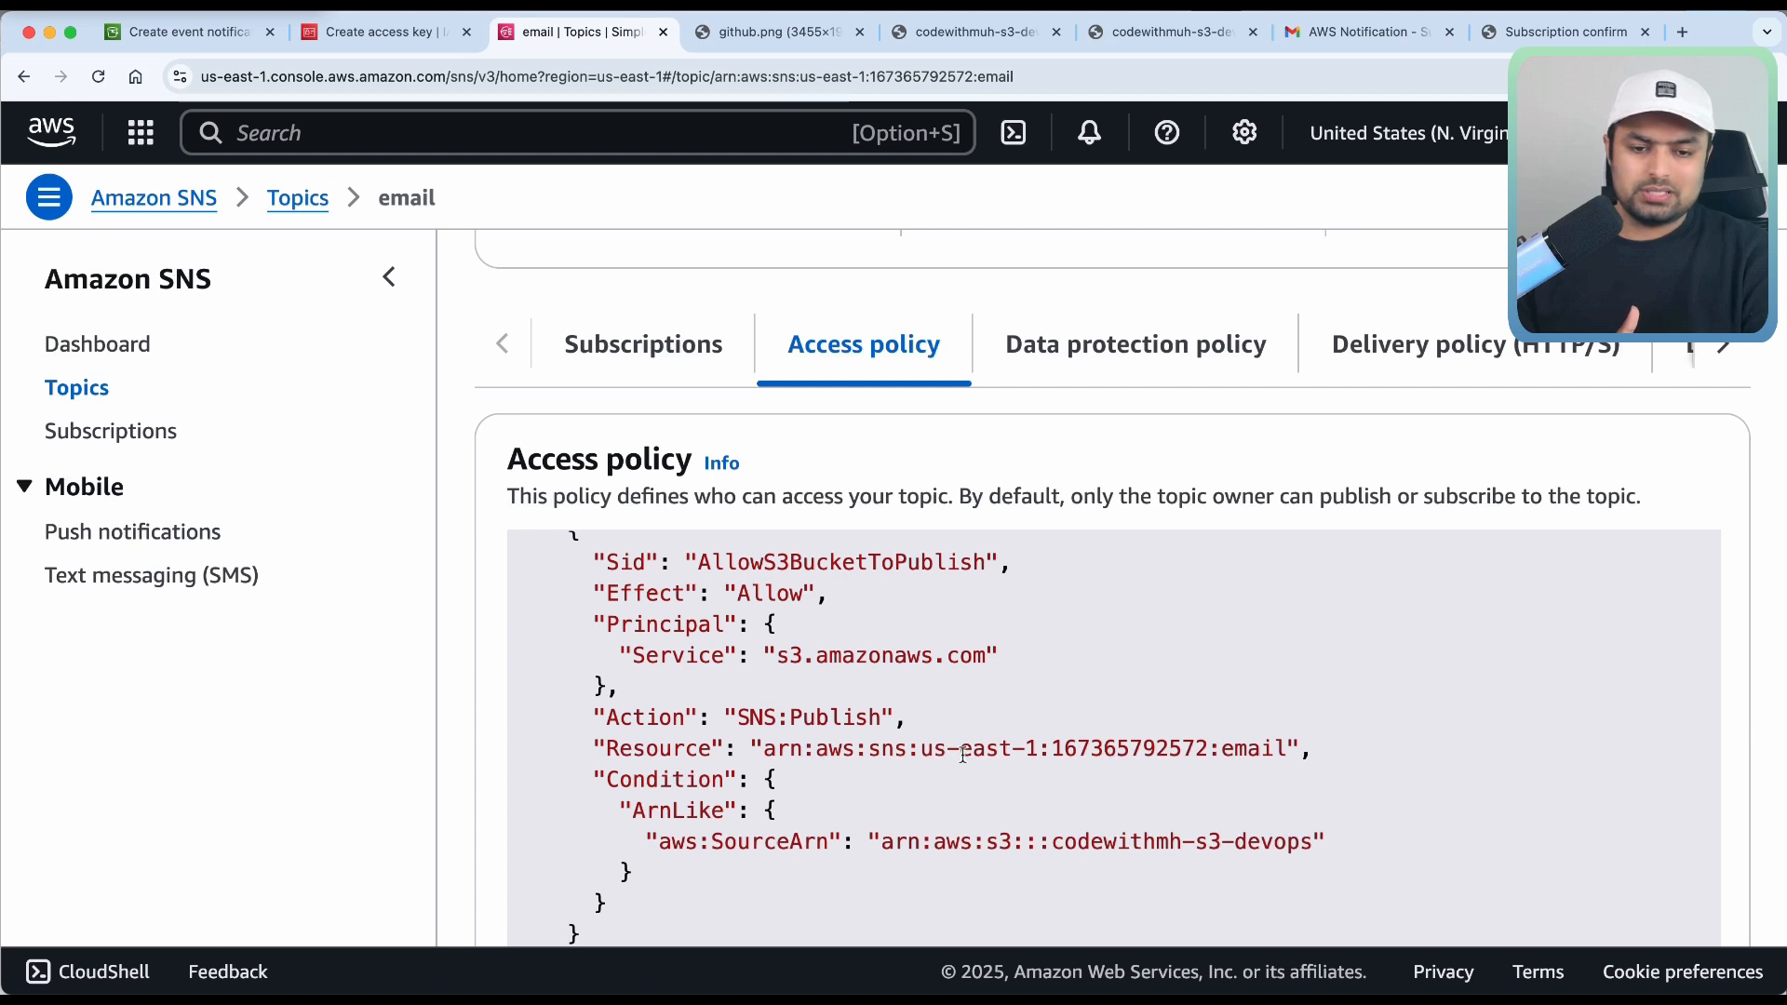
{"action": "left_click_drag", "start_coordinate": [1038, 750], "coordinate": [956, 755]}
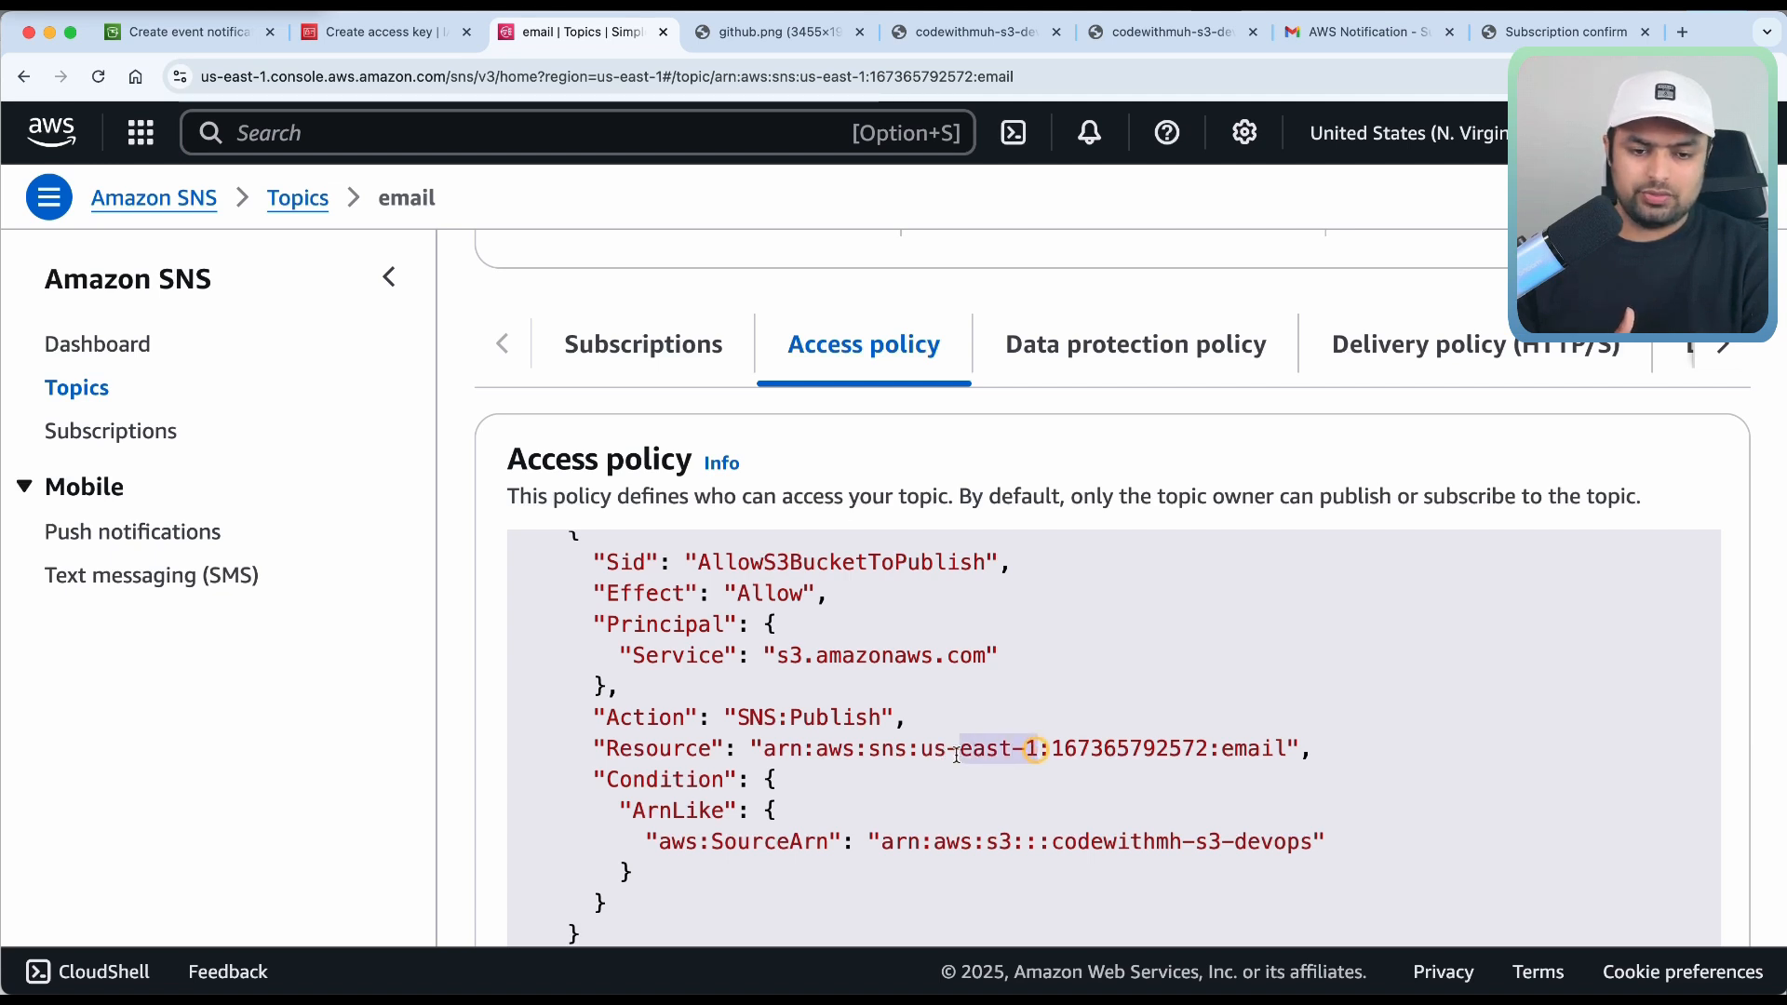
{"action": "left_click", "coordinate": [1168, 775]}
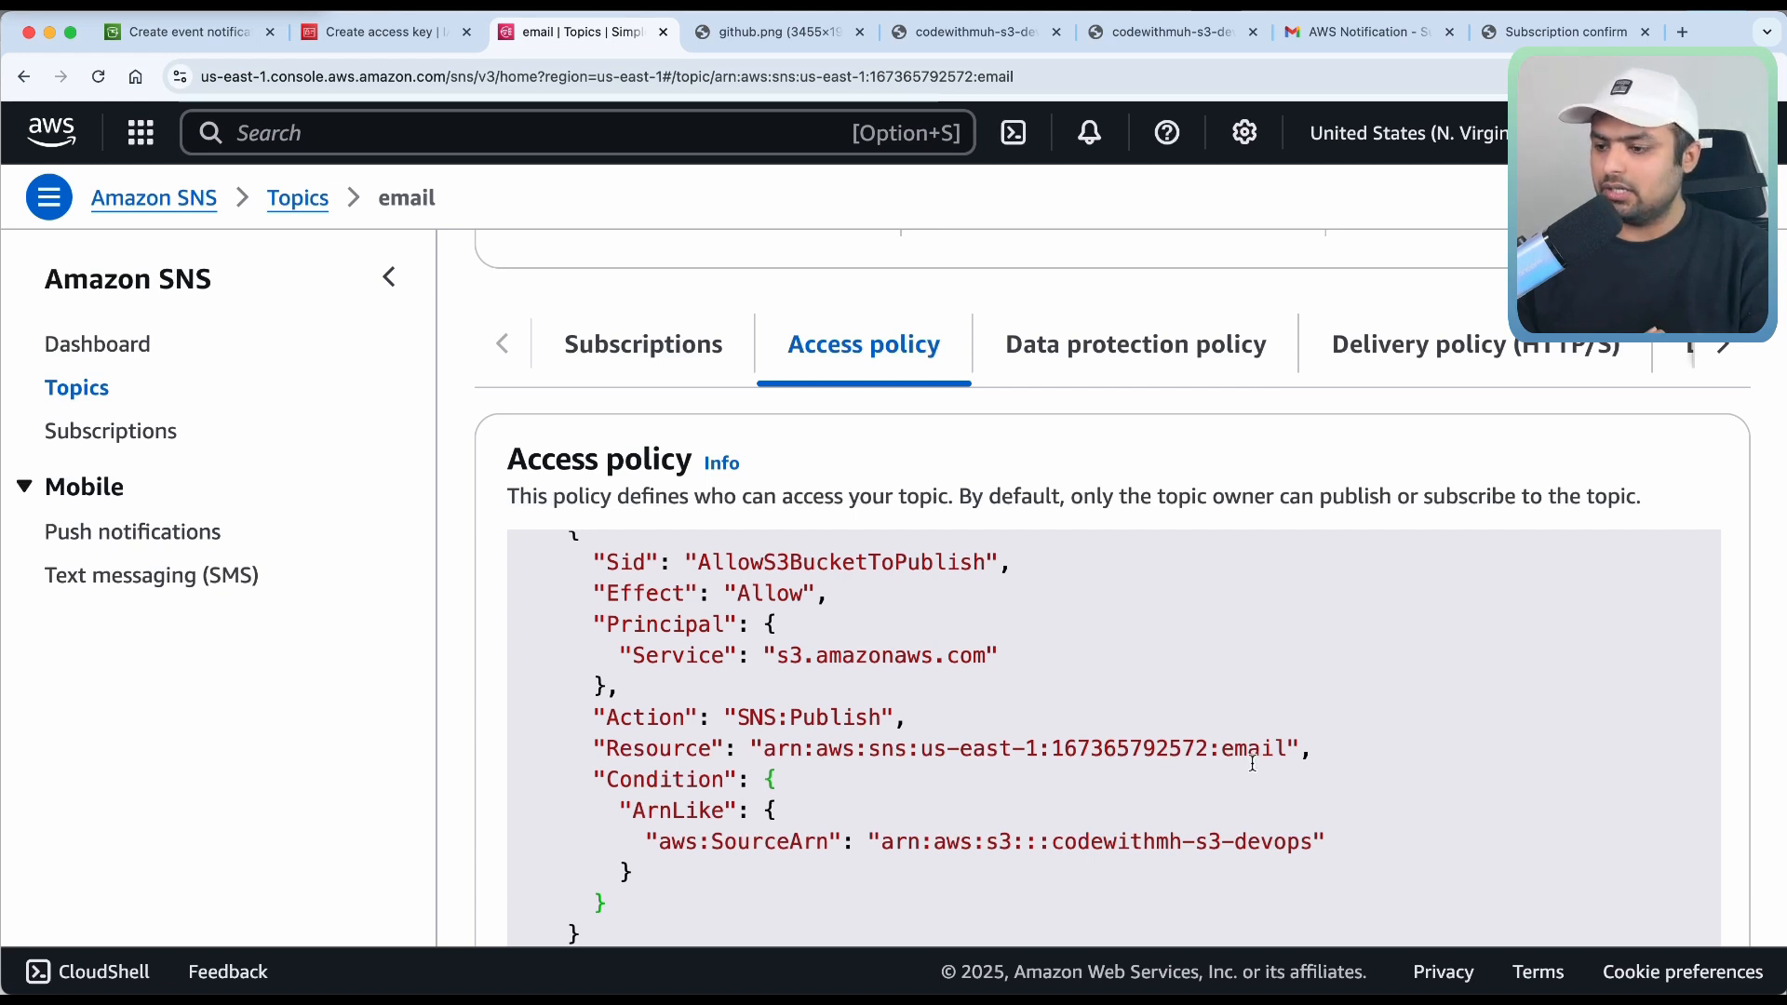
{"action": "scroll", "coordinate": [1220, 801], "scroll_direction": "down", "scroll_amount": 1}
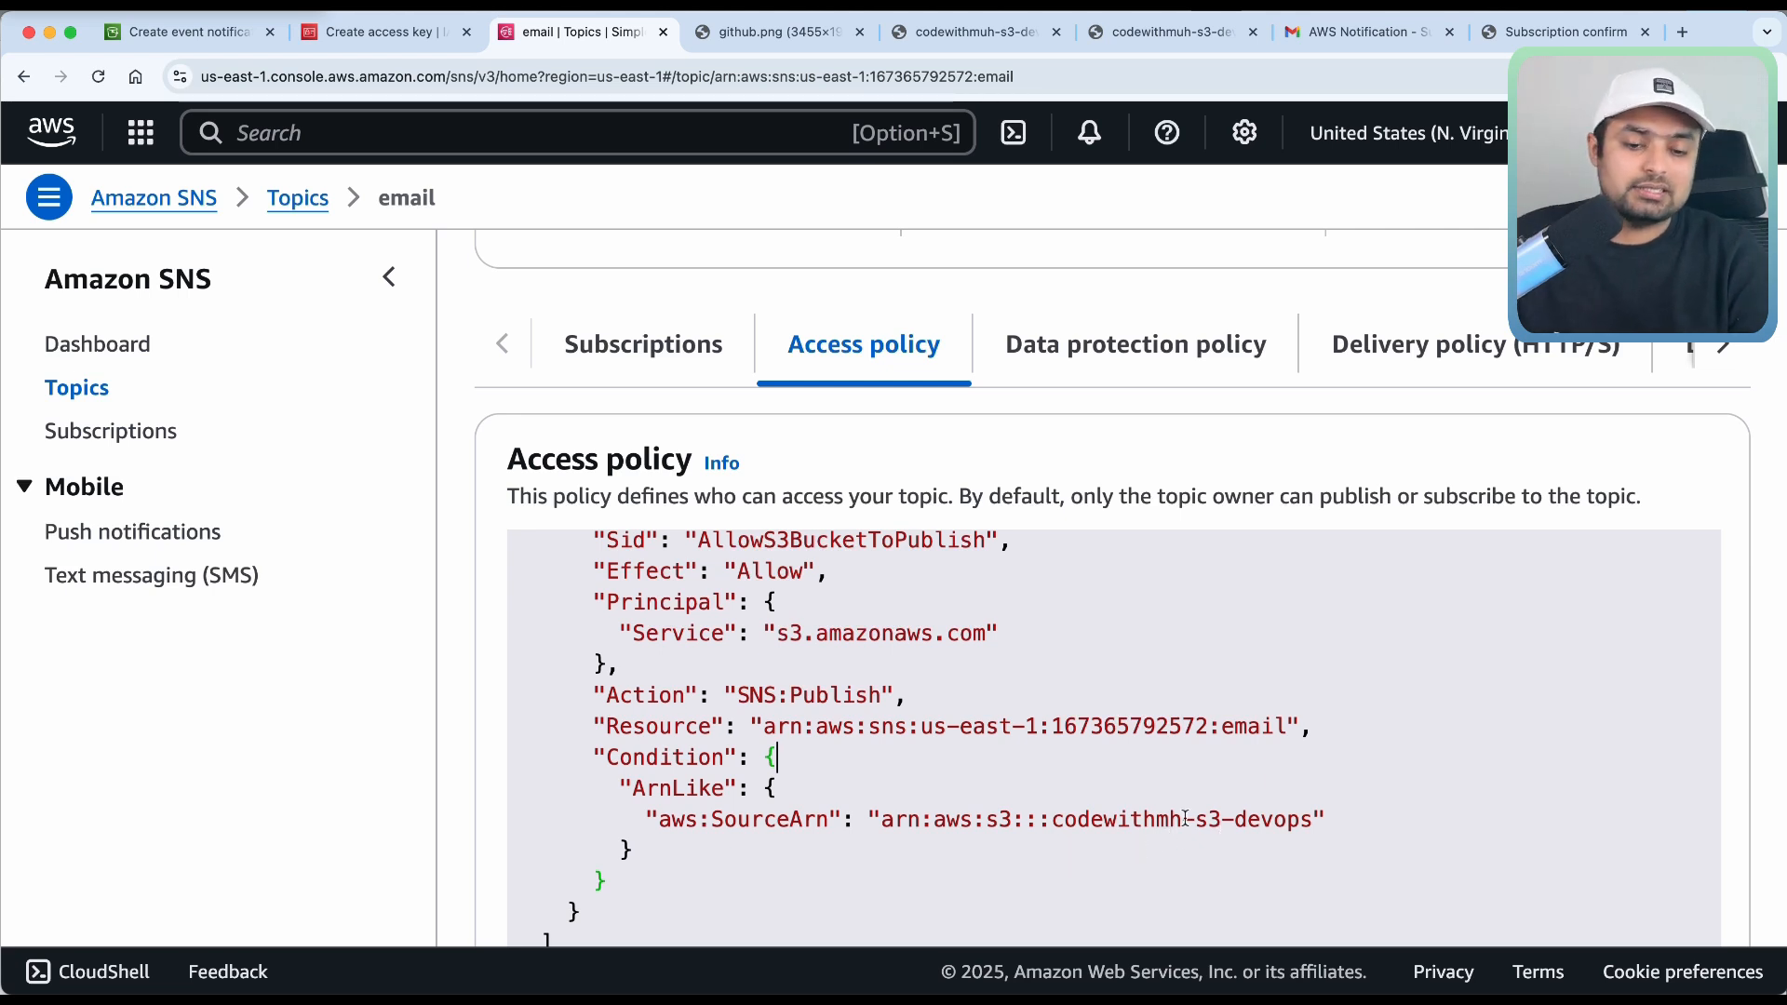
{"action": "left_click_drag", "start_coordinate": [1182, 825], "coordinate": [1066, 830]}
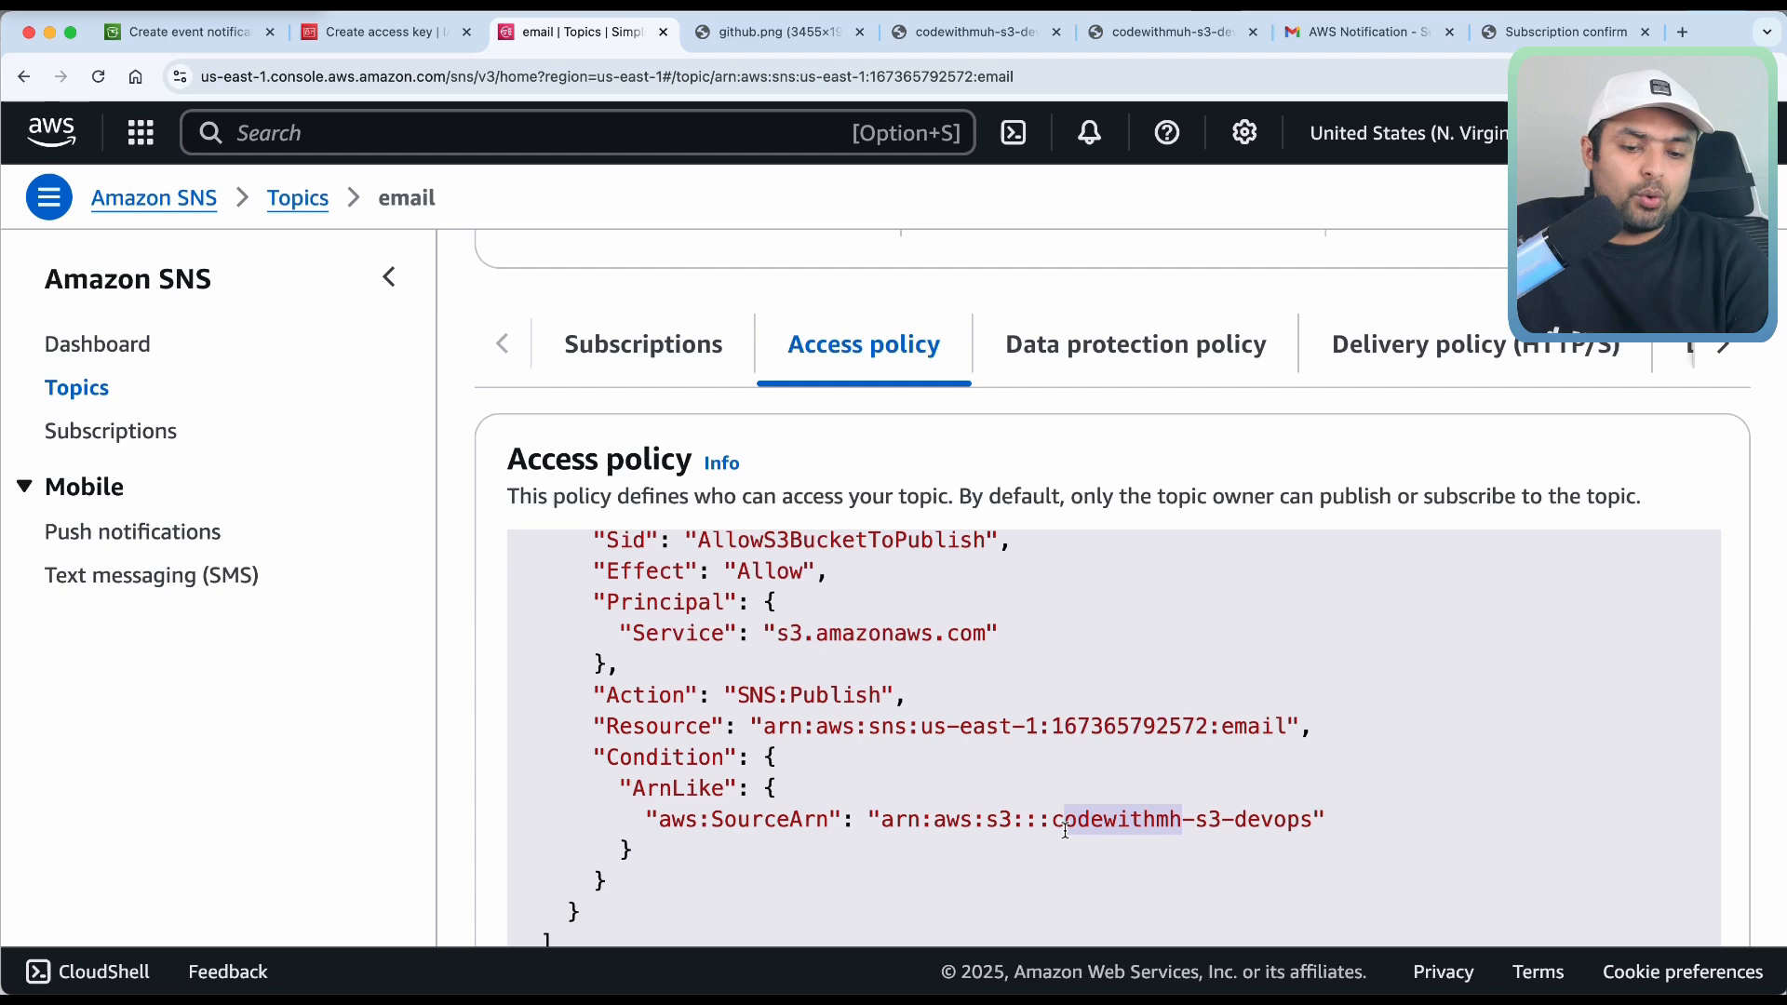
{"action": "left_click", "coordinate": [1146, 835]}
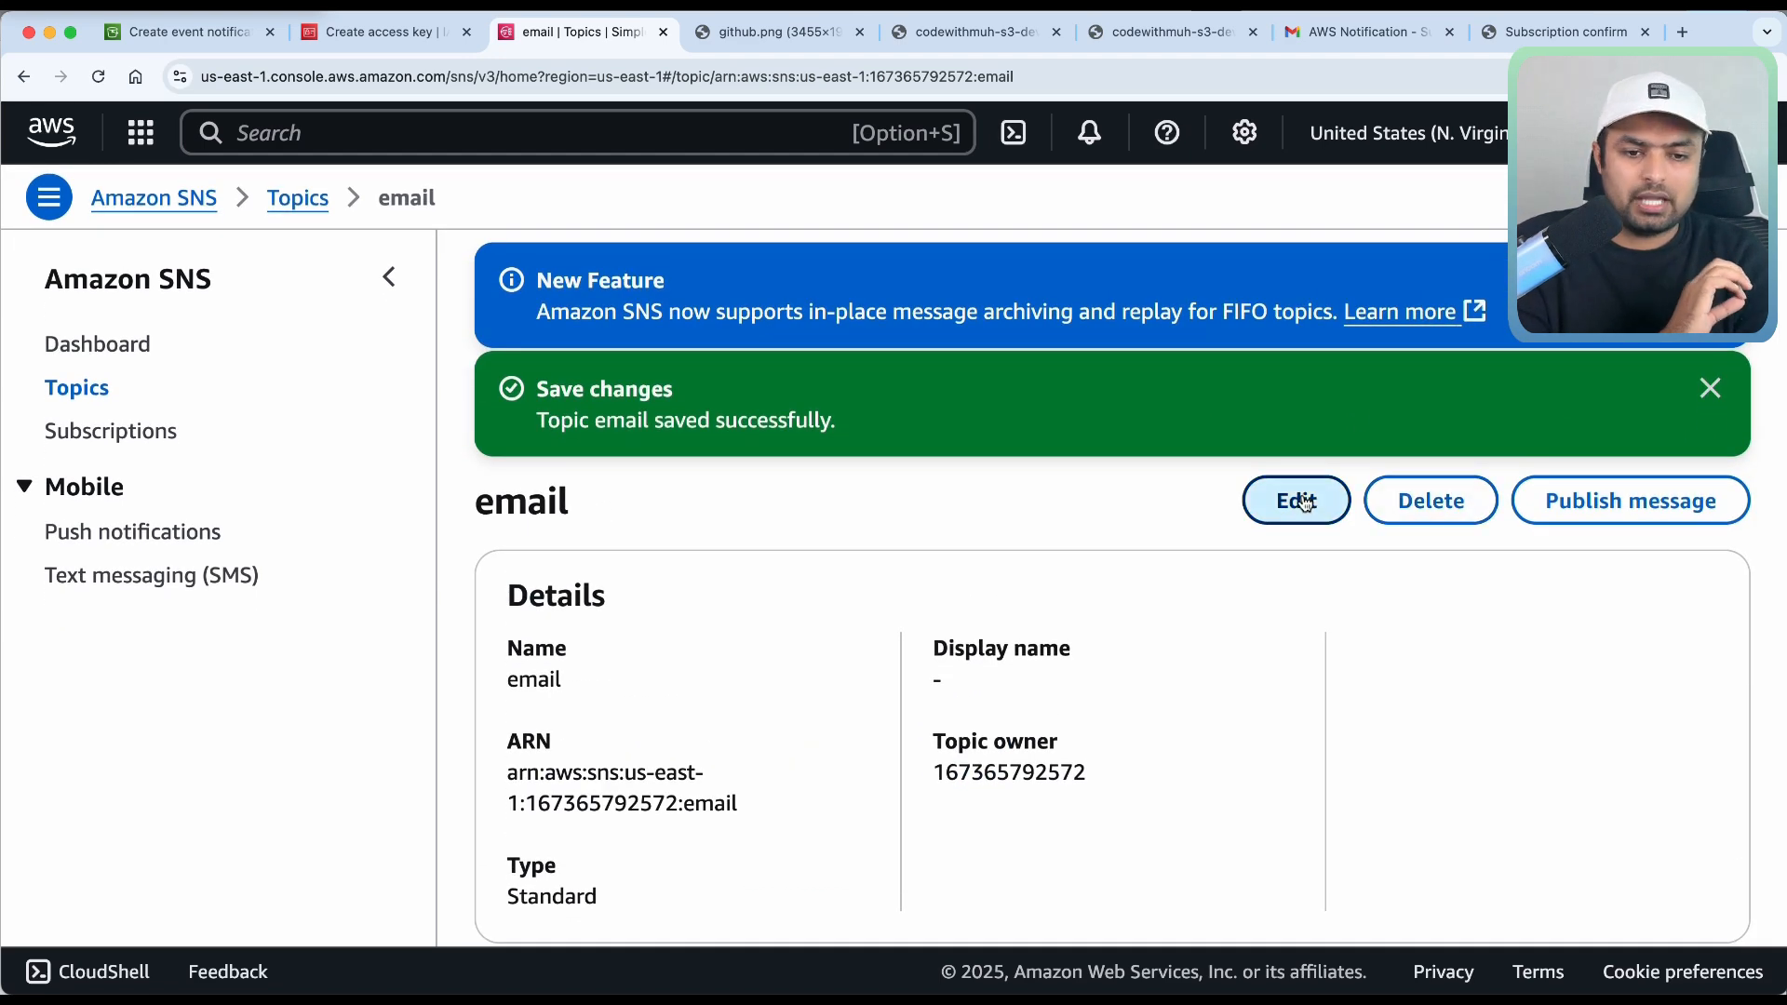
Edit the email topic's access policy, inserting the missing 'u' into the line-38 SourceArn bucket name.
{"action": "left_click", "coordinate": [1302, 495]}
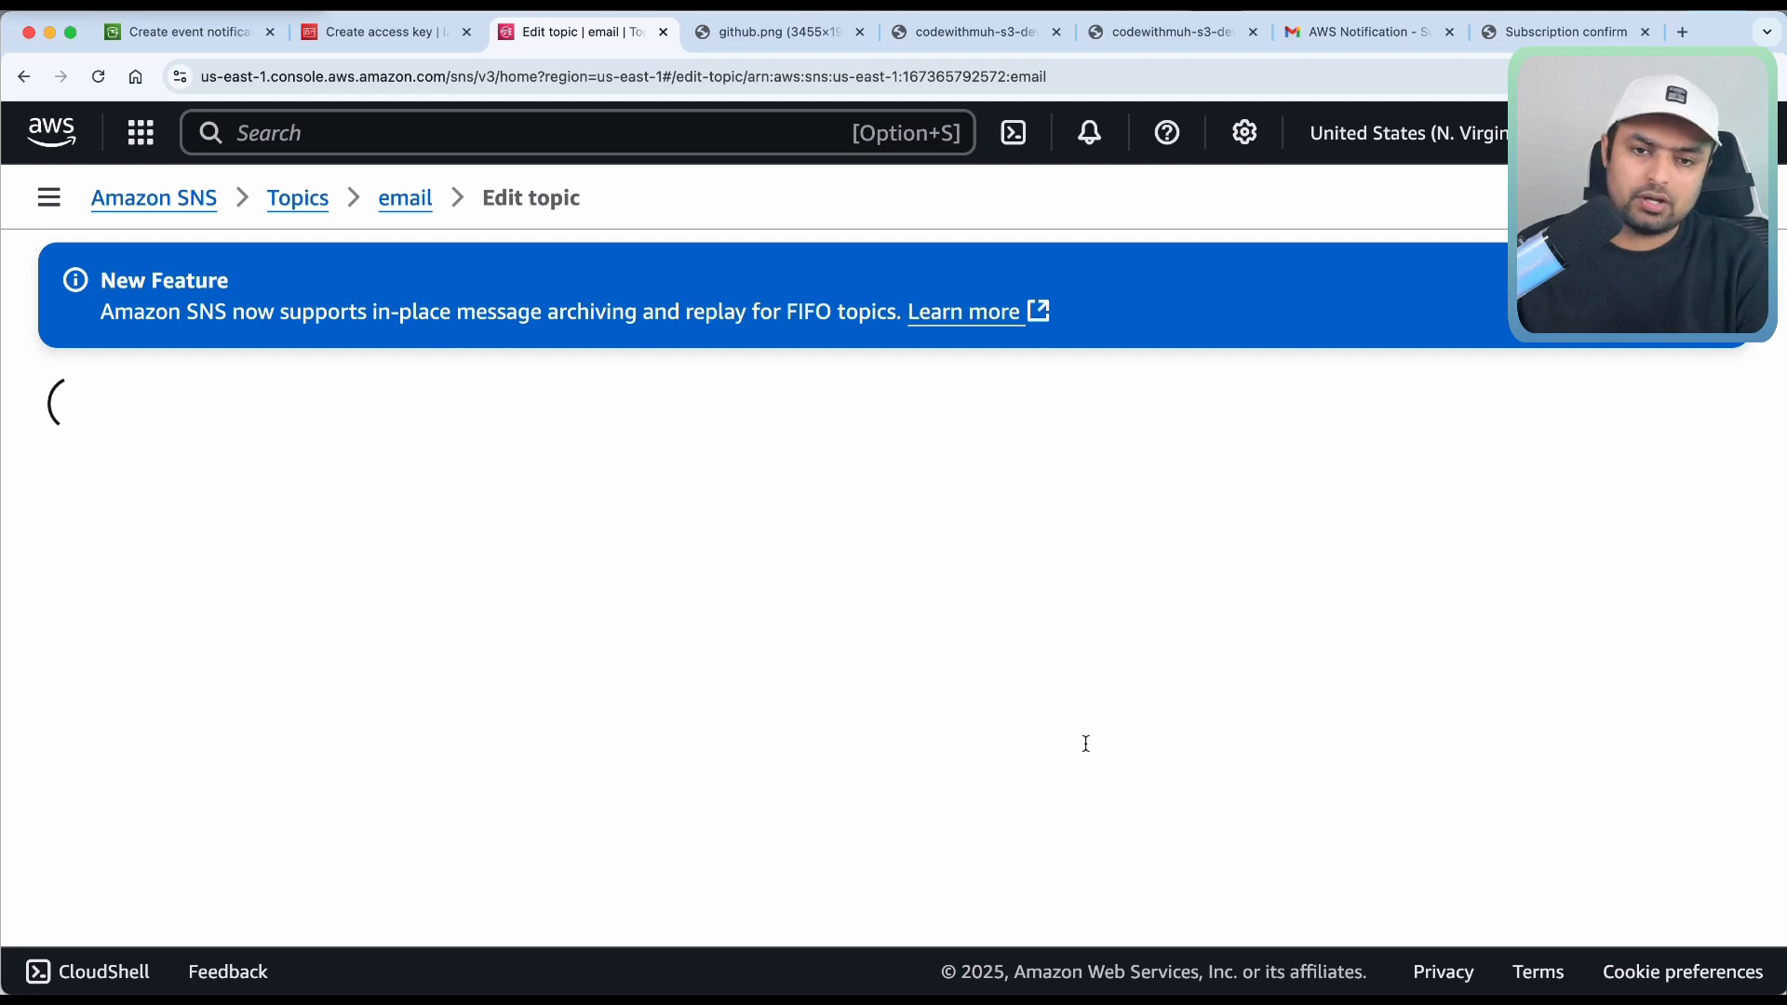
{"action": "scroll", "coordinate": [989, 729], "scroll_direction": "down", "scroll_amount": 10}
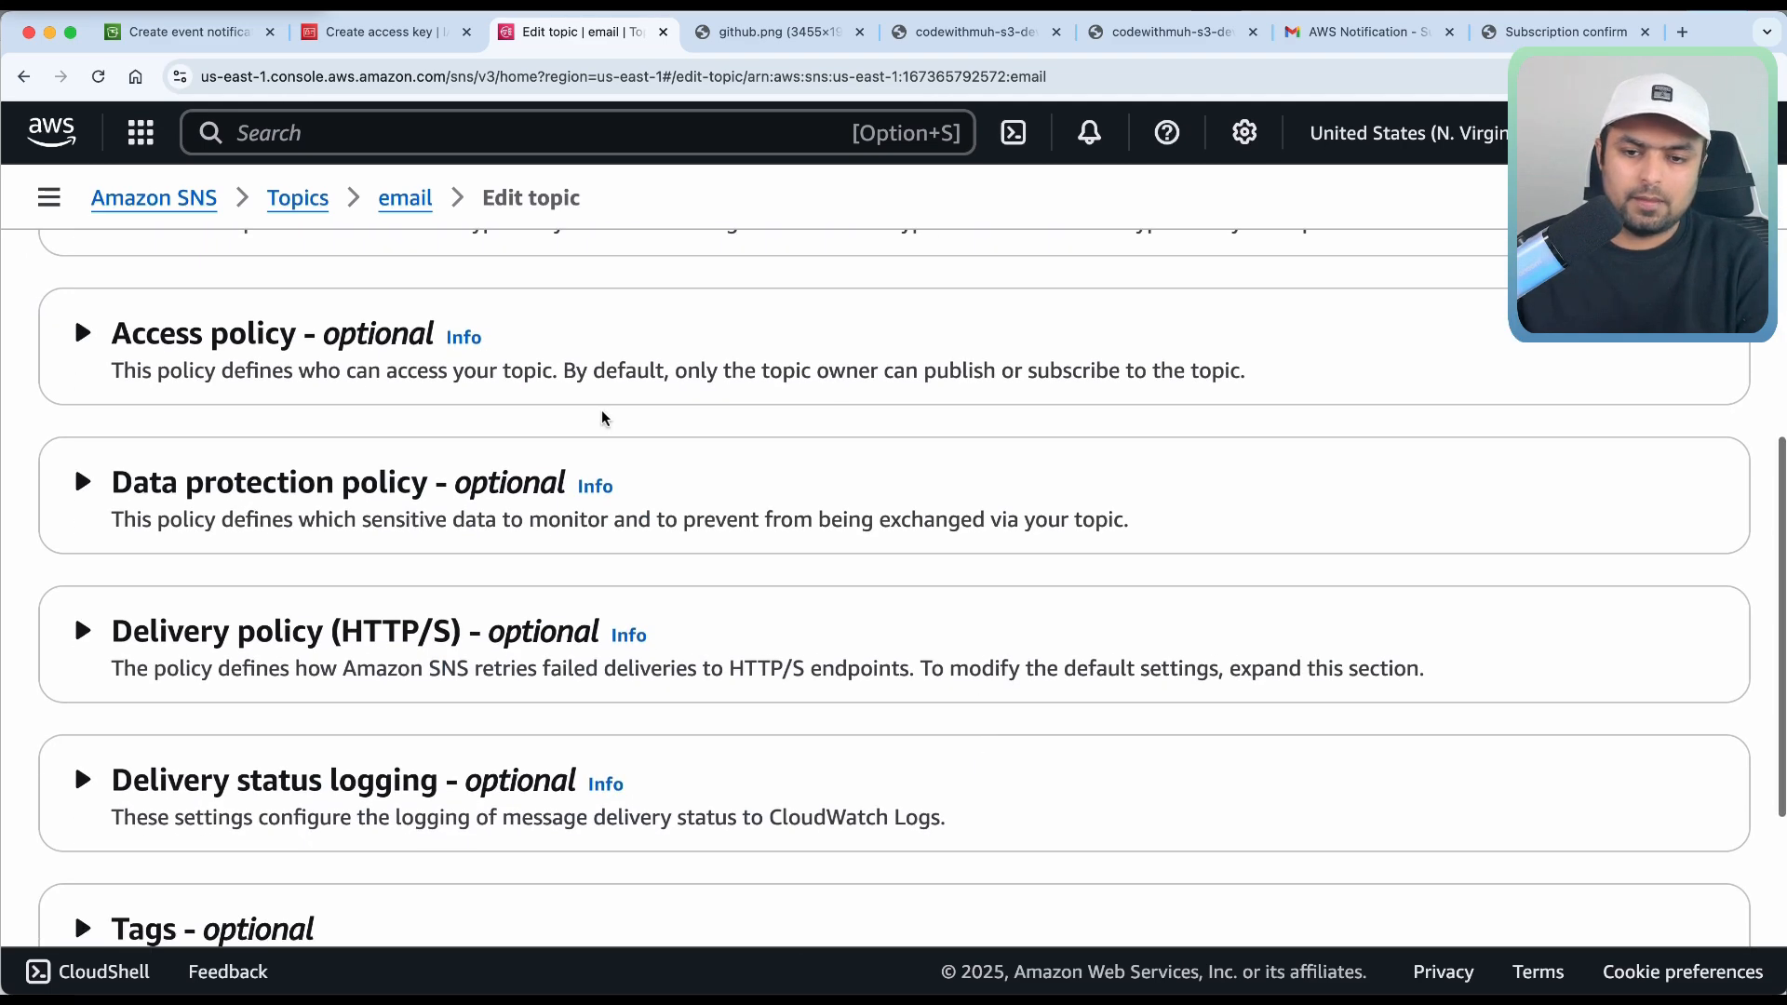
{"action": "left_click", "coordinate": [550, 351]}
{"action": "scroll", "coordinate": [754, 656], "scroll_direction": "down", "scroll_amount": 10}
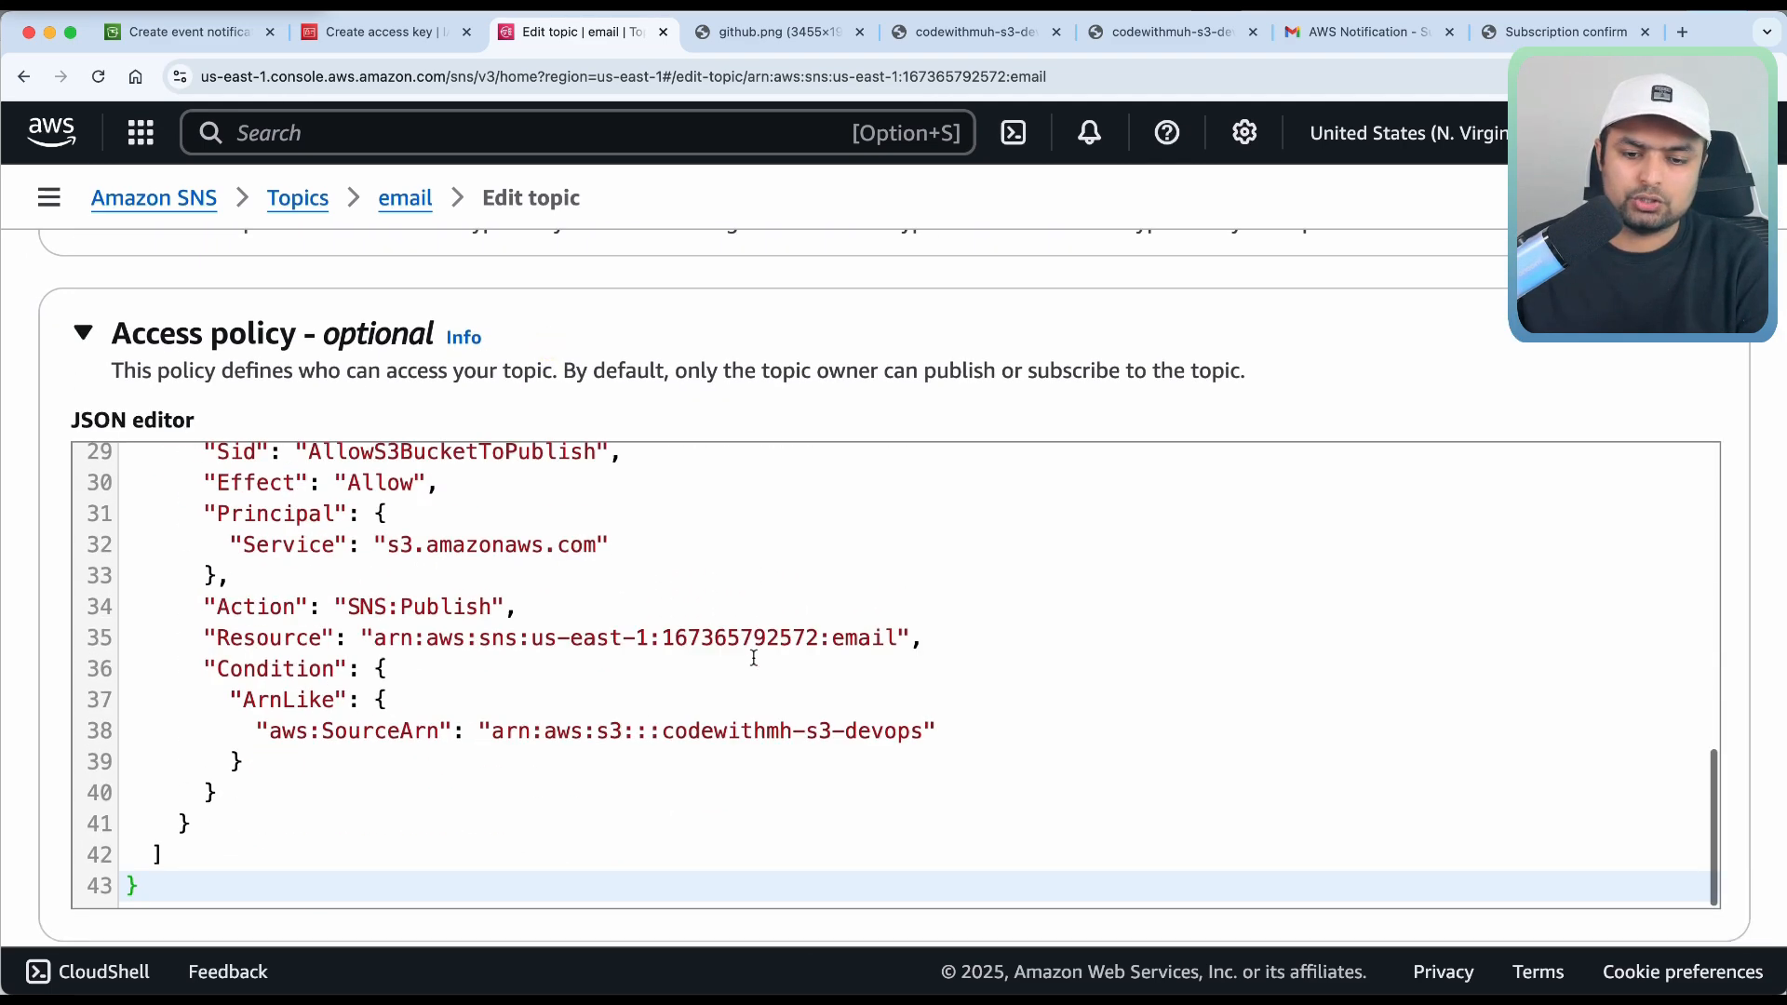
{"action": "left_click", "coordinate": [778, 732]}
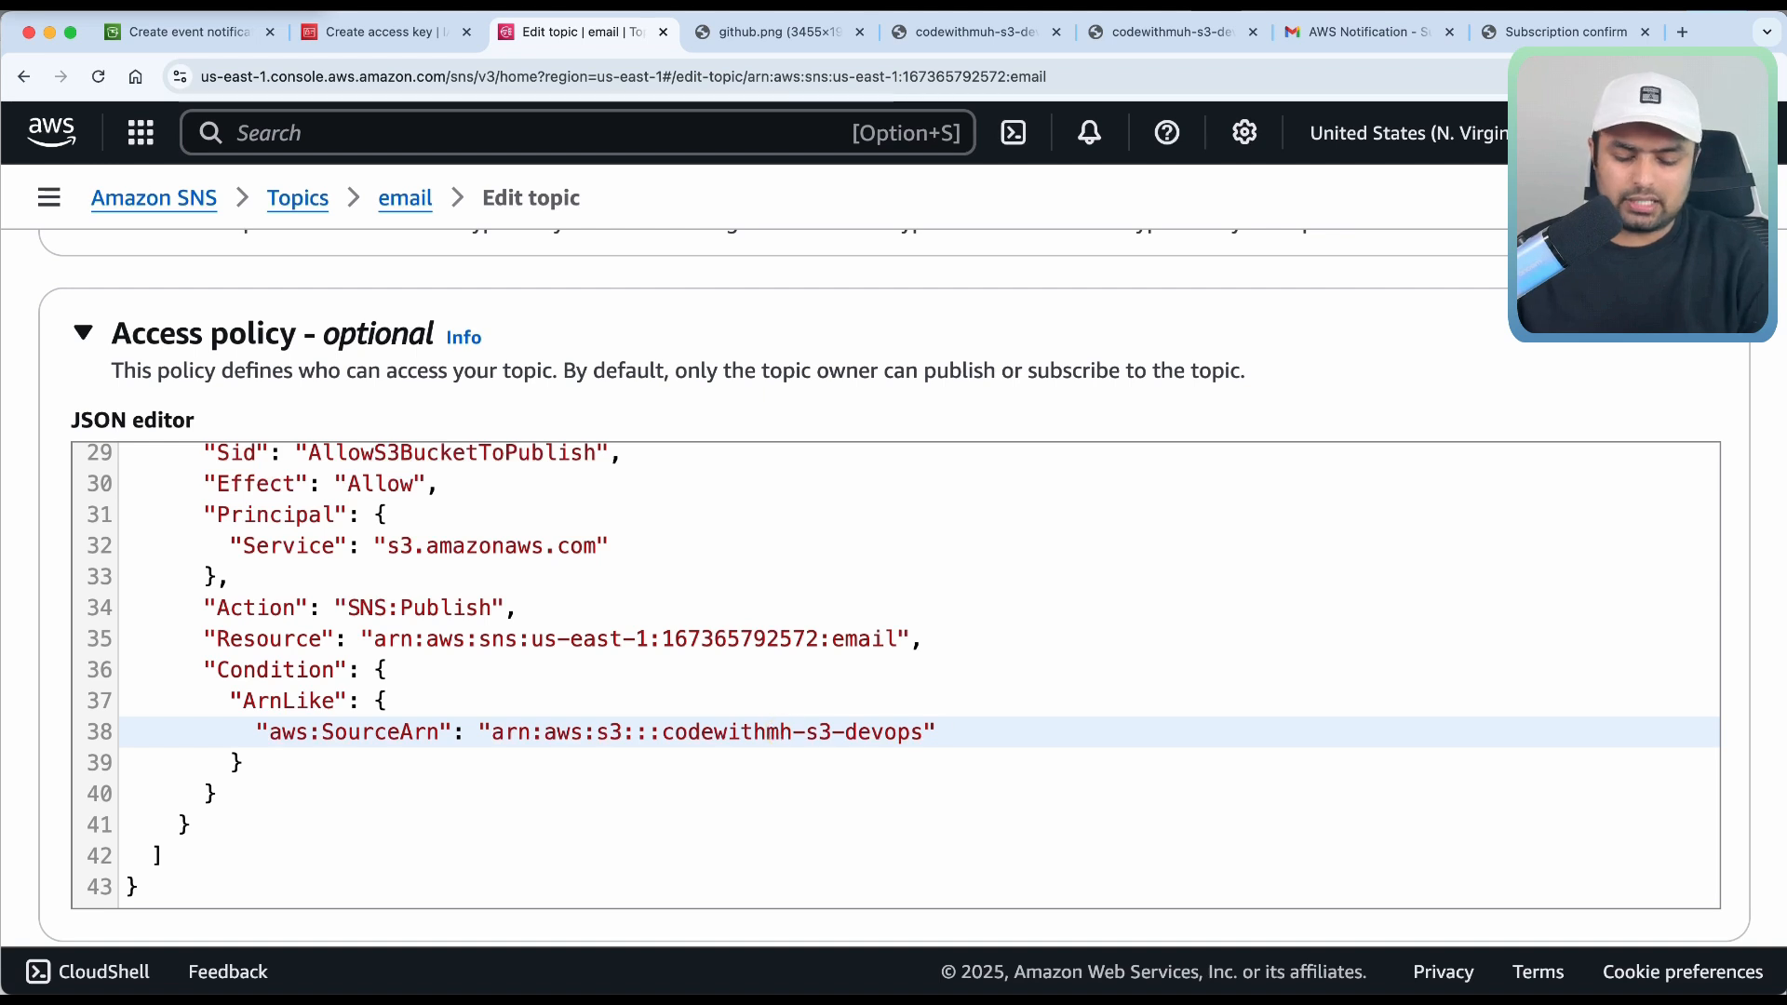
{"action": "type", "text": "u"}
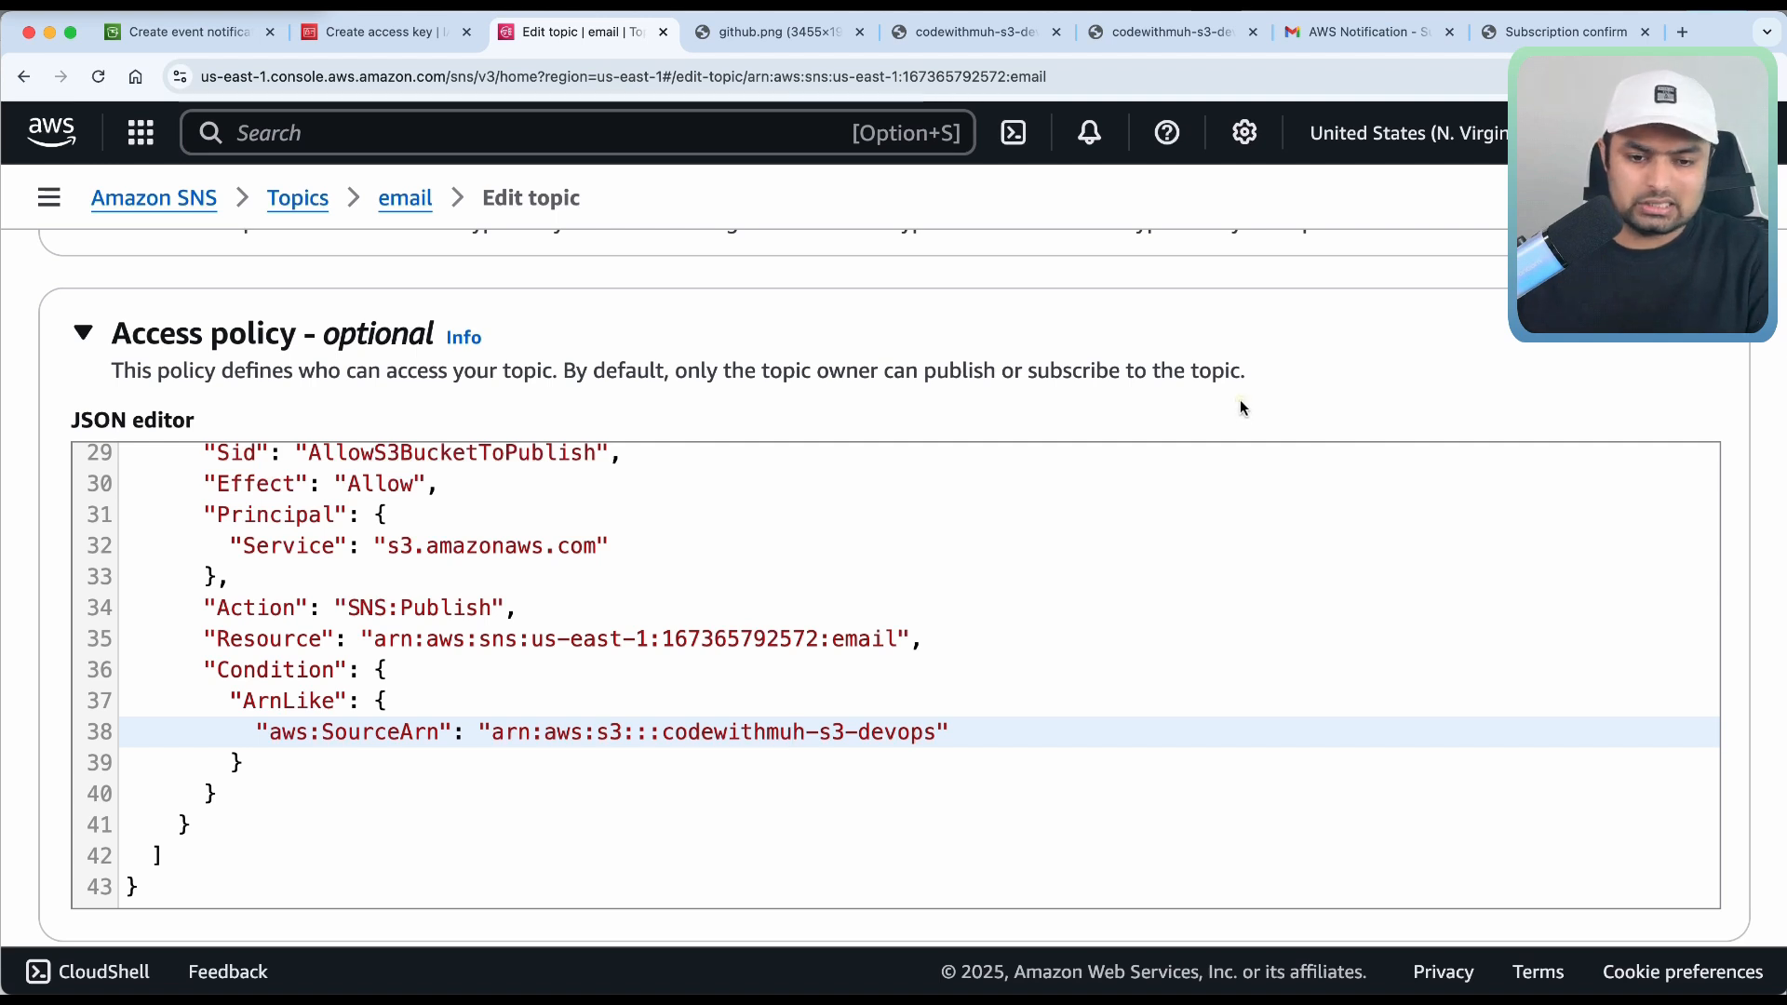
Confirm the bucket's exact name codewithmuh-s3-devops in S3, then save the corrected topic policy.
{"action": "left_click", "coordinate": [187, 35]}
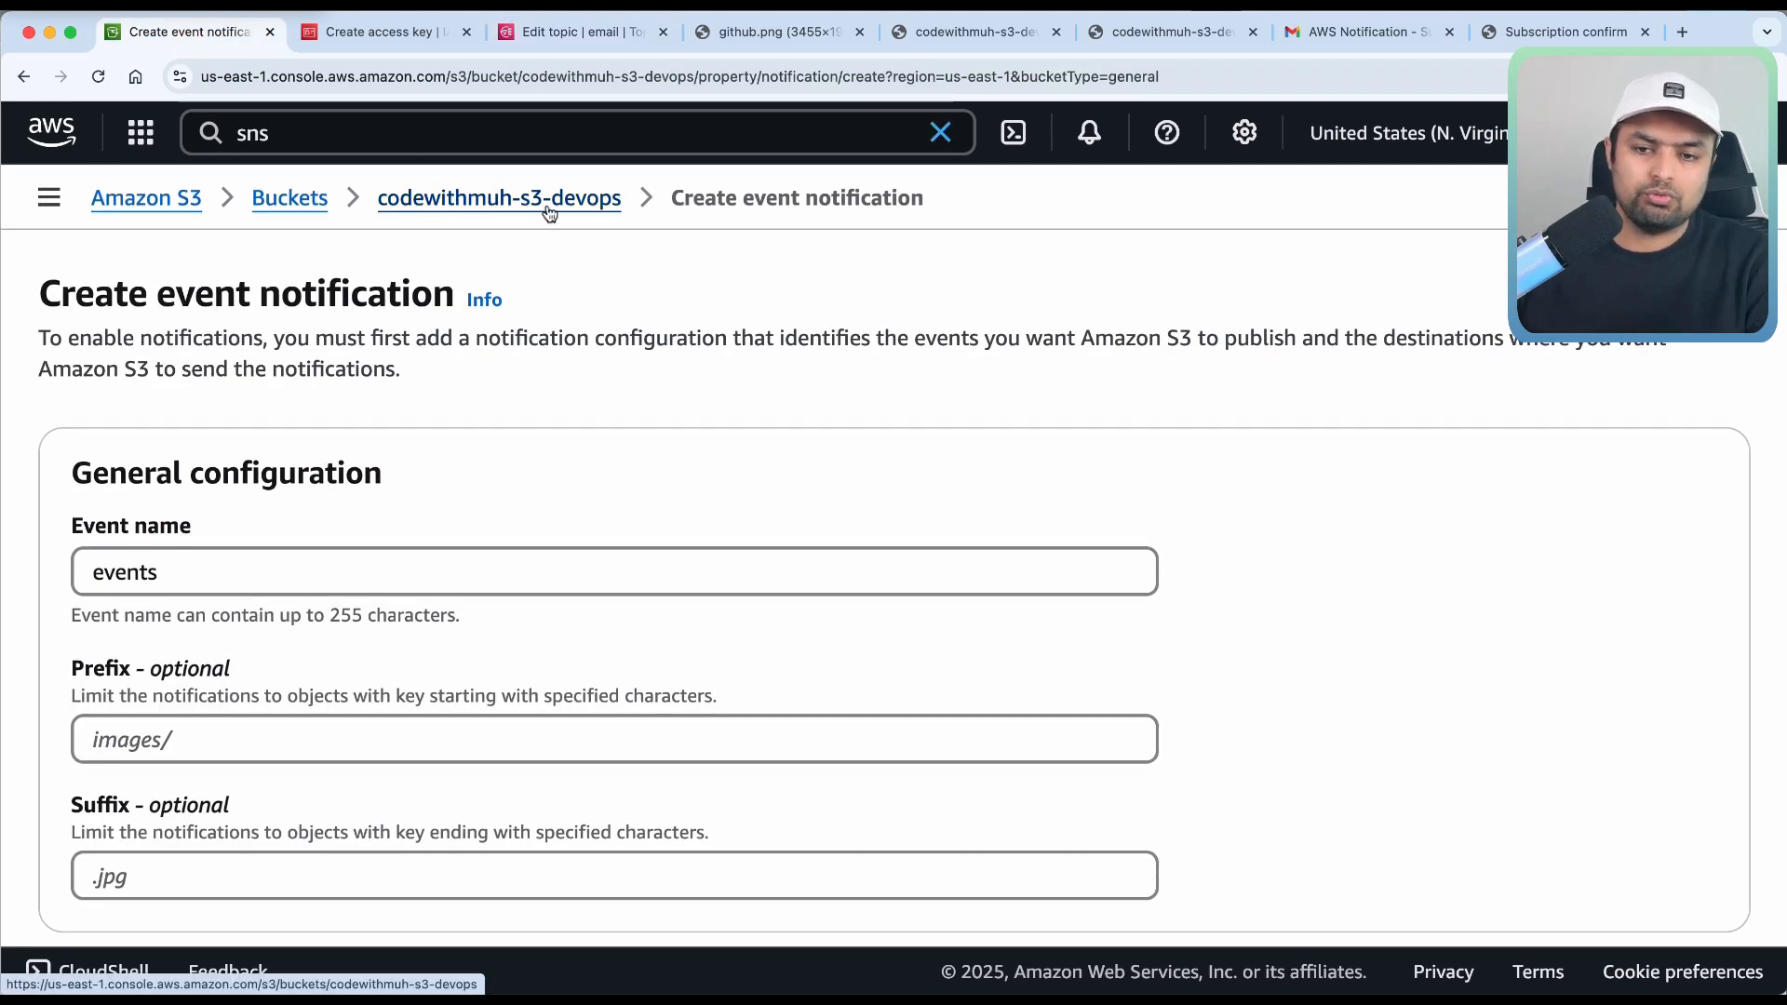
{"action": "left_click", "coordinate": [572, 35]}
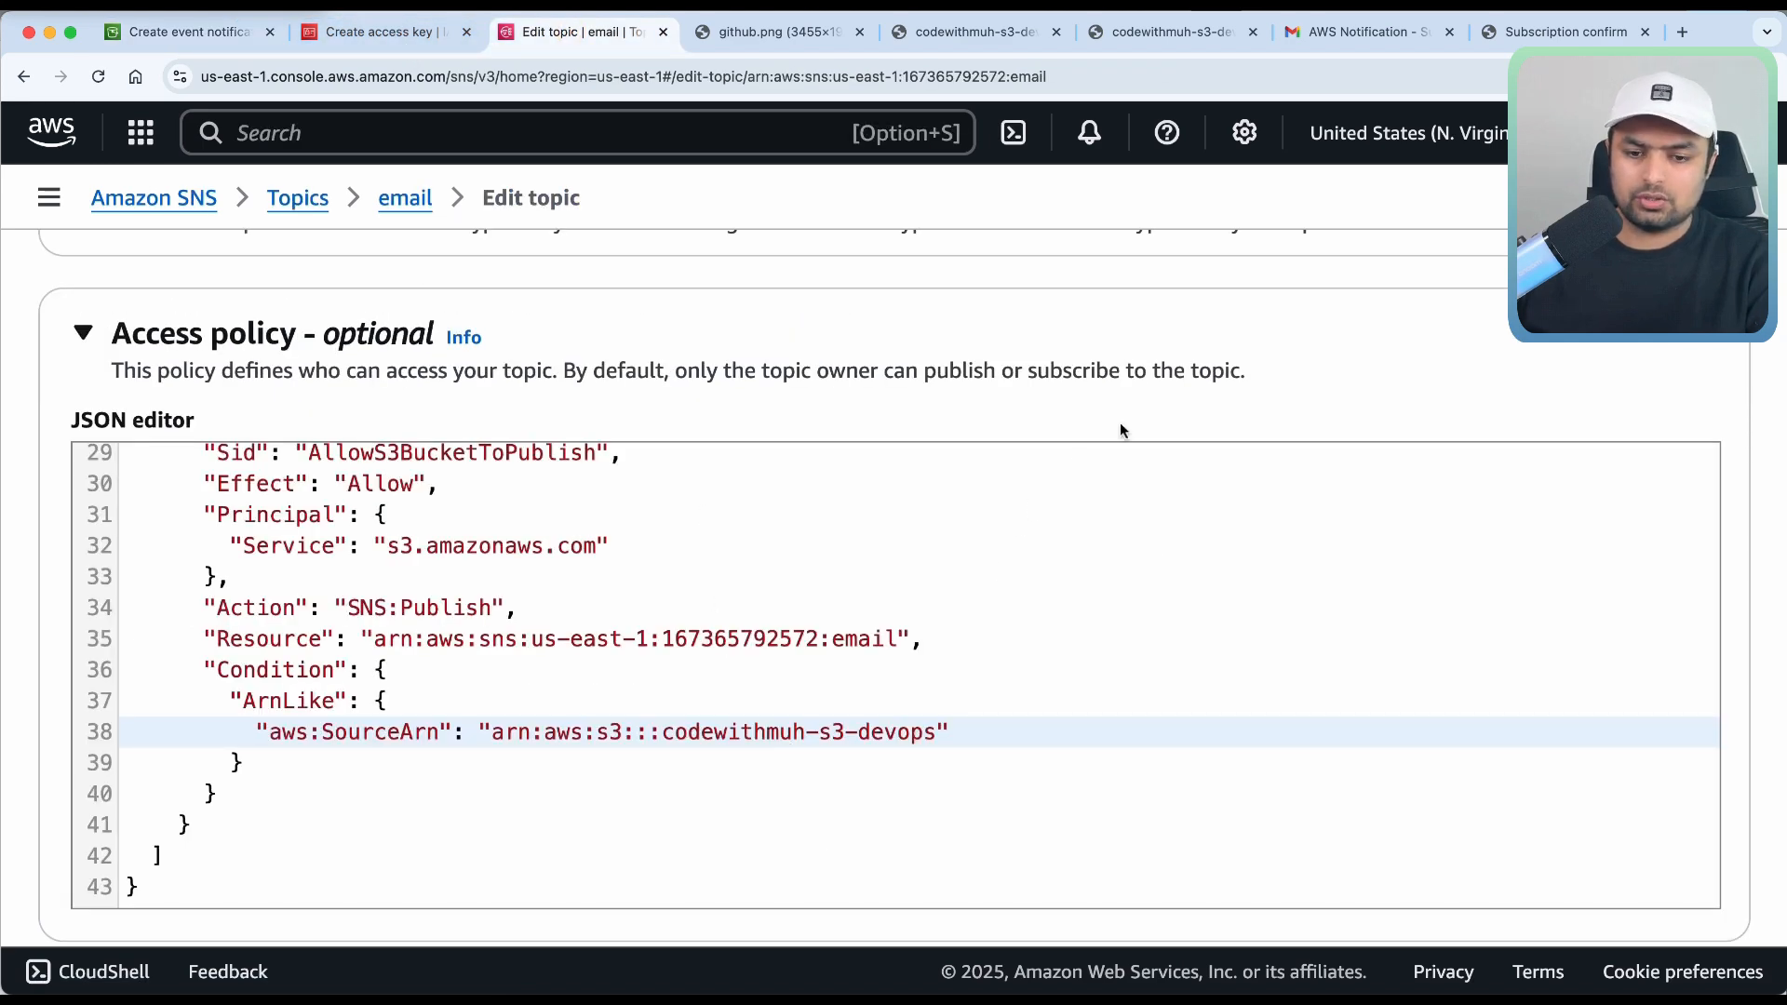
{"action": "scroll", "coordinate": [1234, 382], "scroll_direction": "down", "scroll_amount": 10}
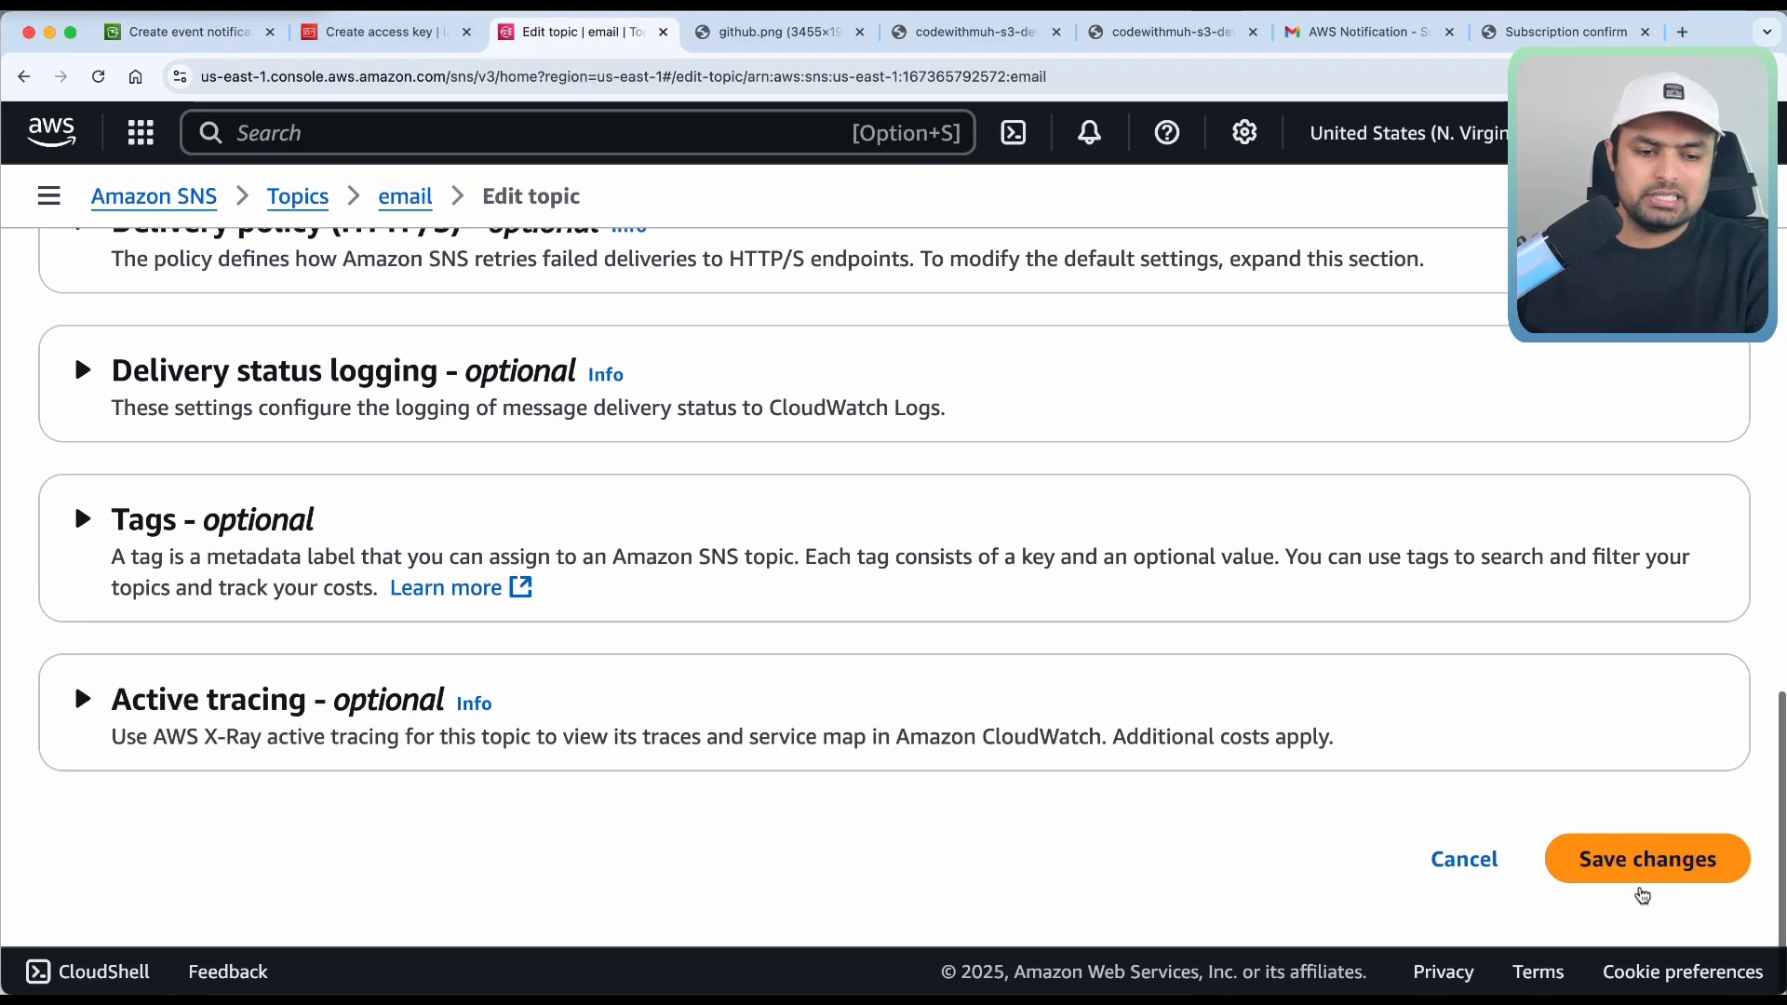
{"action": "left_click", "coordinate": [1638, 861]}
{"action": "scroll", "coordinate": [1416, 736], "scroll_direction": "down", "scroll_amount": 5}
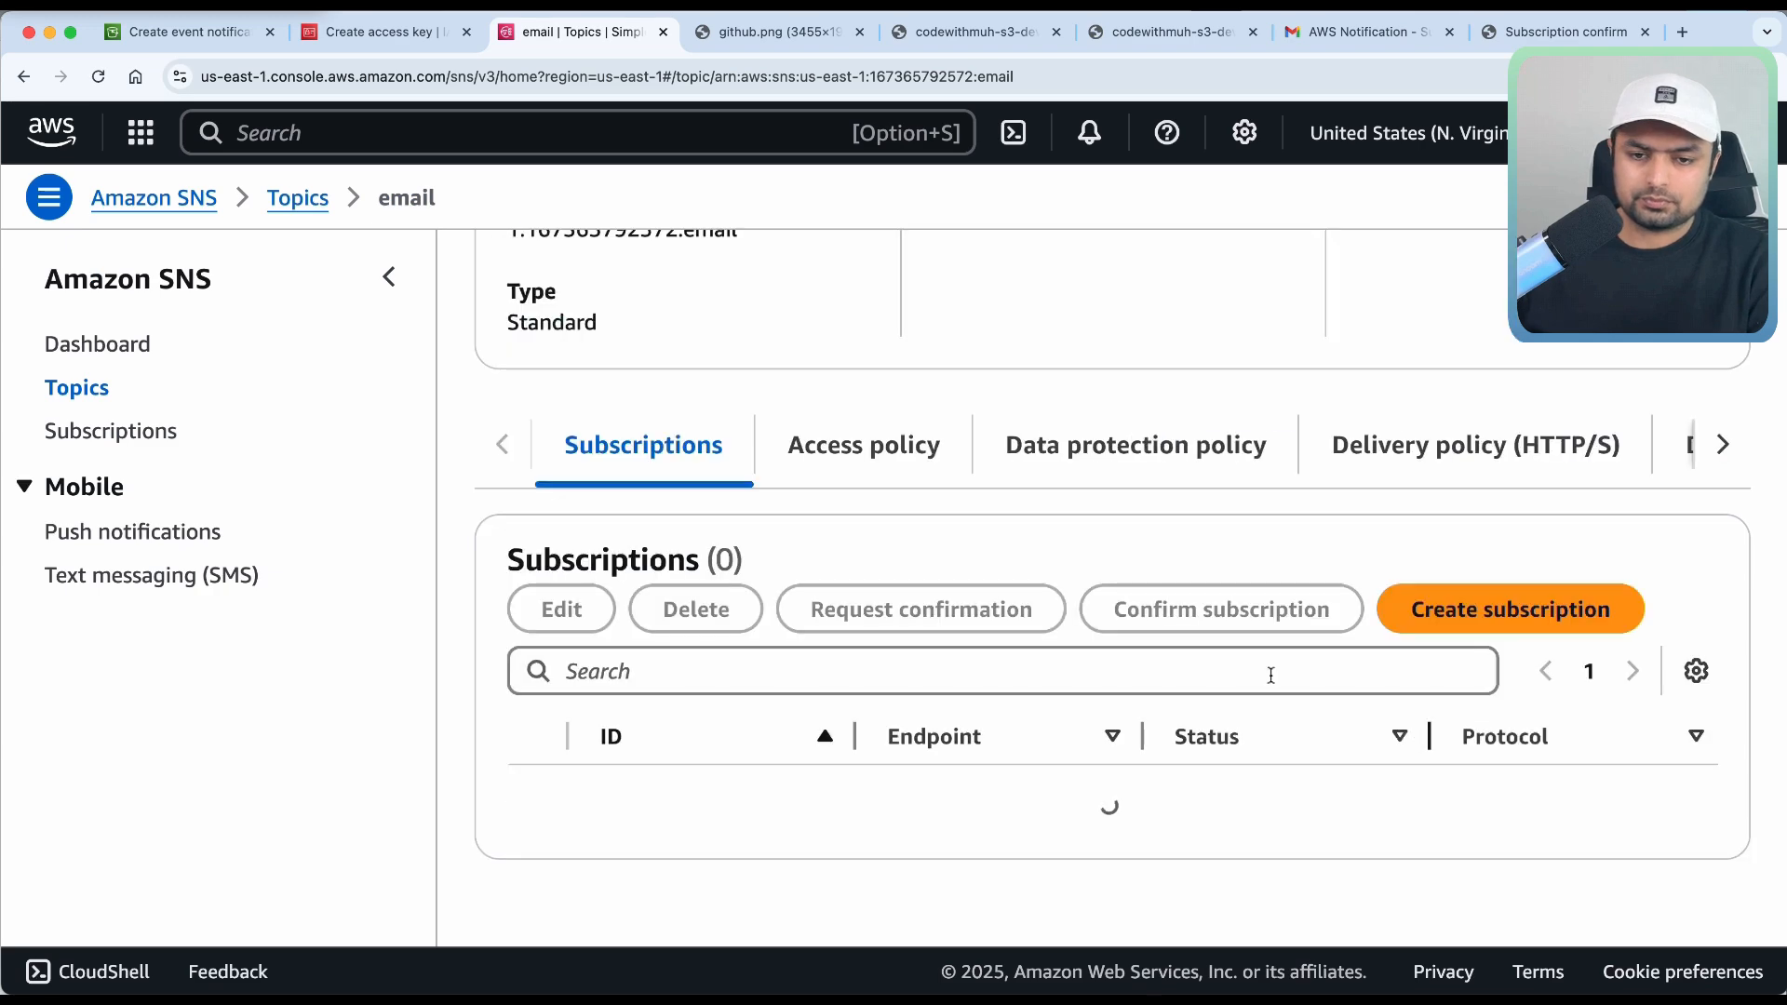
Go to the Properties of the codewithmuh-s3-devops bucket.
{"action": "left_click", "coordinate": [197, 37]}
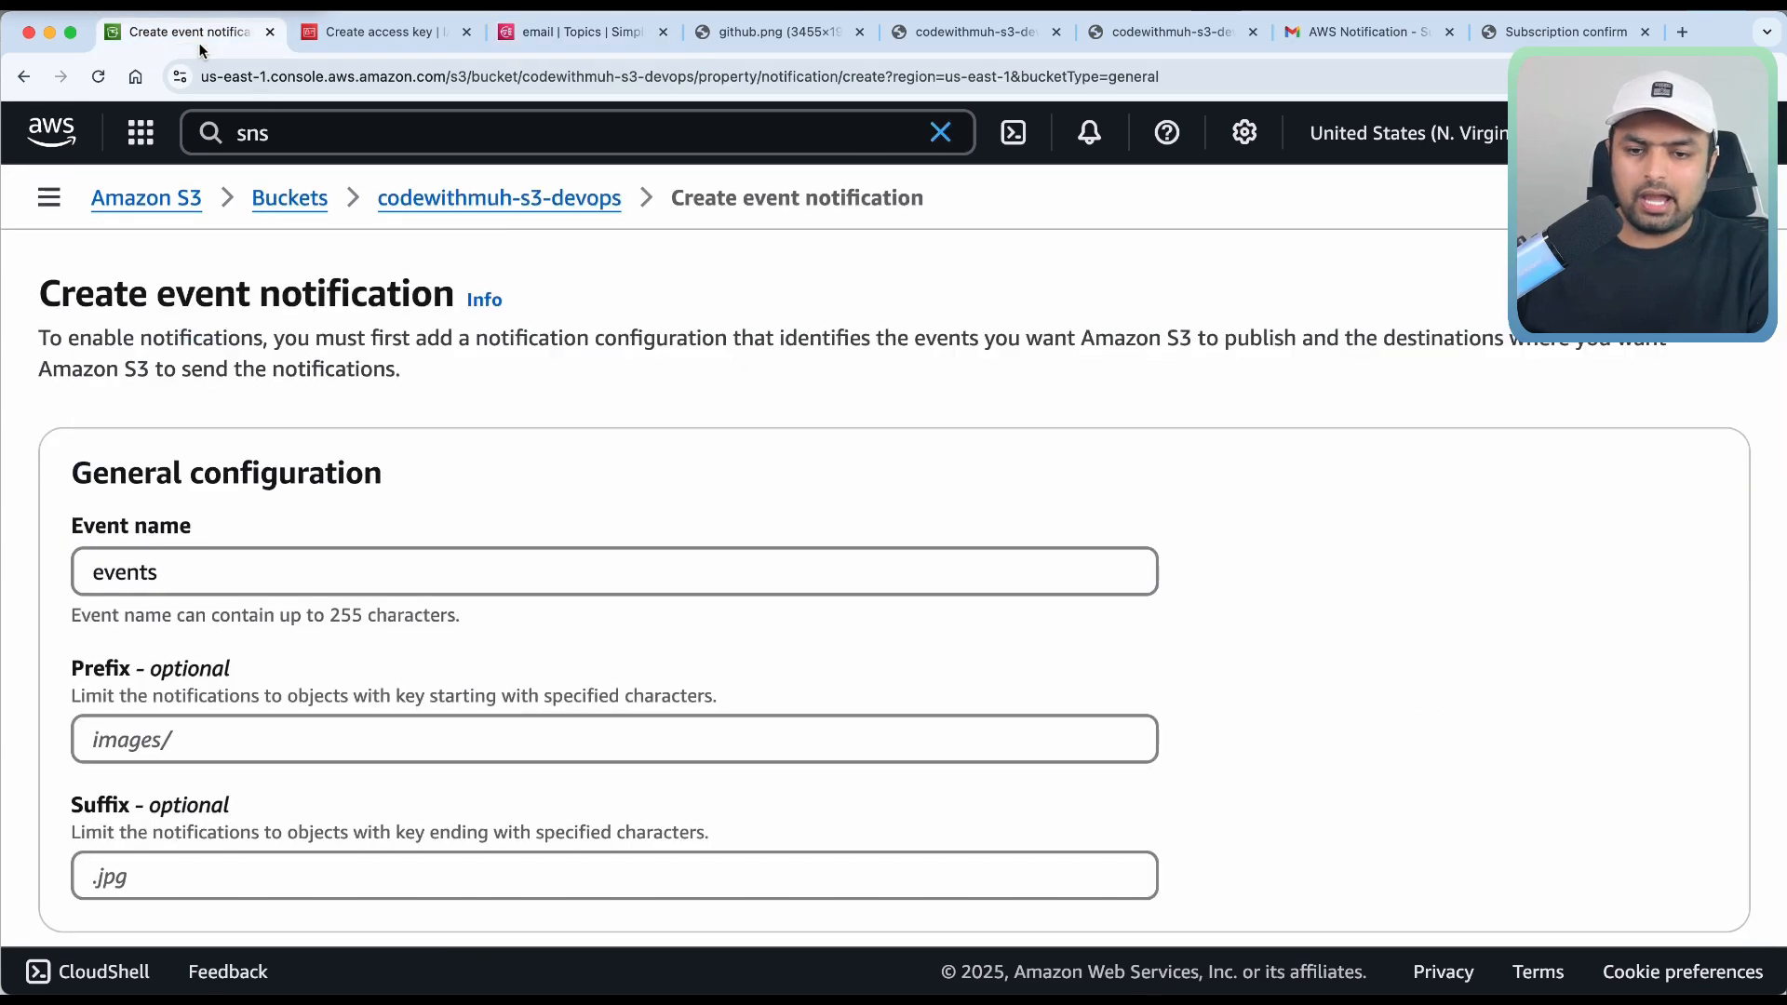
{"action": "left_click", "coordinate": [289, 197]}
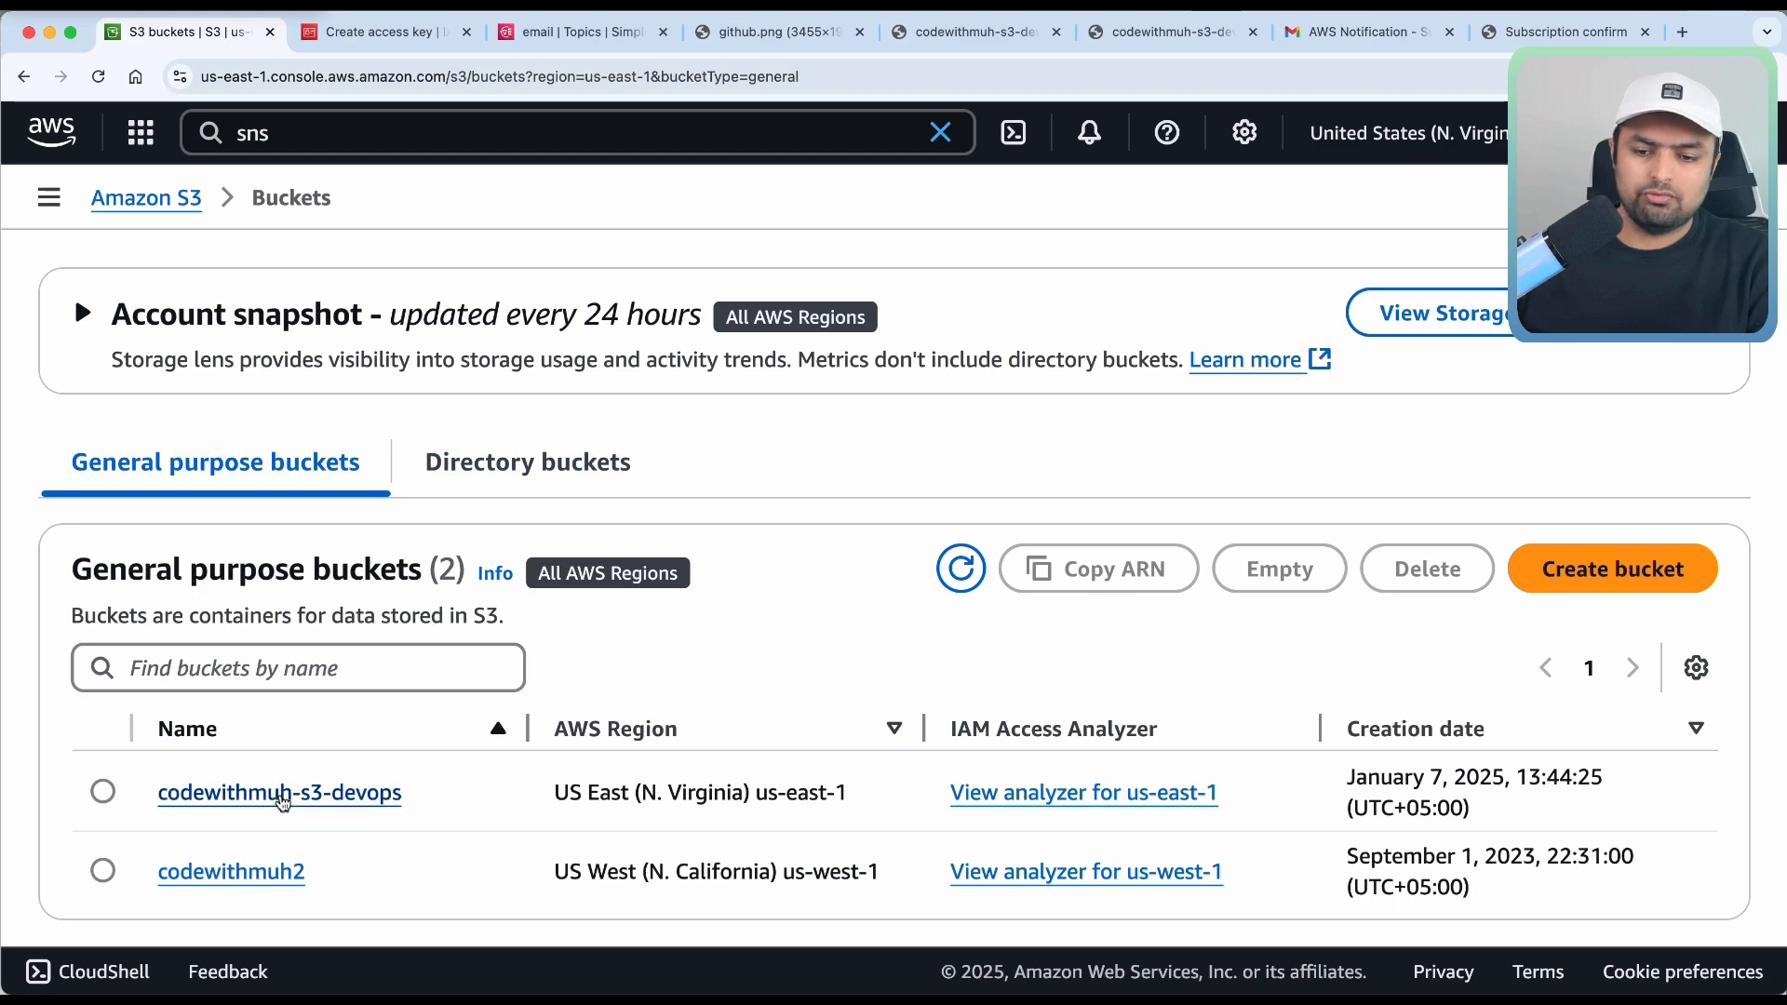
{"action": "left_click", "coordinate": [249, 794]}
{"action": "left_click", "coordinate": [568, 377]}
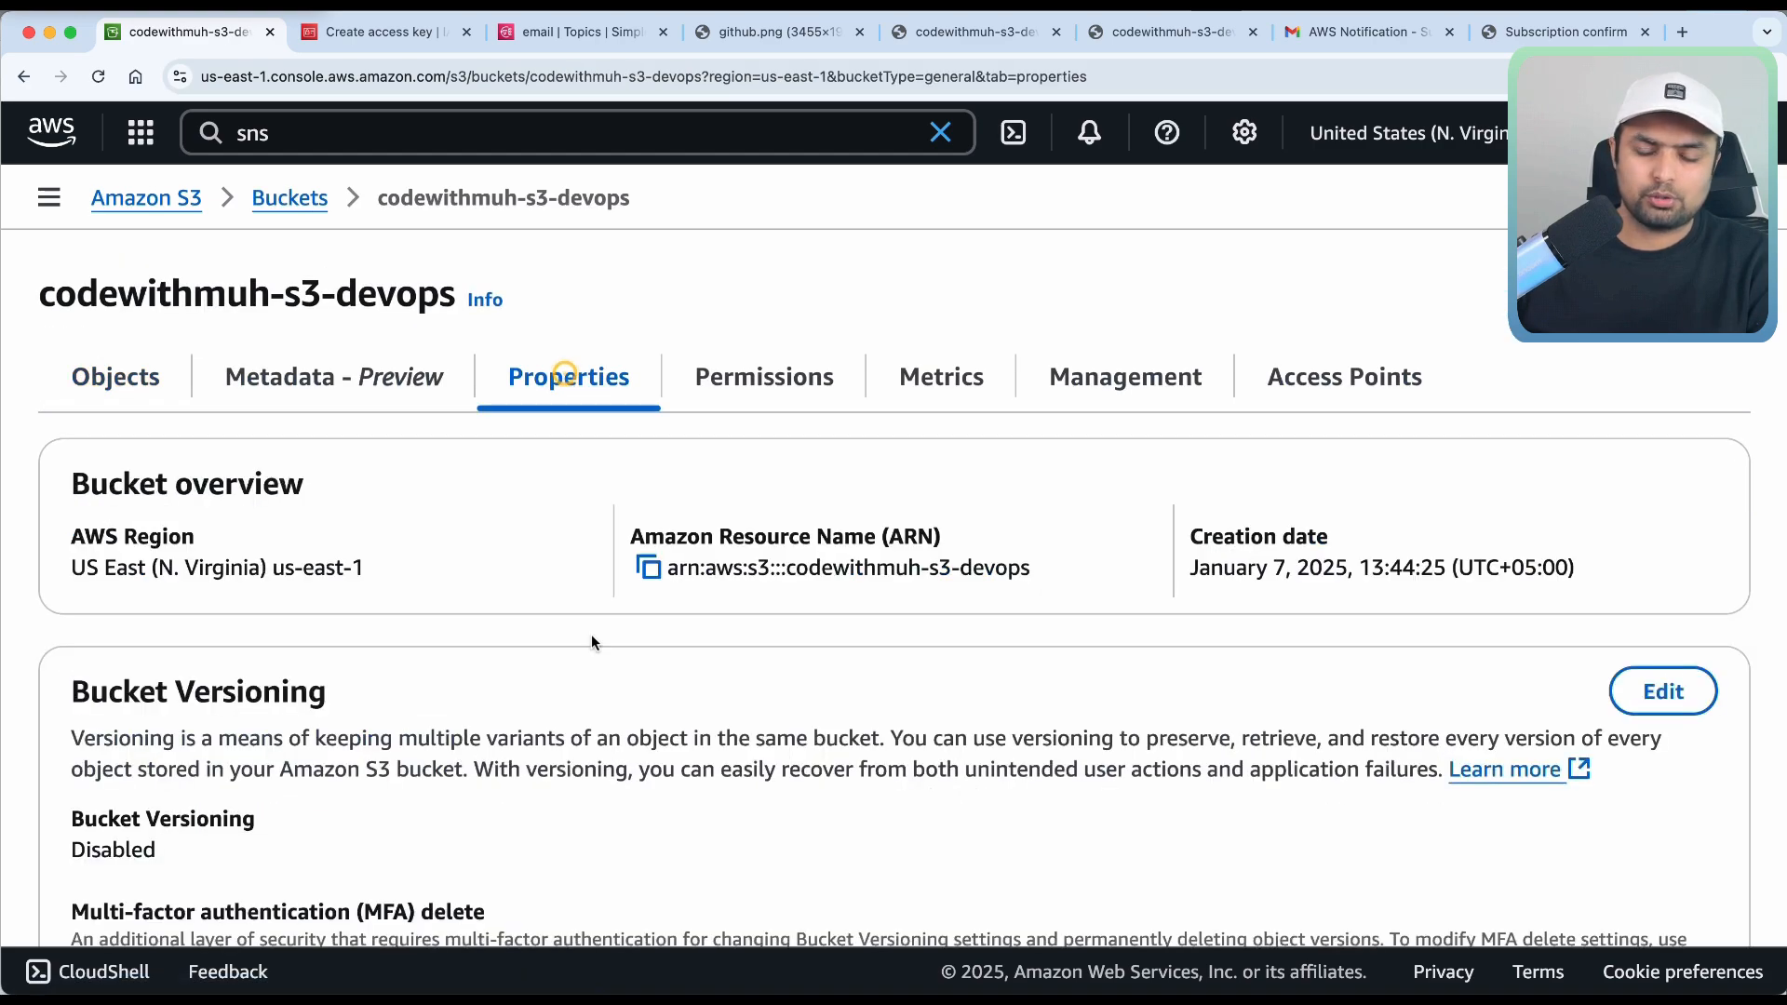
{"action": "scroll", "coordinate": [590, 634], "scroll_direction": "down", "scroll_amount": 15}
{"action": "scroll", "coordinate": [592, 641], "scroll_direction": "down", "scroll_amount": 7}
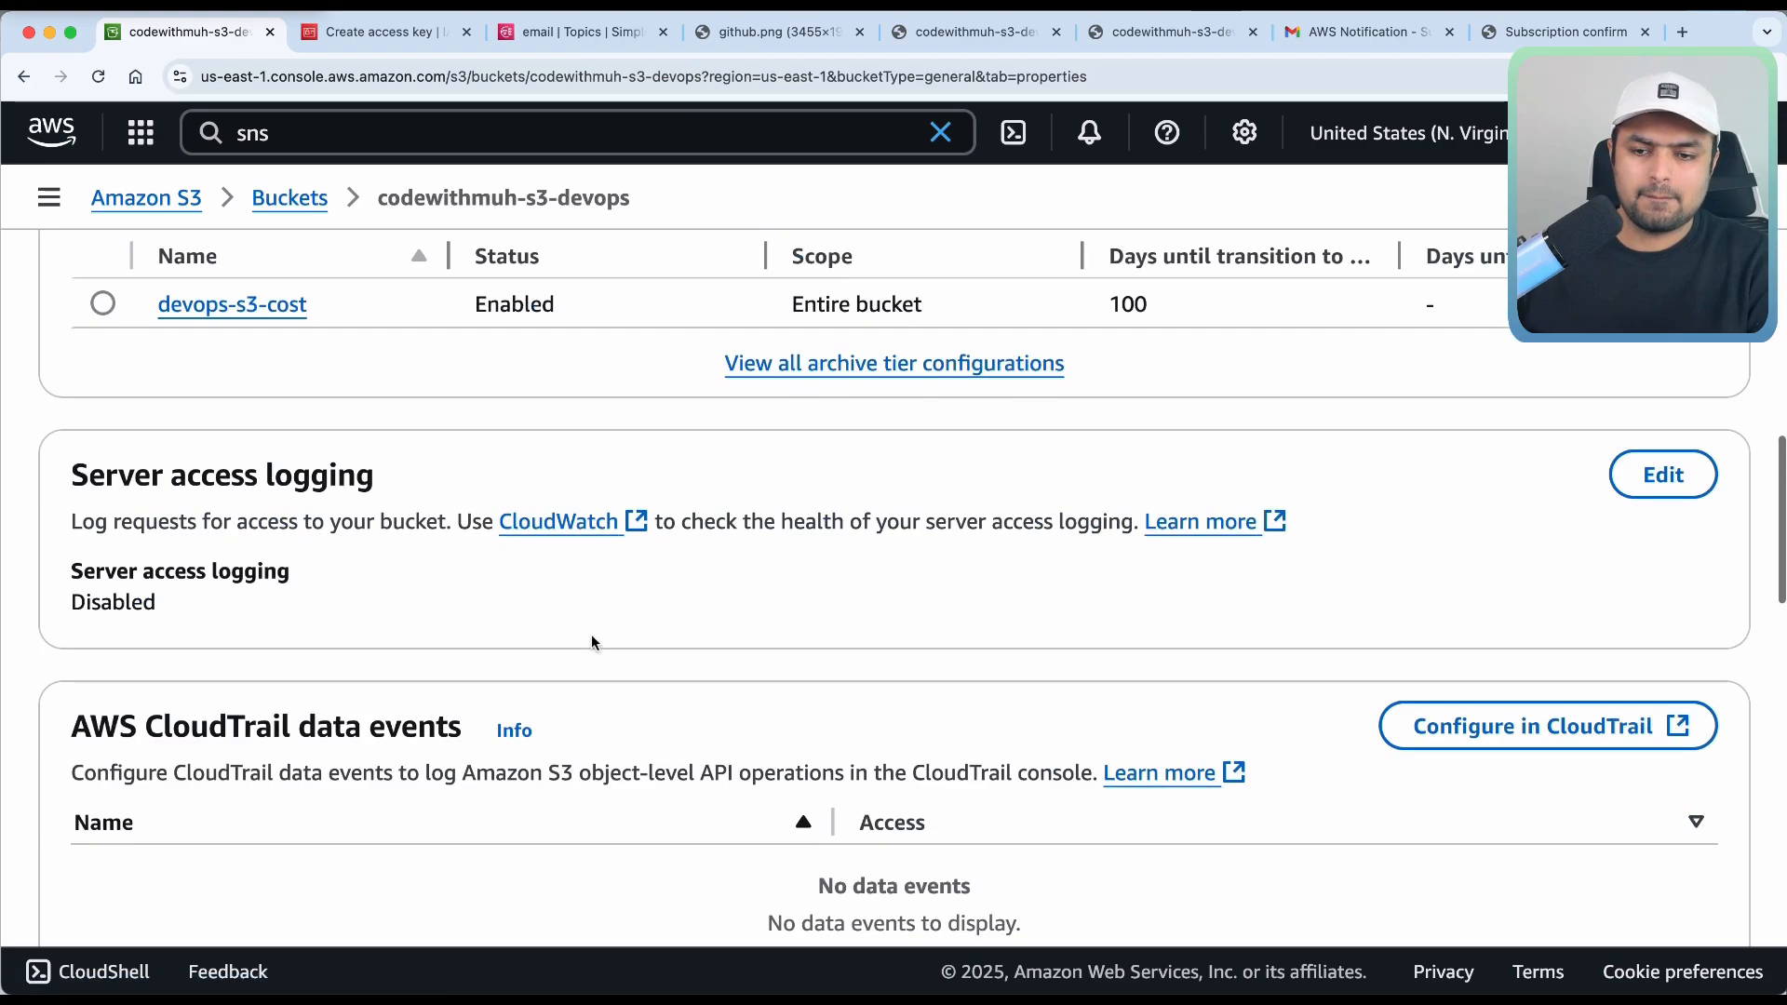
{"action": "scroll", "coordinate": [592, 641], "scroll_direction": "up", "scroll_amount": 4}
{"action": "scroll", "coordinate": [592, 641], "scroll_direction": "down", "scroll_amount": 10}
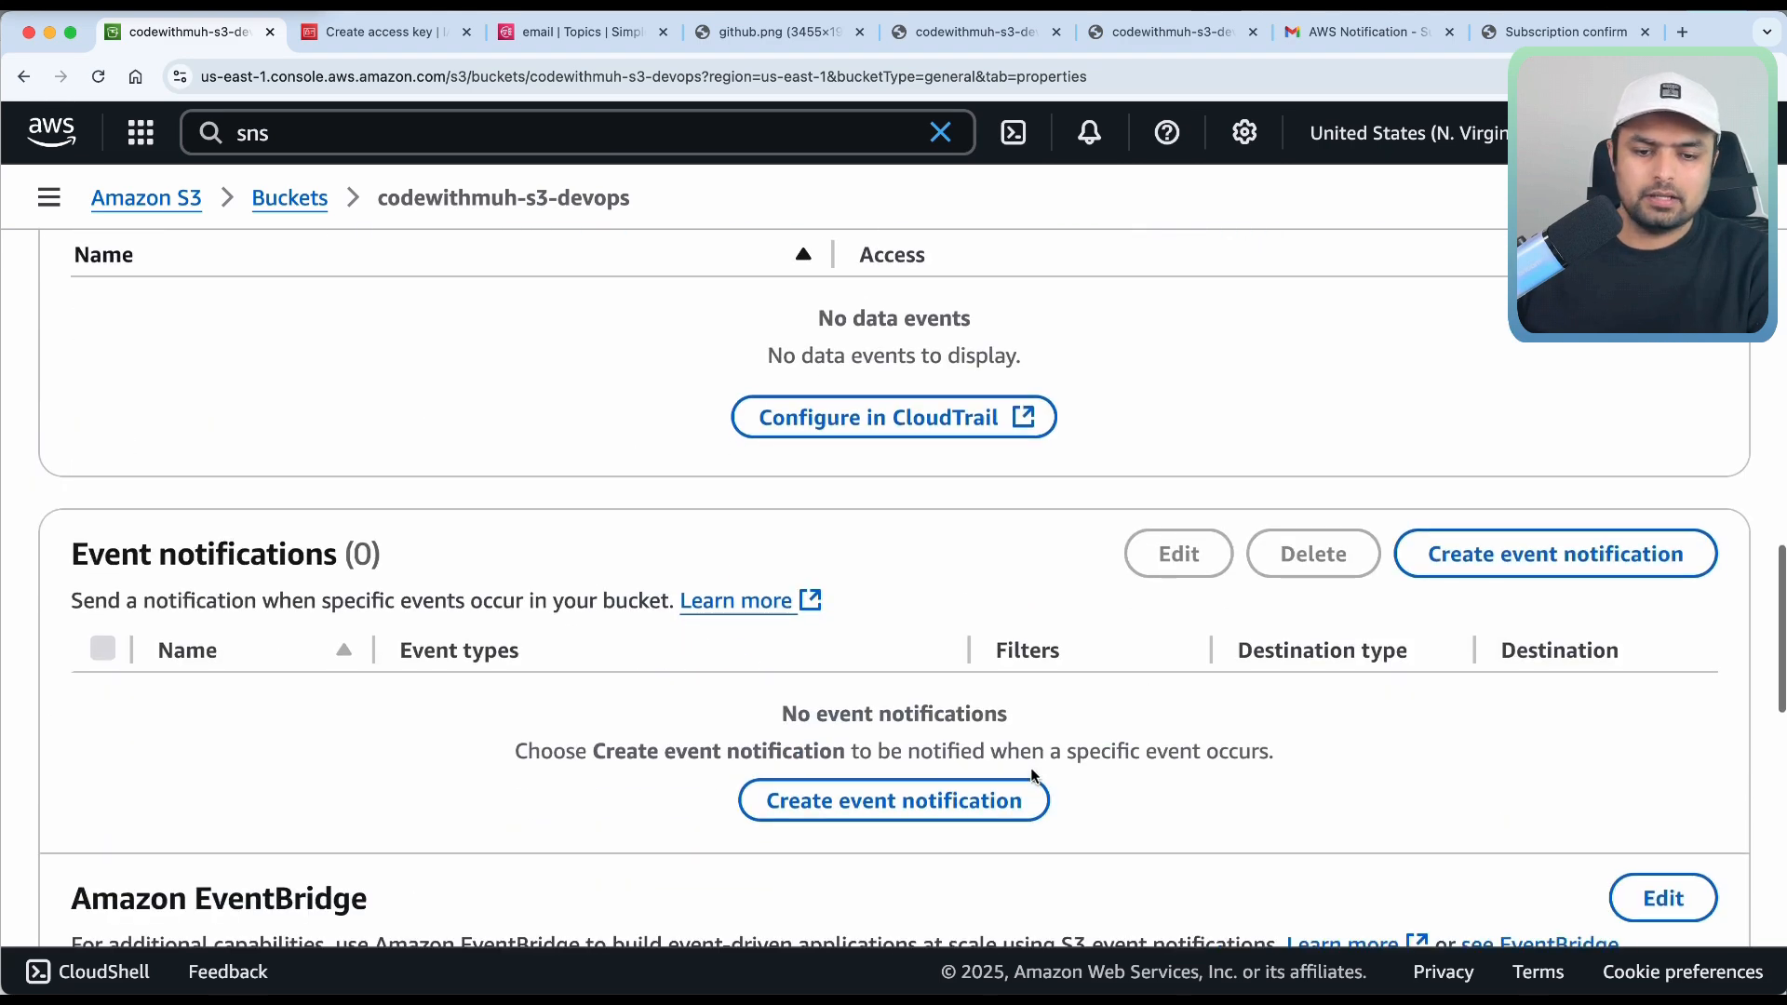
Create event notification 'events' with the email SNS topic as its destination and save it.
{"action": "left_click", "coordinate": [1010, 791]}
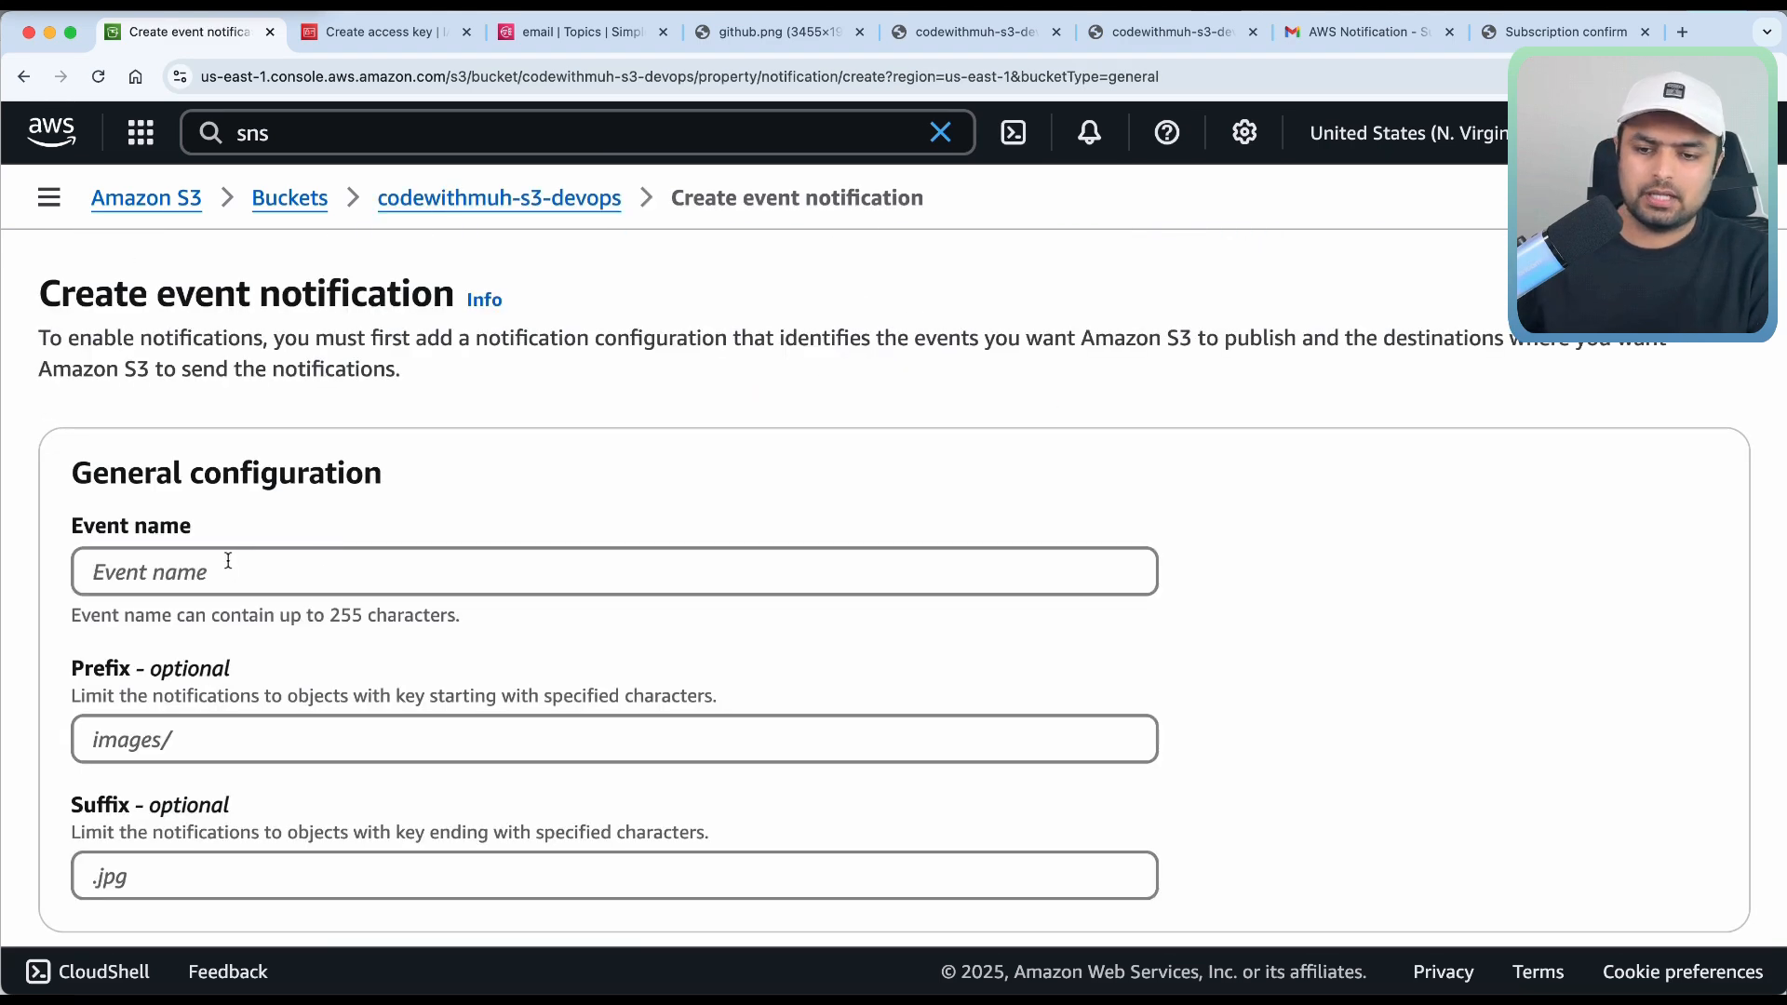
{"action": "left_click", "coordinate": [228, 560]}
{"action": "type", "text": "events"}
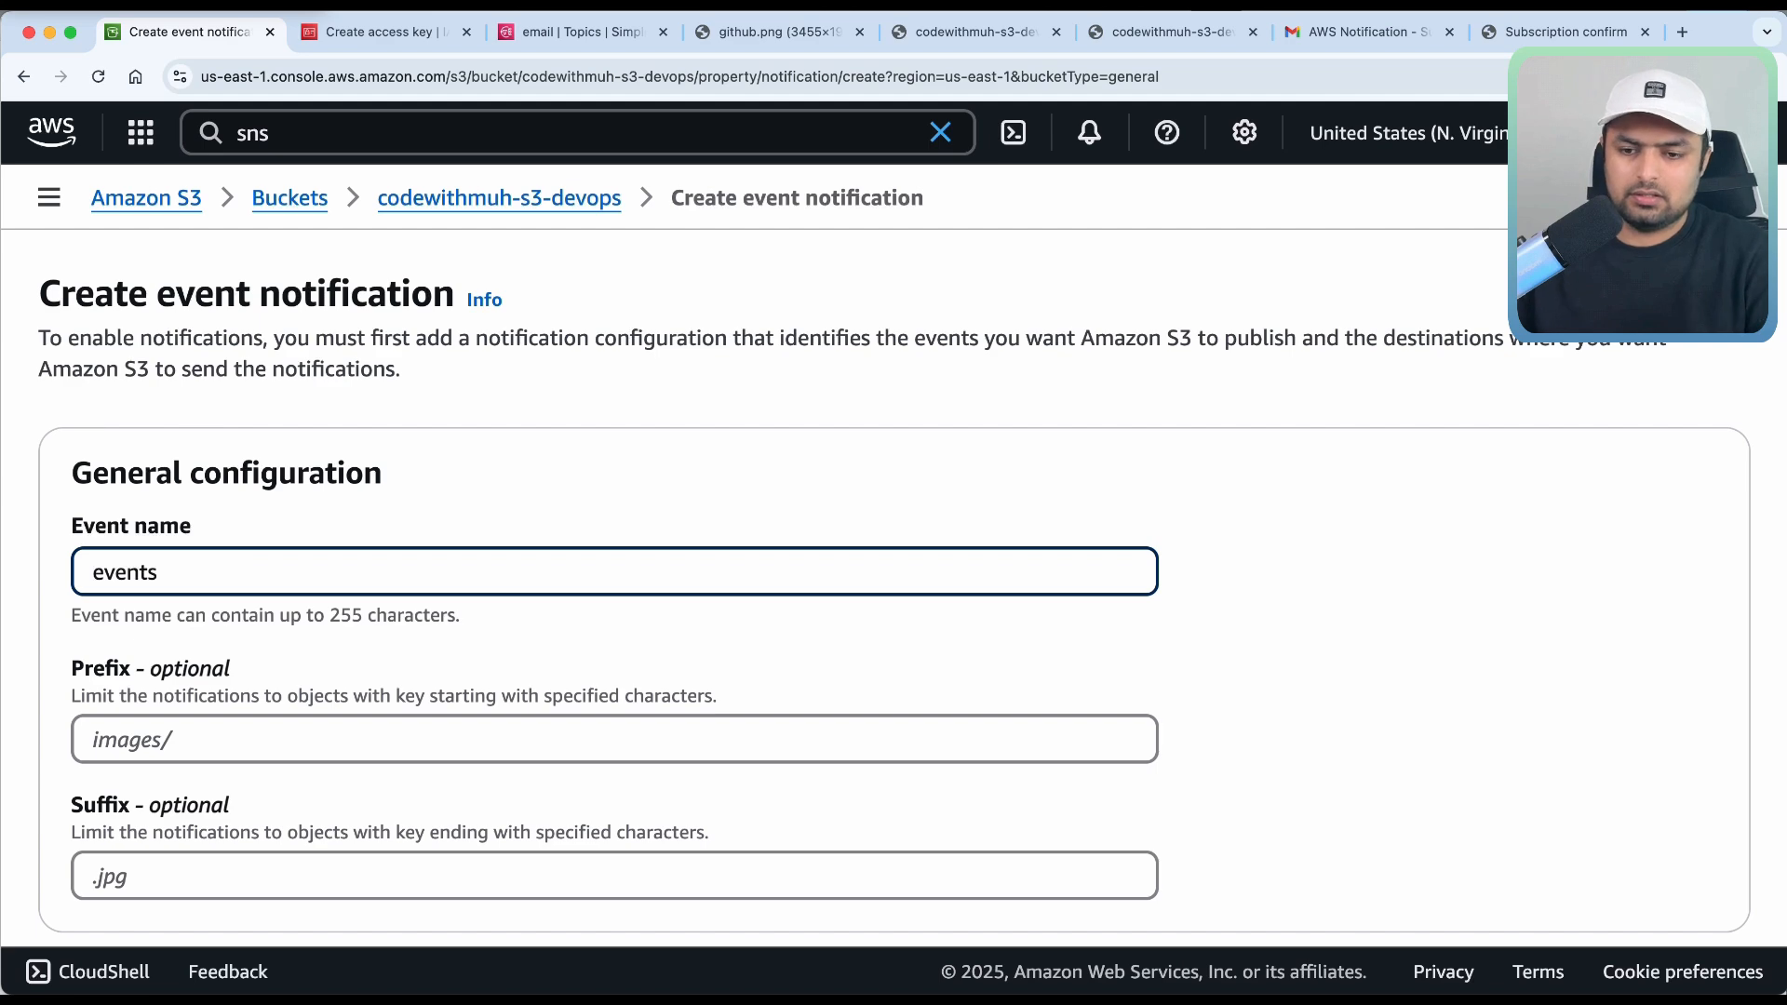
{"action": "scroll", "coordinate": [108, 667], "scroll_direction": "down", "scroll_amount": 7}
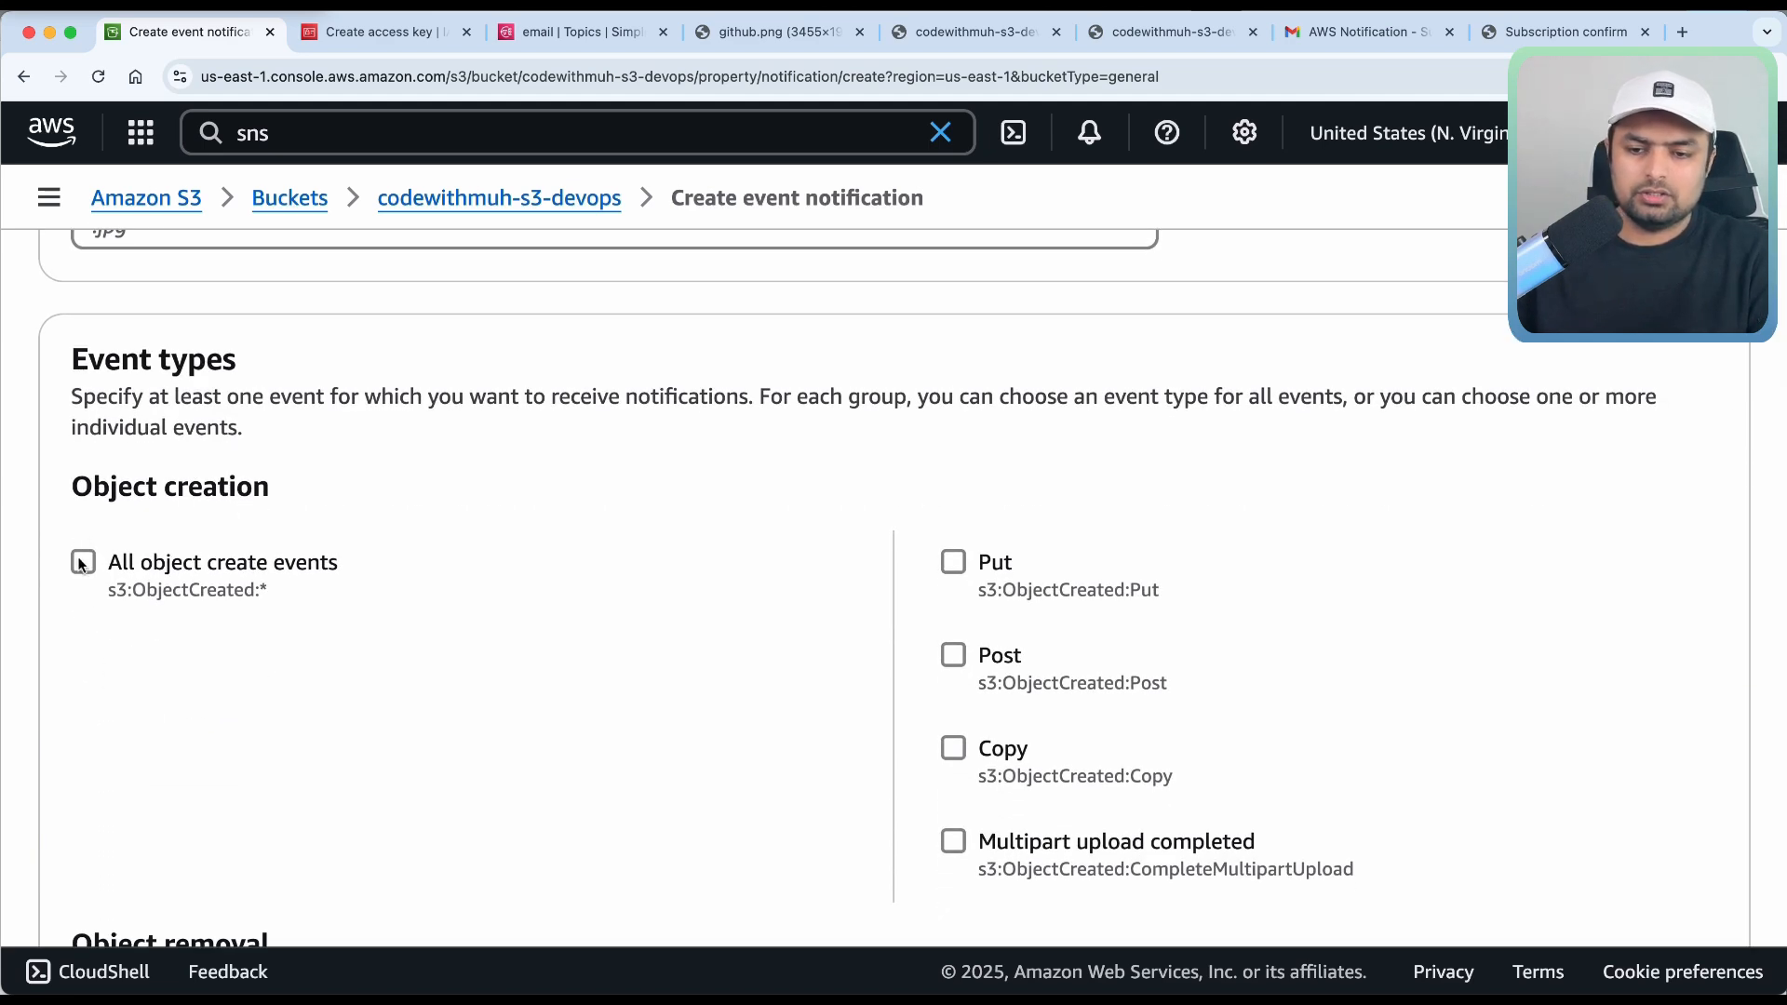
{"action": "scroll", "coordinate": [559, 566], "scroll_direction": "down", "scroll_amount": 2}
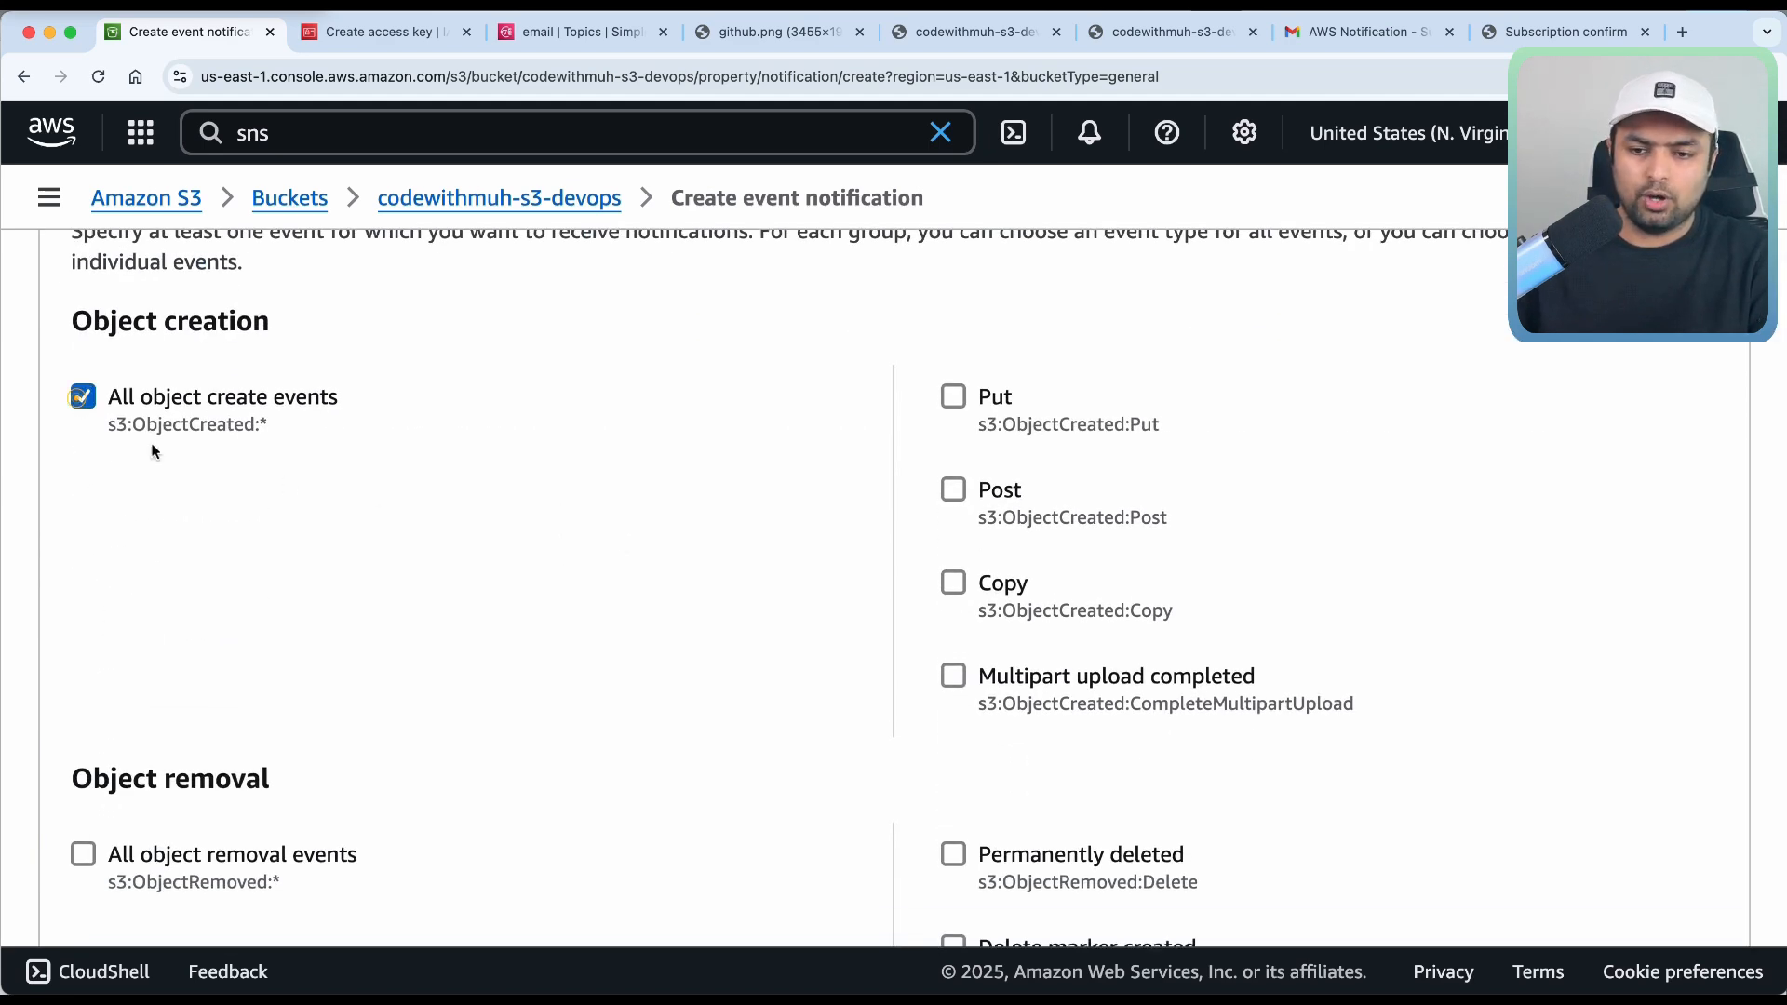
{"action": "scroll", "coordinate": [473, 711], "scroll_direction": "down", "scroll_amount": 20}
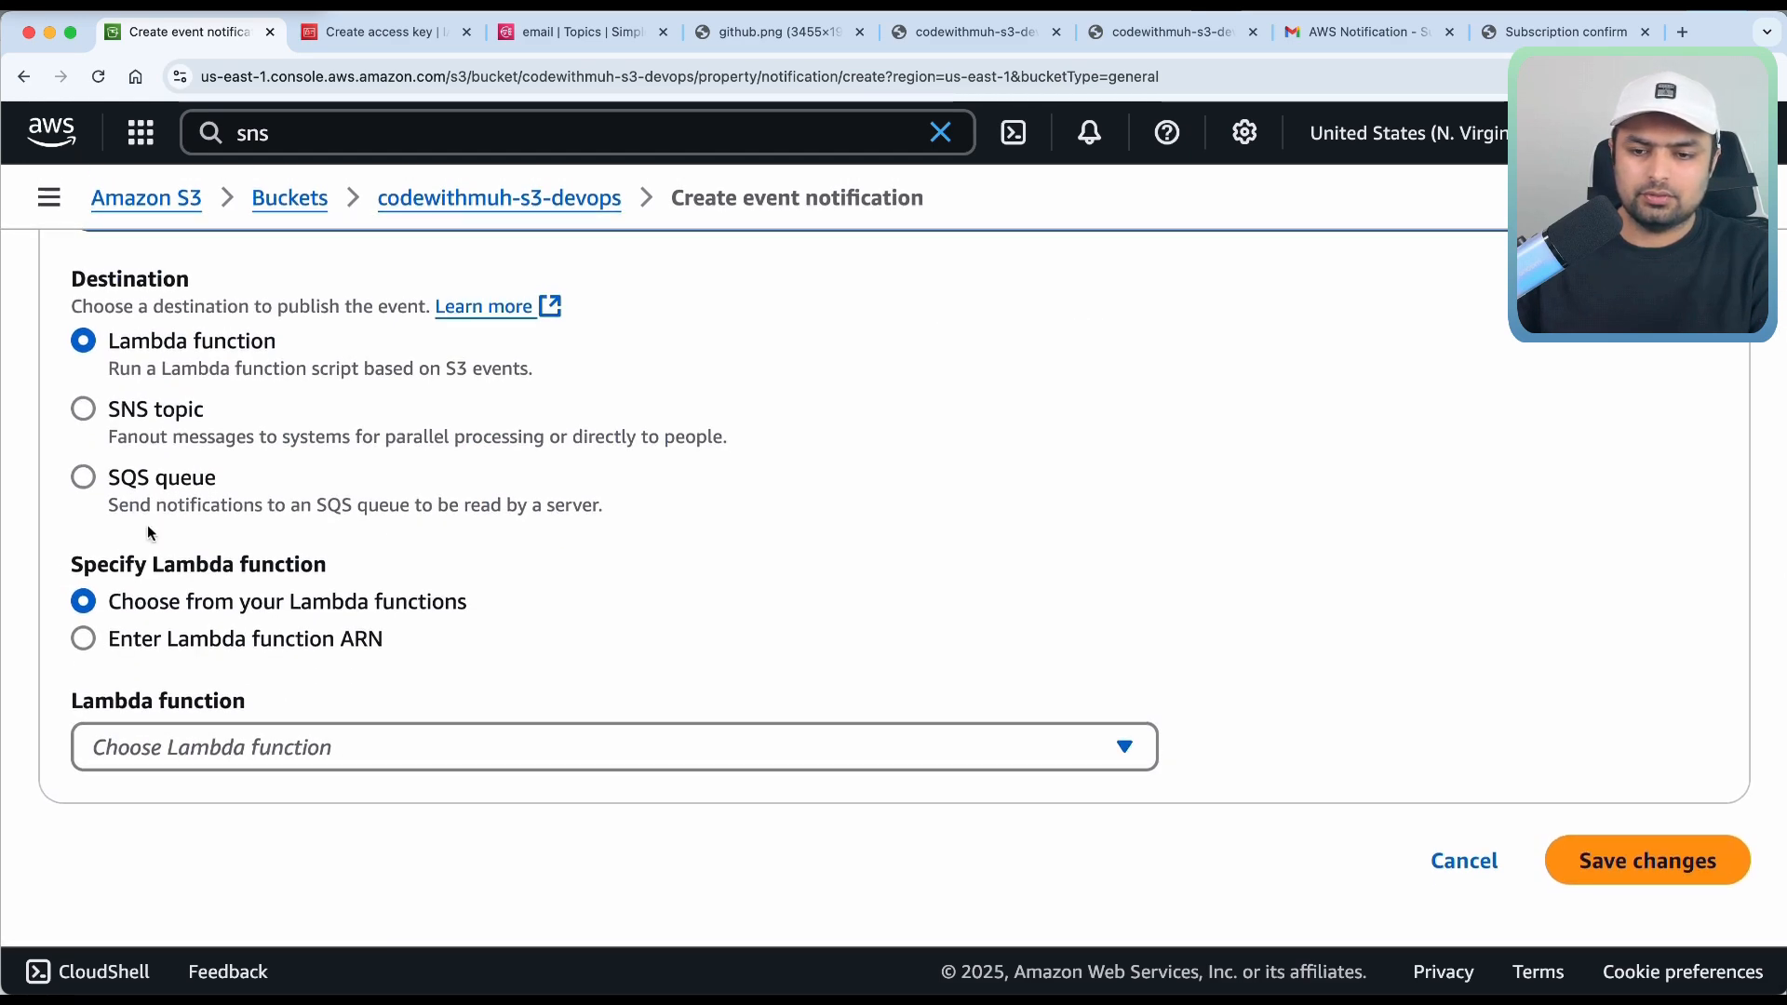
{"action": "left_click", "coordinate": [114, 410]}
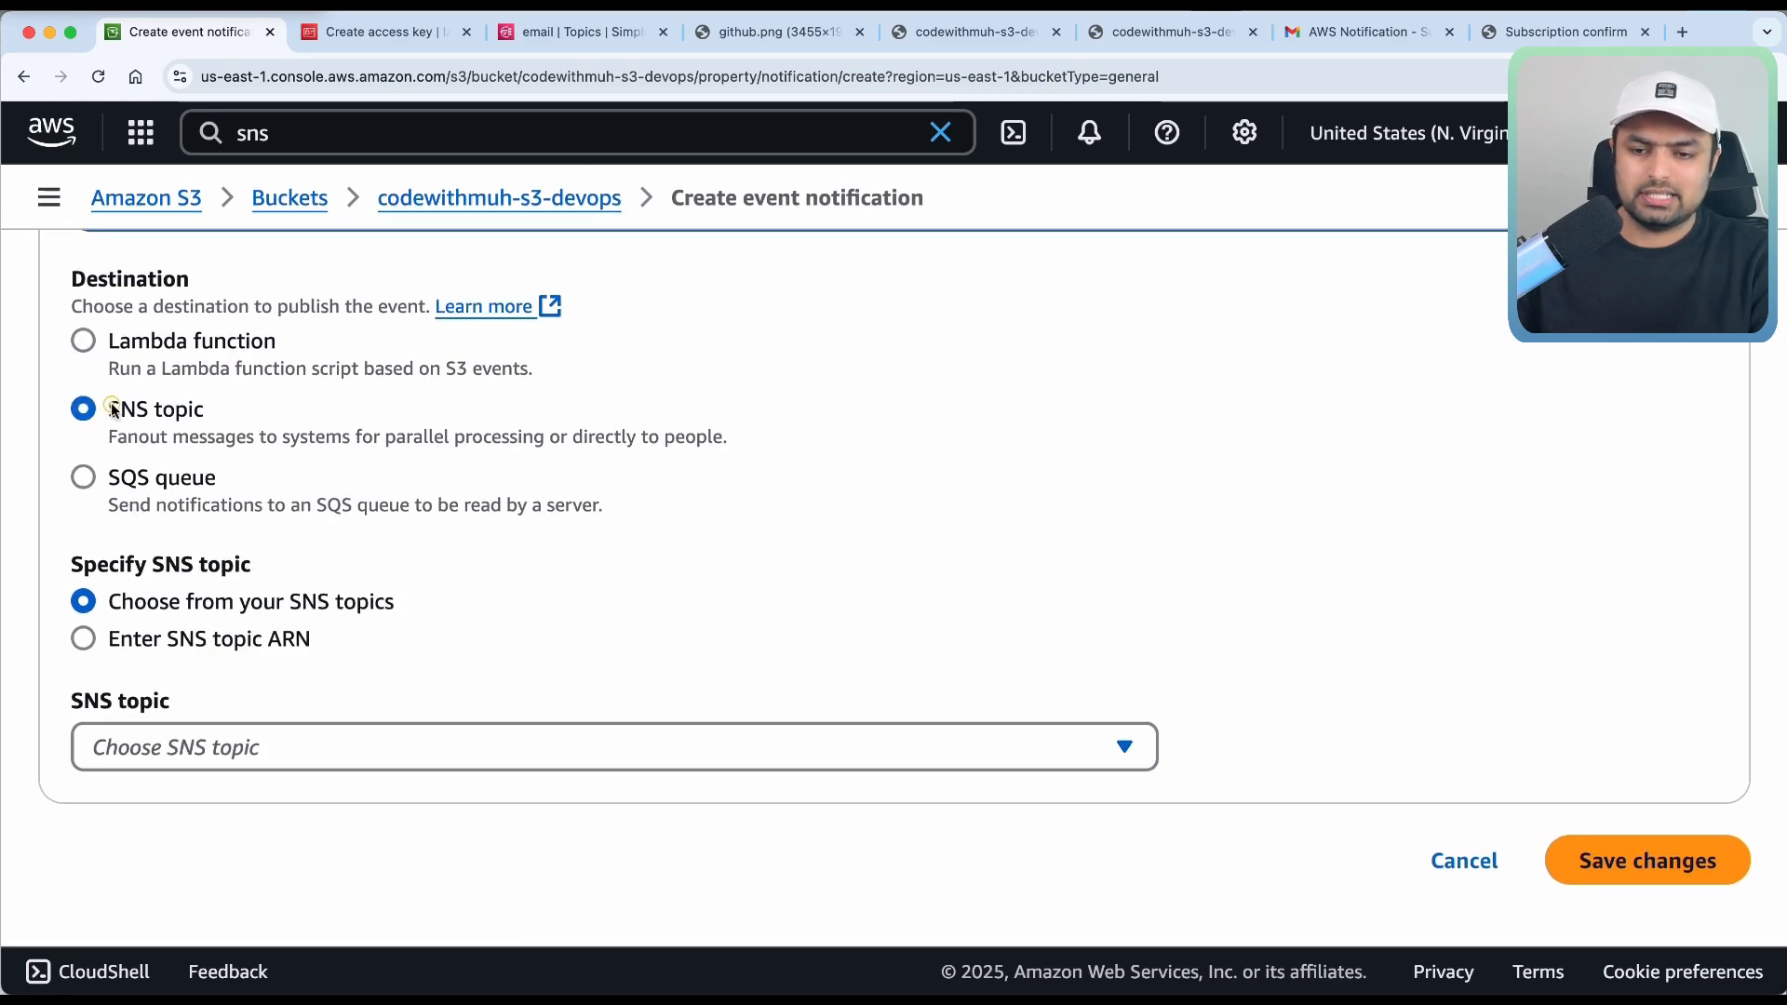
{"action": "left_click", "coordinate": [160, 762]}
{"action": "left_click", "coordinate": [165, 845]}
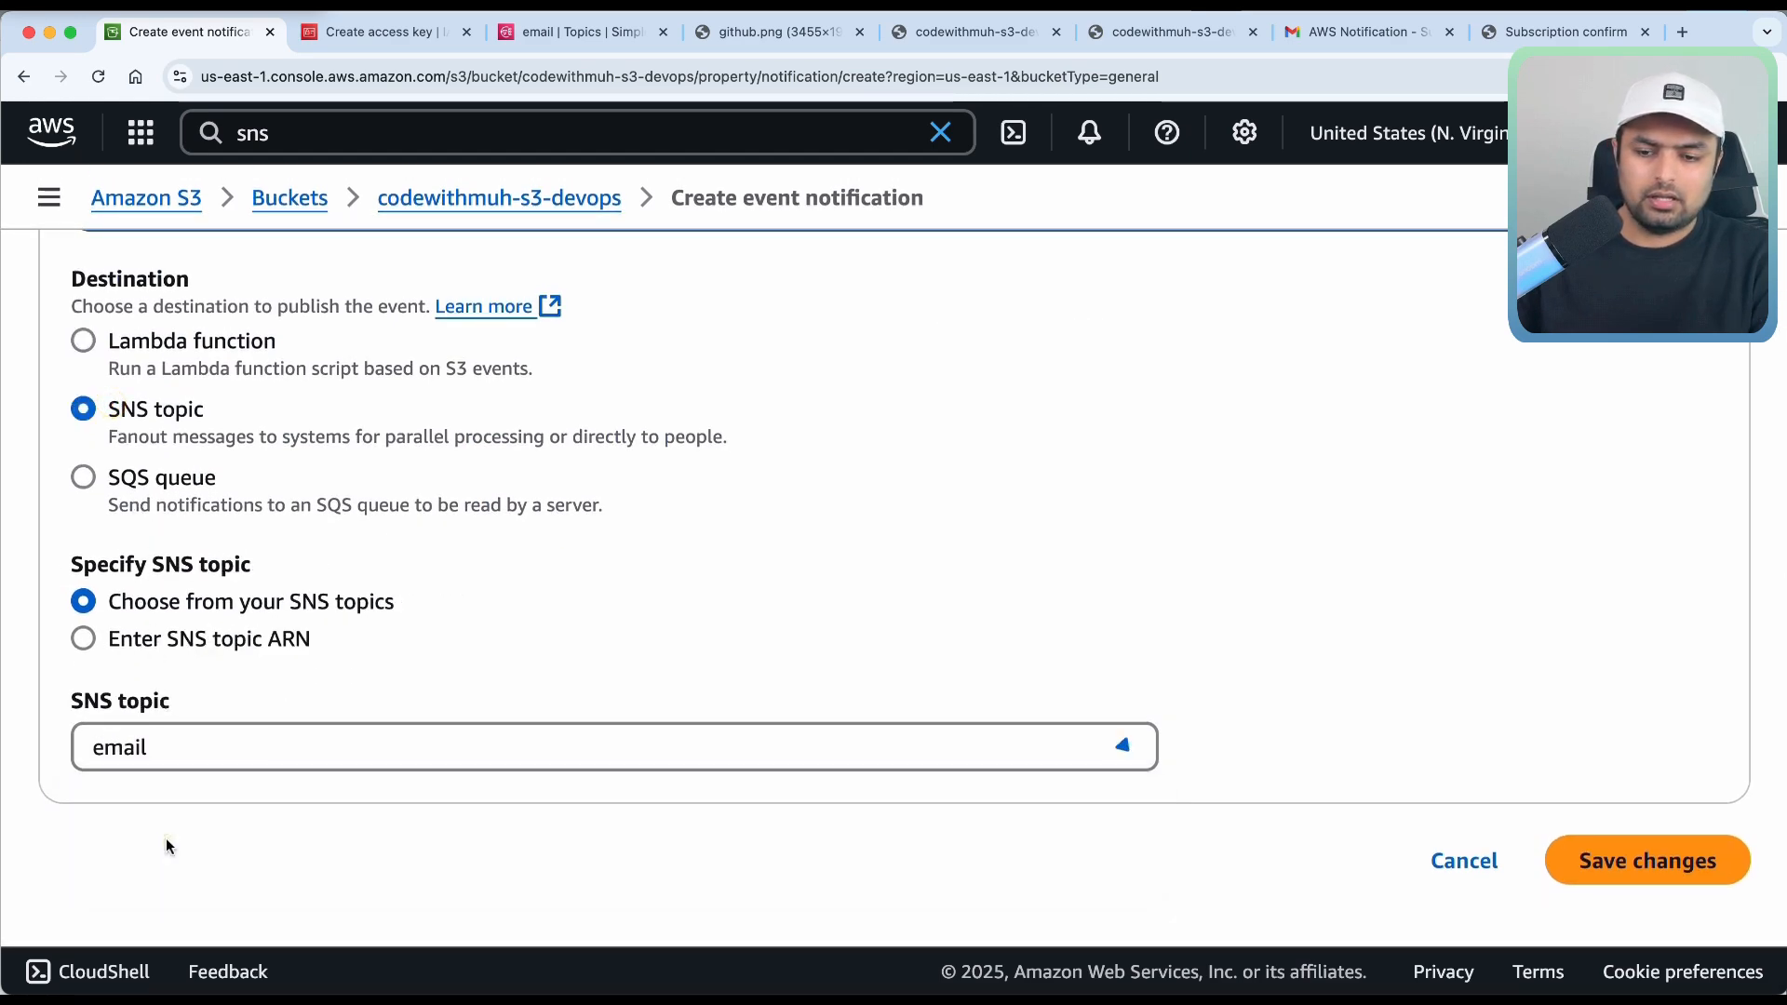
{"action": "left_click", "coordinate": [1633, 863]}
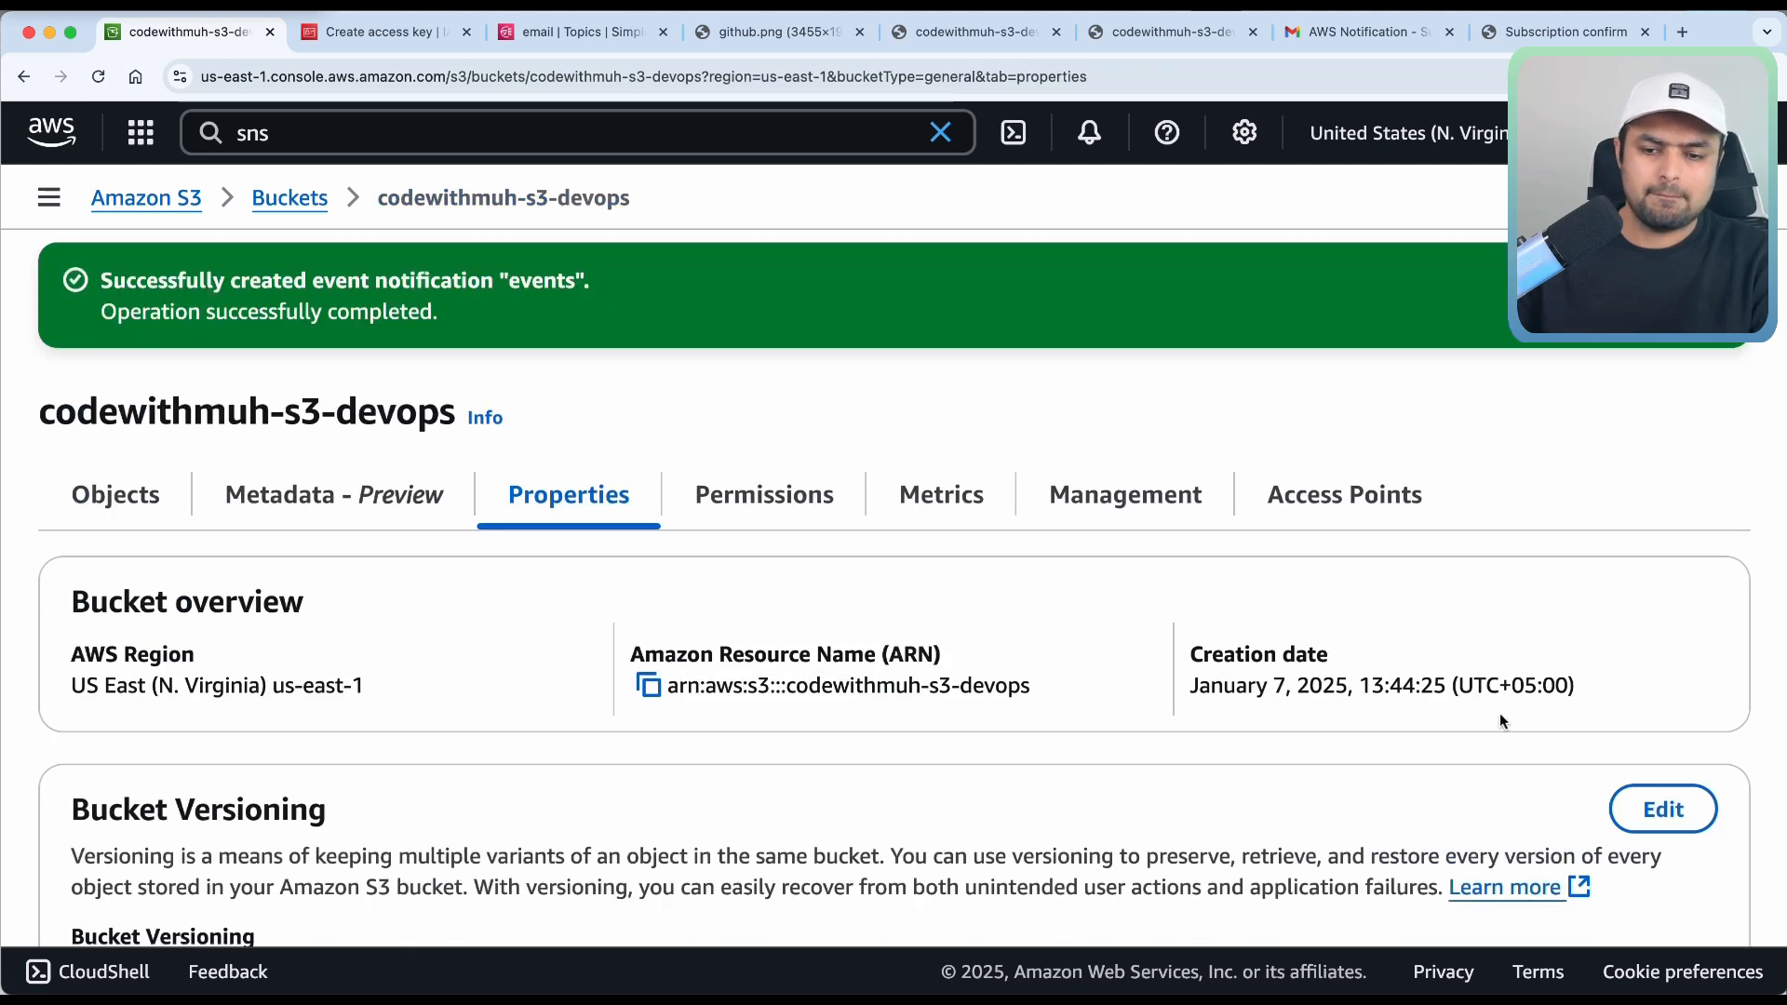
{"action": "scroll", "coordinate": [1314, 557], "scroll_direction": "down", "scroll_amount": 2}
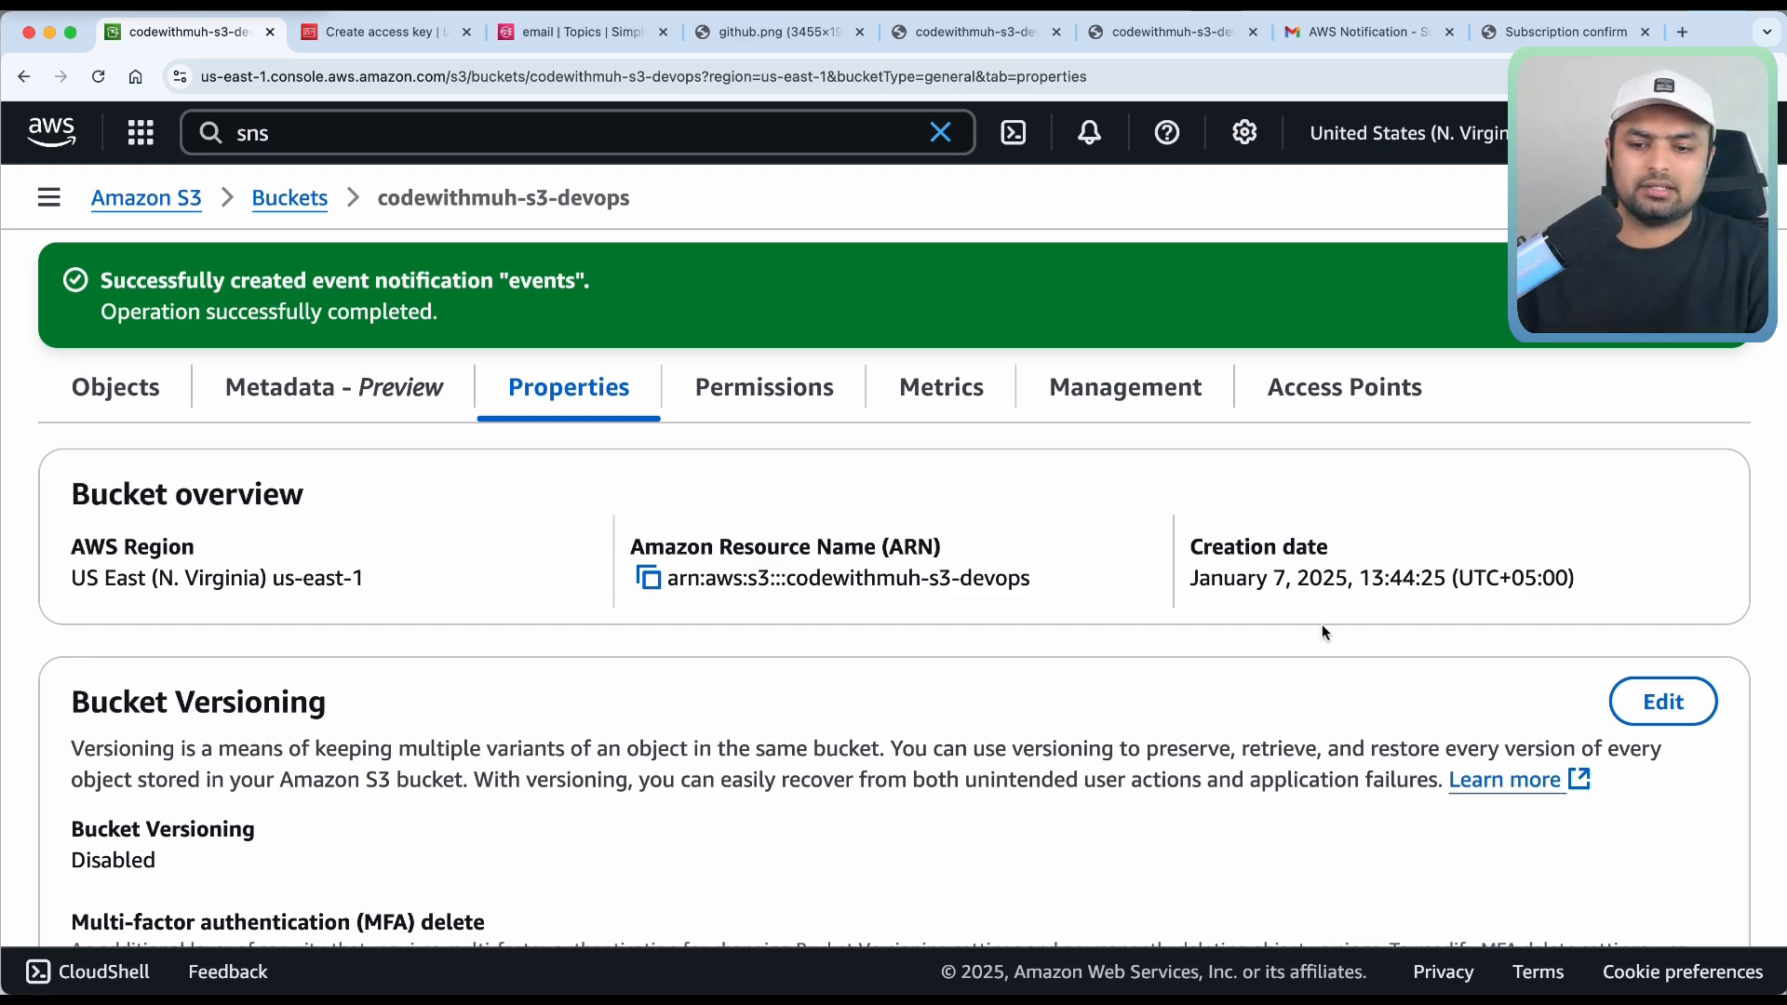
{"action": "scroll", "coordinate": [1325, 630], "scroll_direction": "down", "scroll_amount": 5}
{"action": "scroll", "coordinate": [1322, 624], "scroll_direction": "up", "scroll_amount": 6}
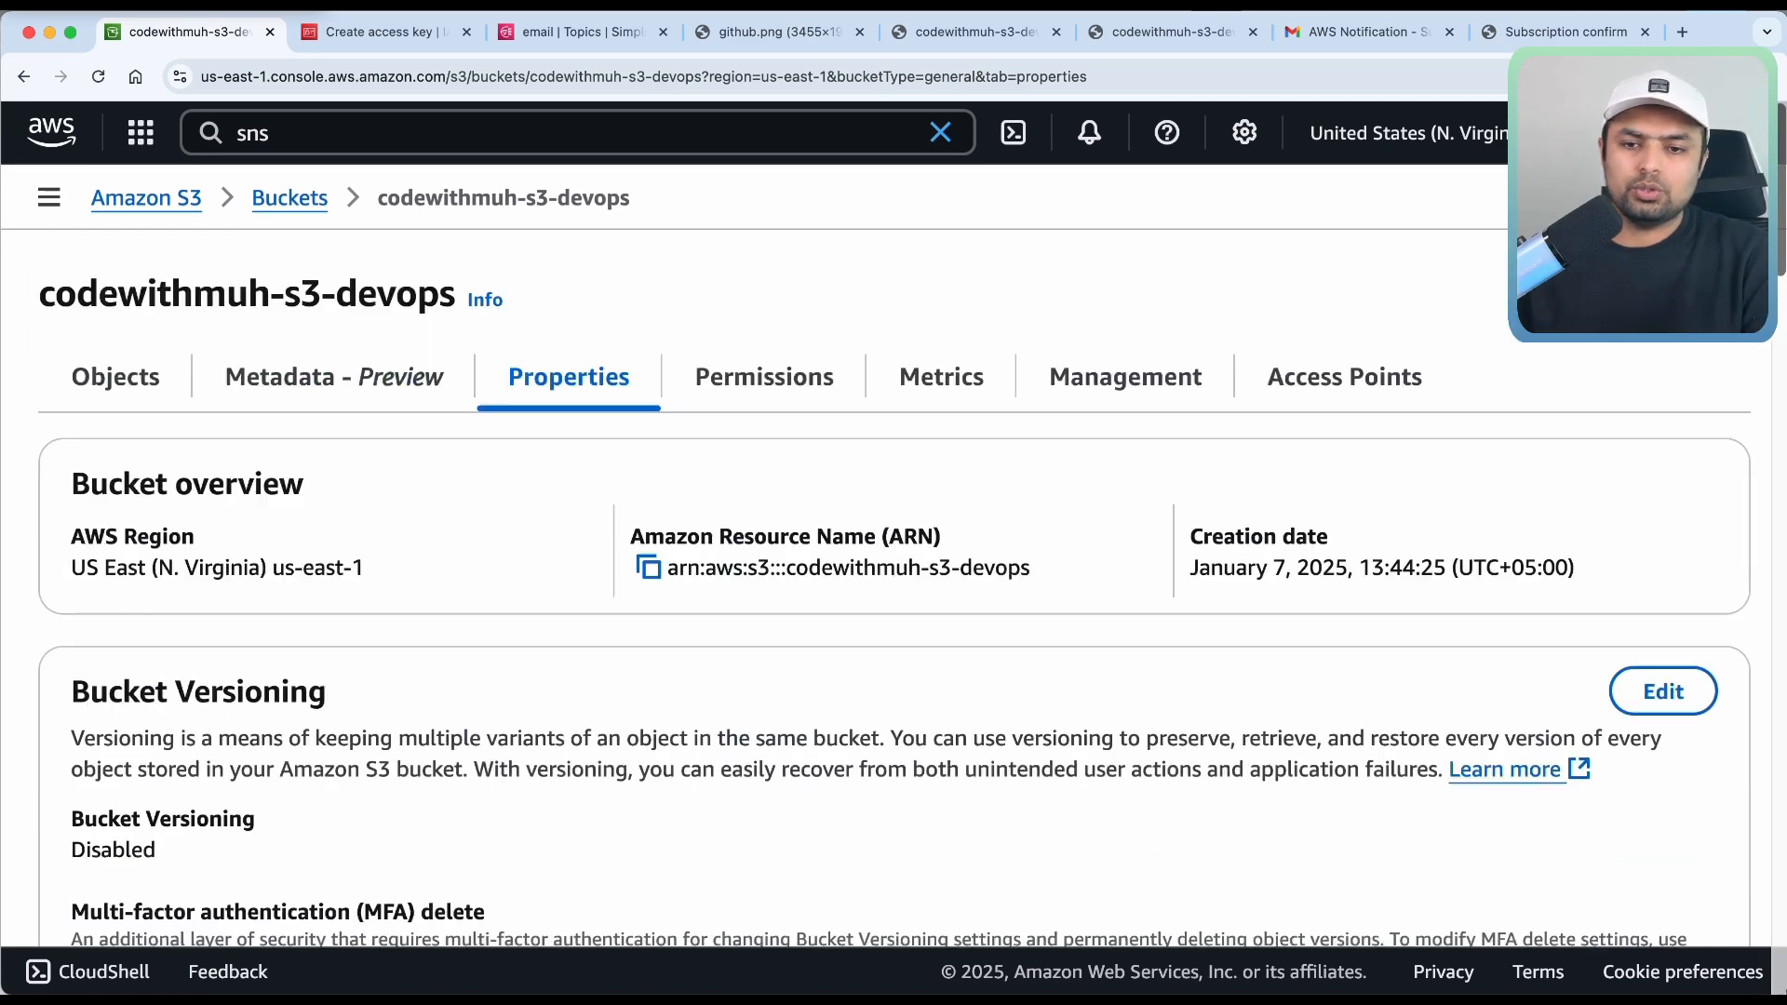
Select github.png in codewithmuh-s3-devops and delete it, confirming with the pasted 'permanently delete' phrase.
{"action": "left_click", "coordinate": [290, 198]}
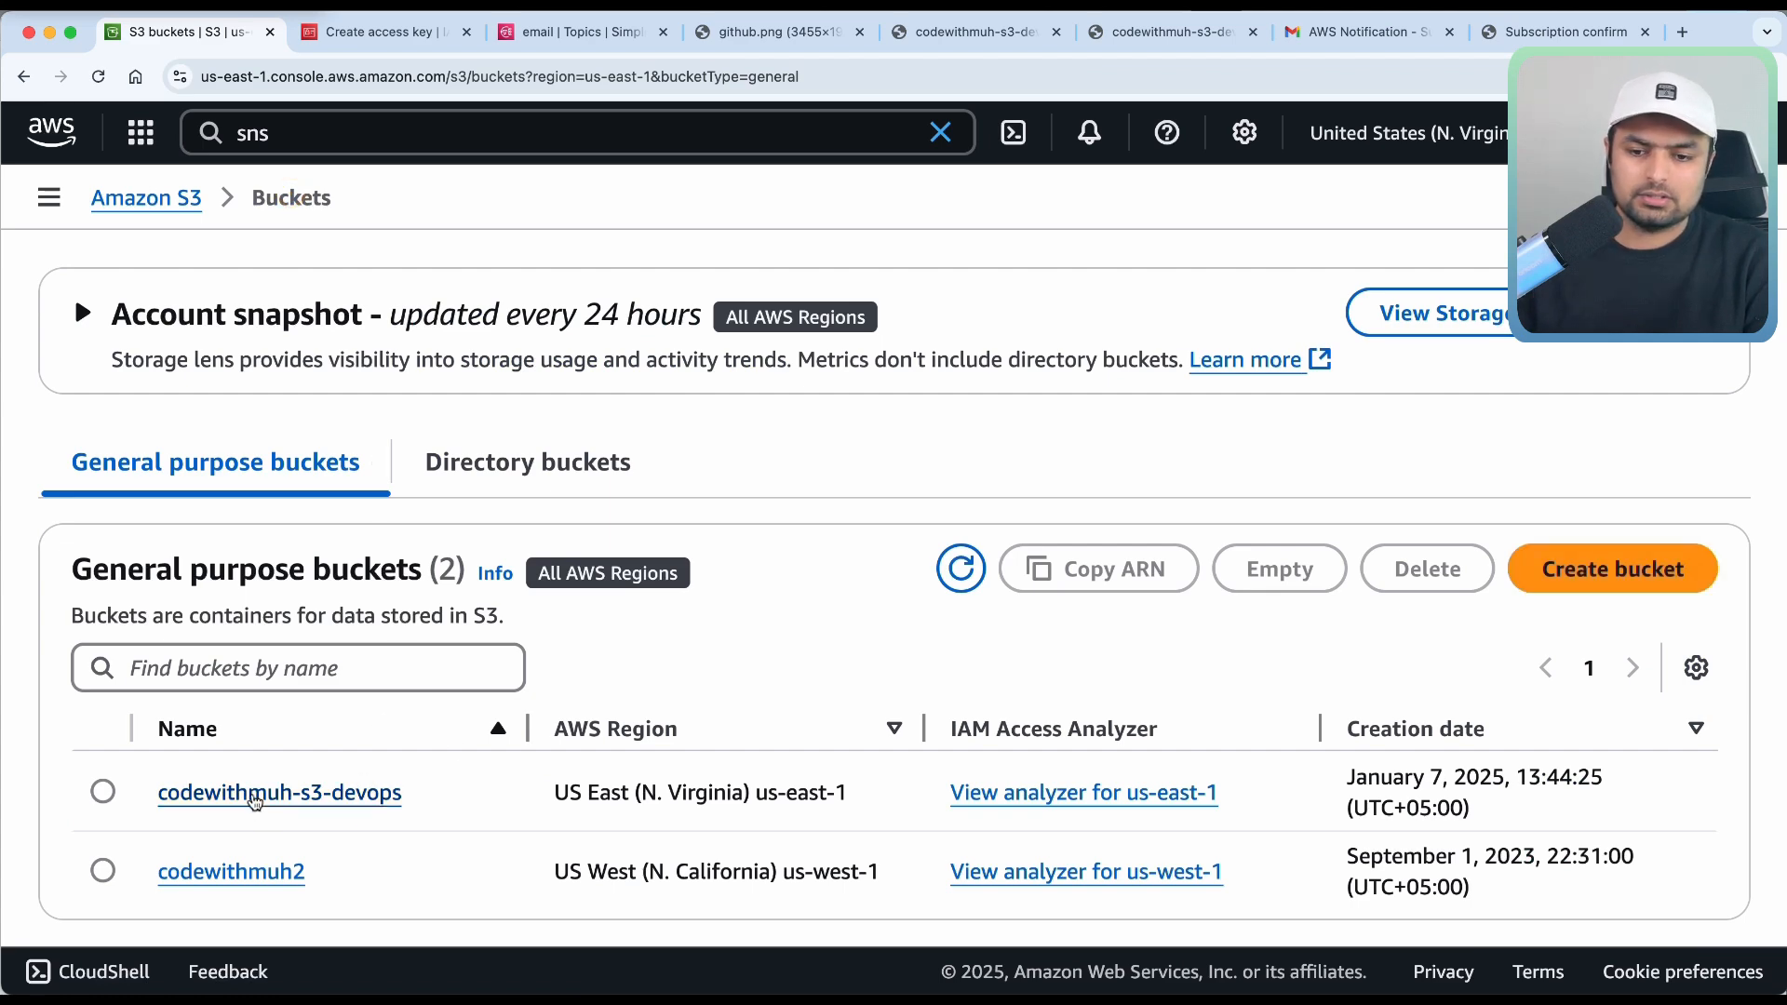
{"action": "left_click", "coordinate": [270, 793]}
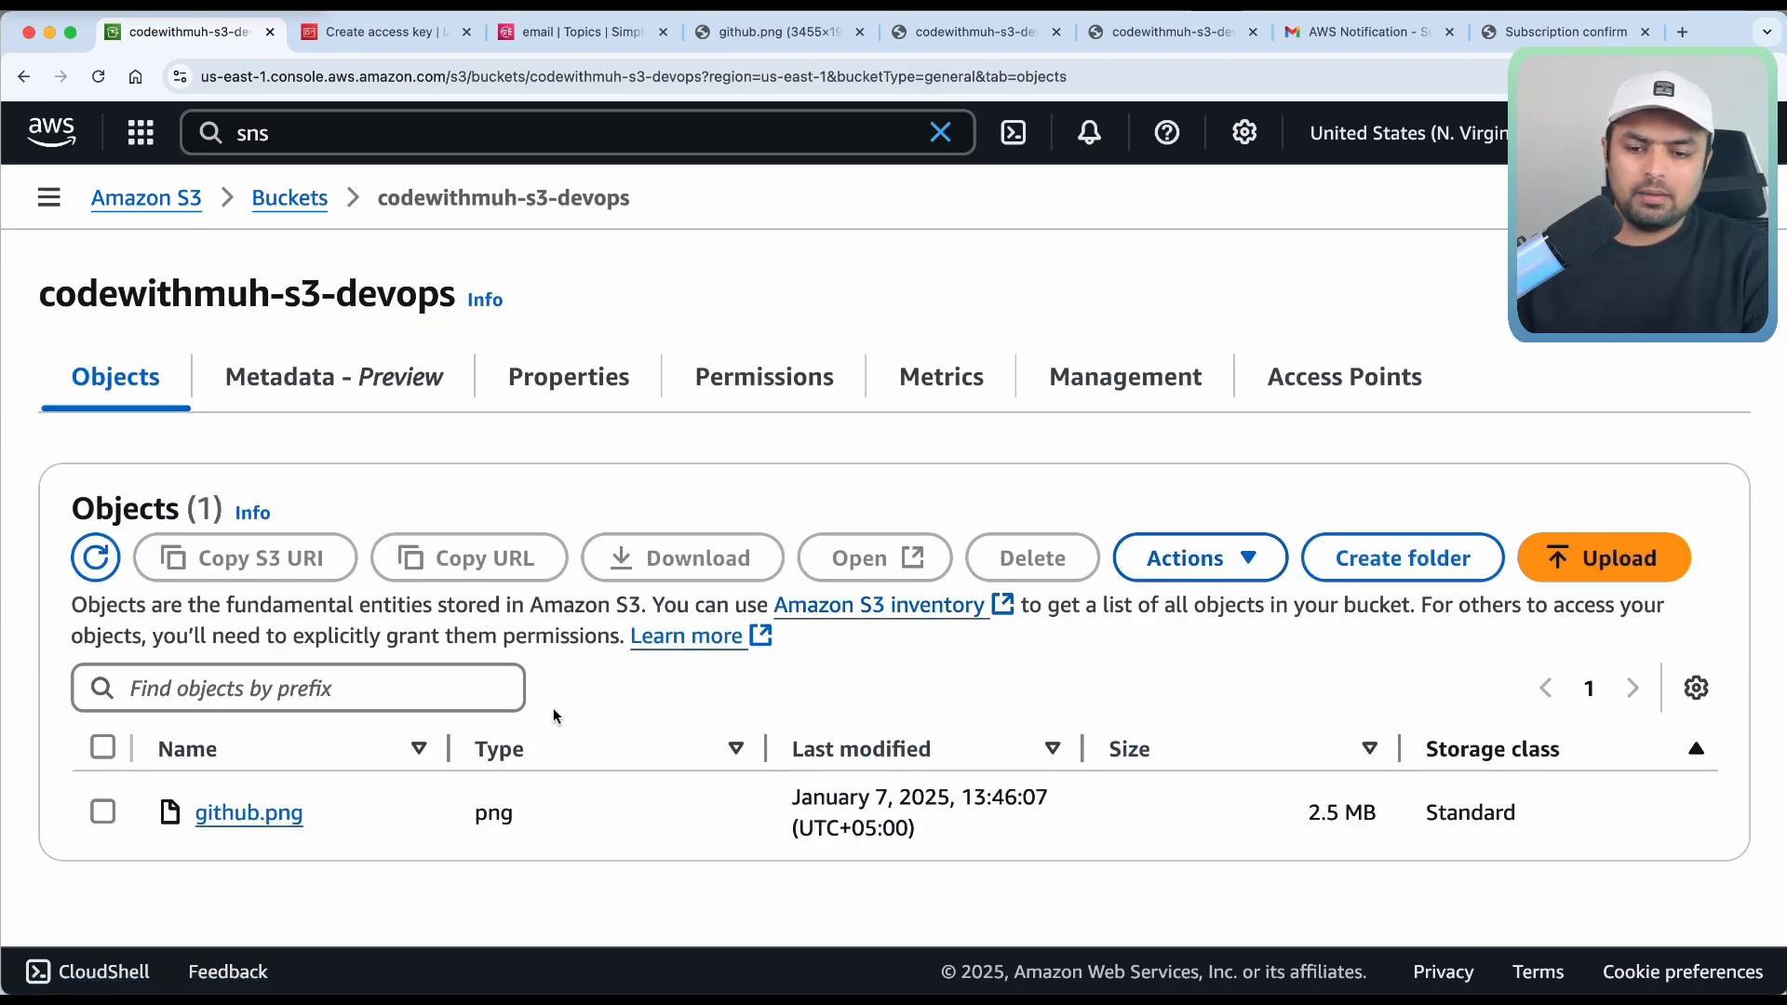
{"action": "left_click", "coordinate": [105, 814]}
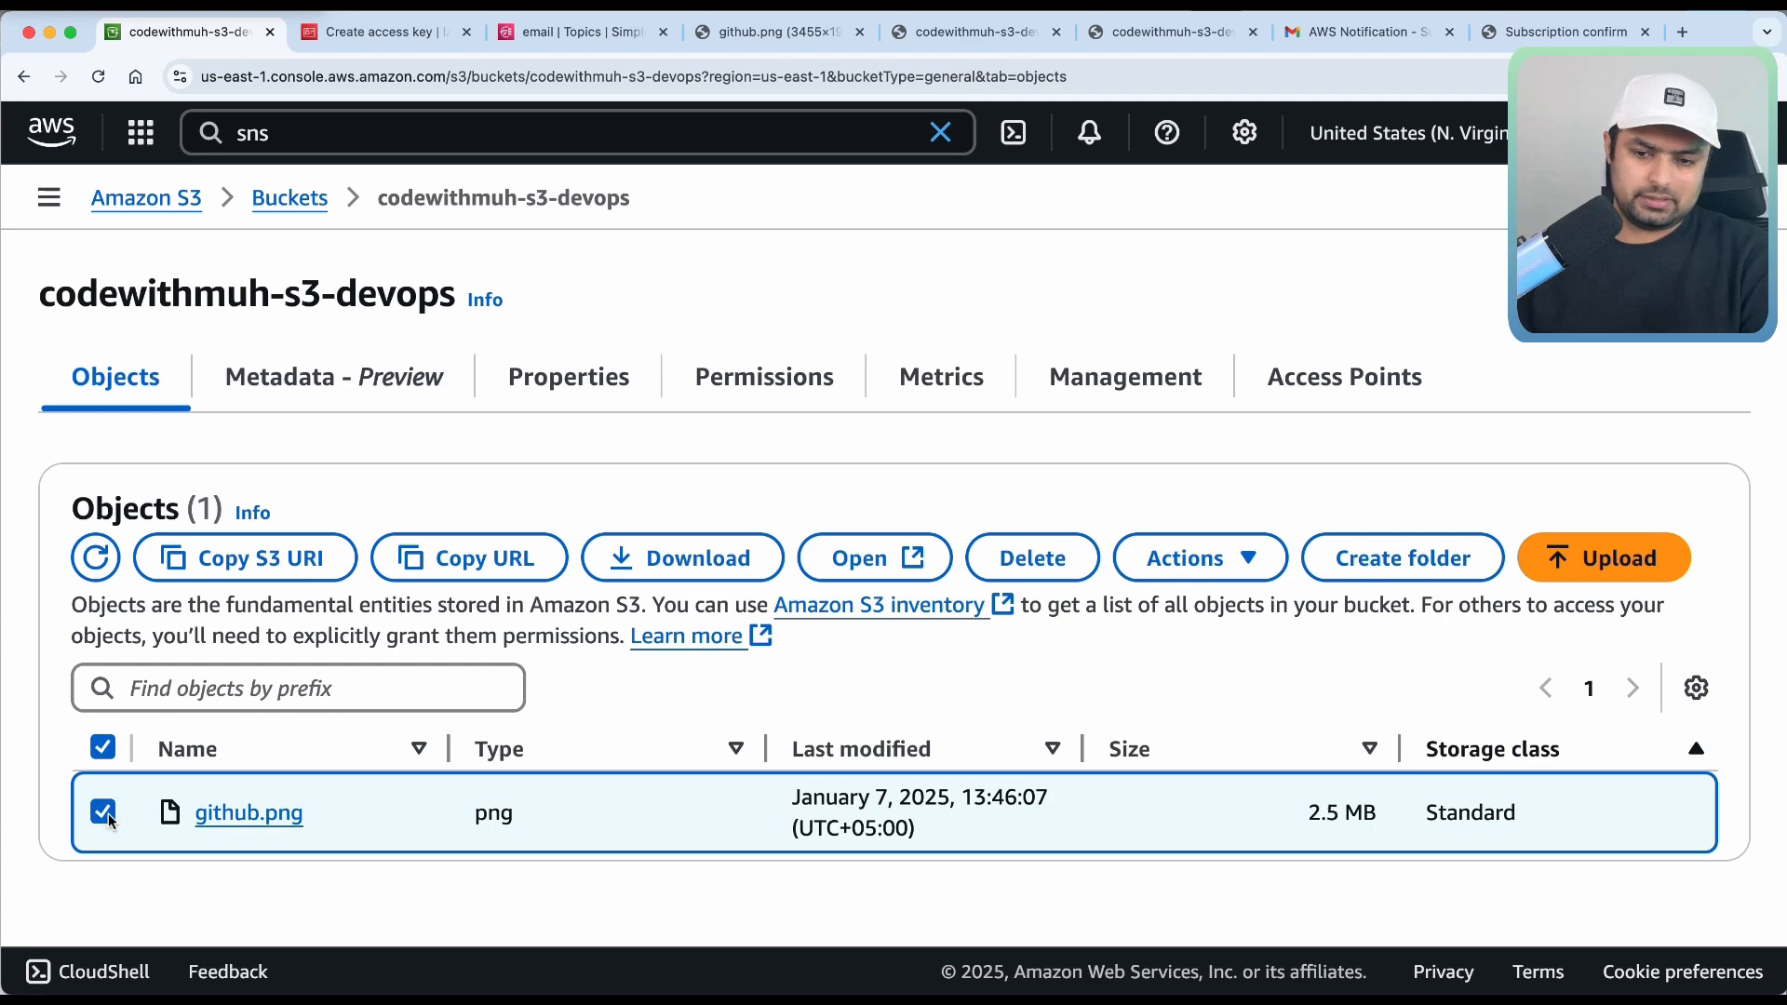
{"action": "left_click", "coordinate": [1038, 559]}
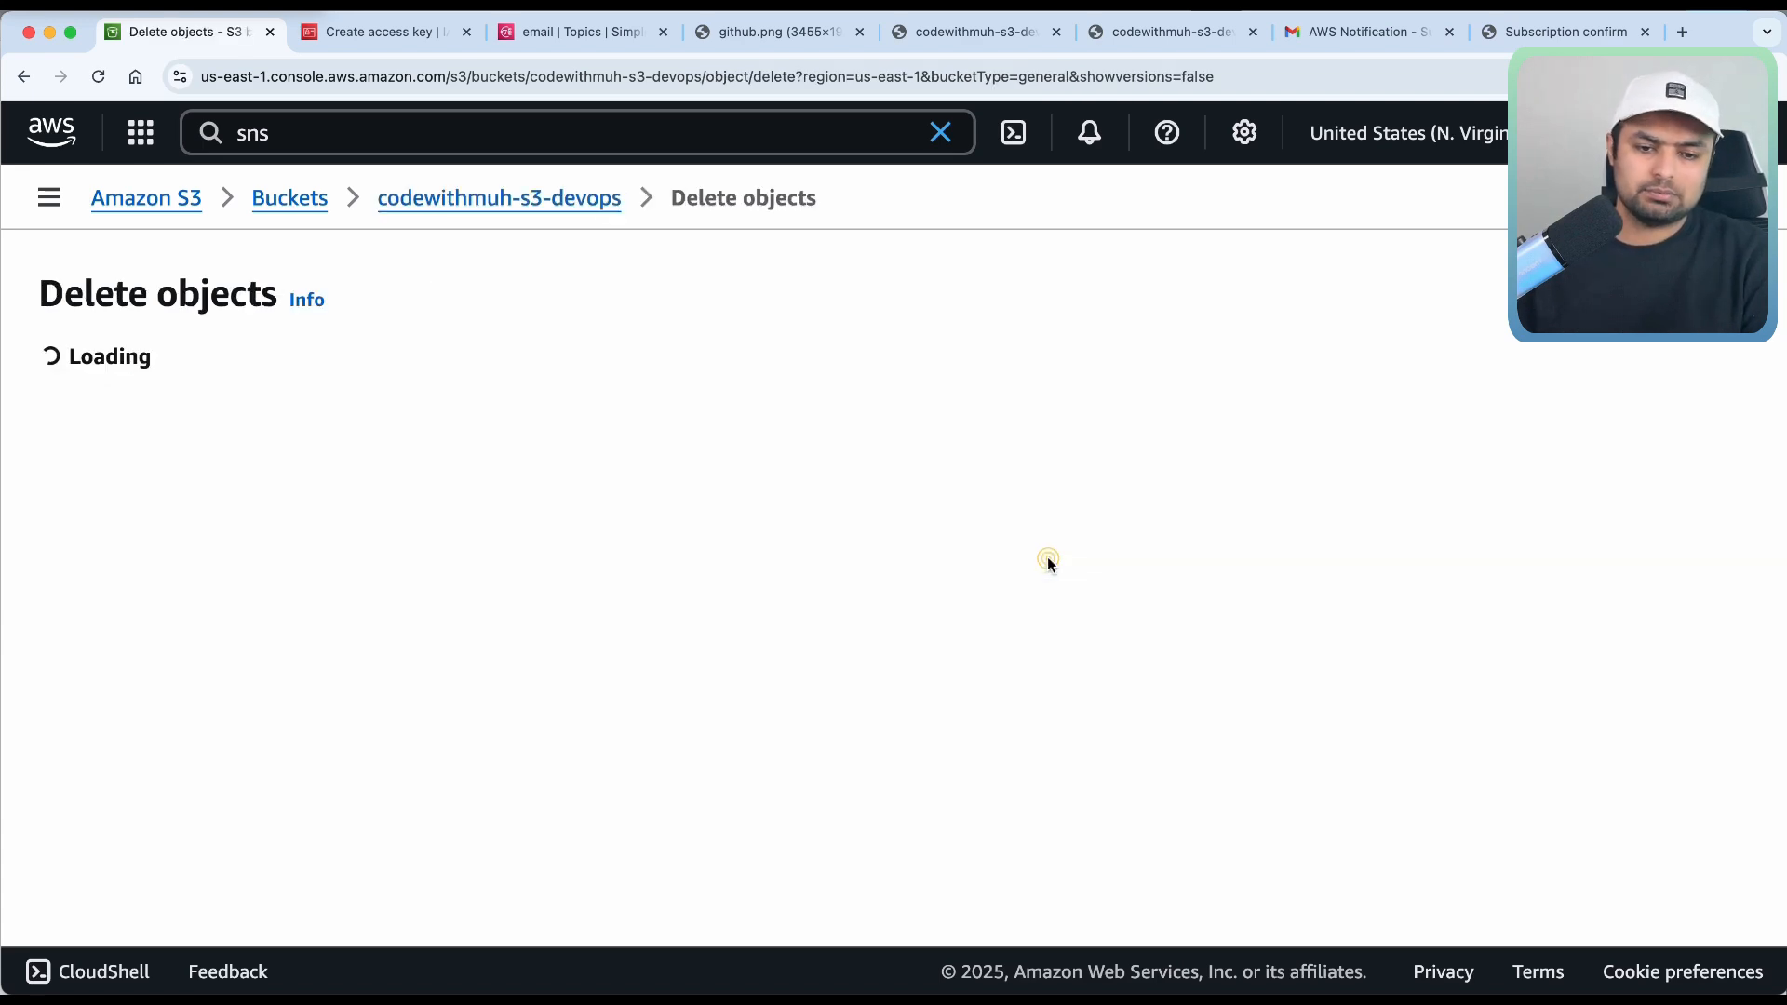
{"action": "scroll", "coordinate": [481, 649], "scroll_direction": "down", "scroll_amount": 3}
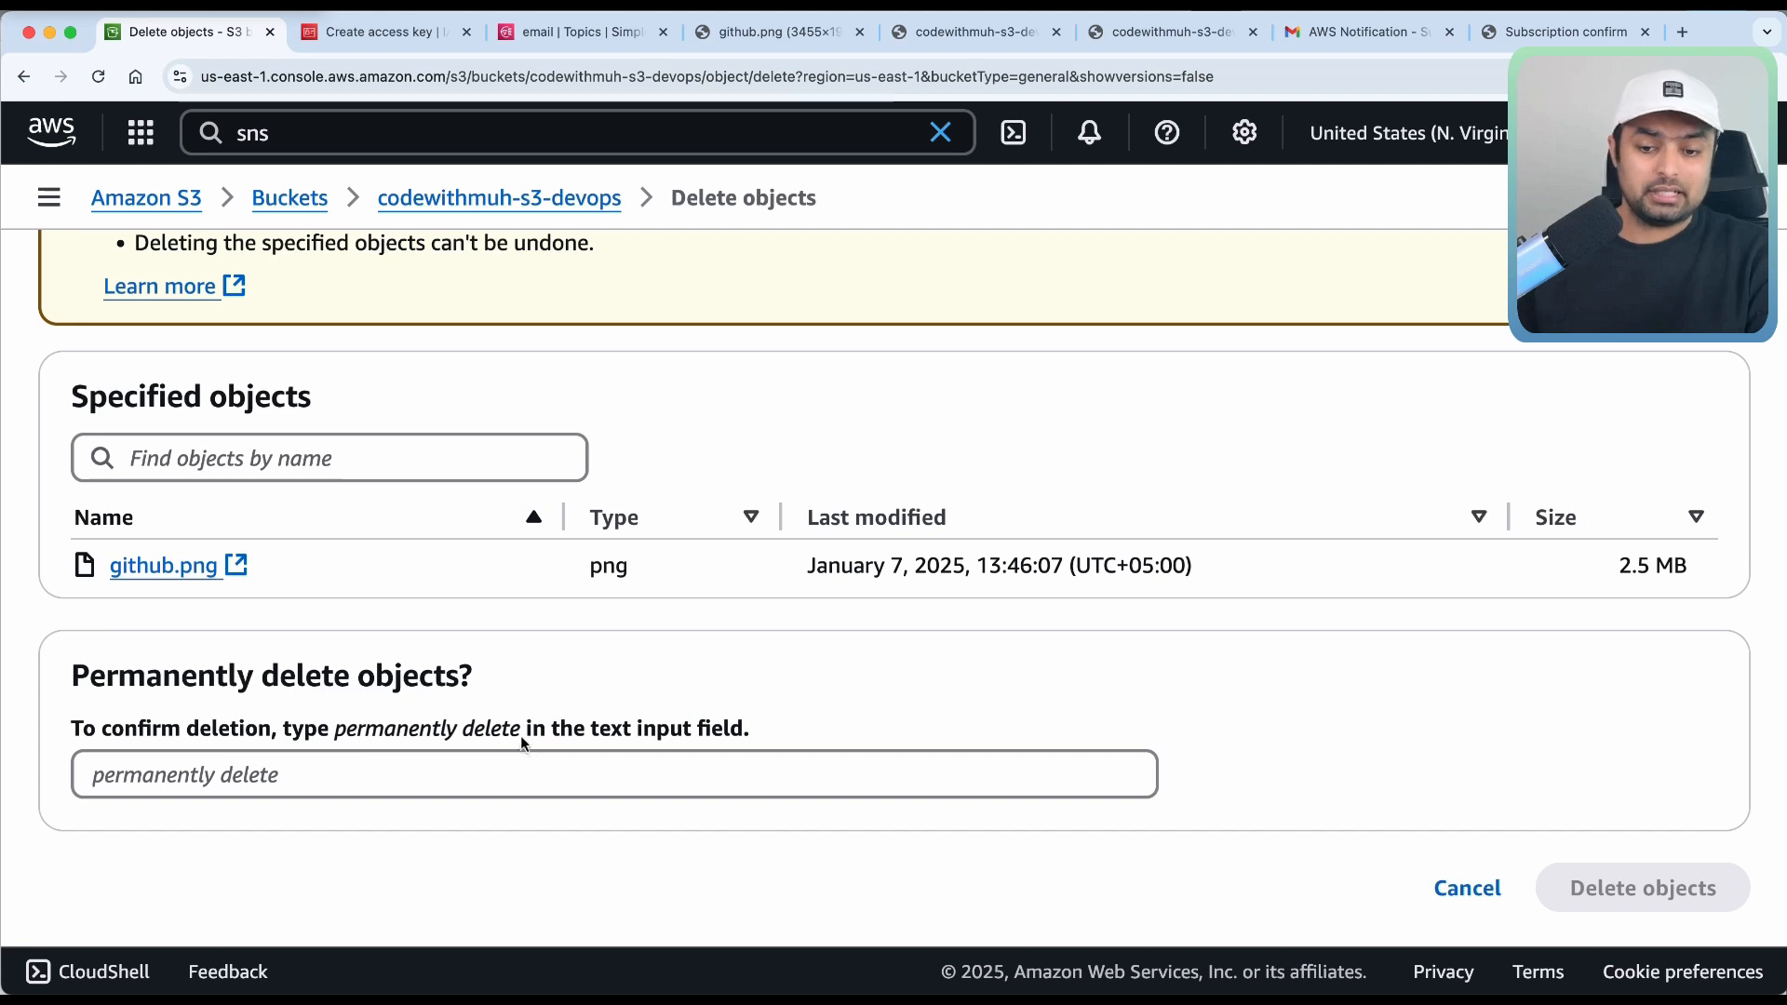
{"action": "left_click_drag", "start_coordinate": [521, 736], "coordinate": [353, 735]}
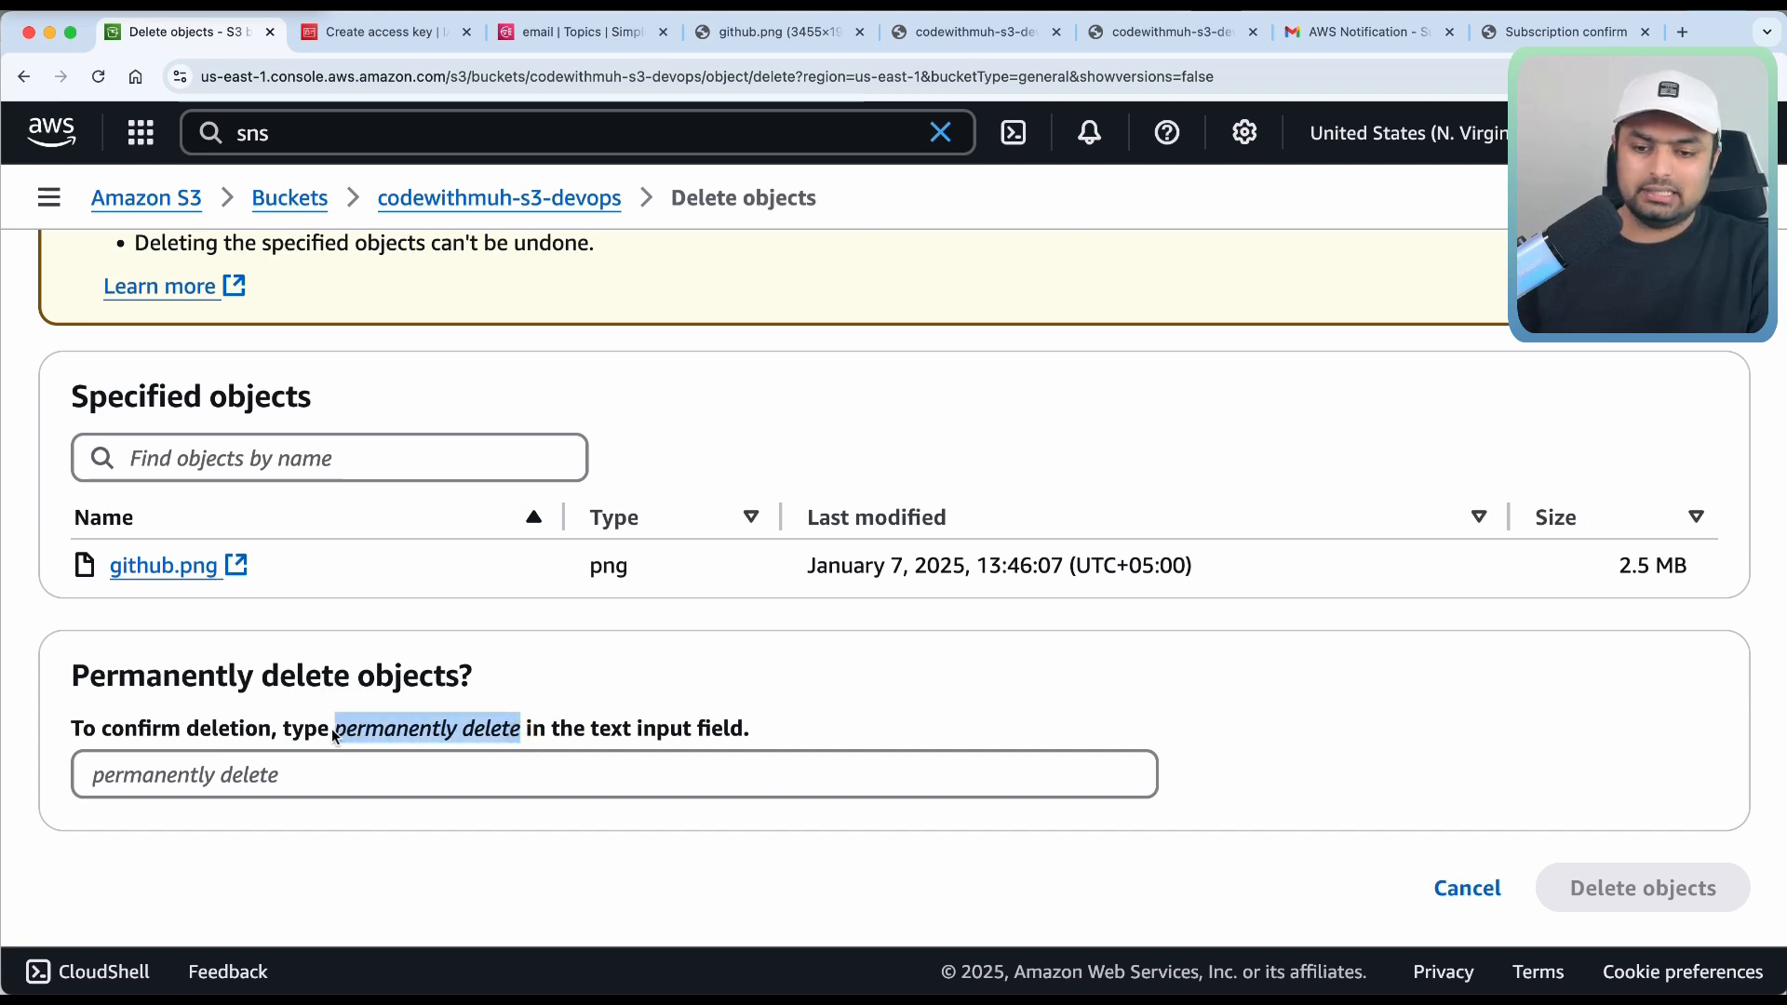
{"action": "left_click", "coordinate": [338, 778]}
{"action": "type", "text": "permanently delete"}
{"action": "left_click", "coordinate": [1687, 886]}
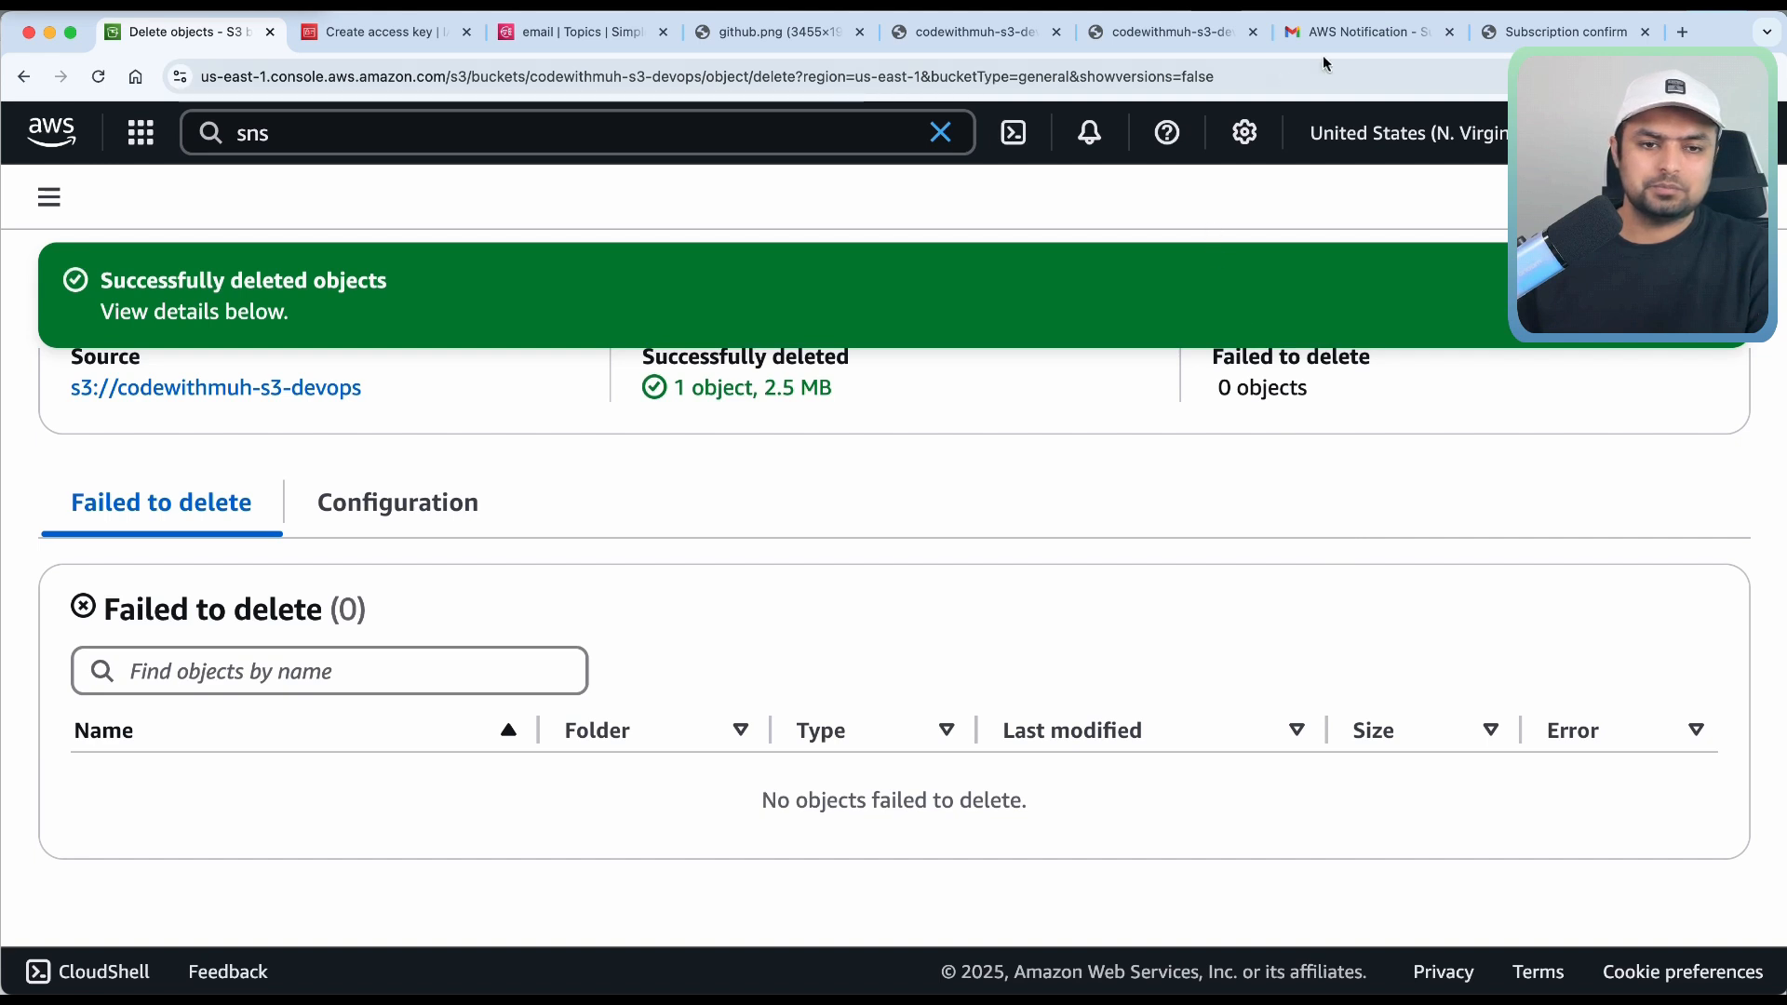
In Gmail, open the newer Amazon S3 Notification email and read its ObjectRemoved:Delete JSON for github.png.
{"action": "left_click", "coordinate": [1381, 35]}
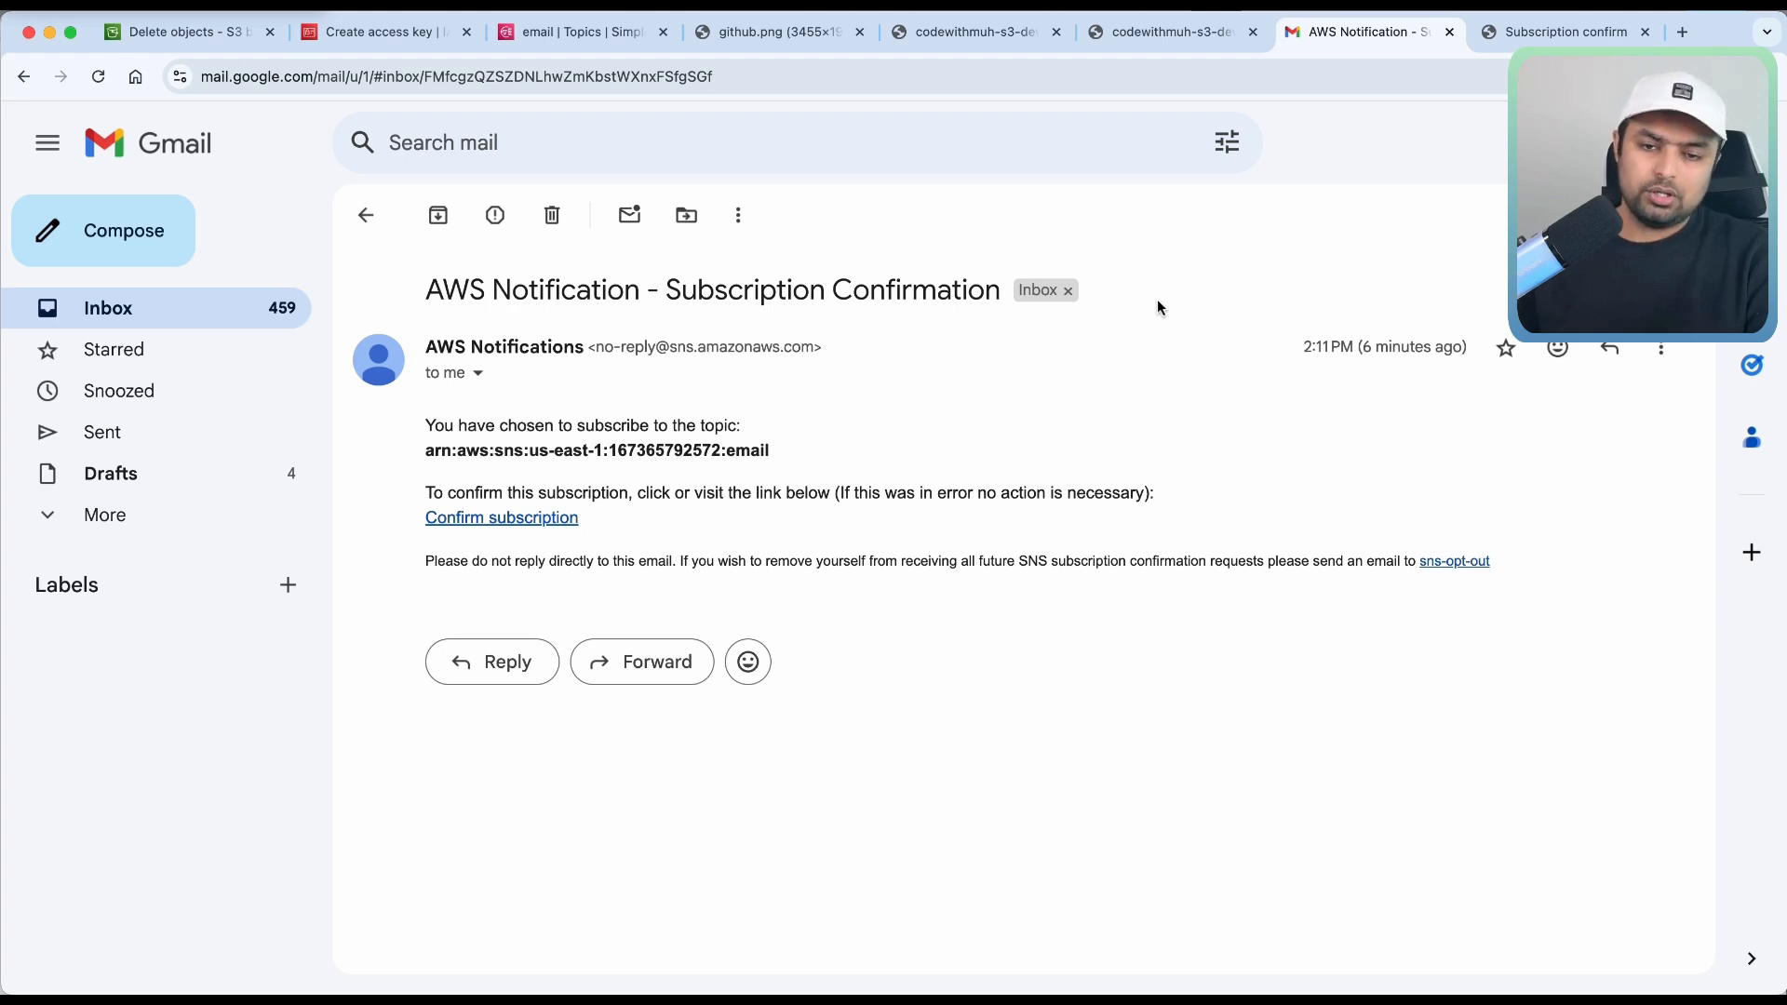
{"action": "left_click", "coordinate": [629, 215]}
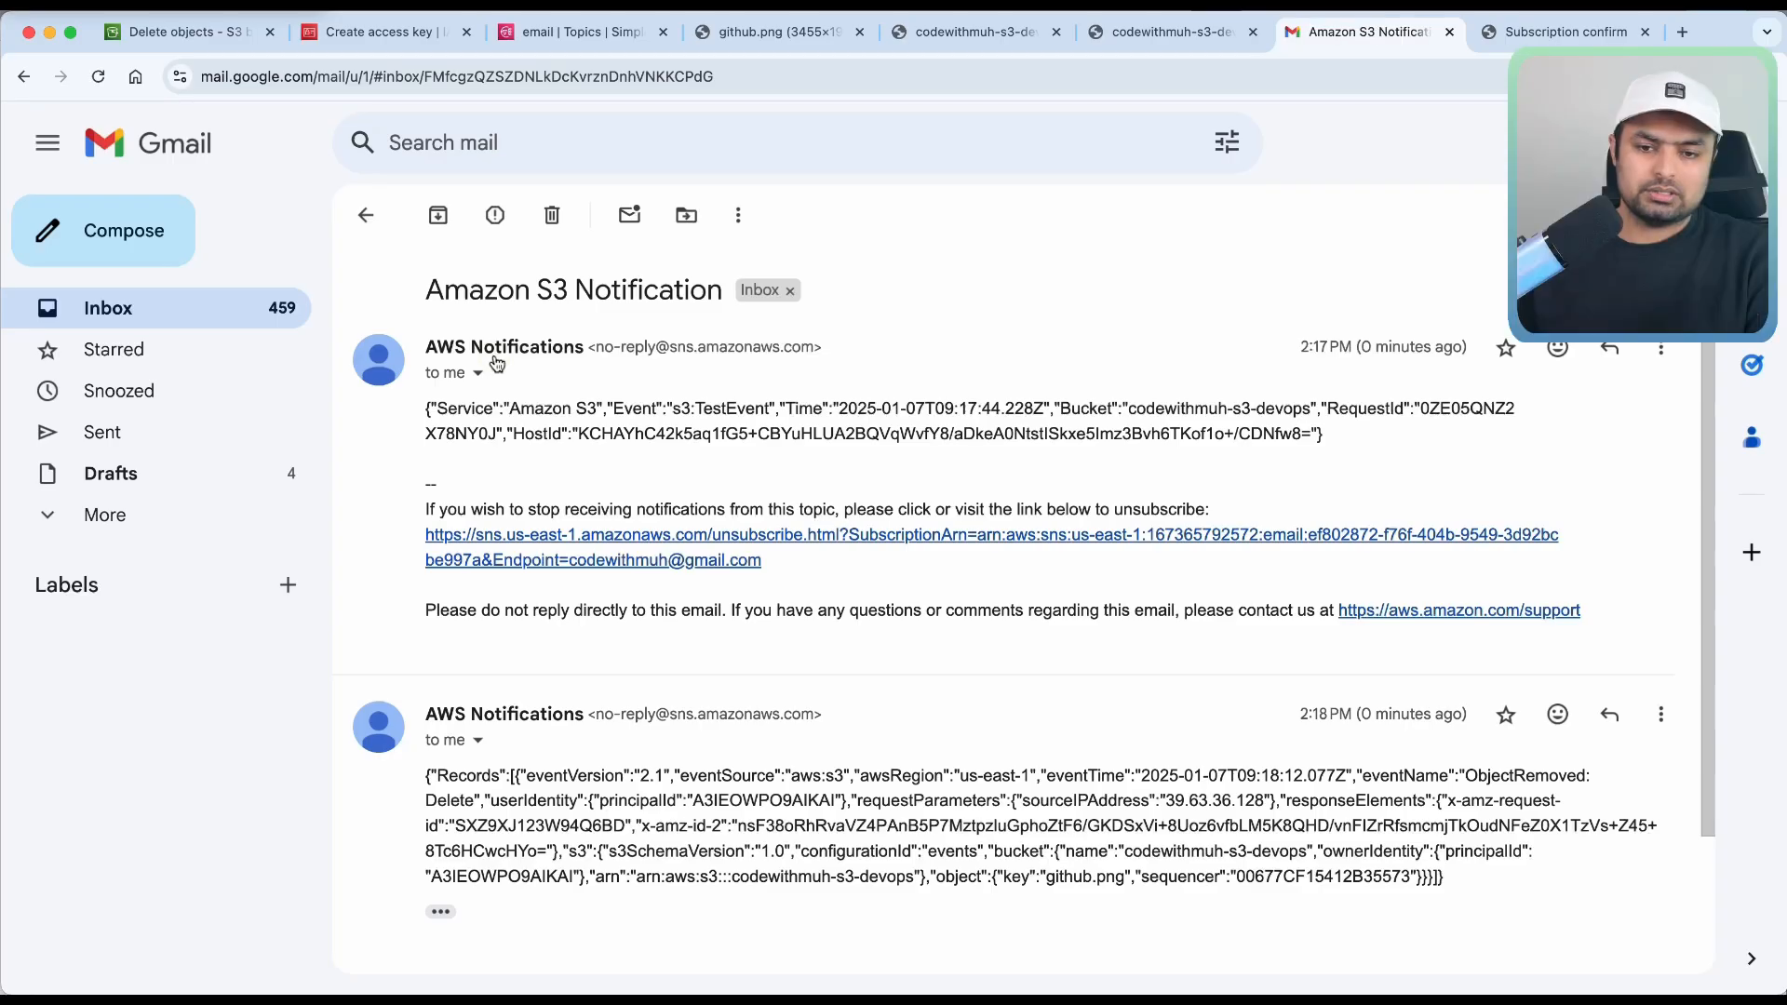
{"action": "scroll", "coordinate": [638, 661], "scroll_direction": "down", "scroll_amount": 4}
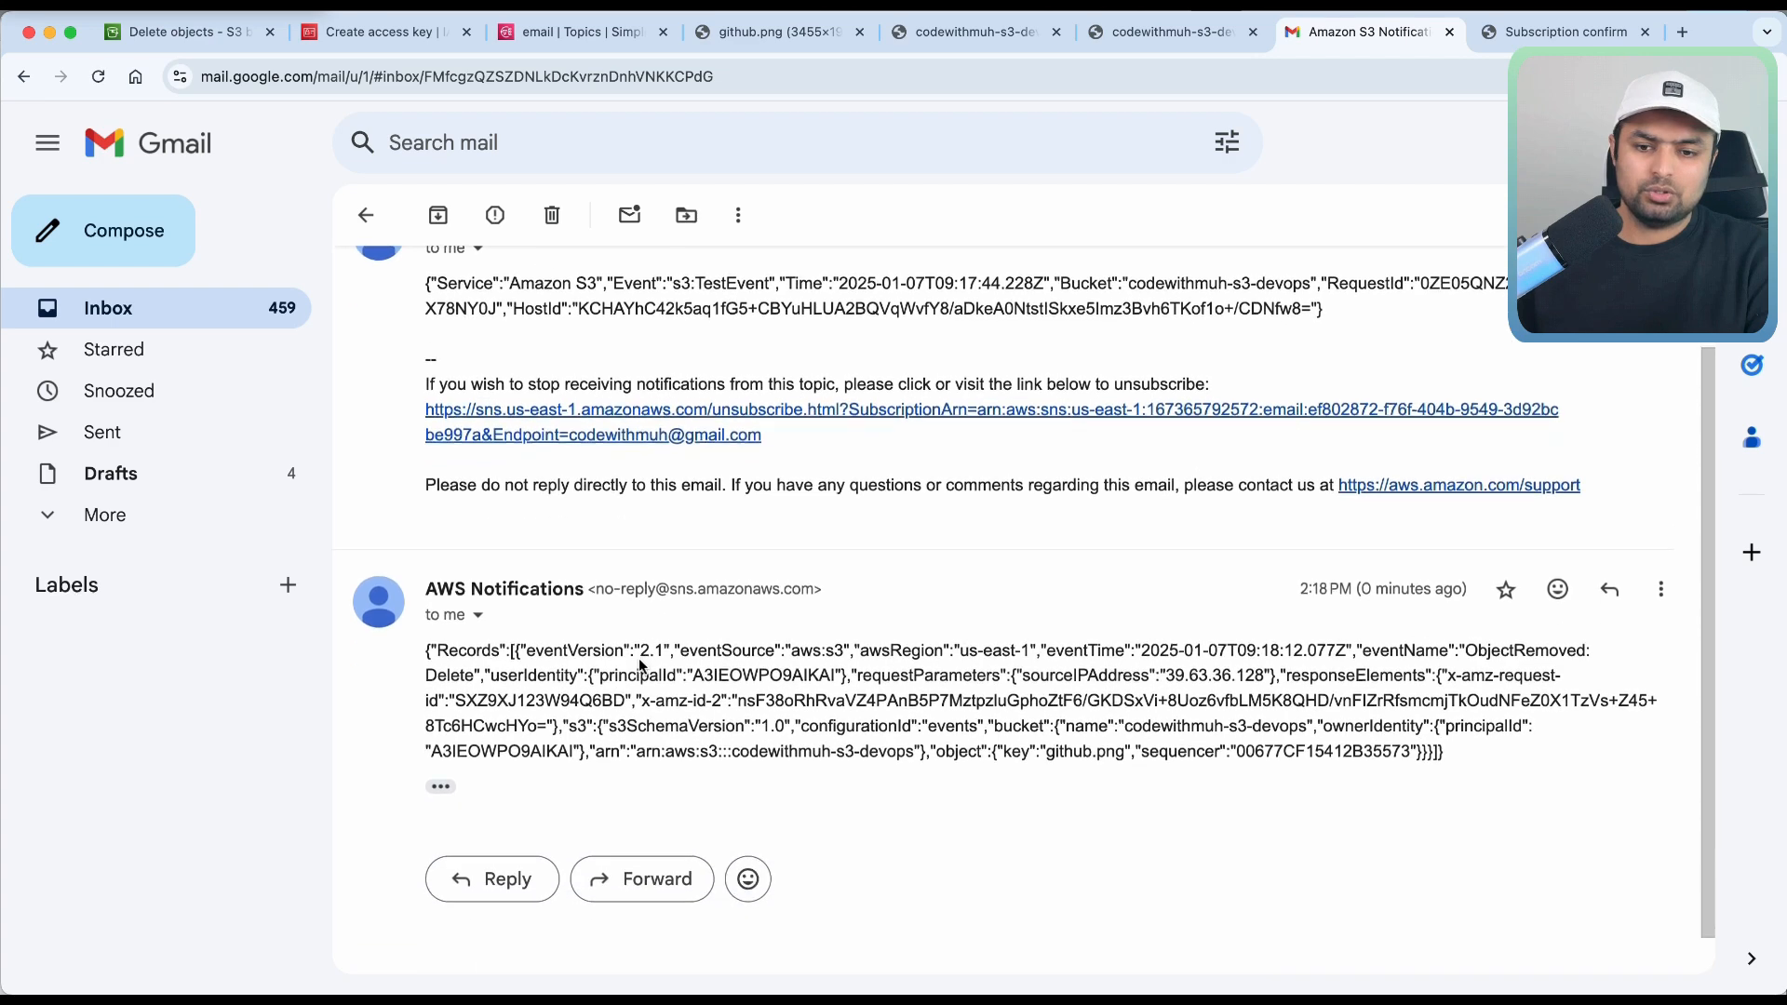
{"action": "scroll", "coordinate": [628, 597], "scroll_direction": "up", "scroll_amount": 4}
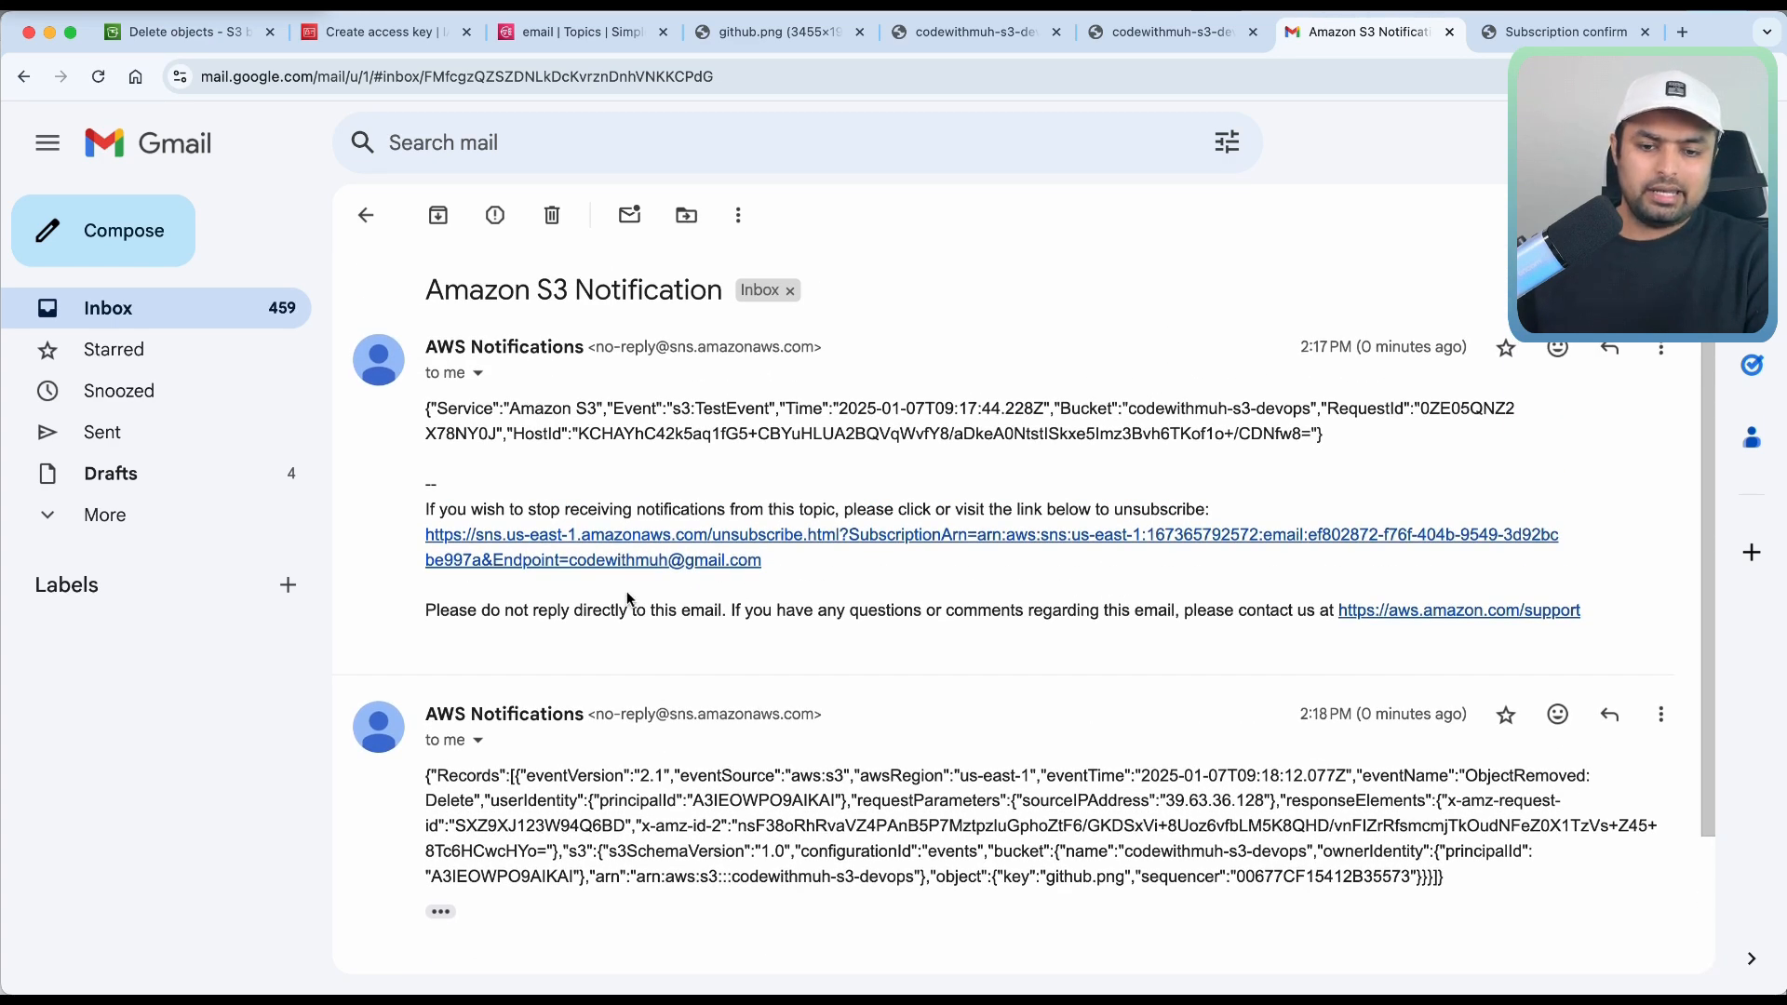
{"action": "scroll", "coordinate": [629, 597], "scroll_direction": "down", "scroll_amount": 3}
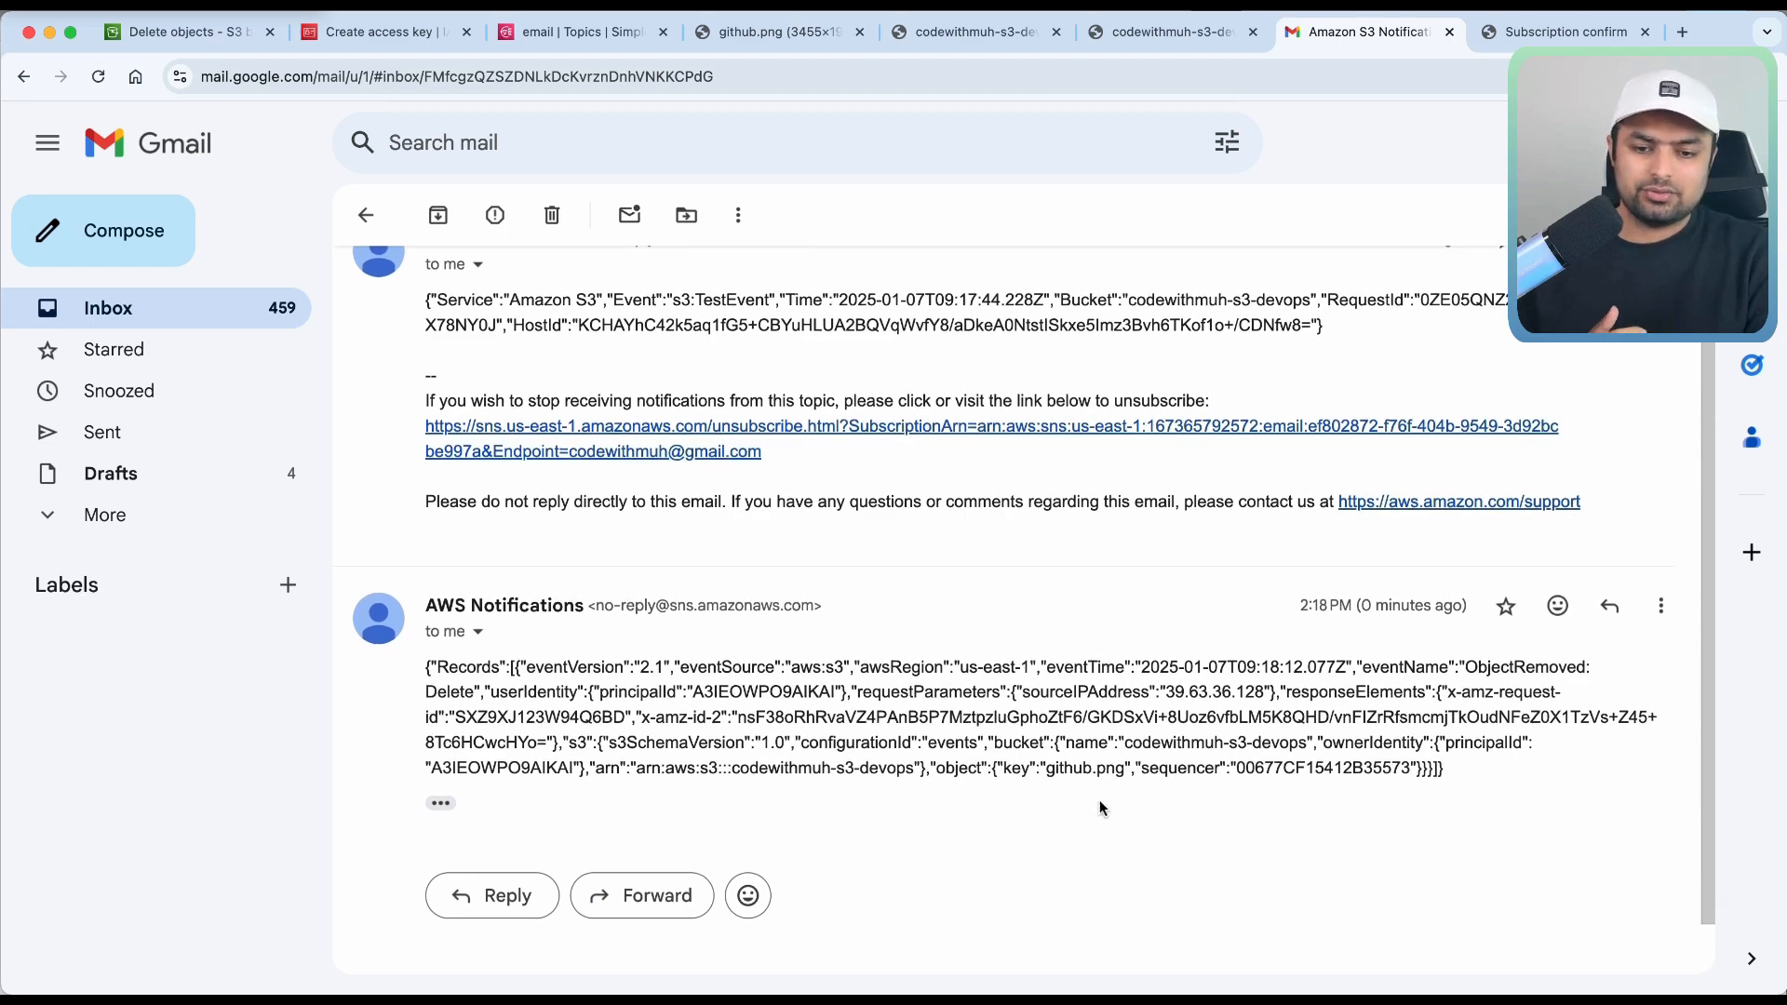
{"action": "left_click_drag", "start_coordinate": [1101, 806], "coordinate": [951, 633]}
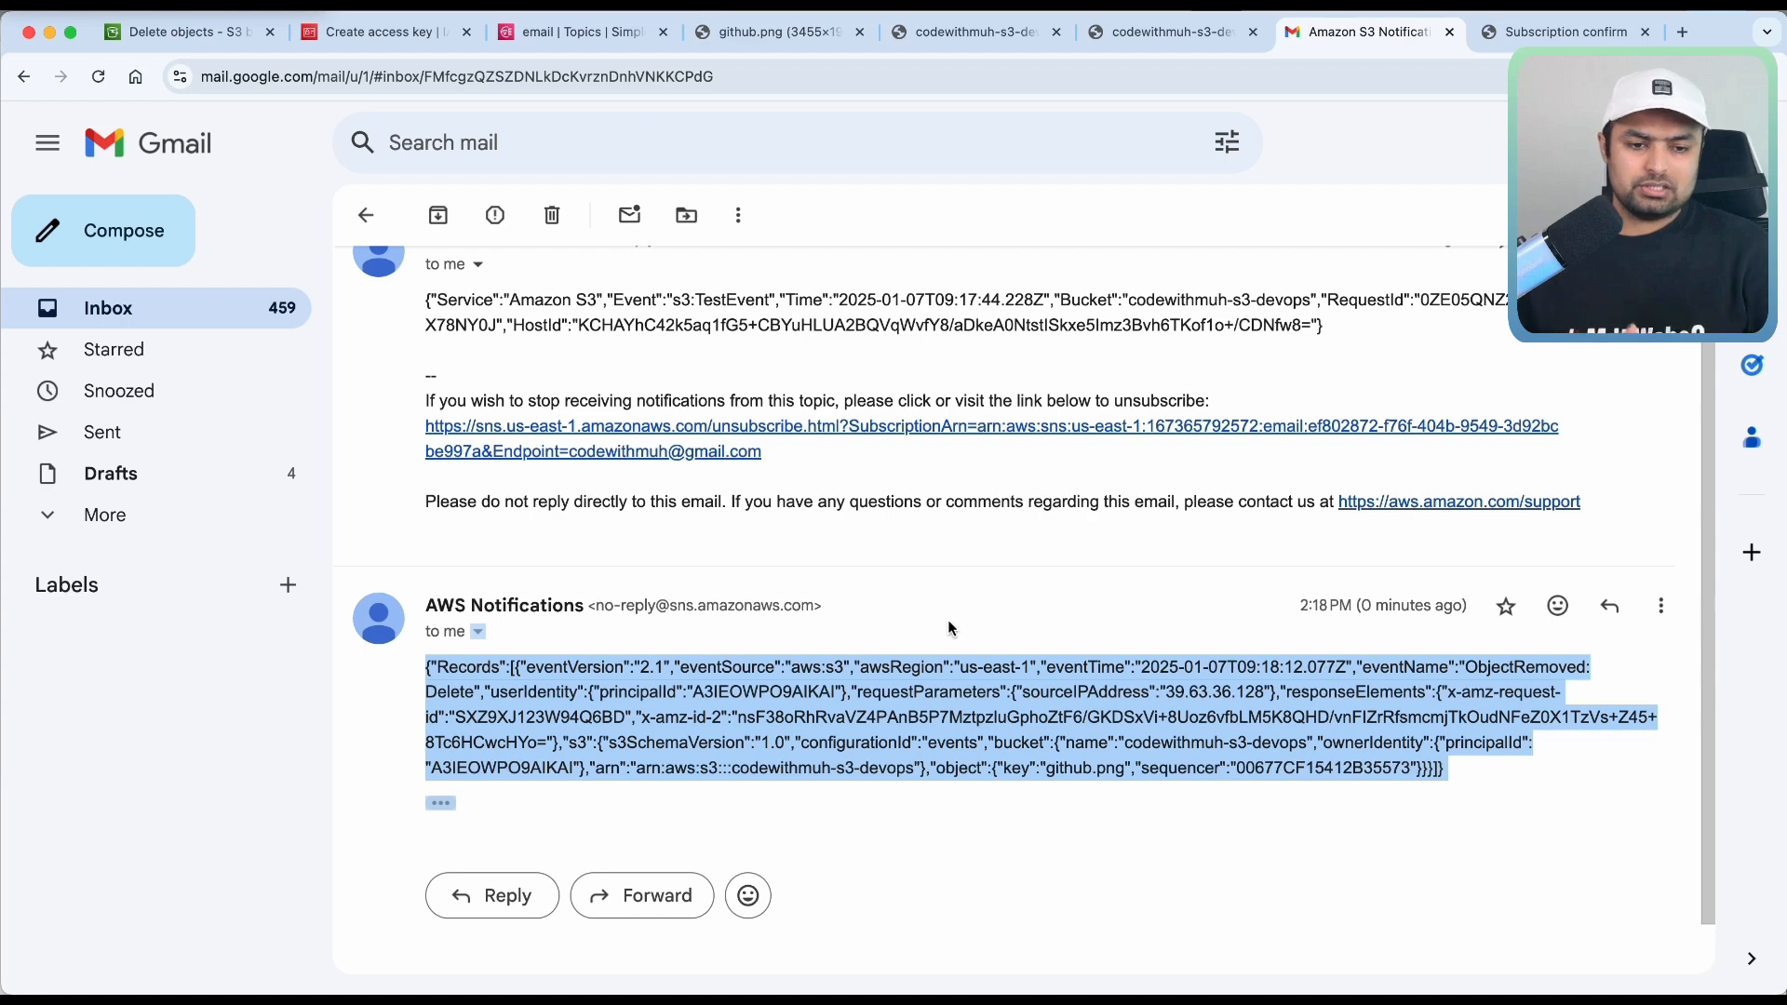
{"action": "left_click", "coordinate": [1593, 671]}
{"action": "left_click_drag", "start_coordinate": [1581, 666], "coordinate": [1464, 670]}
{"action": "left_click", "coordinate": [1173, 668]}
{"action": "scroll", "coordinate": [1210, 671], "scroll_direction": "up", "scroll_amount": 2}
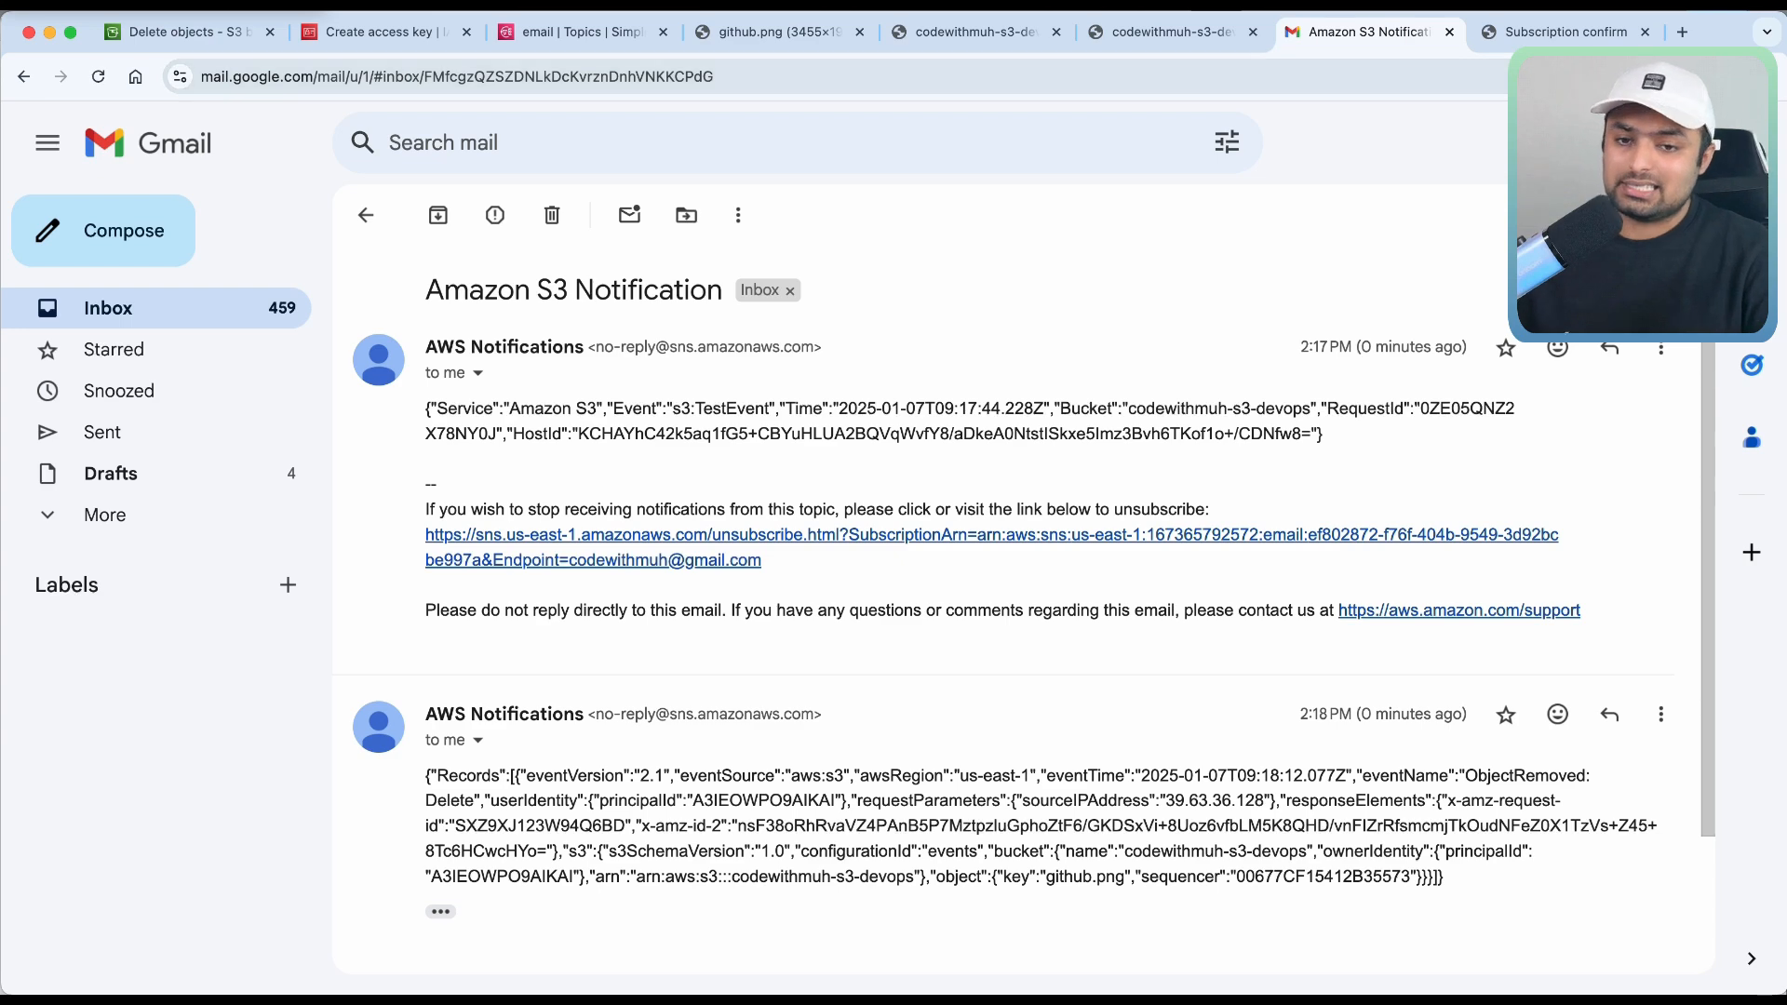
{"action": "left_click", "coordinate": [187, 31]}
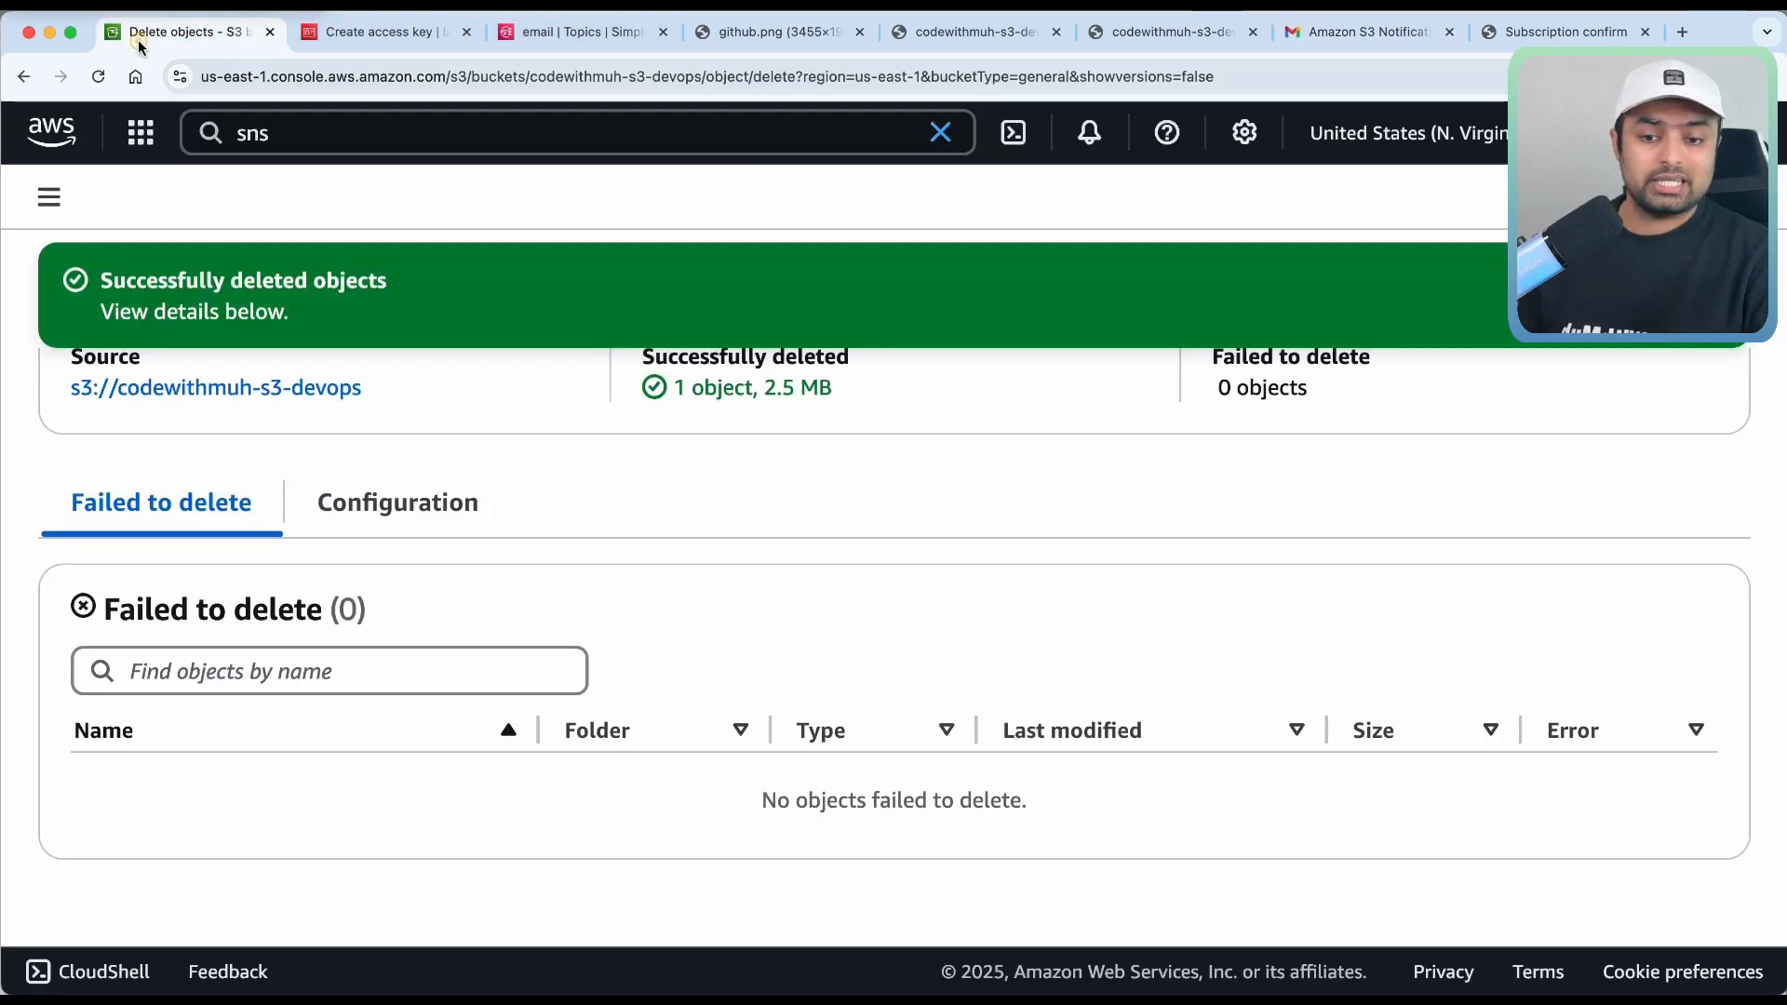